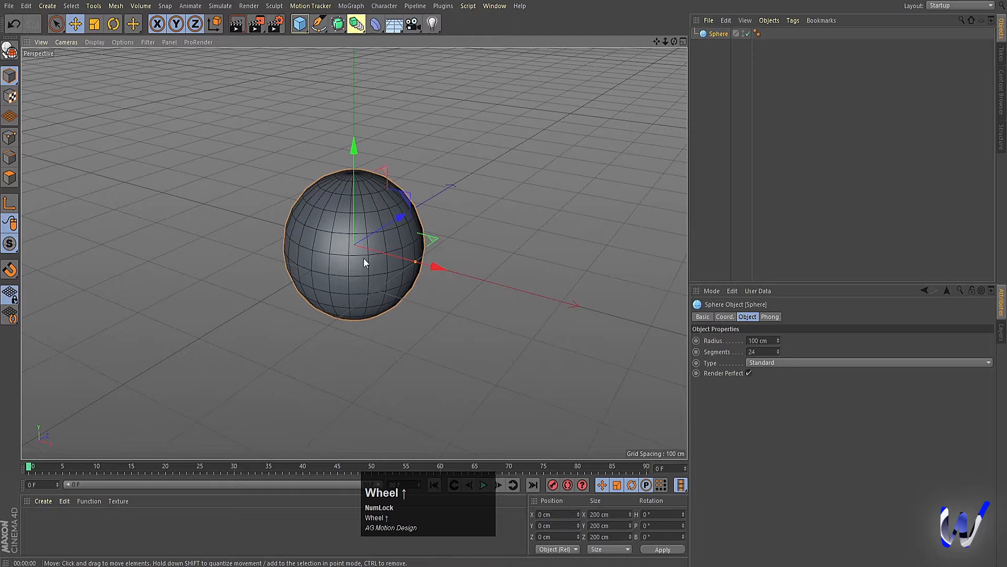
Render a preview of the default sphere in the viewport, then return to the editing view.
key("ctrl+r")
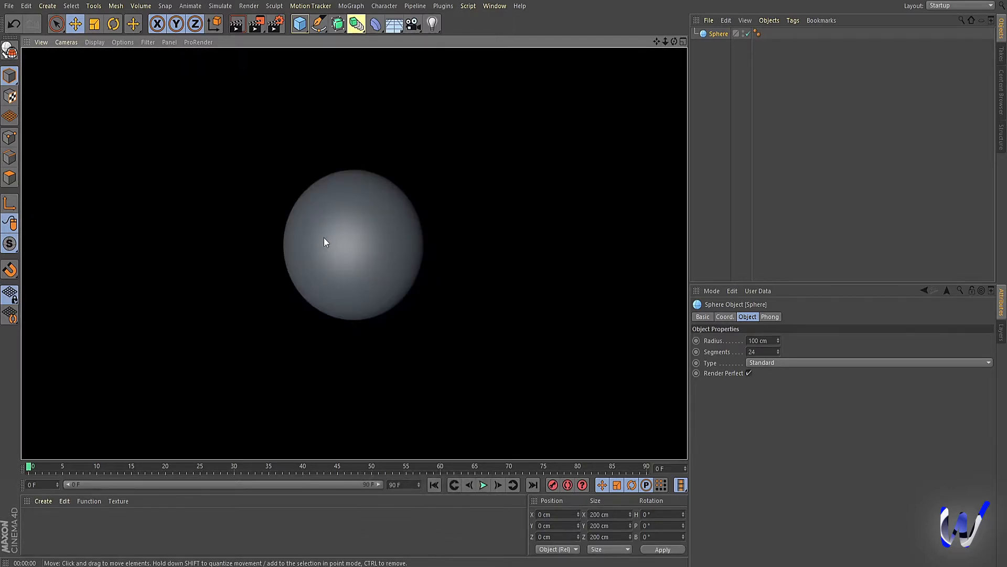
left_click(722, 46)
left_click(715, 33)
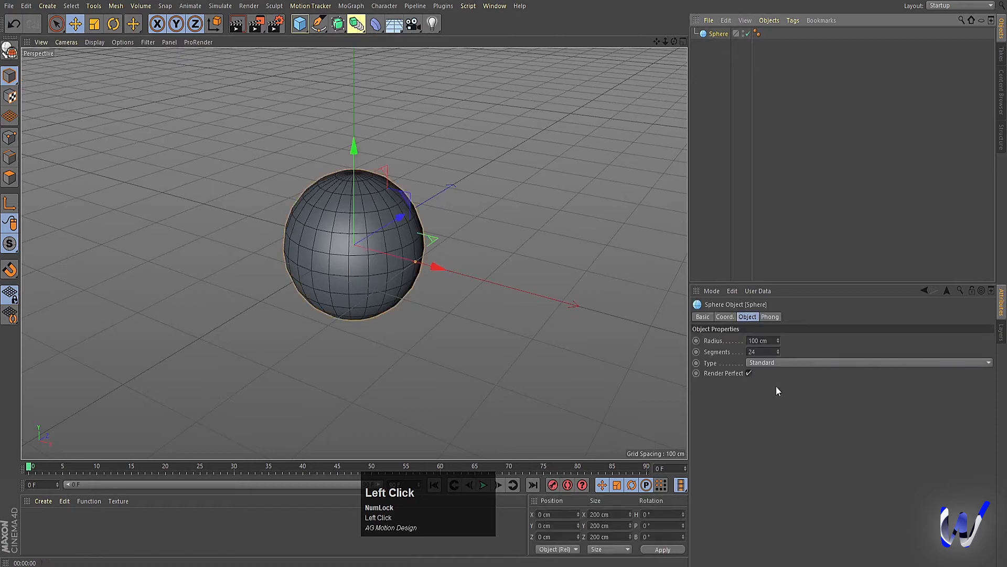
Reduce the sphere to 3 segments and preview the render in the viewport.
left_click(723, 352)
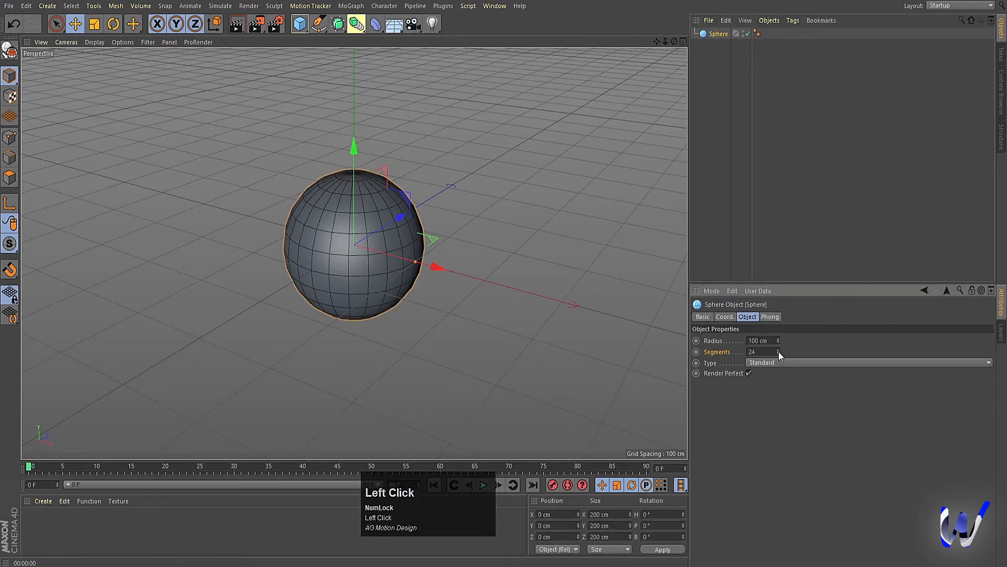
left_click_drag(778, 352, 779, 375)
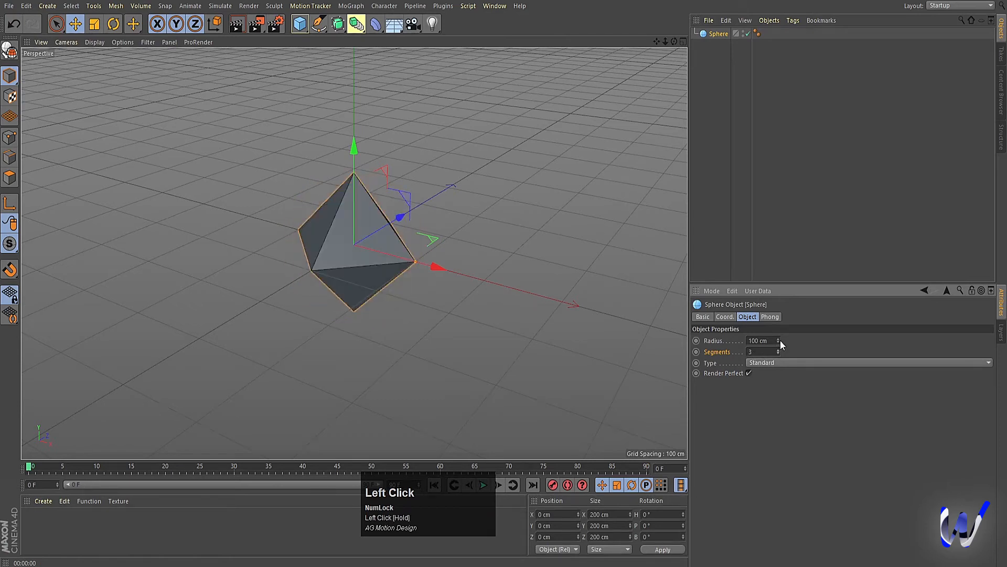
left_click(567, 178)
left_click(320, 263)
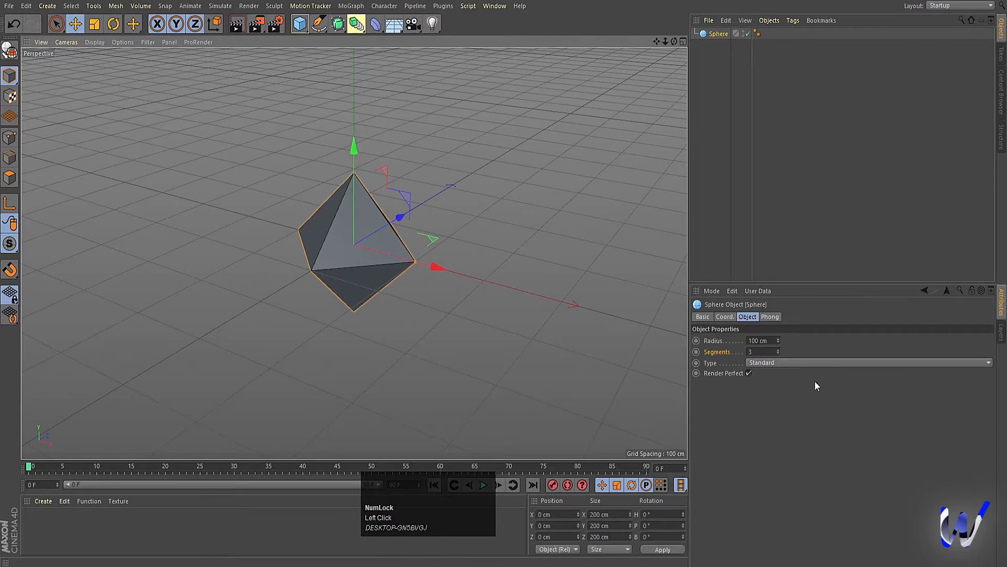
key("ctrl+r")
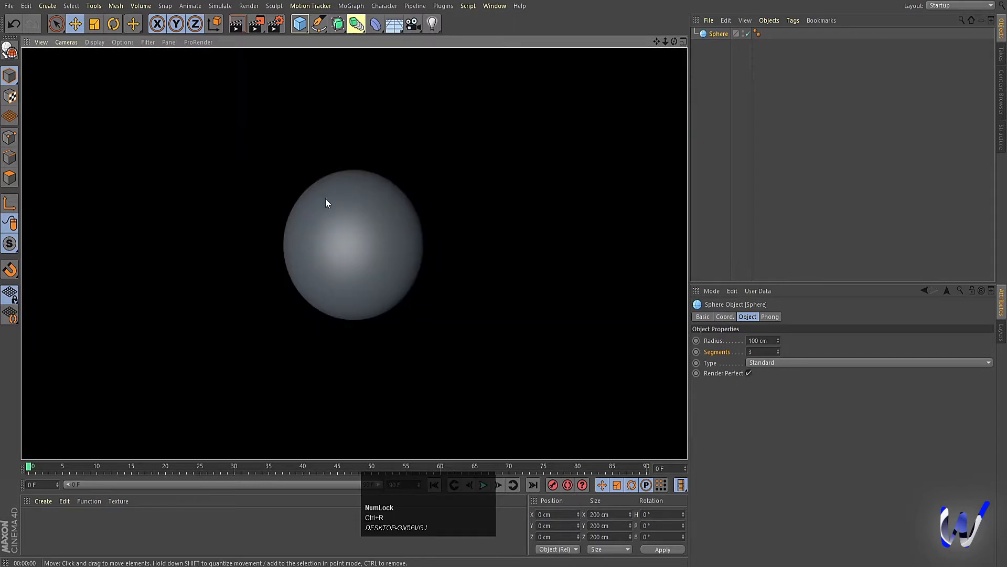
left_click(717, 35)
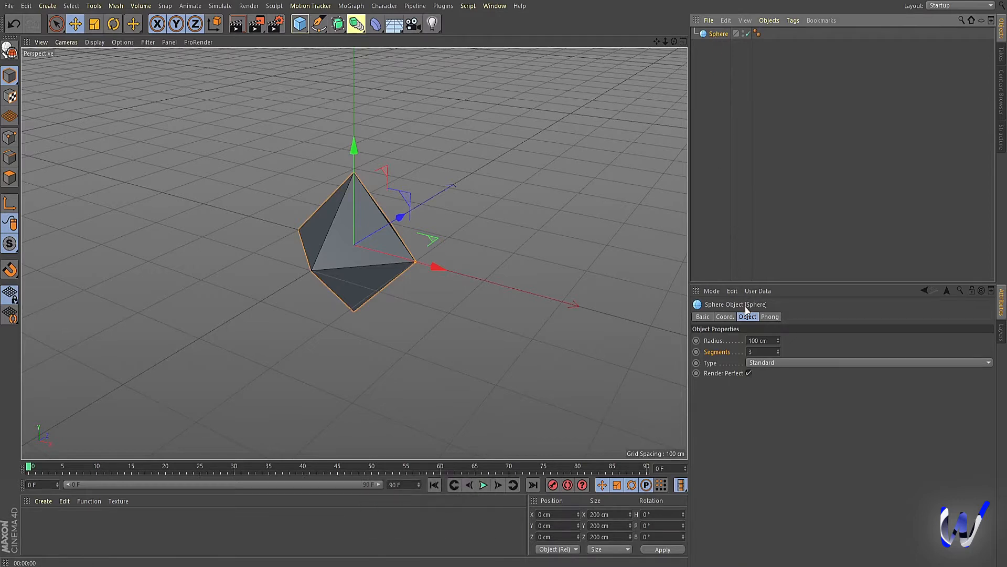
Make the sphere editable and view its coordinate and Phong properties.
key("c")
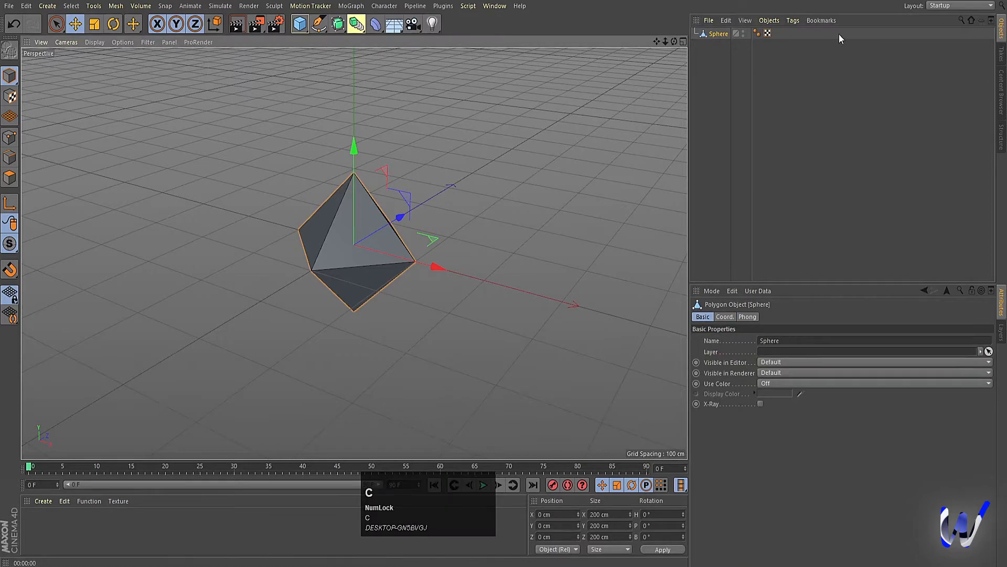
left_click(725, 318)
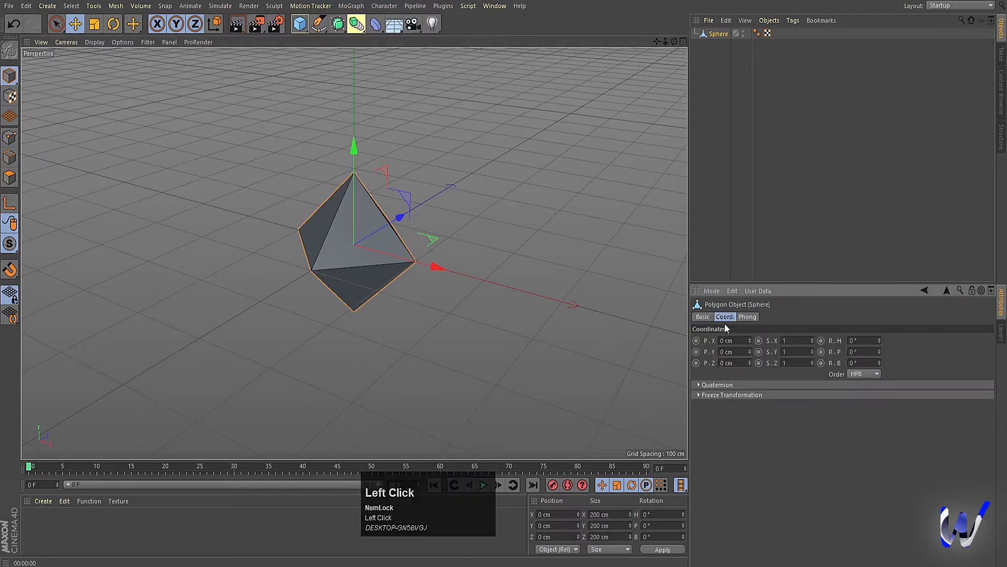
left_click(752, 317)
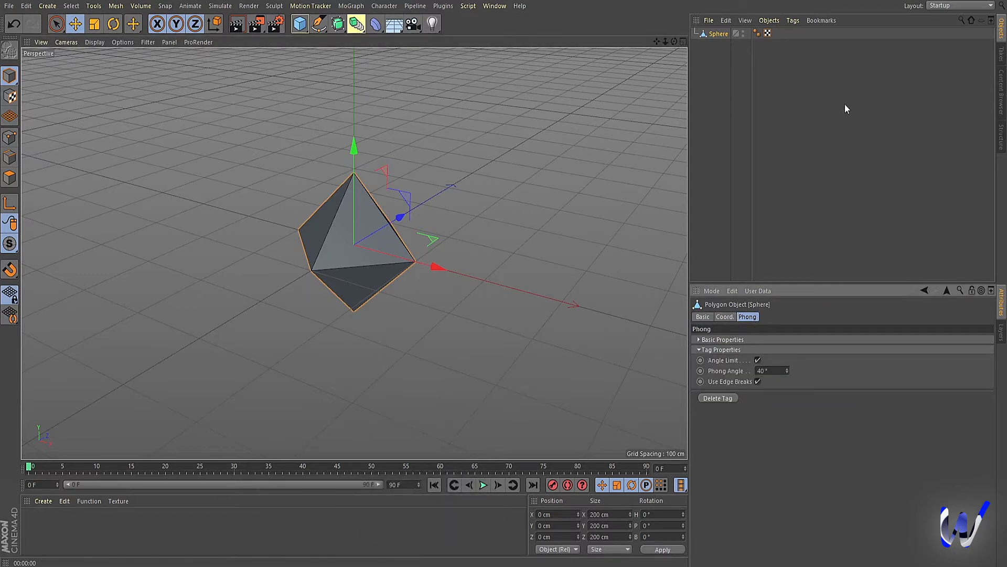
left_click(749, 55)
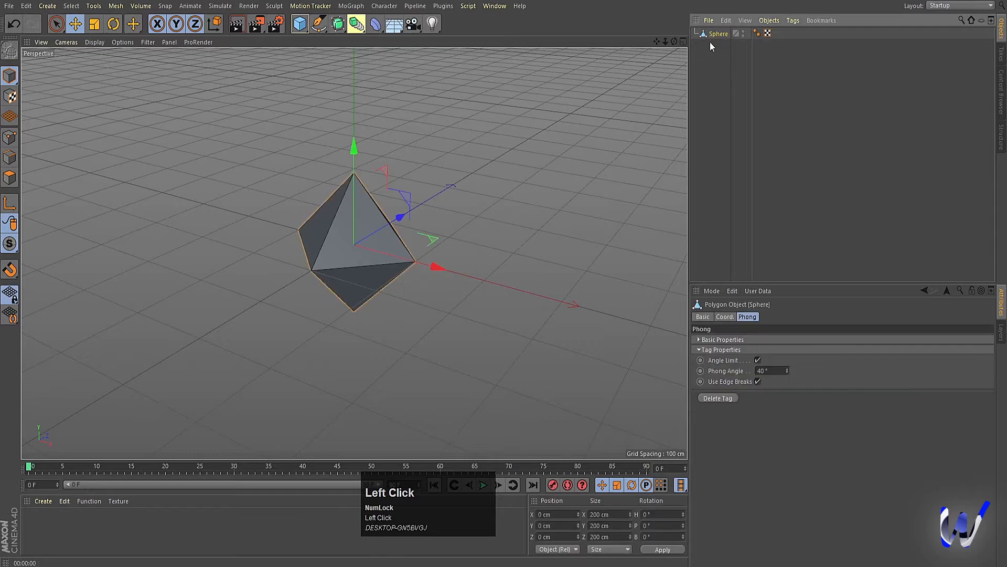
In point mode, try pulling the polygon sphere's top point upward, undo the move and preview the render.
left_click(9, 138)
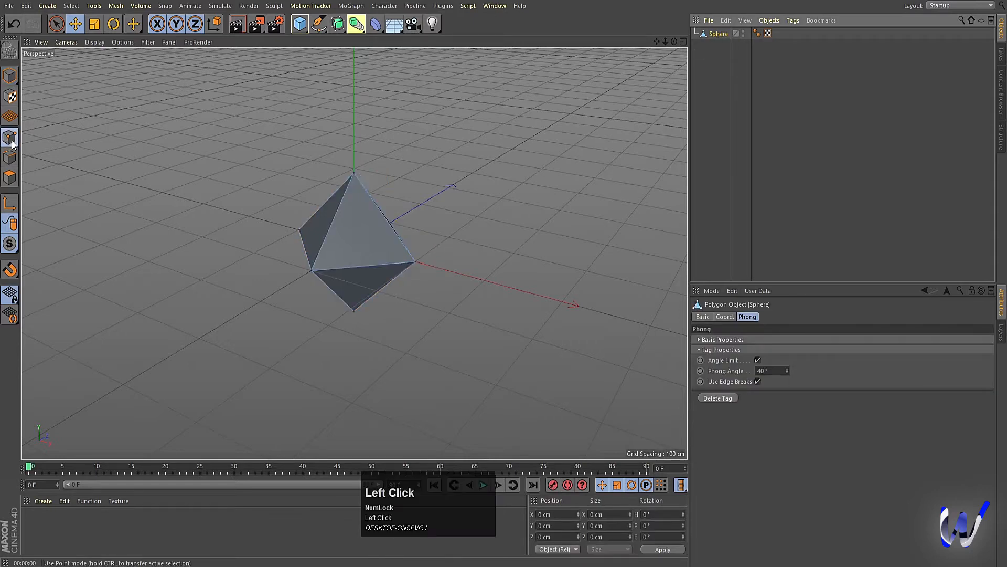
left_click_drag(353, 171, 383, 110)
key("ctrl+z")
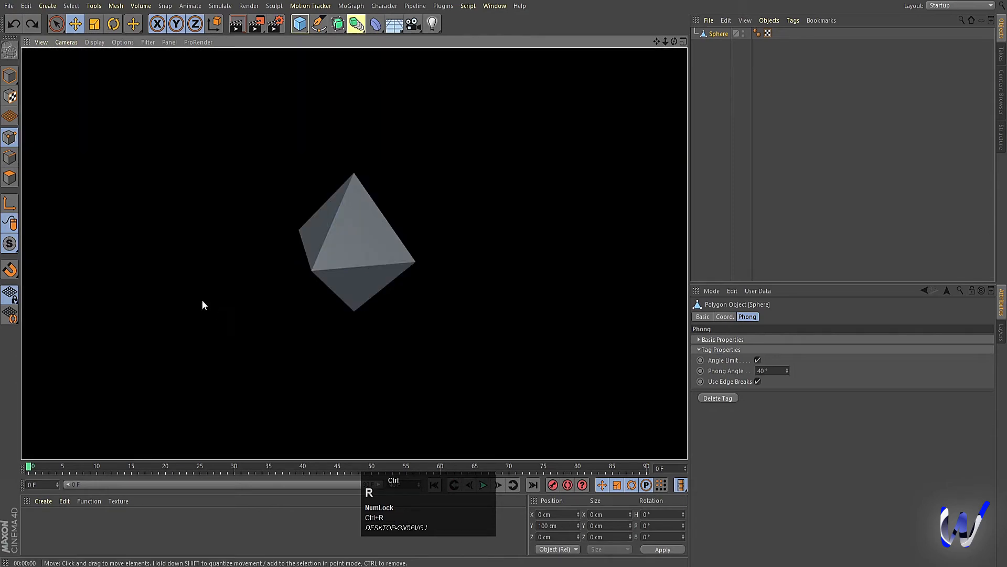
left_click(391, 223)
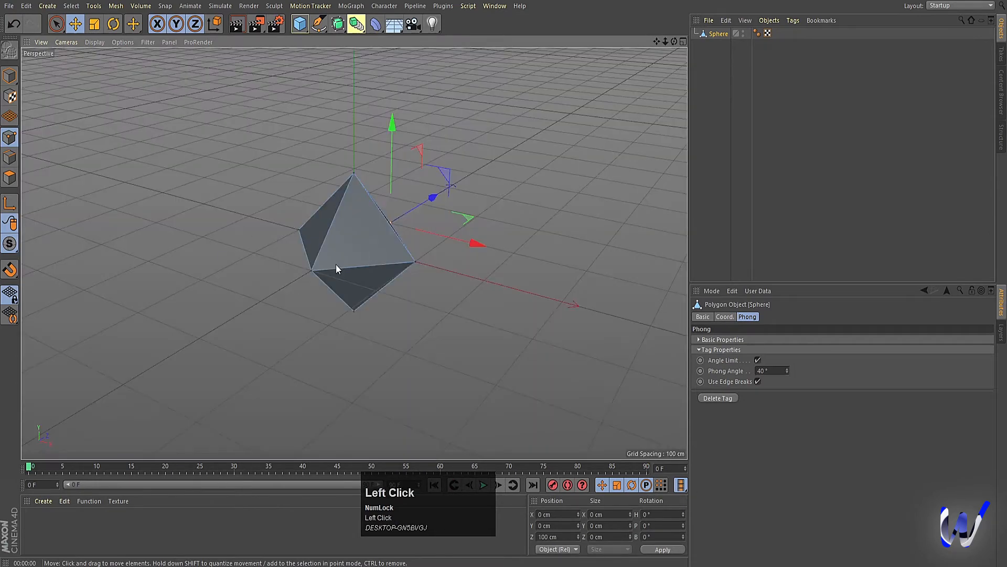
mouse_move(381, 292)
left_mouse_down("alt")
mouse_move(370, 299)
mouse_move(366, 284)
left_mouse_up("alt")
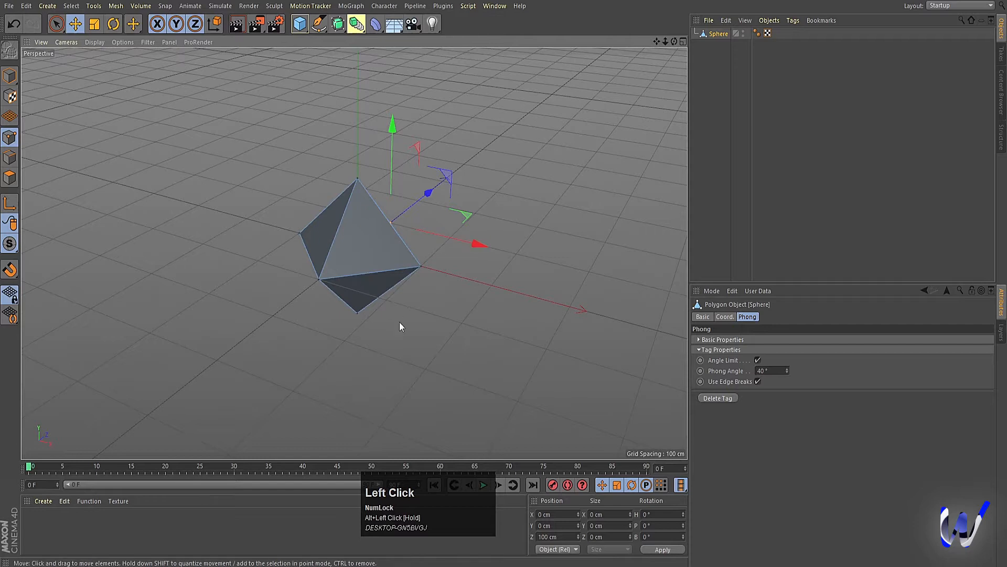
left_click_drag(400, 327, 389, 330, "alt")
left_click(747, 152, "ctrl")
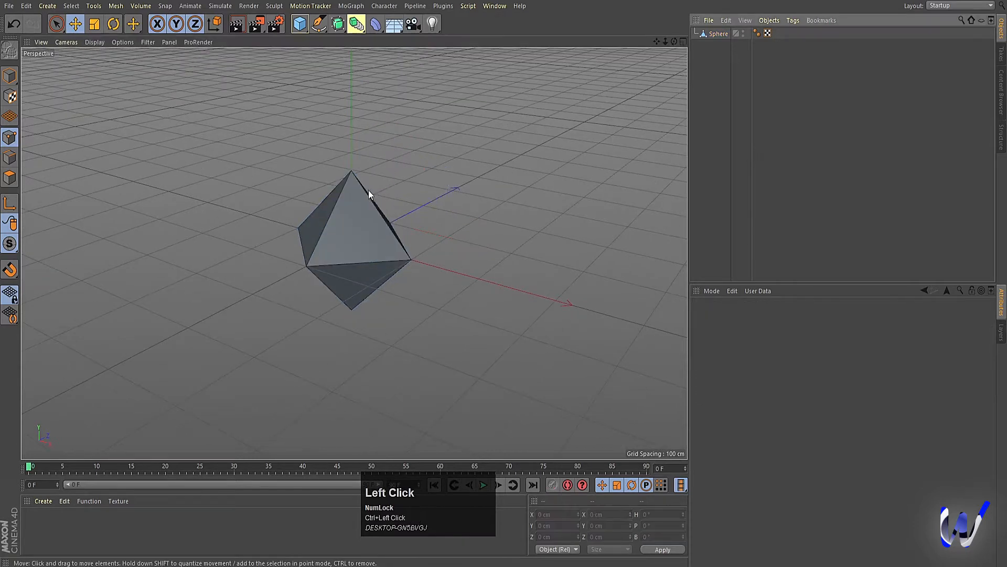
left_click(719, 34)
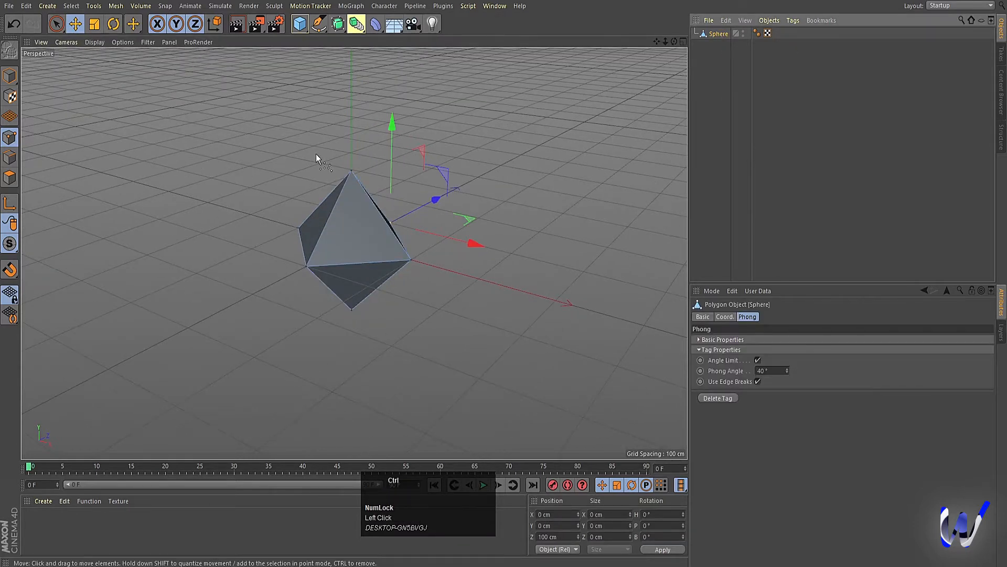
Undo the point selections and the conversion to polygons to restore the parametric sphere.
key("ctrl+z")
key("ctrl+z")
key("ctrl+z")
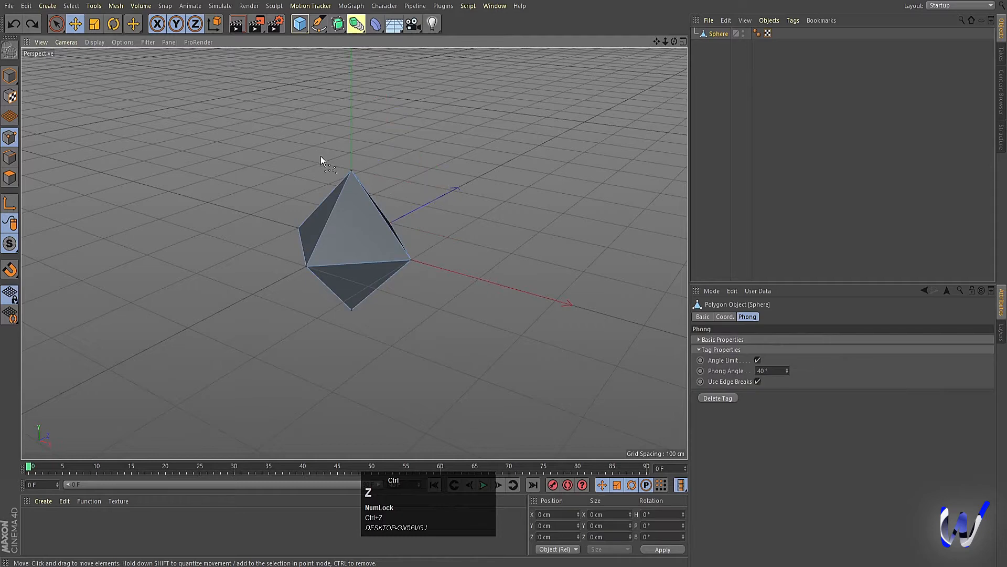
key("ctrl+z")
key("ctrl+z")
key("ctrl+z")
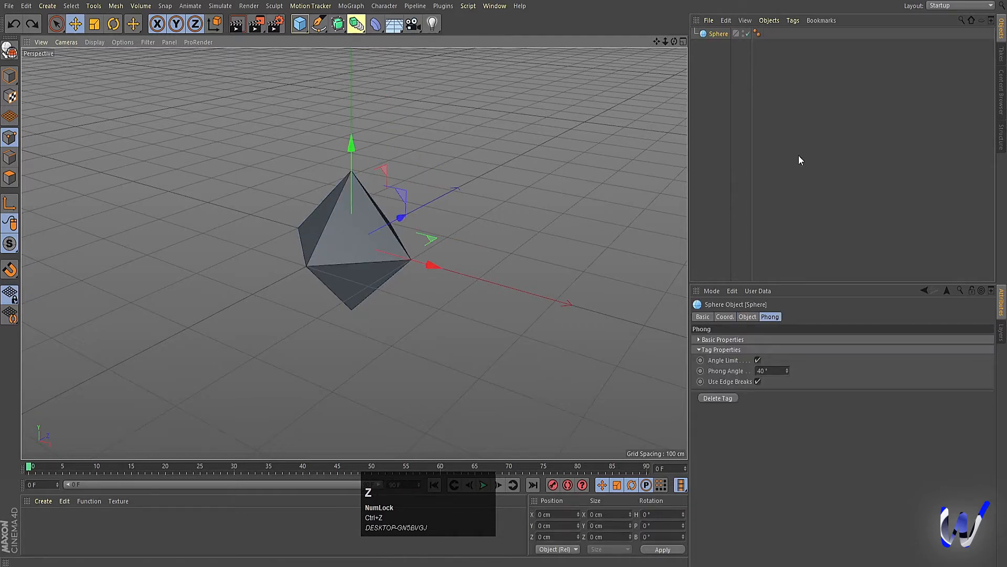
left_click(799, 155)
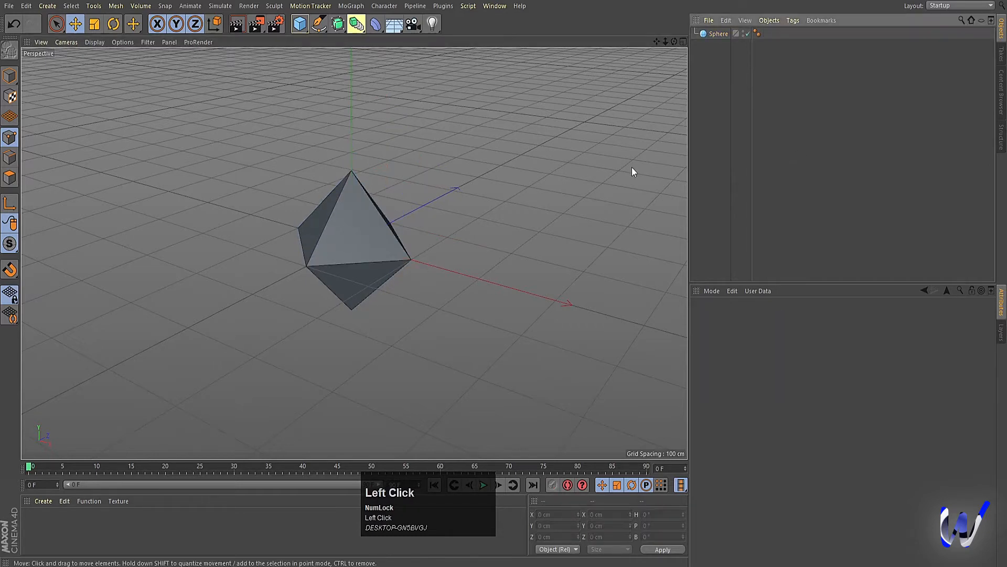
Set the sphere's segments to 20.
left_click(708, 35)
left_click(746, 318)
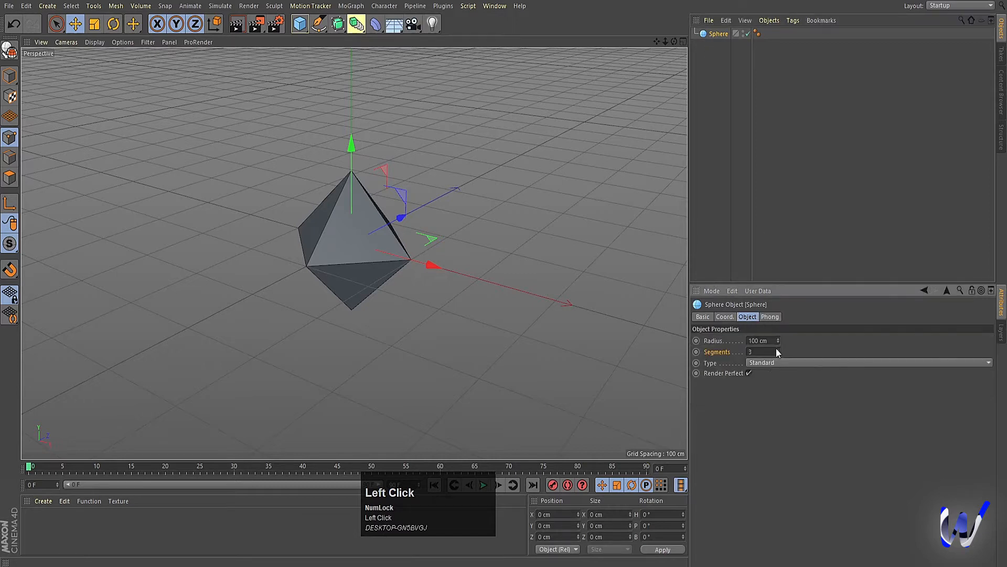
left_click_drag(778, 351, 777, 343)
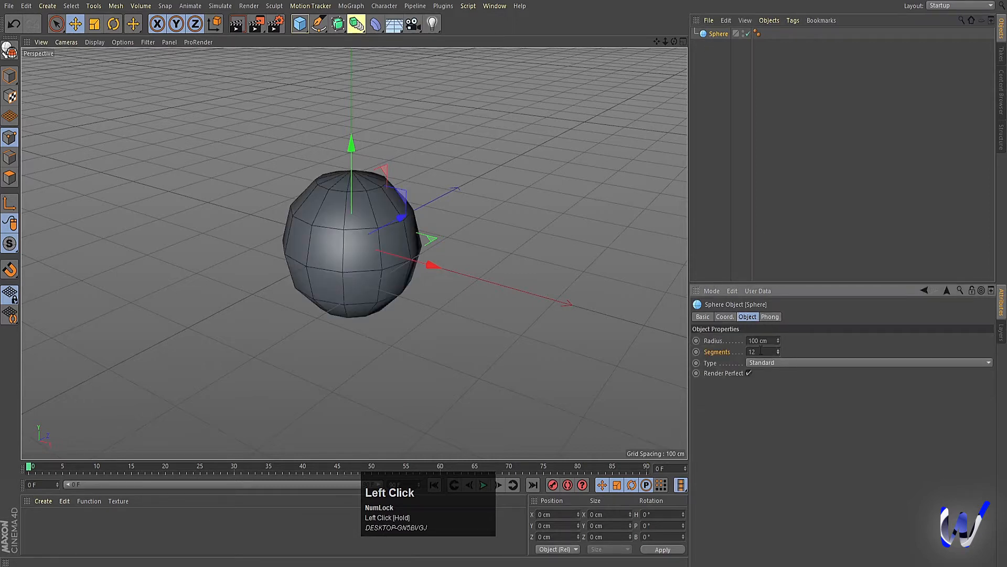
type("0")
key("Return")
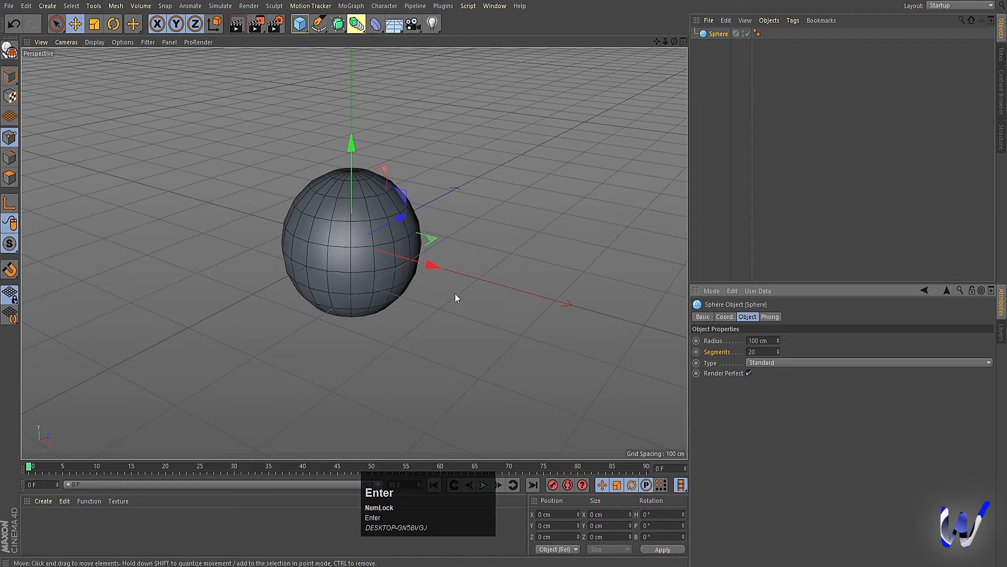
Zoom out and preview the render of the 20-segment sphere, then return to the editing view.
scroll(454, 295, "down", 2)
middle_click_drag(455, 295, 433, 310, "alt")
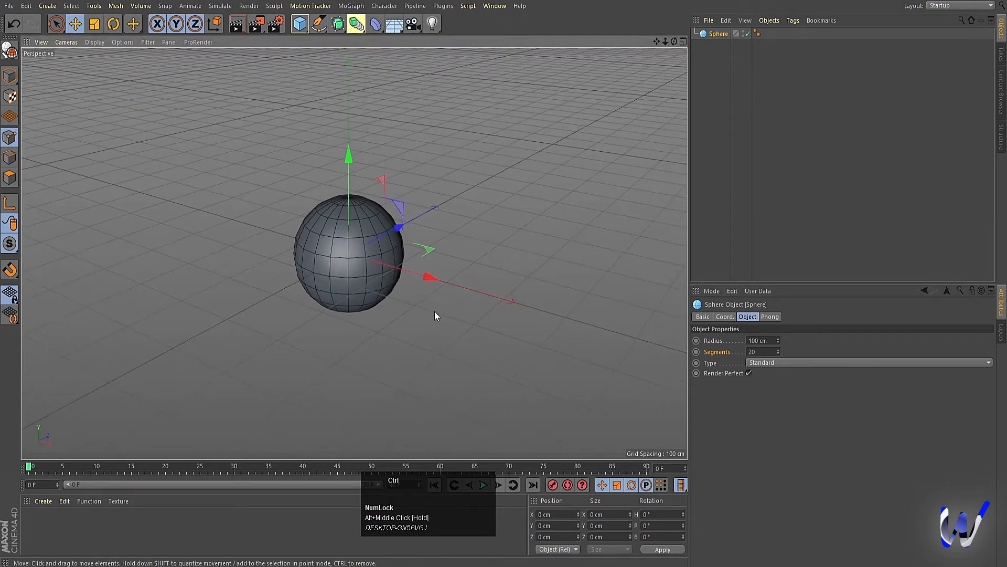
key("ctrl+r")
left_click(361, 242)
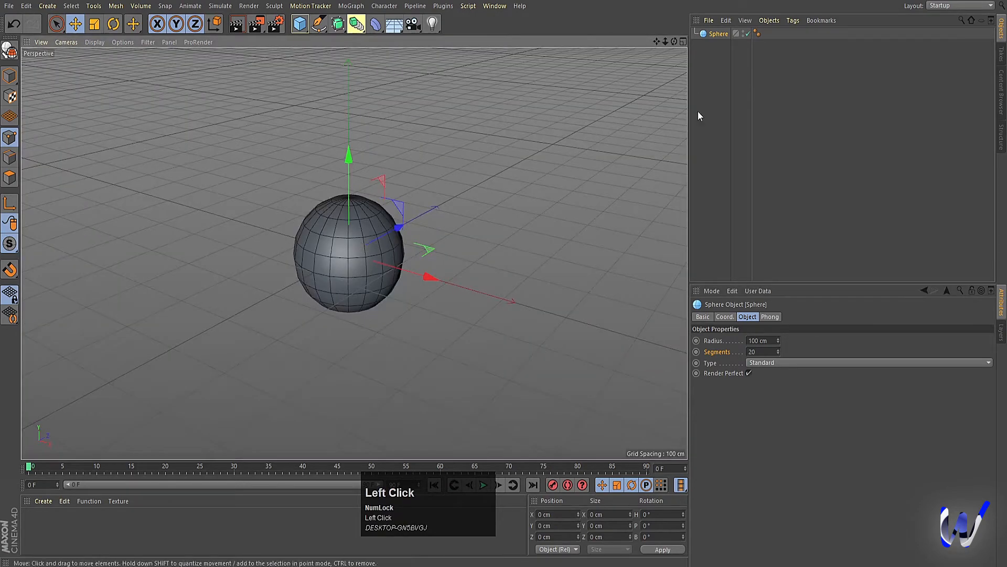
left_click(763, 89)
left_click(712, 35)
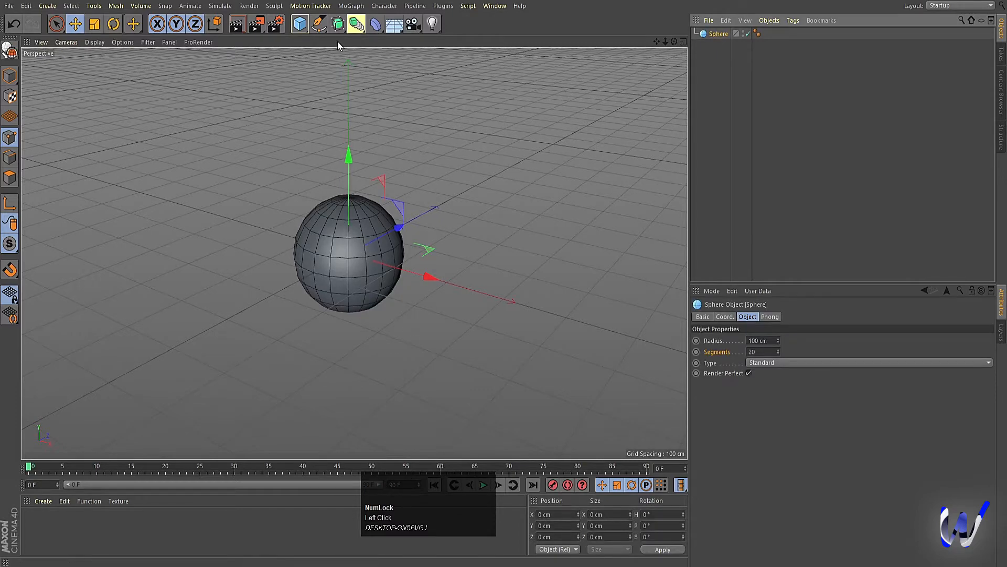
Add a Floor object to the scene and check its position against the sphere in the right view.
left_click_drag(401, 230, 436, 234, "alt")
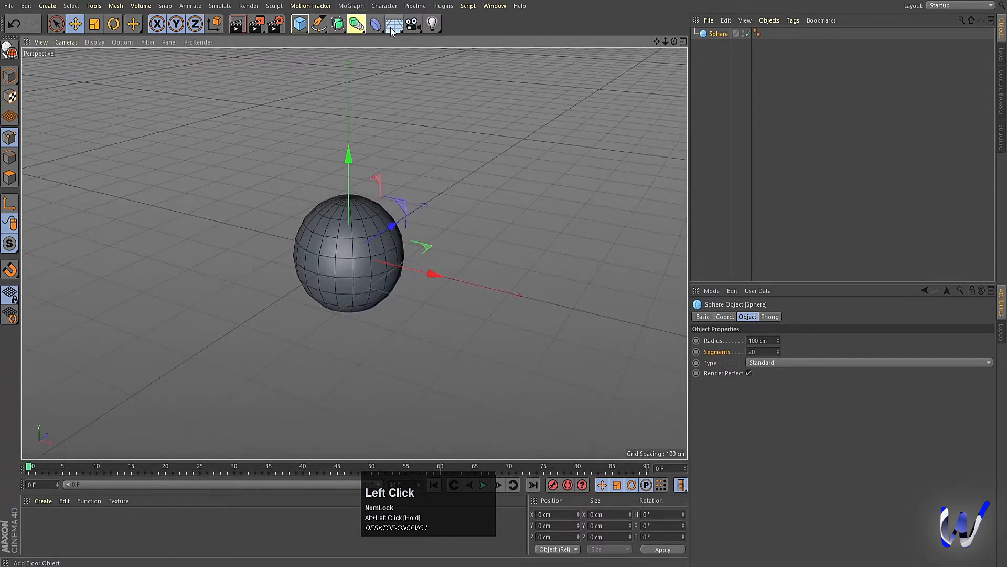
left_click_drag(391, 30, 431, 40)
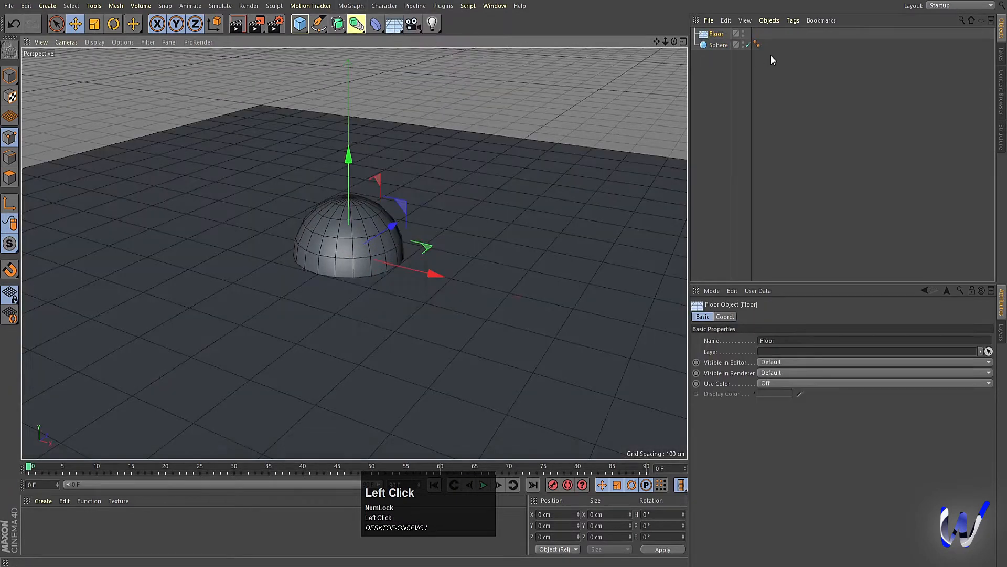
middle_click(336, 241)
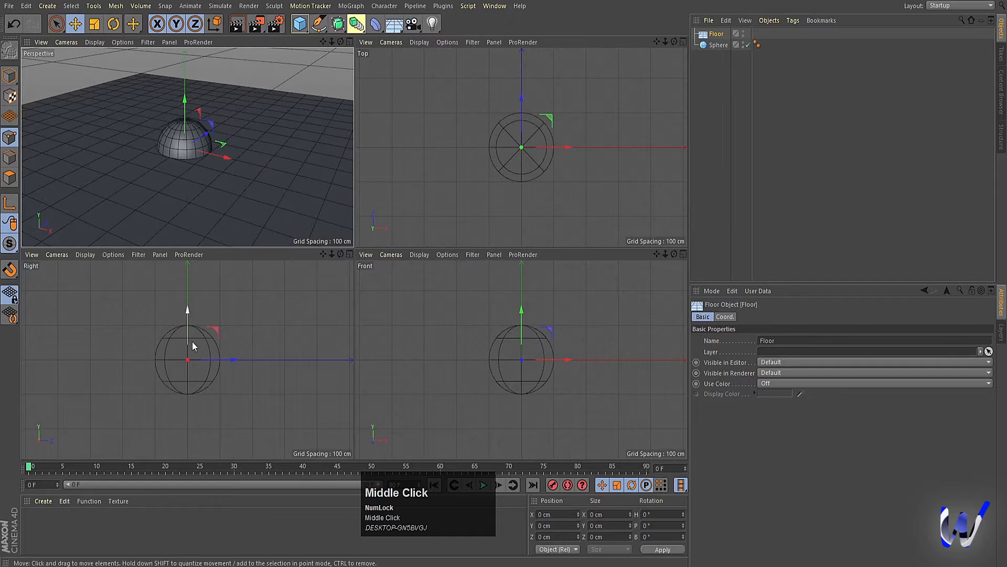
middle_click(192, 341)
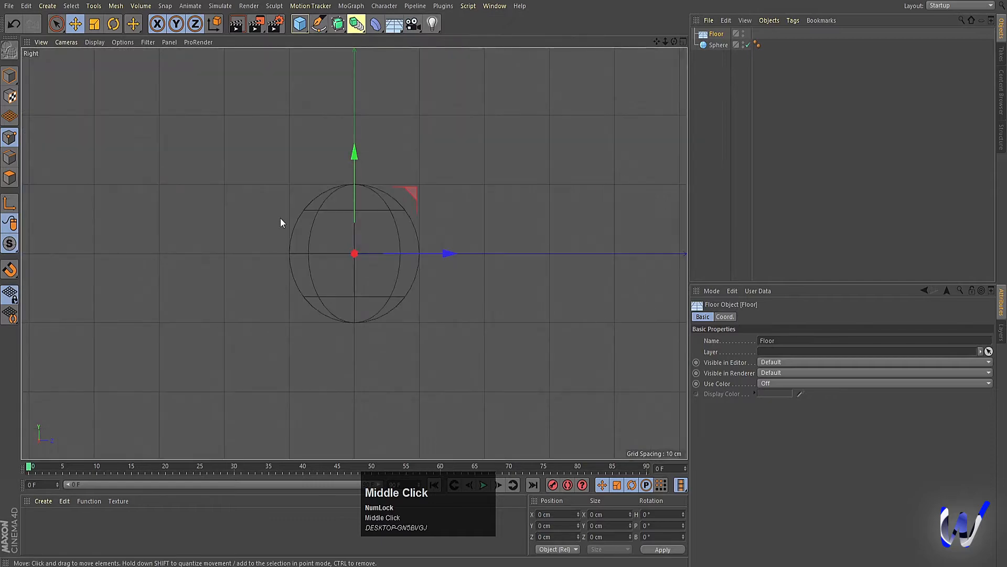
left_click(722, 47)
left_click(717, 36)
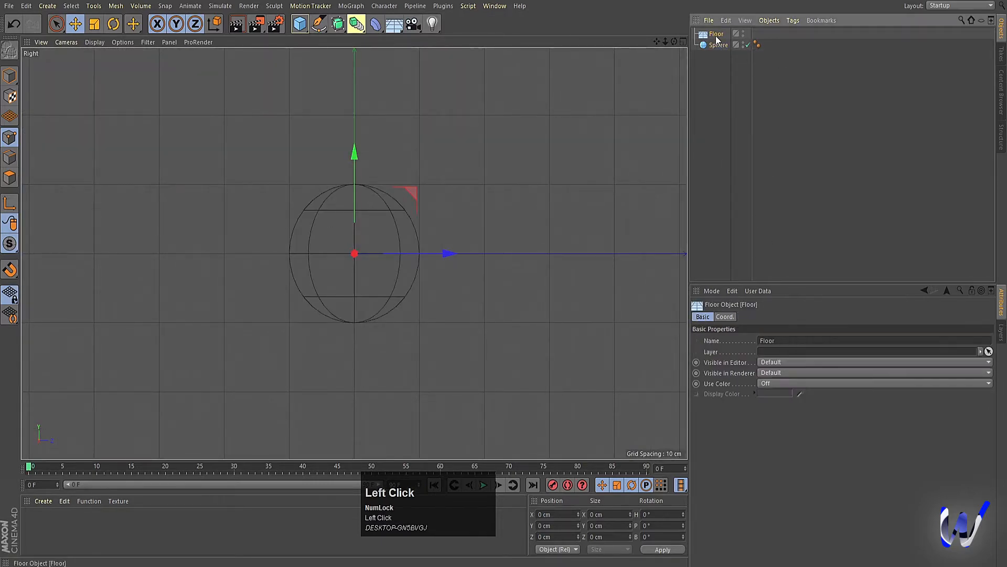
Raise the sphere along the Y axis in the perspective view so it sits above the floor.
left_click(717, 45)
middle_click(226, 170)
middle_click(227, 170)
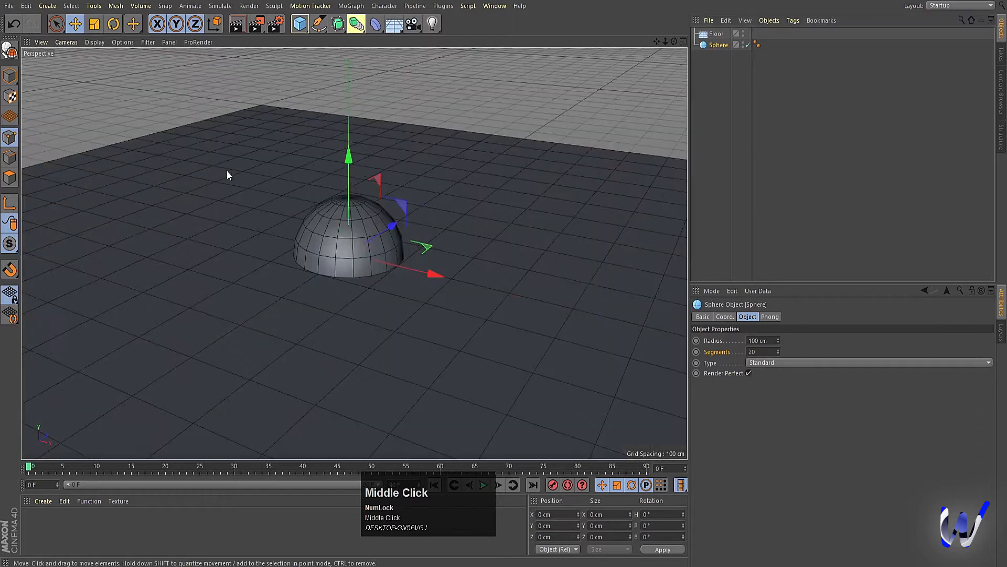
left_click_drag(363, 159, 351, 97)
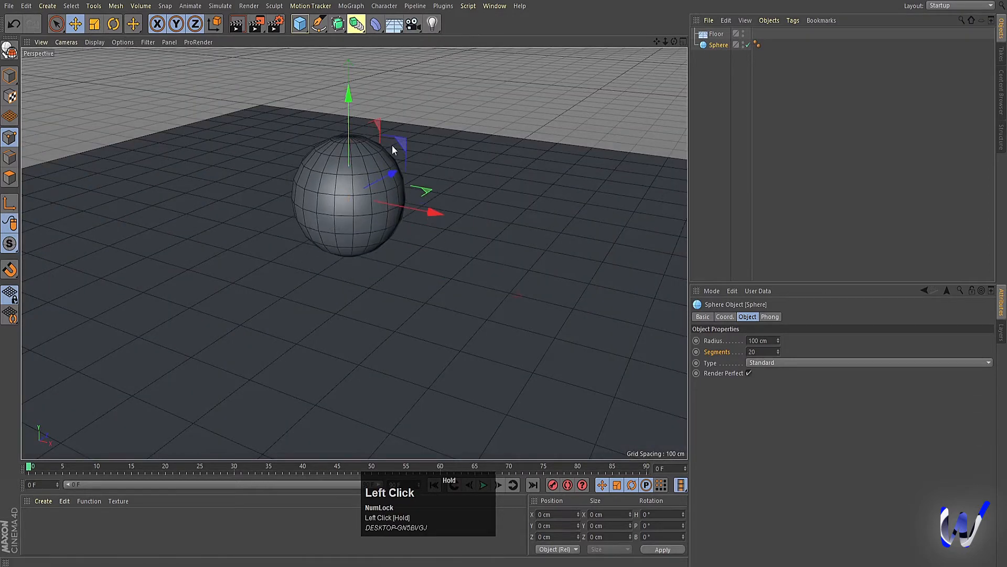
Set the sphere's segments to 30.
left_click_drag(770, 351, 721, 346)
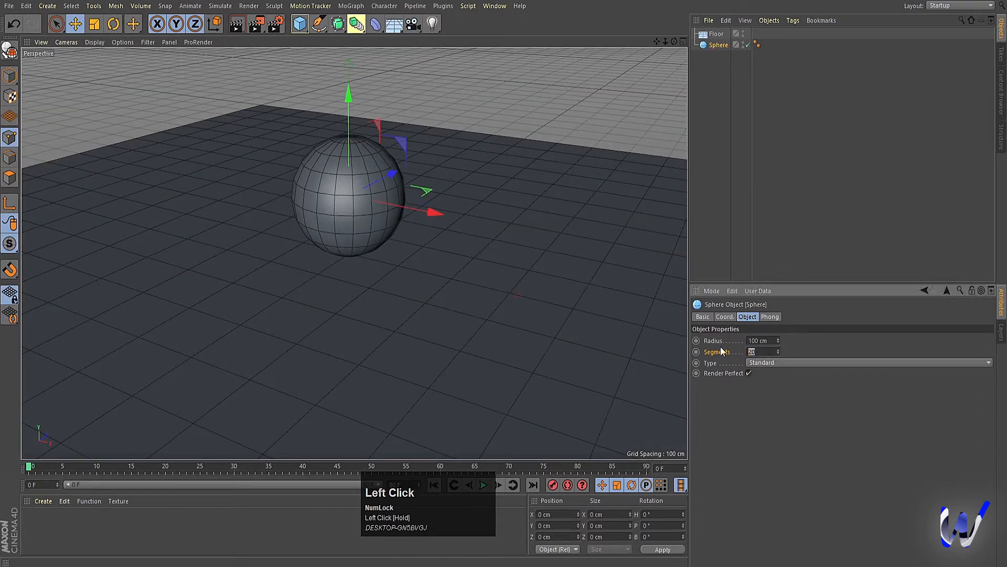
type("30")
key("Return")
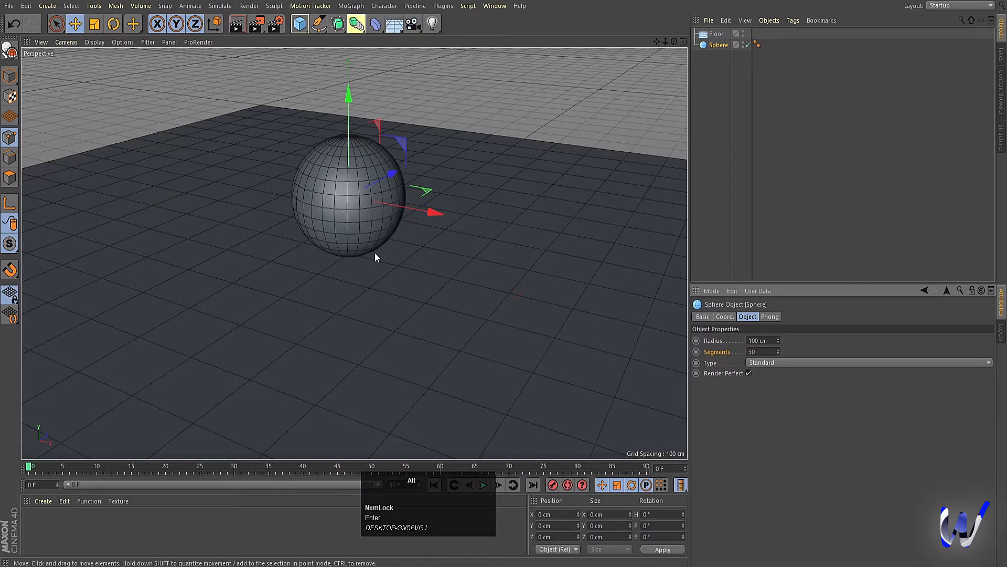
Set the sphere's radius to 300 cm.
left_click(765, 339)
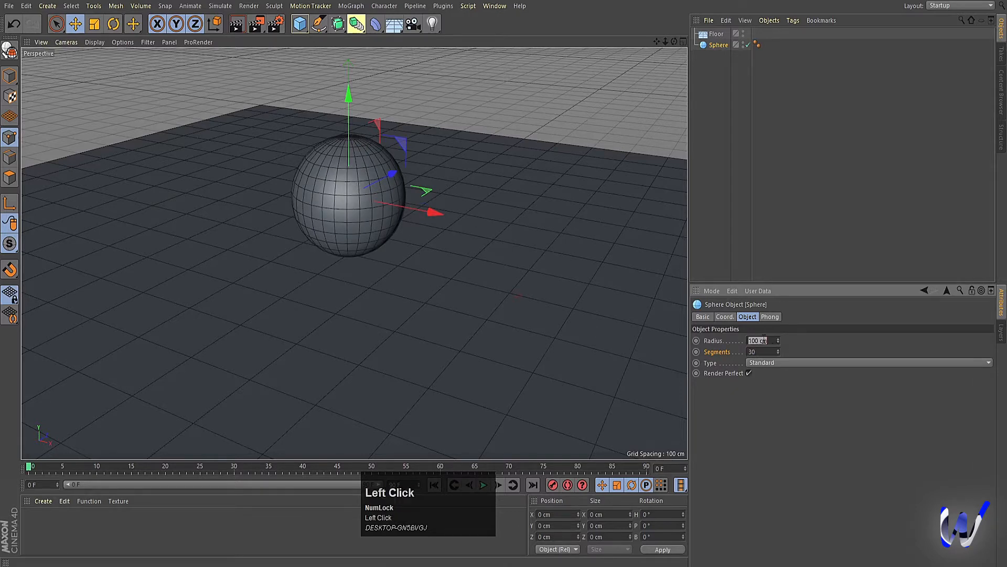
type("300")
key("Return")
Make the sphere an editable polygon object and show all of it in the right view.
middle_click(244, 306)
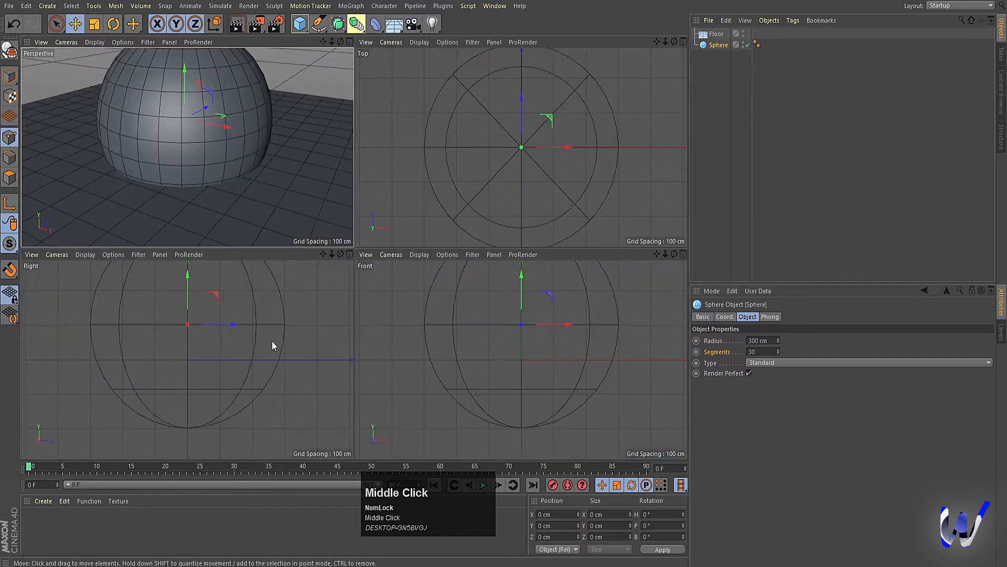
middle_click(272, 341)
left_click(714, 46)
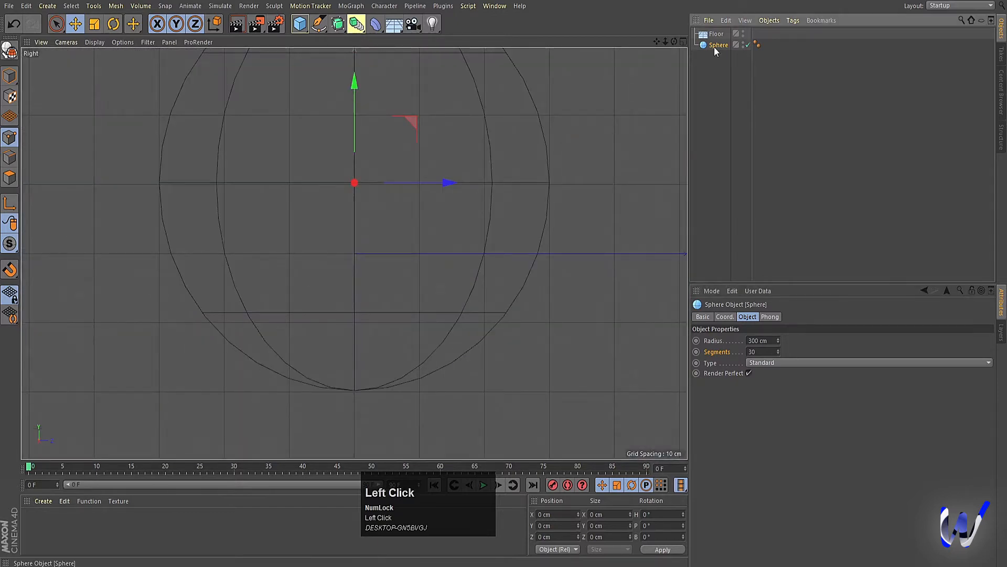
key("c")
scroll(306, 313, "down", 5)
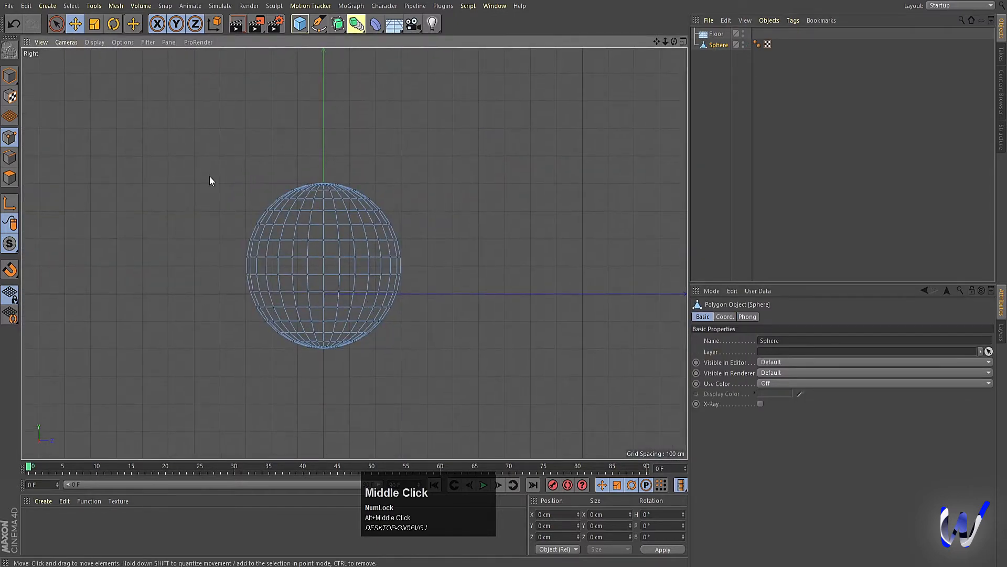
Select the polygons of the sphere's upper half with Rectangle Selection in the right view, delete them, and return to the perspective view.
left_click(57, 23)
left_click(87, 55)
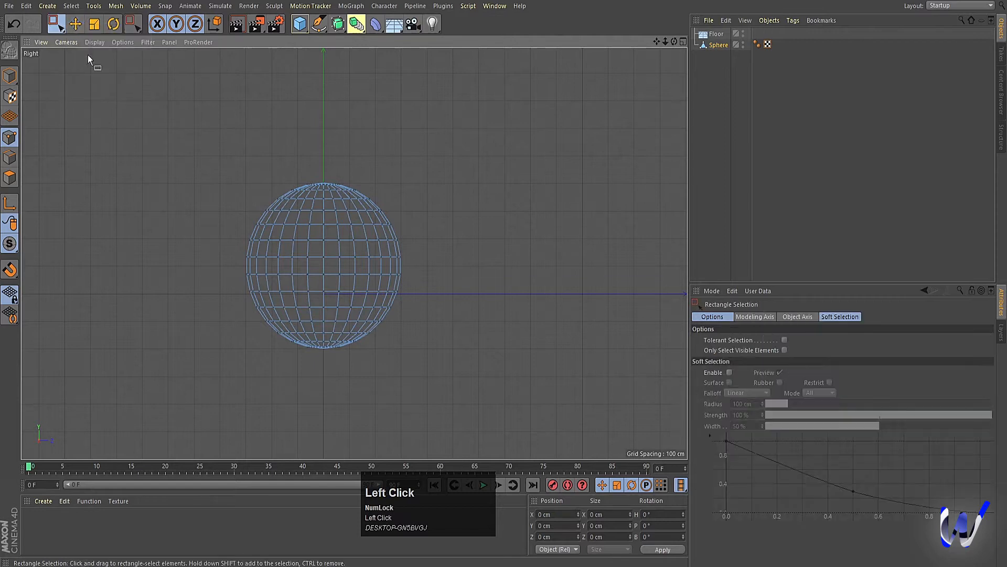
left_click(9, 178)
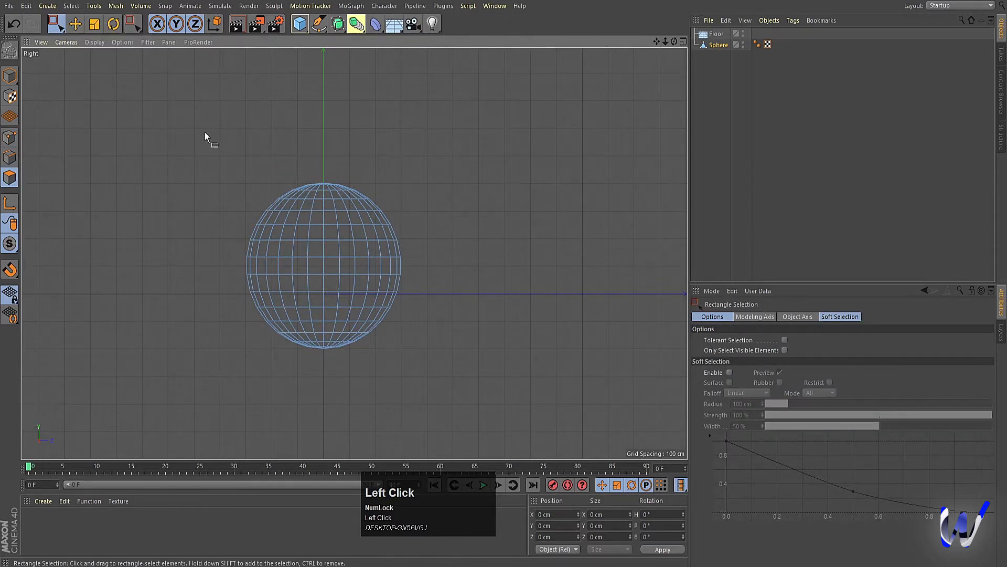
left_click_drag(199, 128, 445, 265)
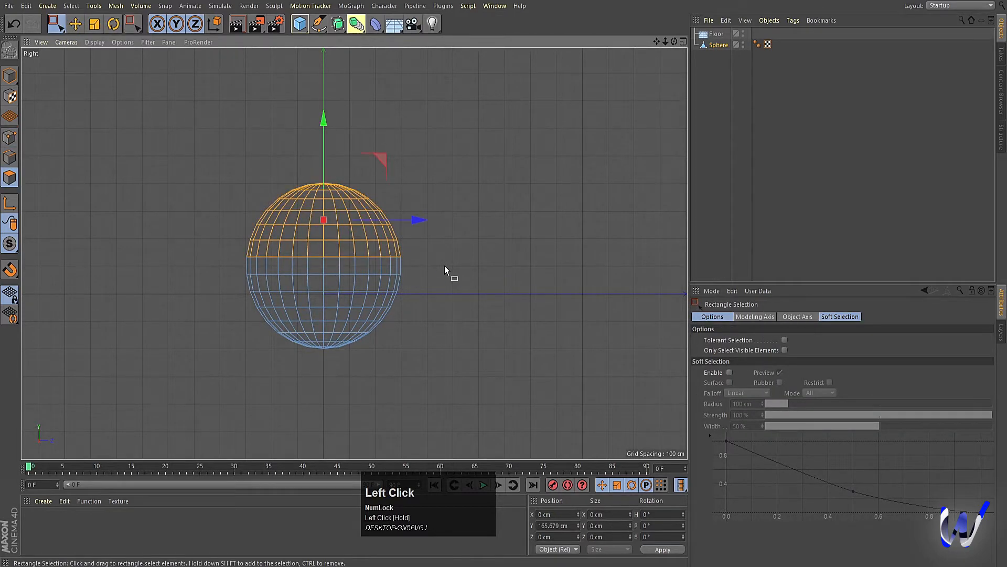
key("Delete")
middle_click(444, 259)
middle_click(191, 150)
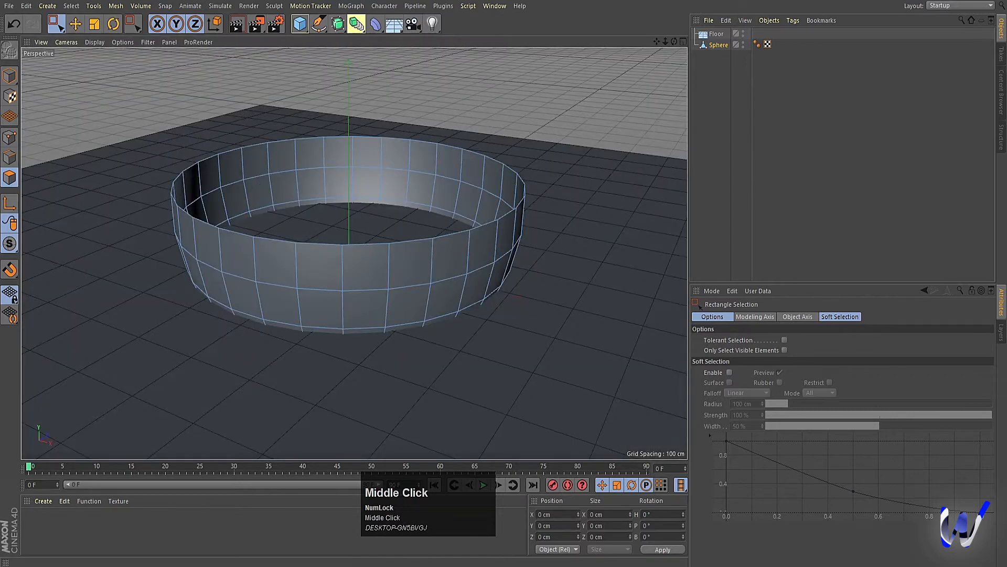
Raise the half sphere as a whole object along Y to about 254 cm.
left_click(708, 48)
left_click(9, 76)
scroll(368, 196, "down", 3)
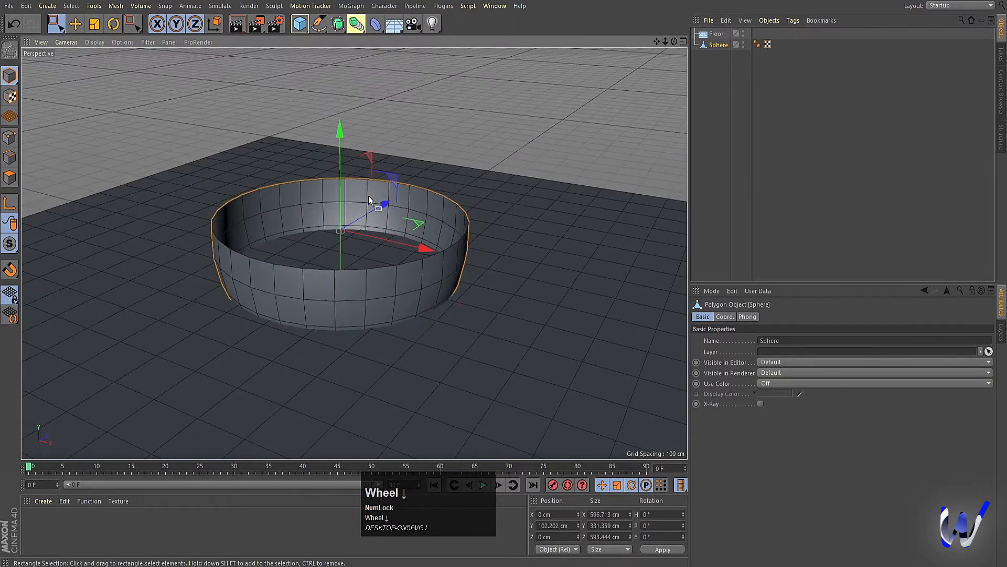
left_click_drag(339, 130, 336, 58)
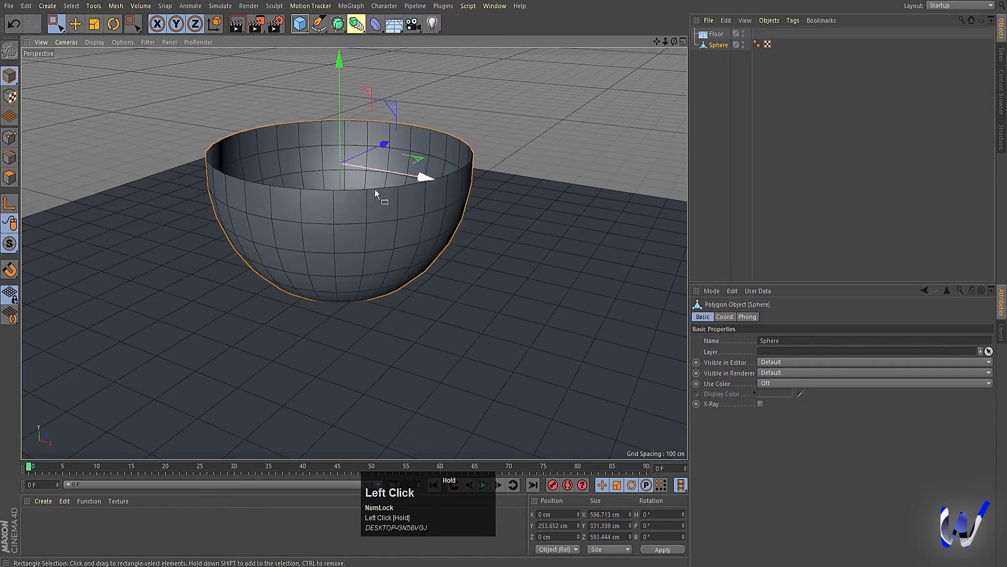
Raise the half sphere further in the right view to about 302 cm on Y, then return to the perspective view.
middle_click(375, 189)
middle_click(213, 324)
scroll(213, 324, "down", 2)
scroll(348, 206, "up", 5)
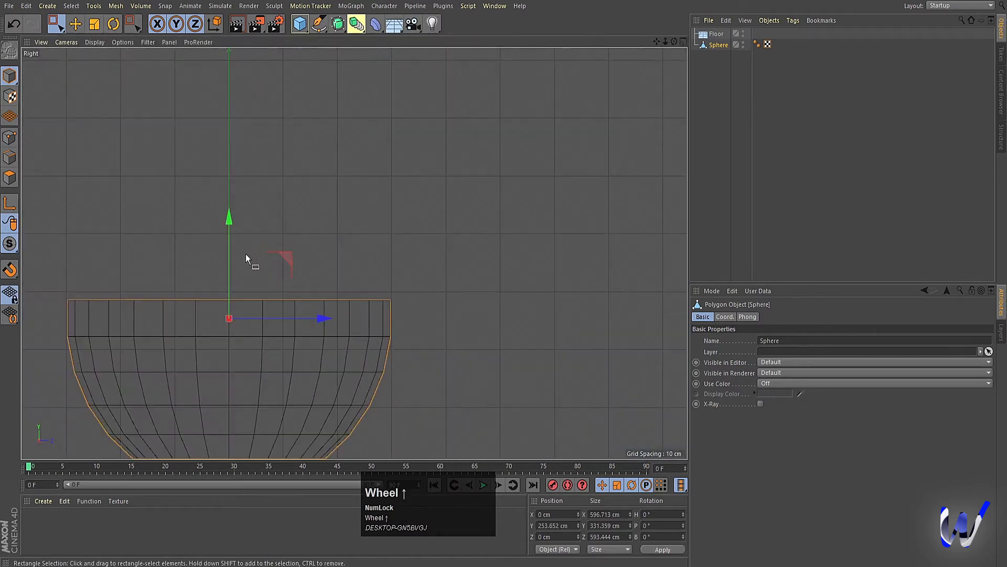
middle_click_drag(246, 254, 370, 191)
left_click_drag(355, 134, 360, 105)
middle_click(402, 260)
middle_click(122, 133)
Select all points of the half sphere and optimize them.
left_click(9, 138)
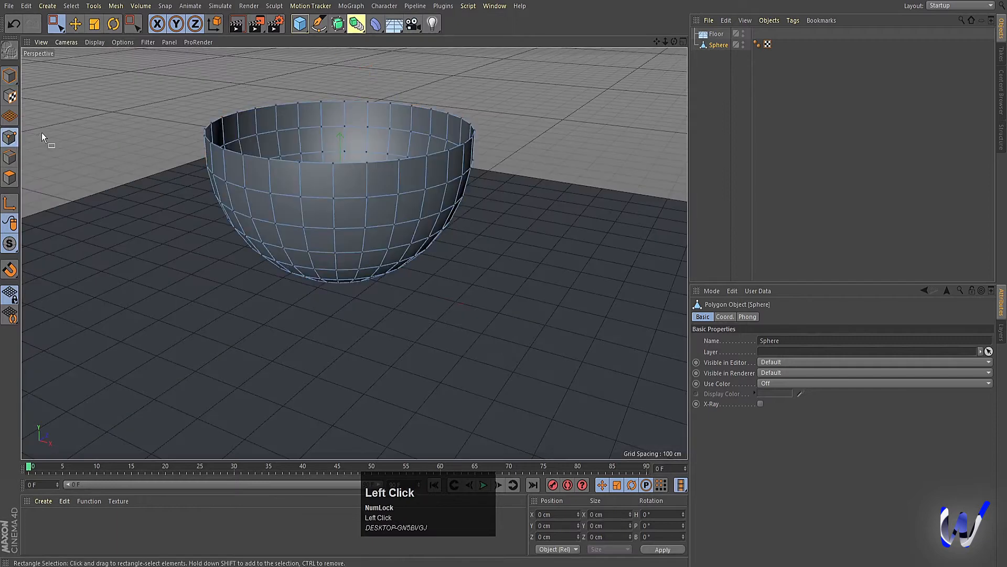
key("ctrl+a")
right_click(67, 117)
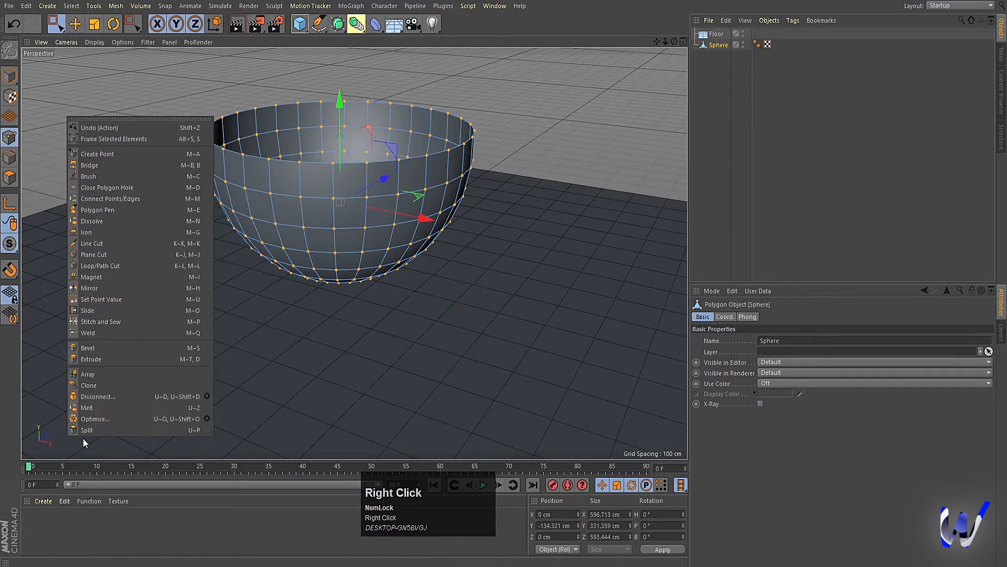
left_click(82, 418)
Select all polygons of the half sphere and extrude them outward with Create Caps enabled and an offset of about 34 cm.
left_click(10, 177)
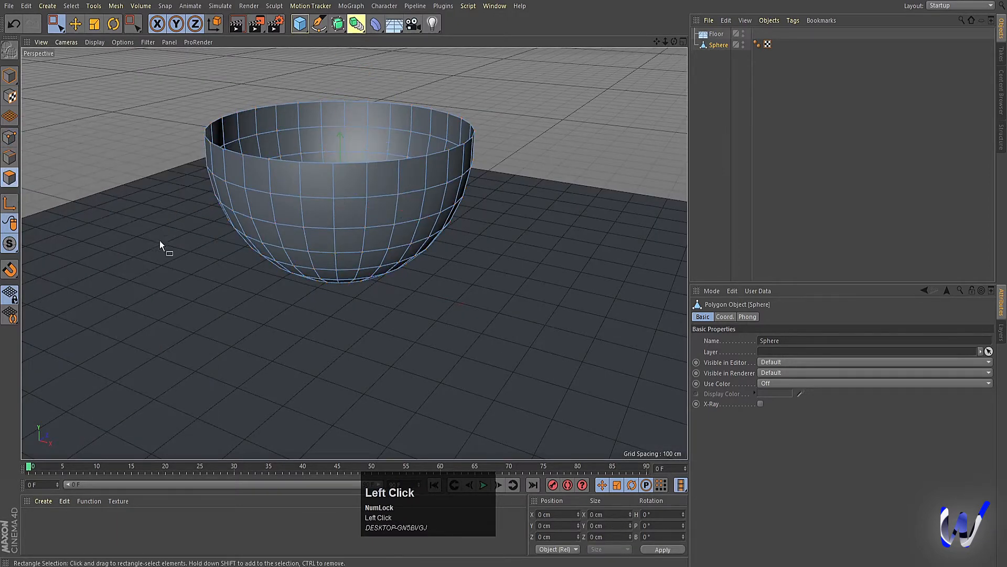
key("ctrl+a")
middle_click_drag(408, 342, 419, 353, "alt")
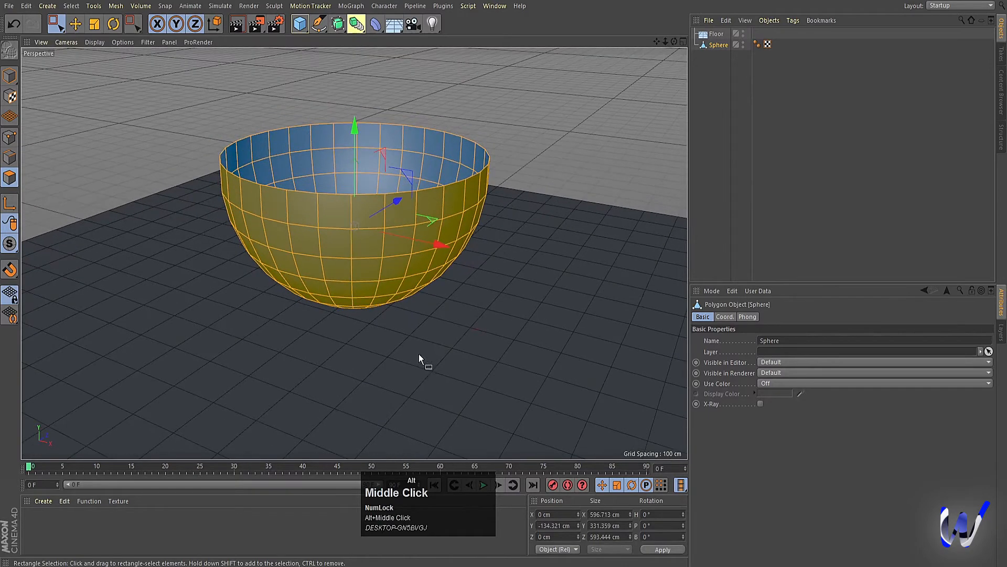
left_click_drag(419, 353, 505, 297, "alt")
right_click(516, 298)
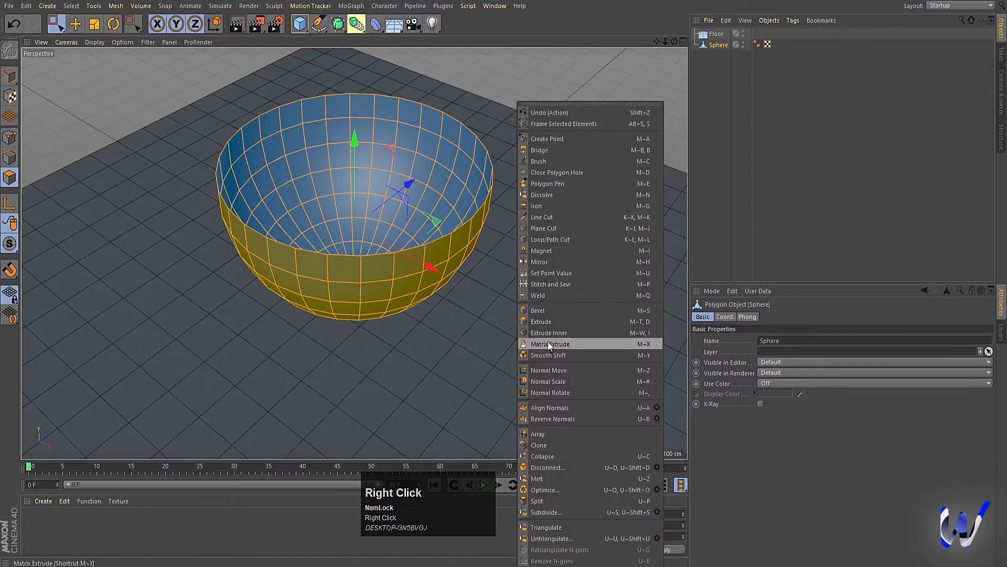
left_click(546, 321)
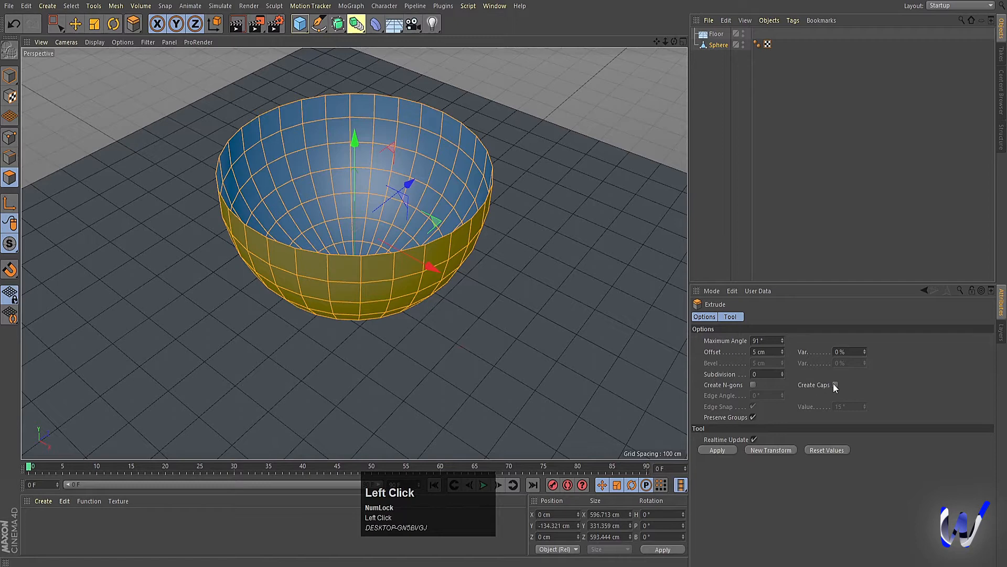
left_click(835, 385)
left_click_drag(492, 356, 538, 357)
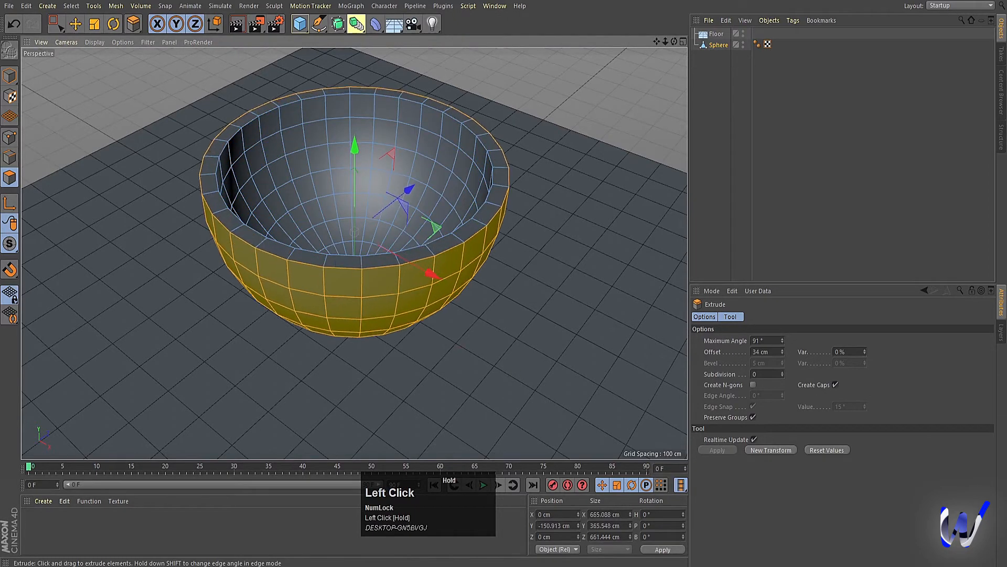
Add a Subdivision Surface object and make the sphere its child.
left_click(337, 23)
left_click(374, 39)
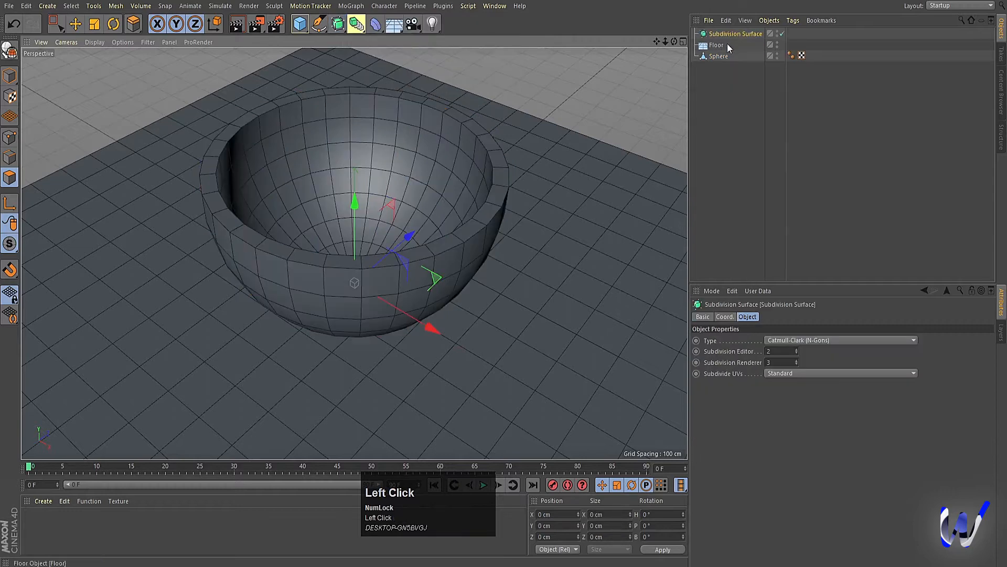
left_click_drag(716, 55, 717, 33)
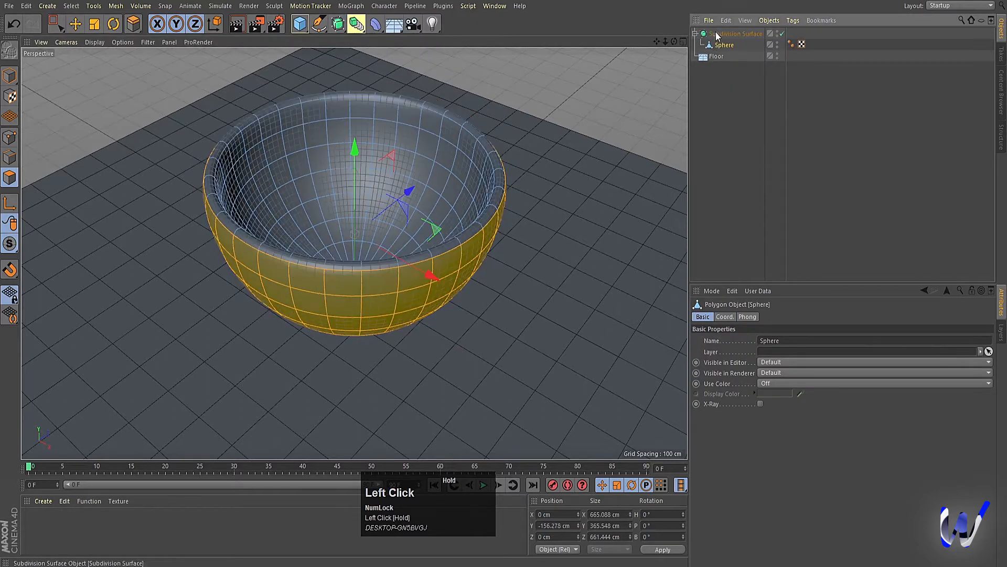
Raise the thickened bowl as a whole object along Y to about 334 cm, checking its base against the floor from the side.
left_click(4, 83)
right_click_drag(517, 303, 445, 292, "alt")
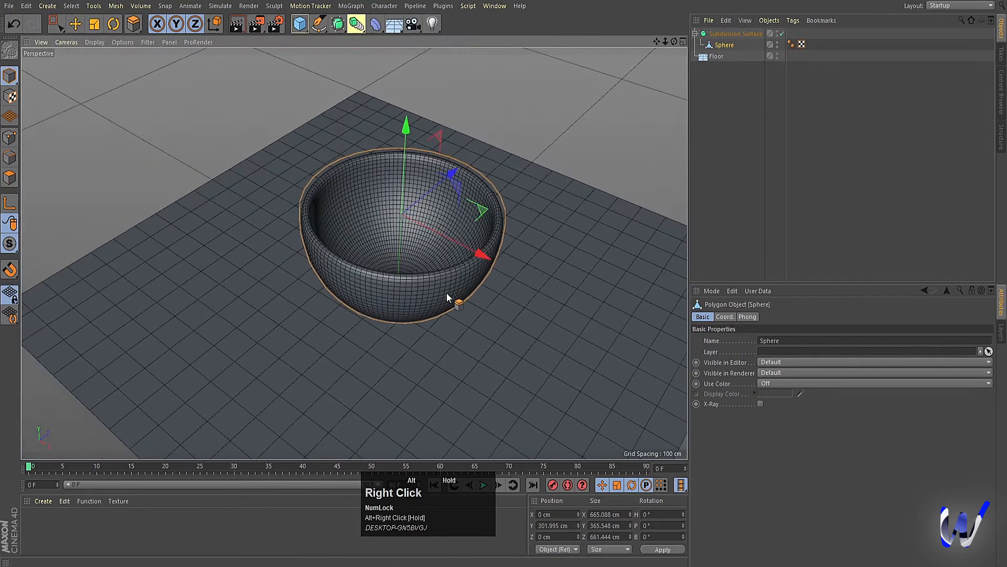
middle_click_drag(446, 293, 450, 338, "alt")
left_click_drag(450, 341, 408, 274, "alt")
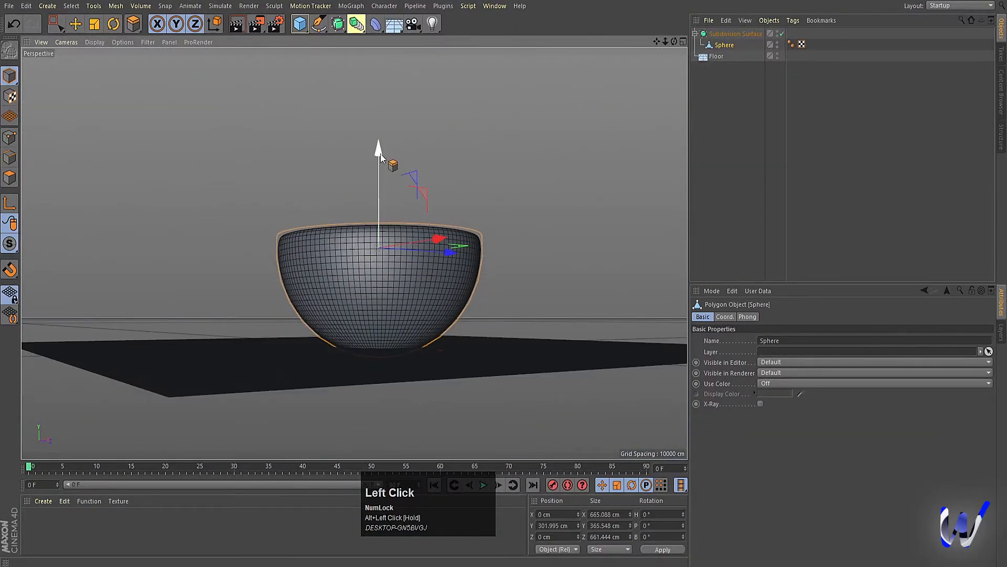
left_click_drag(380, 154, 375, 142)
left_click_drag(506, 274, 518, 344, "alt")
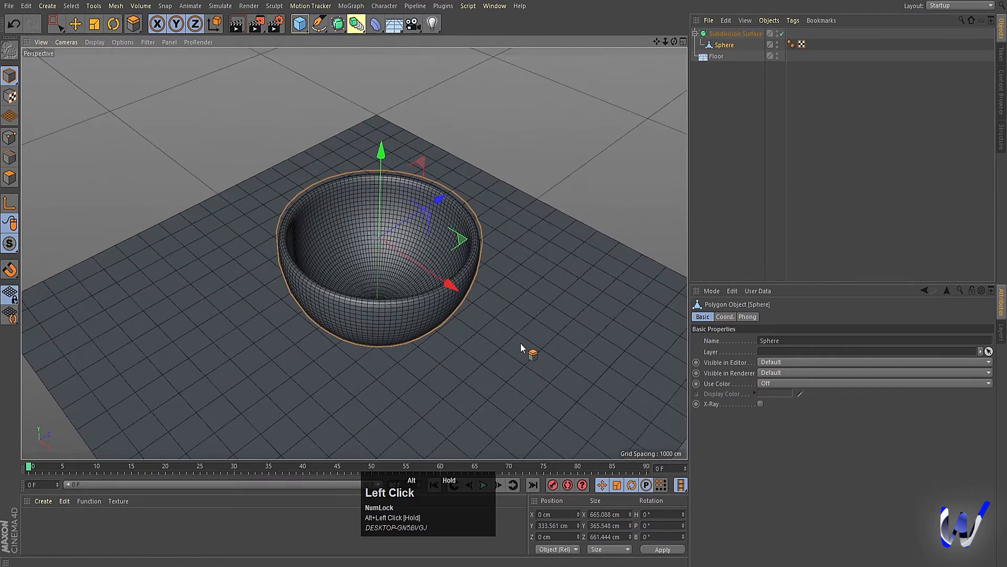
Deselect everything and preview the render of the smoothed bowl.
left_click(773, 174)
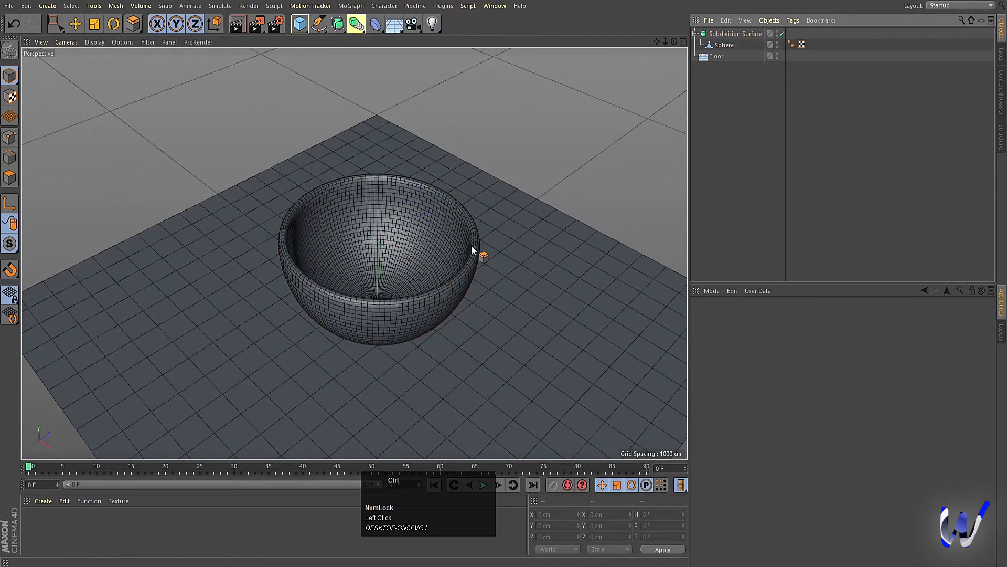
key("ctrl+r")
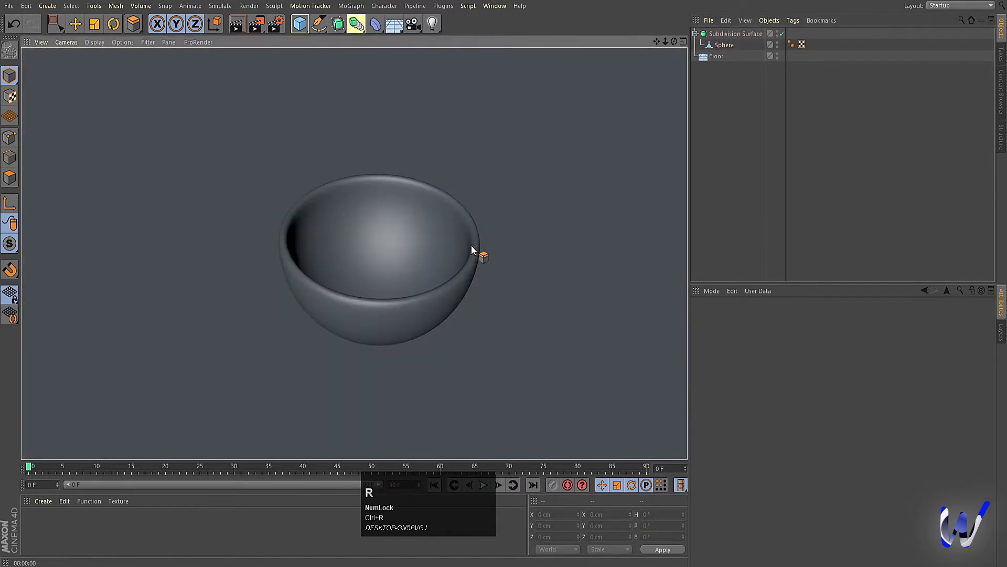
left_click(770, 145)
Set the Subdivision Surface's editor and renderer subdivisions to 1 and preview the render.
left_click(721, 35)
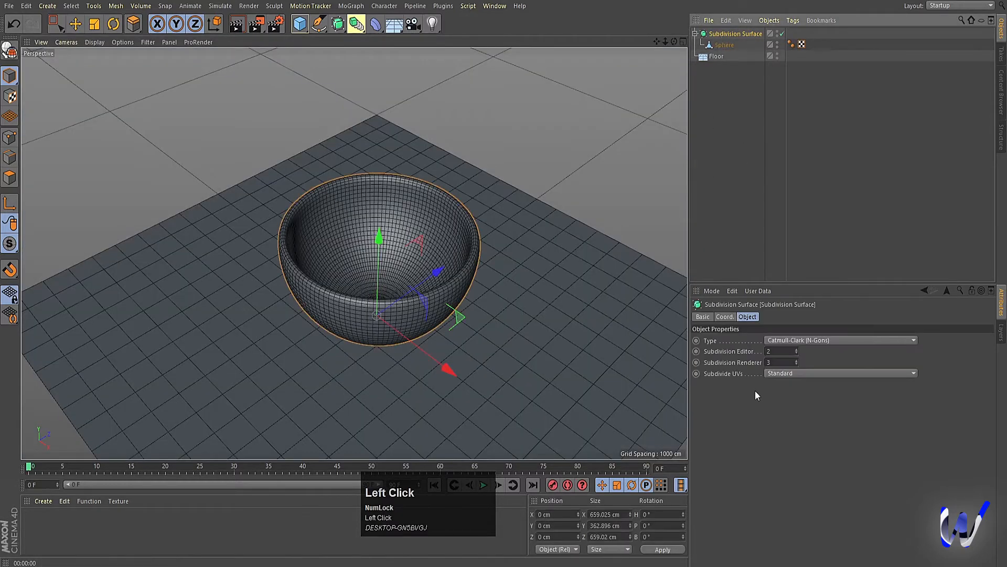
left_click(774, 352)
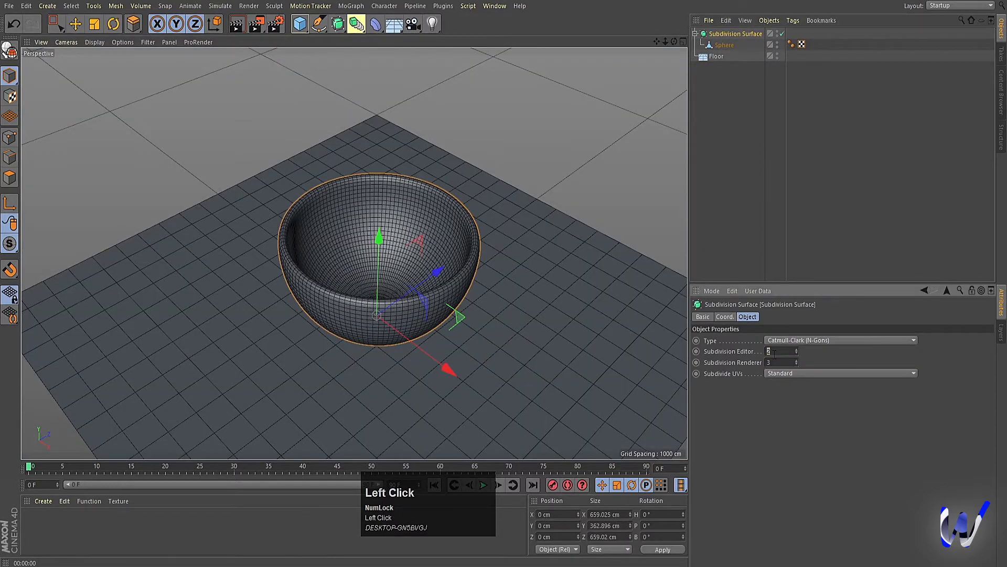
type("1")
left_click(776, 362)
type("1")
key("Return")
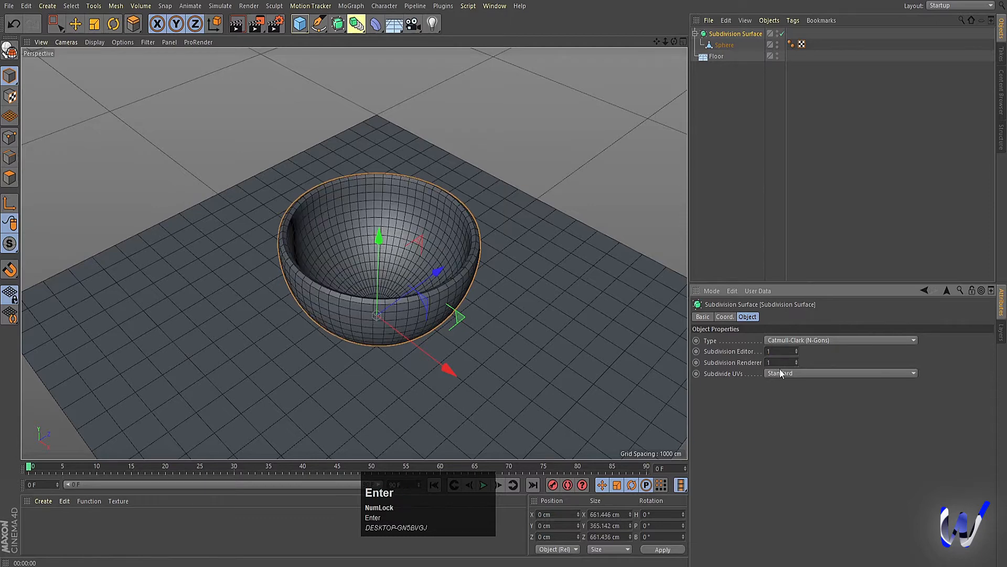
key("ctrl+r")
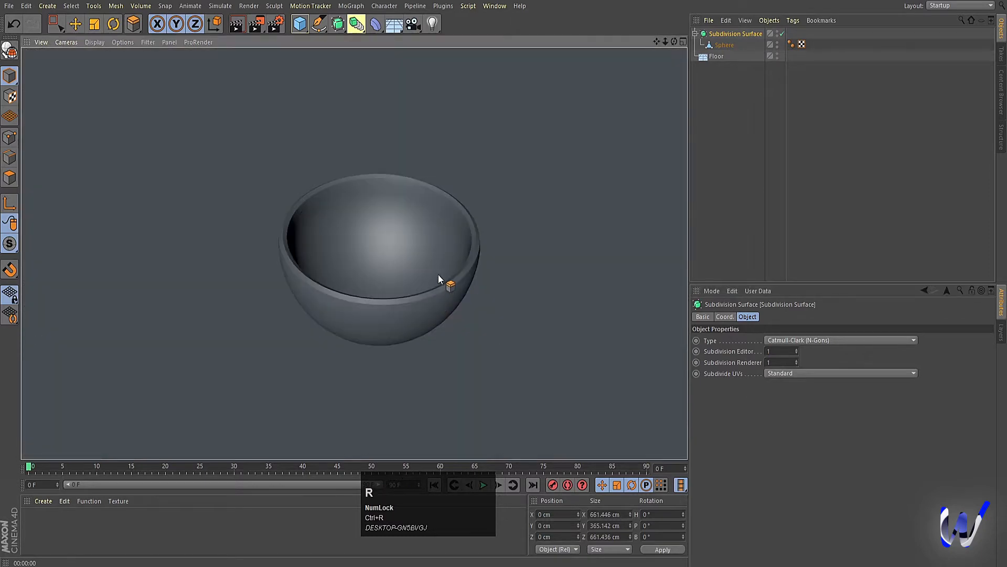
scroll(438, 275, "up", 2)
Set the Subdivision Surface's editor and renderer subdivisions to 2.
left_click(778, 351)
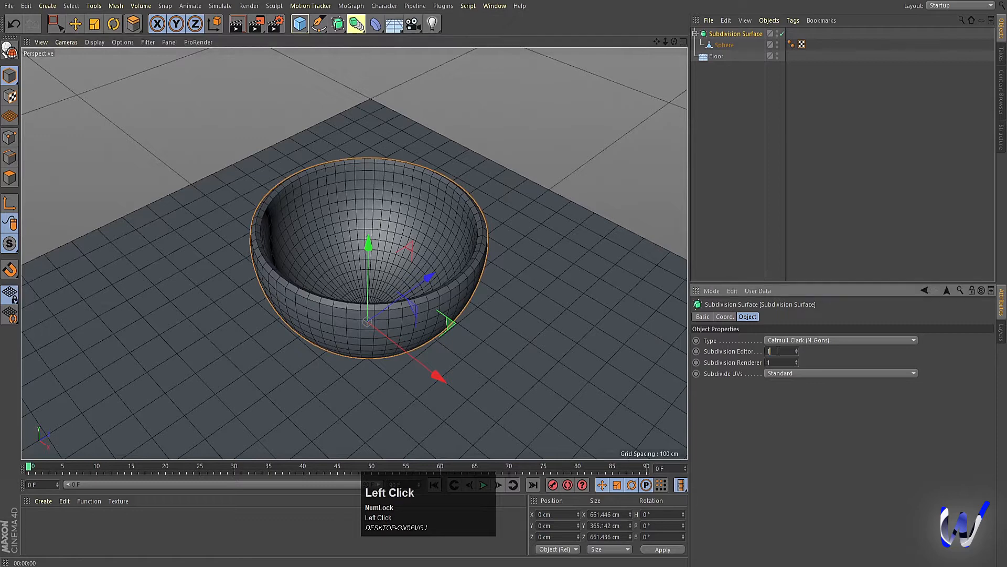
left_click(778, 363)
type("2")
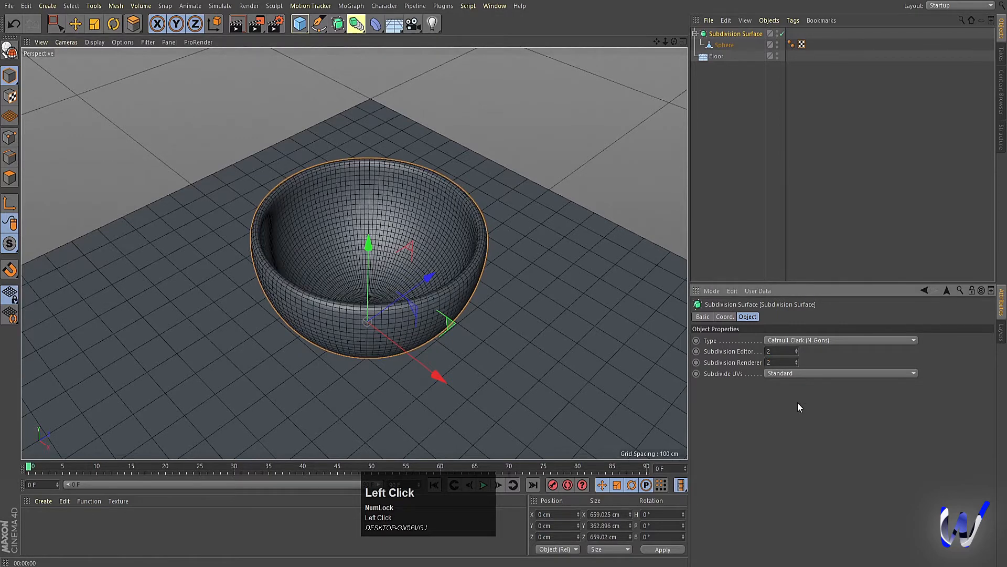
Merge the Subdivision Surface and sphere with Connect Objects + Delete, and raise the merged bowl along Y to about 225 cm.
left_click(717, 46, "shift")
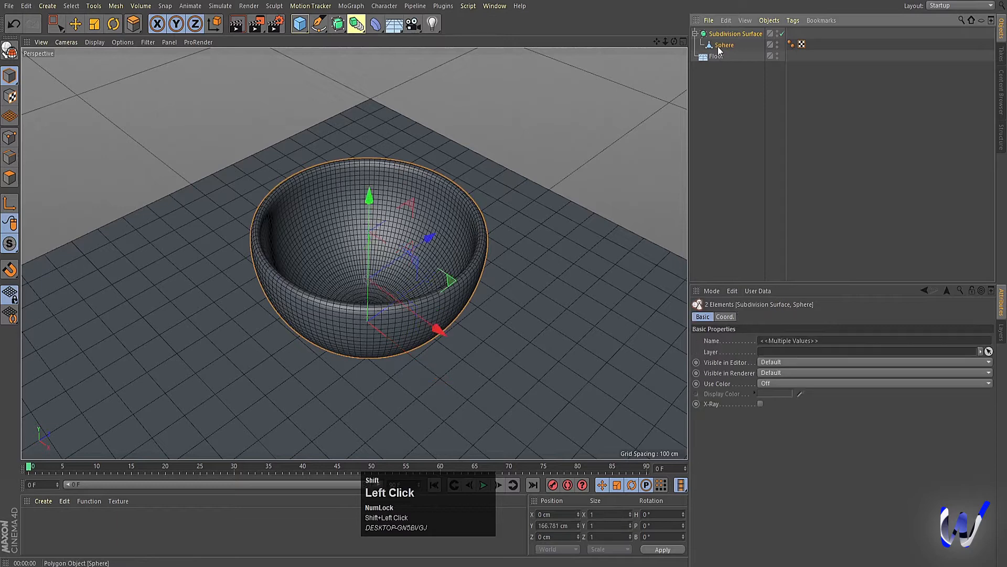
right_click(717, 44)
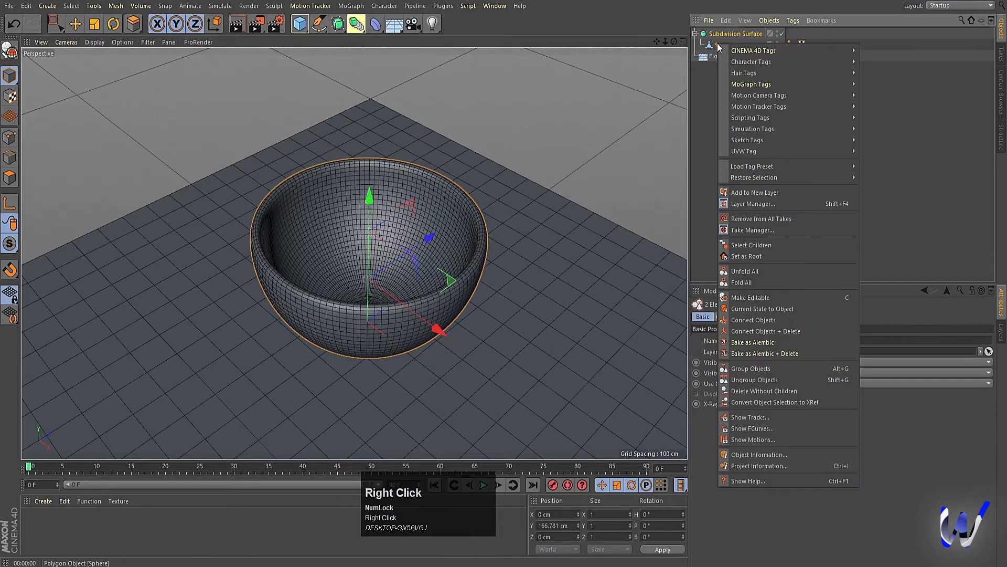
left_click(766, 331)
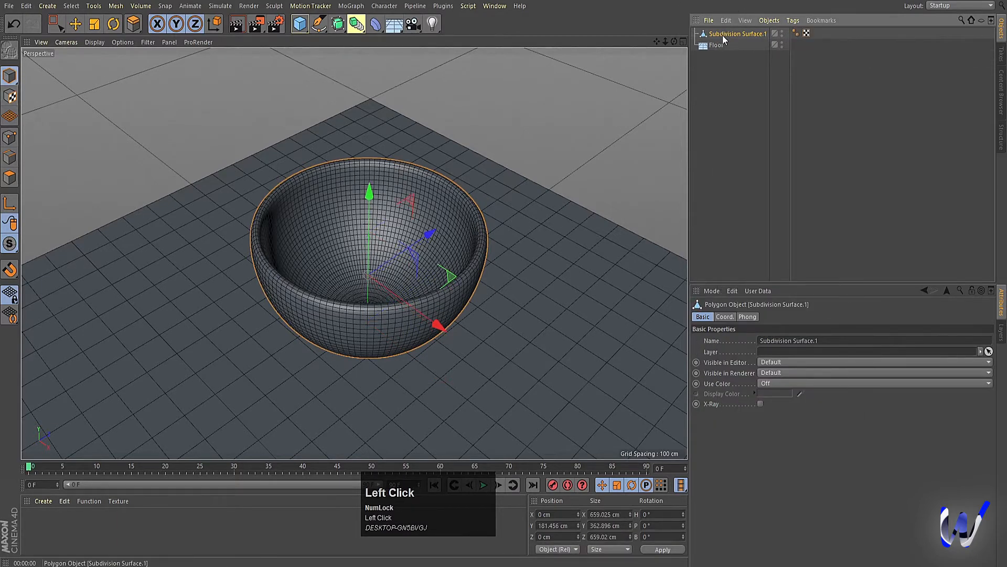
left_click_drag(370, 197, 369, 180)
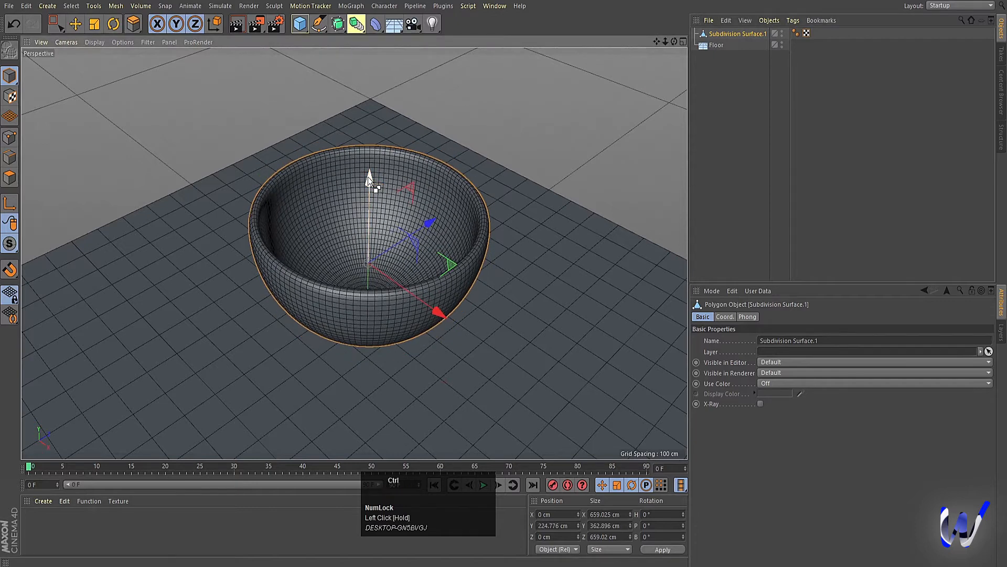
Add a sphere primitive and raise it along Y to about 363 cm, inside the bowl's opening.
left_click(763, 118)
left_click(300, 25)
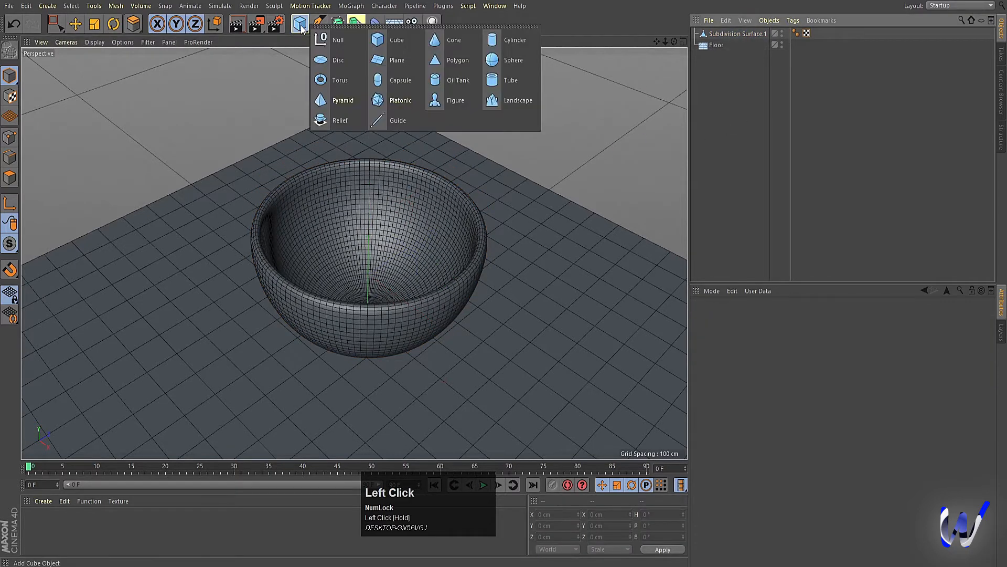
left_click(500, 55)
left_click_drag(373, 238, 843, 366)
Set the new sphere's segments to 15 and activate the Live Selection tool.
left_click(759, 351)
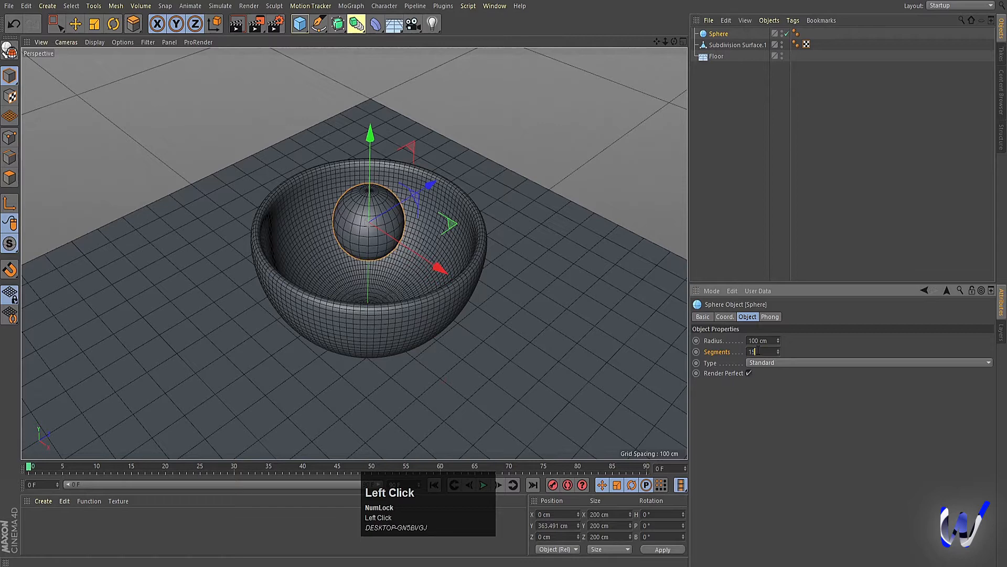
key("Return")
left_click(725, 36)
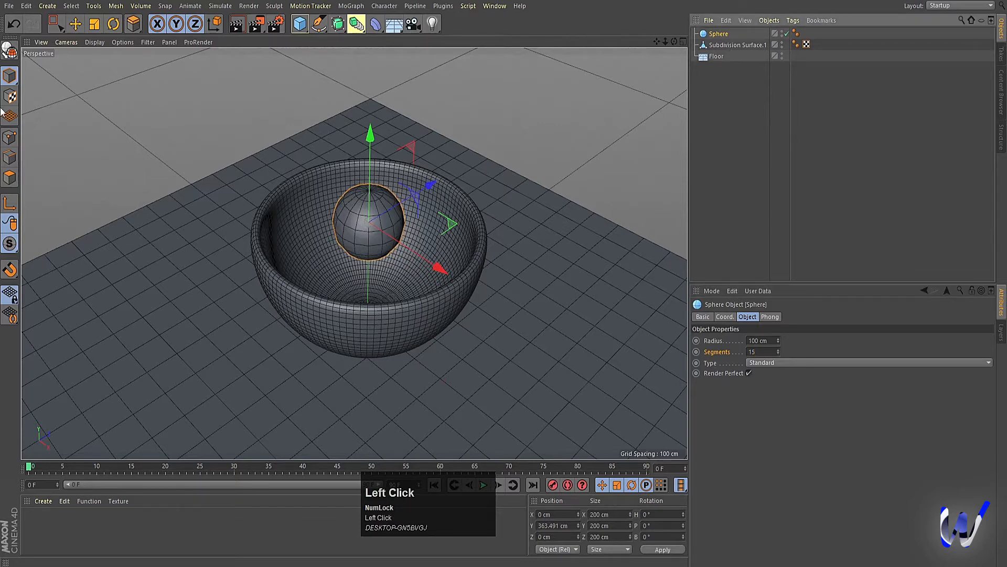
left_click_drag(56, 24, 84, 39)
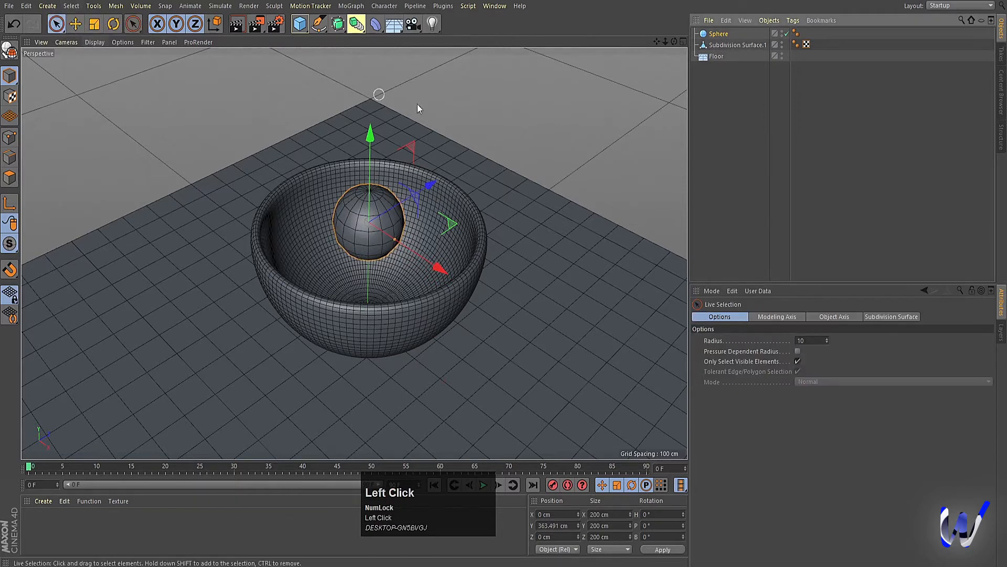
left_click(748, 93)
left_click(753, 35)
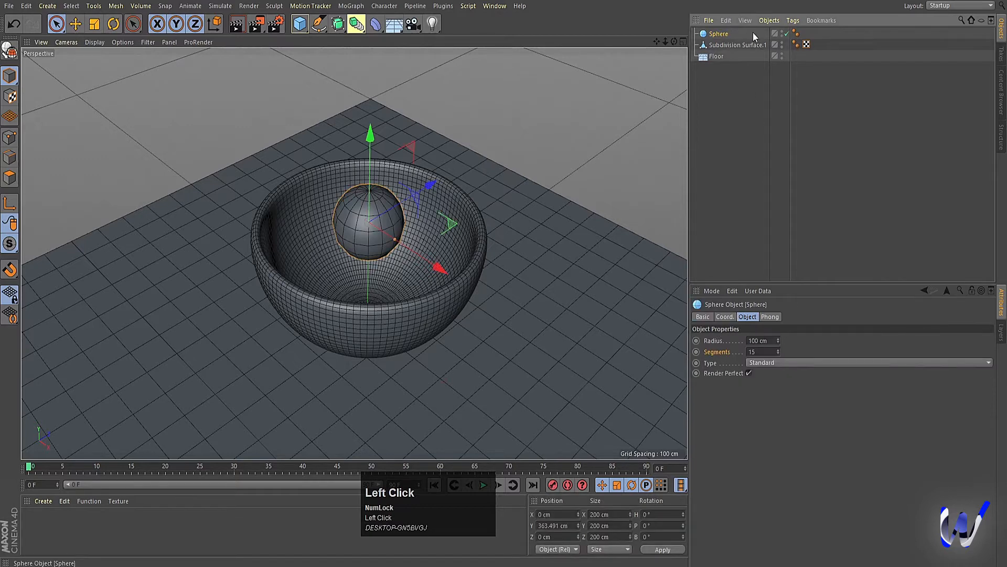
Set the small sphere's segments to 10.
left_click(761, 352)
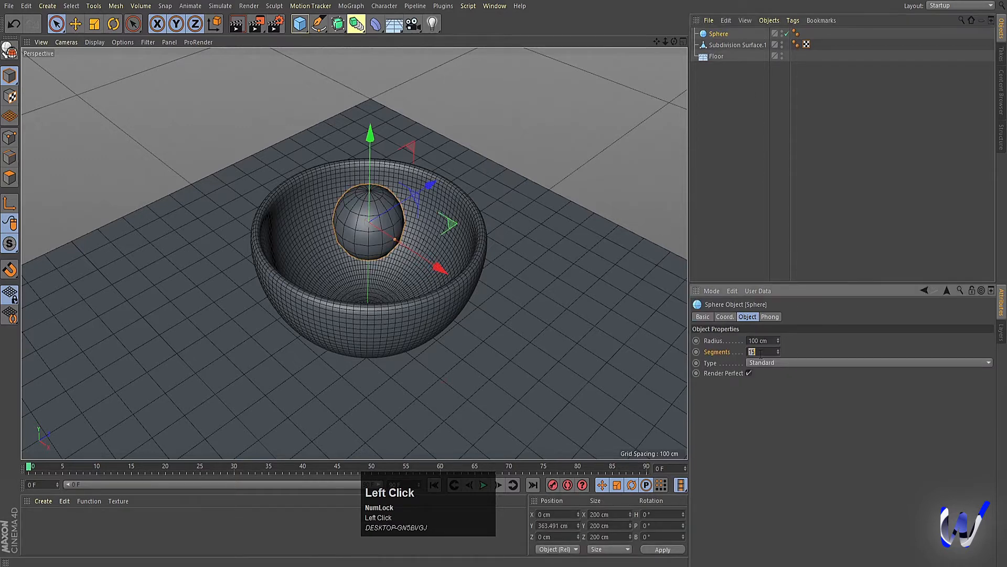
key("Return")
left_click(782, 105)
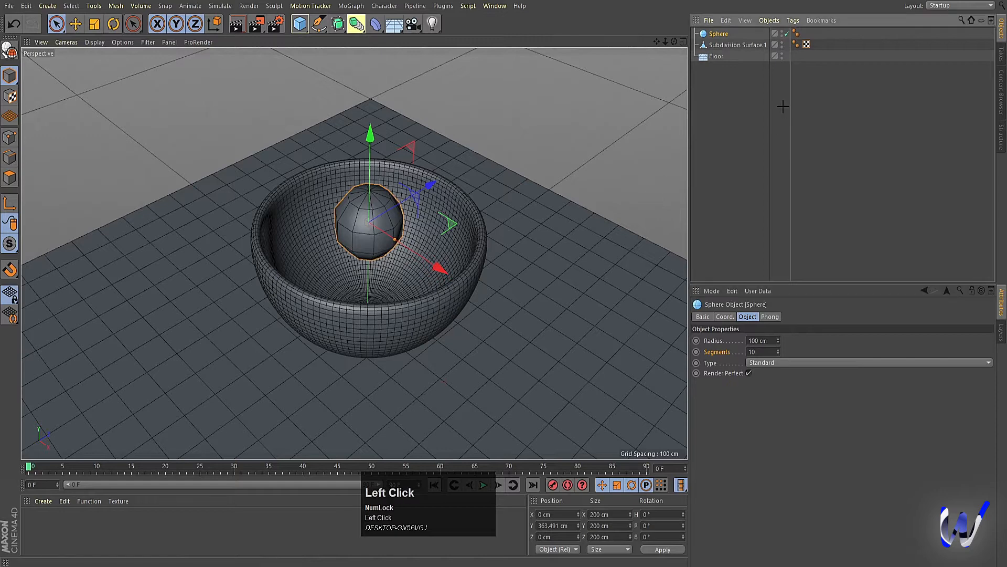
left_click(713, 36)
Set the sphere's radius to 40 cm, preview the render and deselect the sphere.
left_click(761, 341)
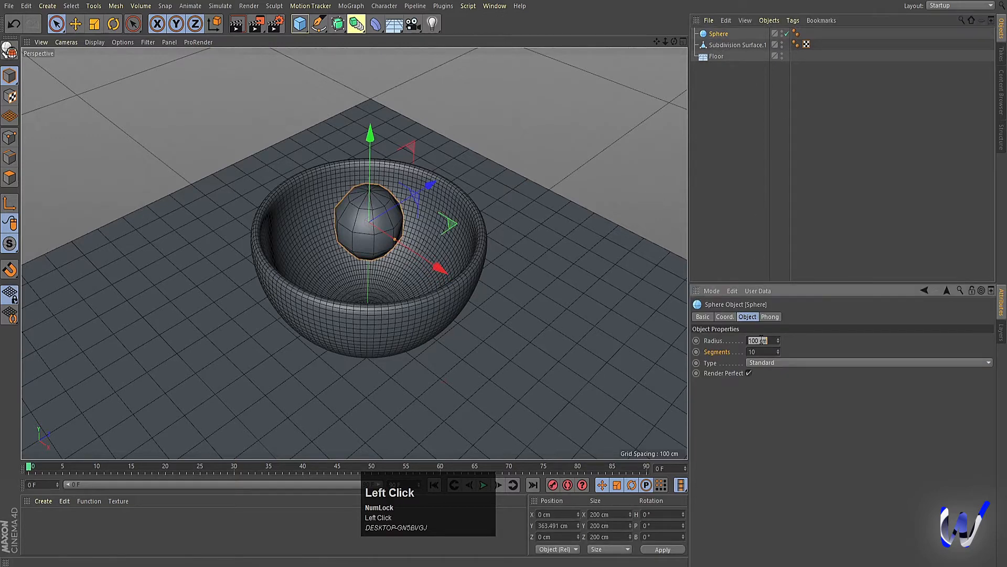
type("40")
key("Return")
key("ctrl+r")
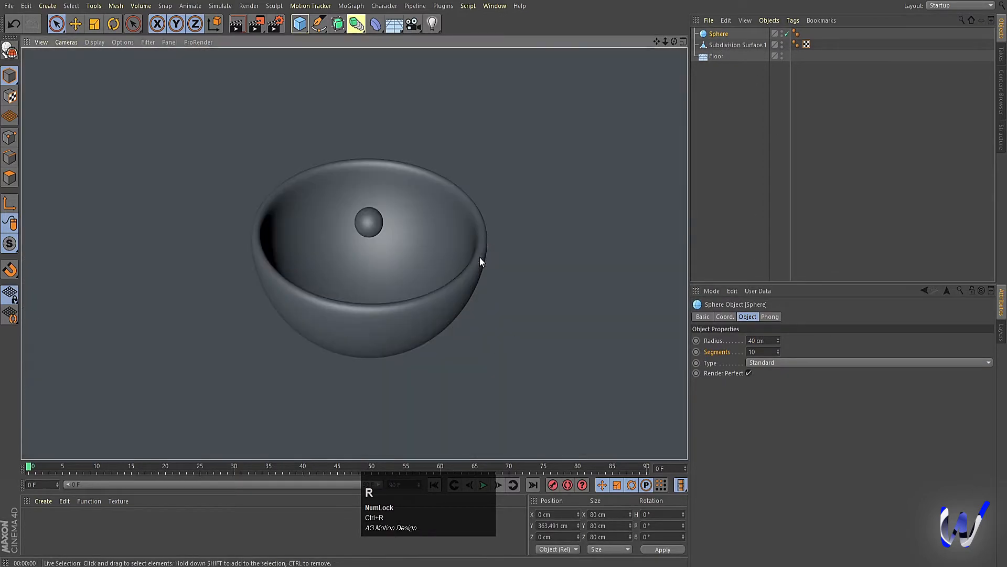
left_click(776, 154)
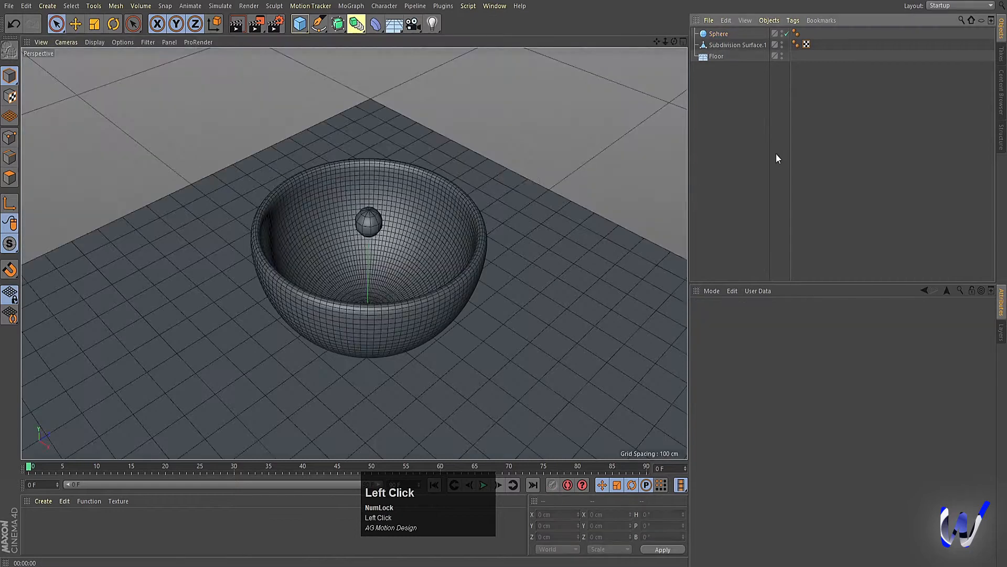
Add a camera to the scene and look through it.
left_click(413, 24)
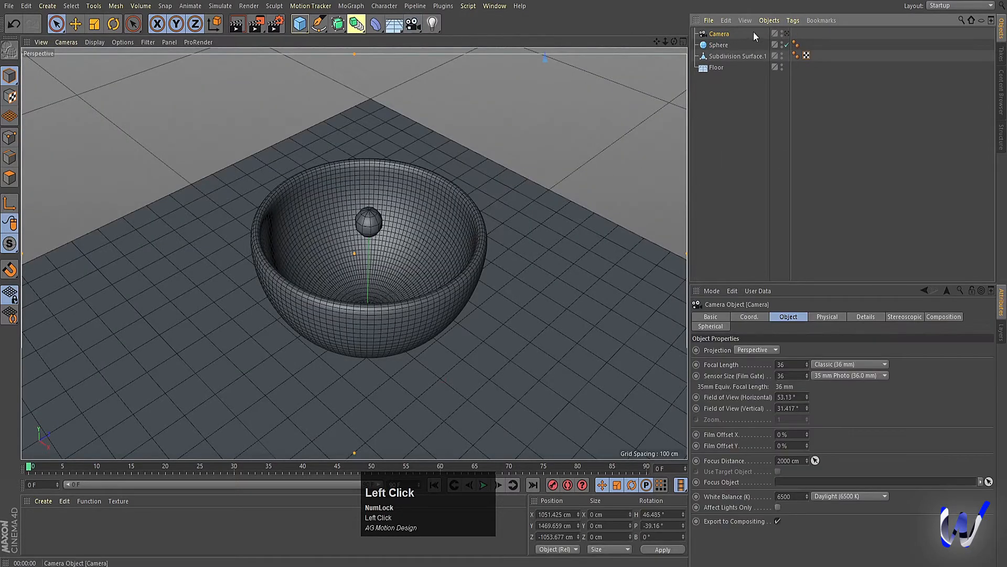
left_click(787, 34)
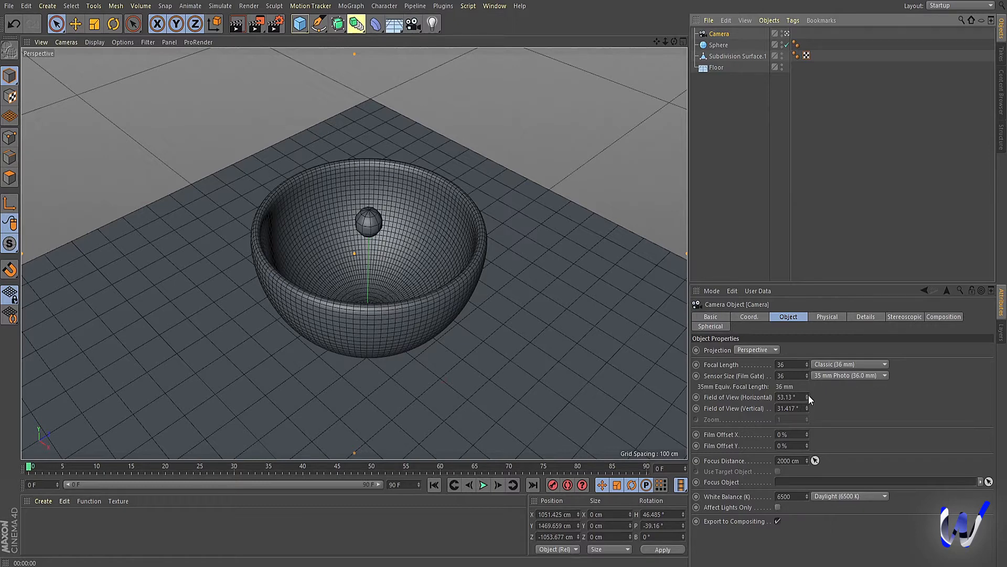
left_click(713, 35)
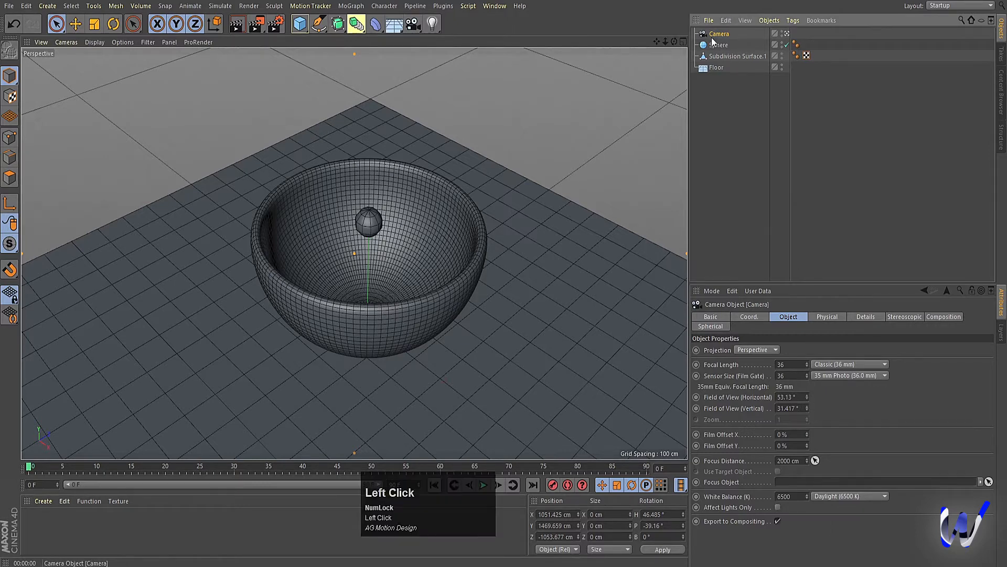
Narrow the camera's horizontal field of view to about 31°.
left_click_drag(807, 397, 807, 433)
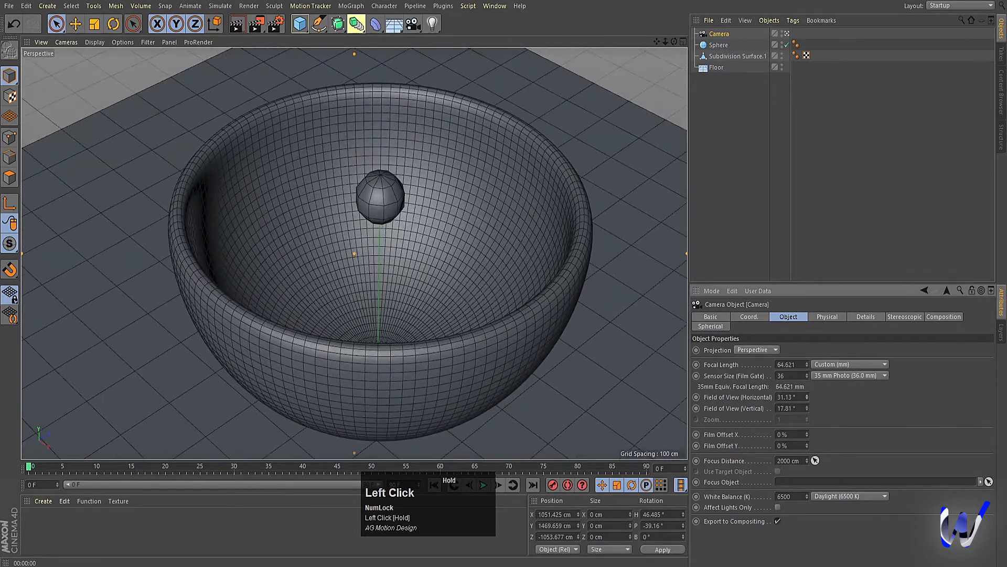
right_click_drag(364, 257, 373, 269, "alt")
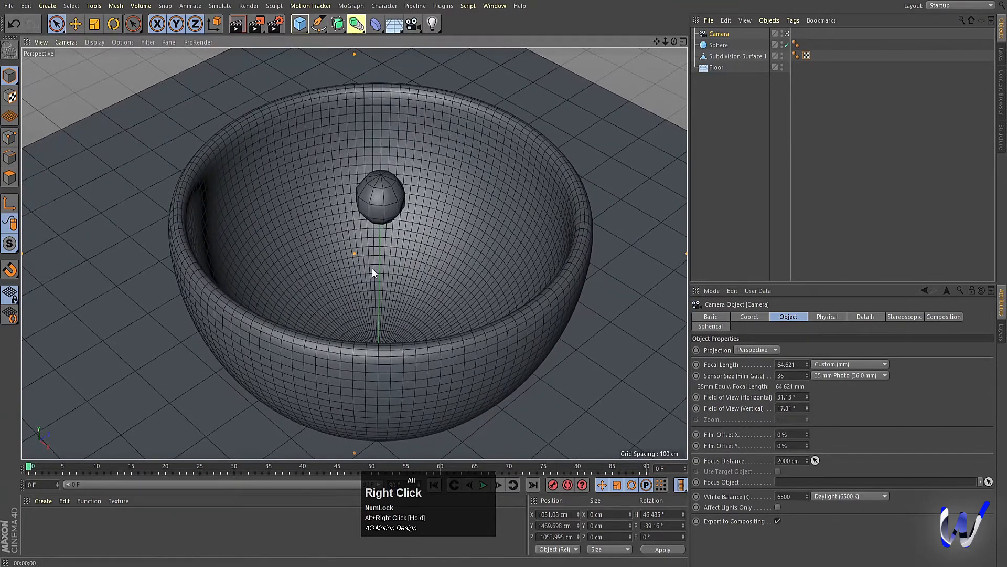
left_click(820, 151)
left_click(718, 34)
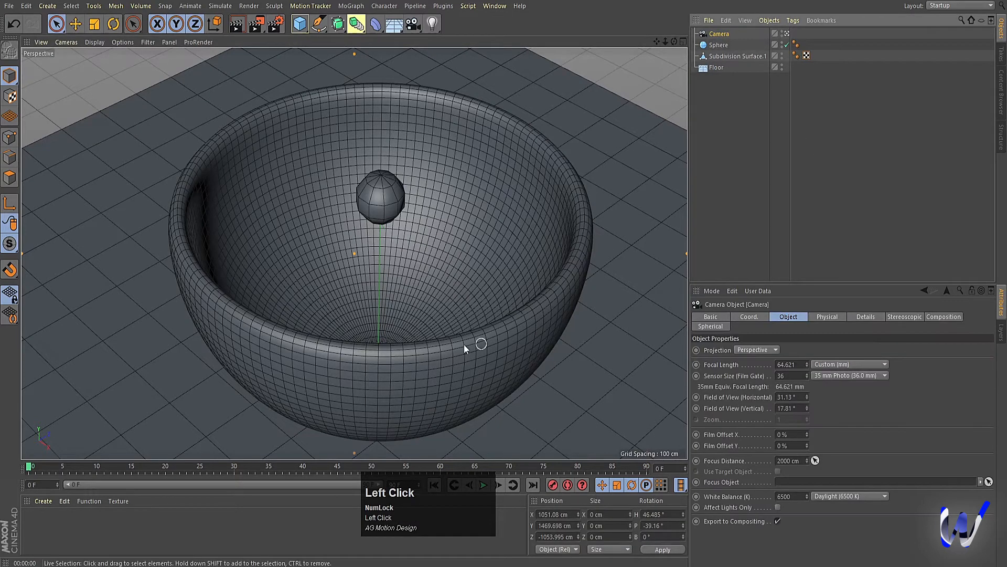
Pull the active camera back until the whole bowl fits in the frame with more floor around it.
left_click(76, 24)
right_click_drag(366, 166, 385, 258, "alt")
scroll(385, 257, "down", 3)
left_click(786, 34)
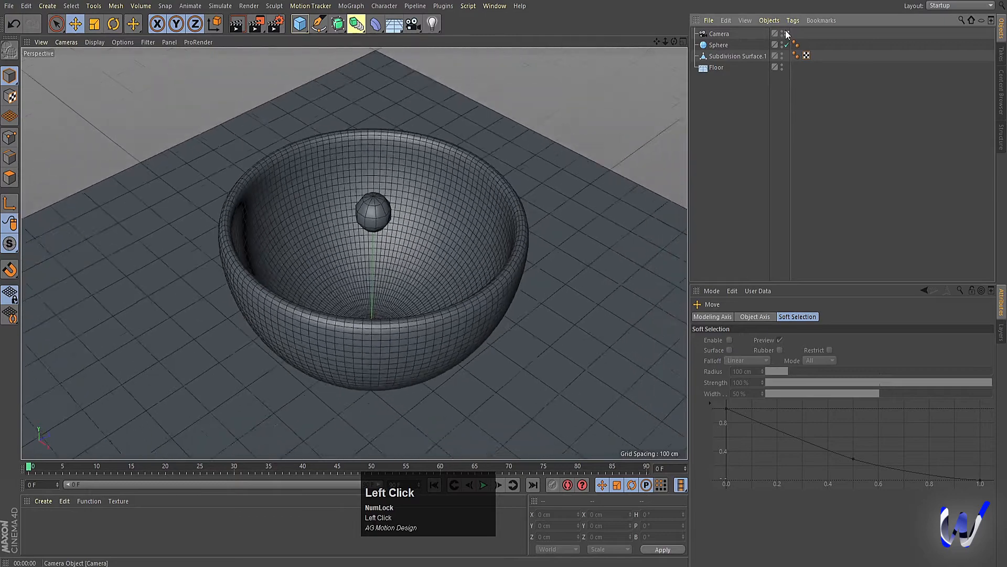
left_click(787, 33)
Fine-tune the camera's distance and pan so the bowl and sphere sit near the middle of the frame.
right_click_drag(464, 269, 396, 270, "alt")
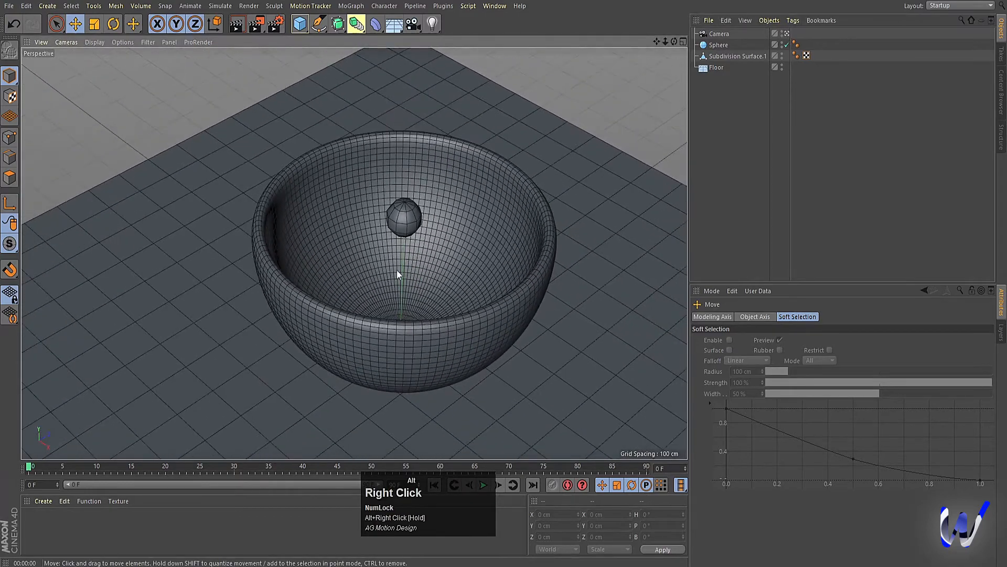
middle_click_drag(446, 280, 404, 282, "alt")
mouse_move(404, 282)
right_mouse_down("alt")
mouse_move(357, 284)
mouse_move(373, 291)
right_mouse_up("alt")
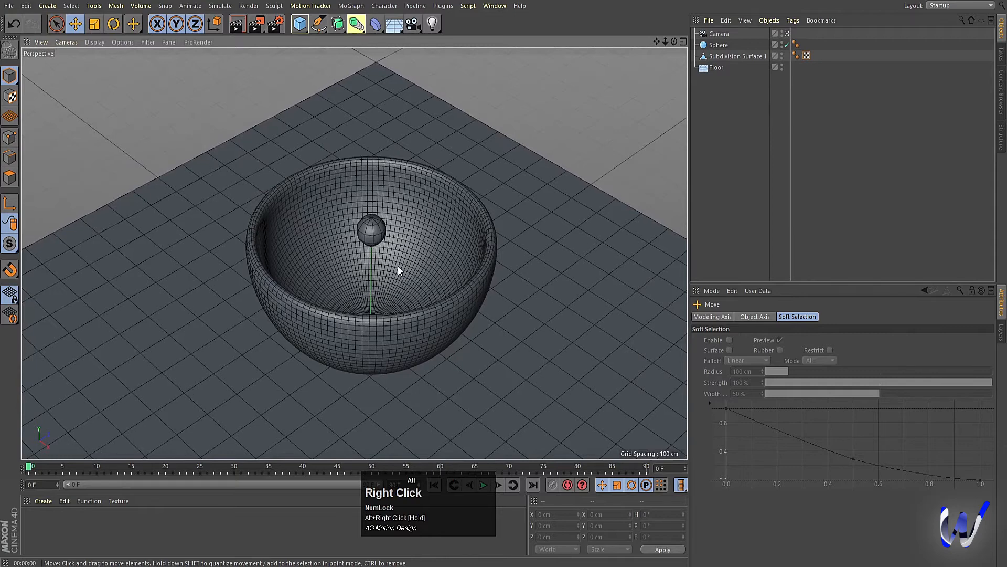
middle_click_drag(398, 268, 389, 259, "alt")
right_click_drag(389, 259, 391, 264, "alt")
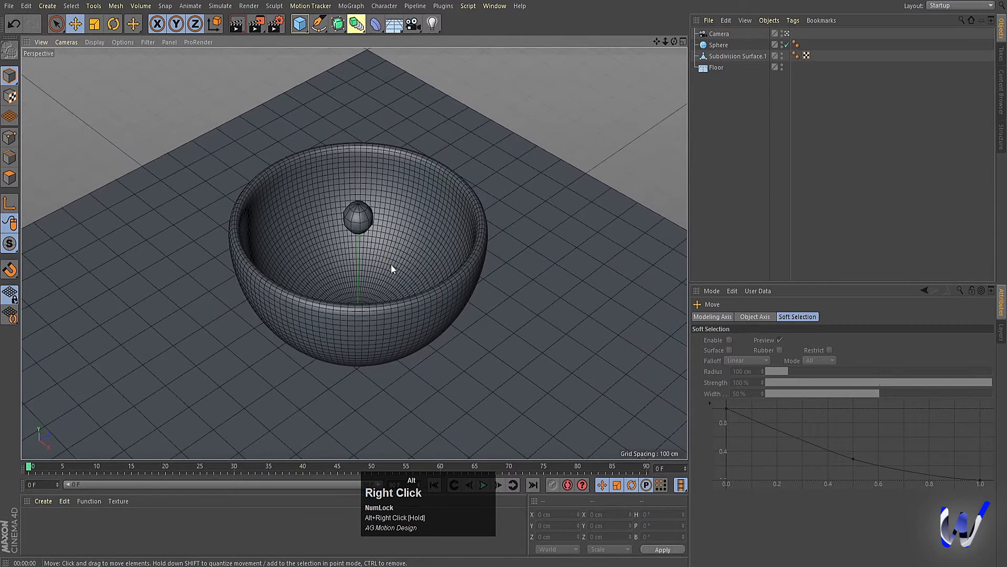
middle_click_drag(391, 264, 394, 262, "alt")
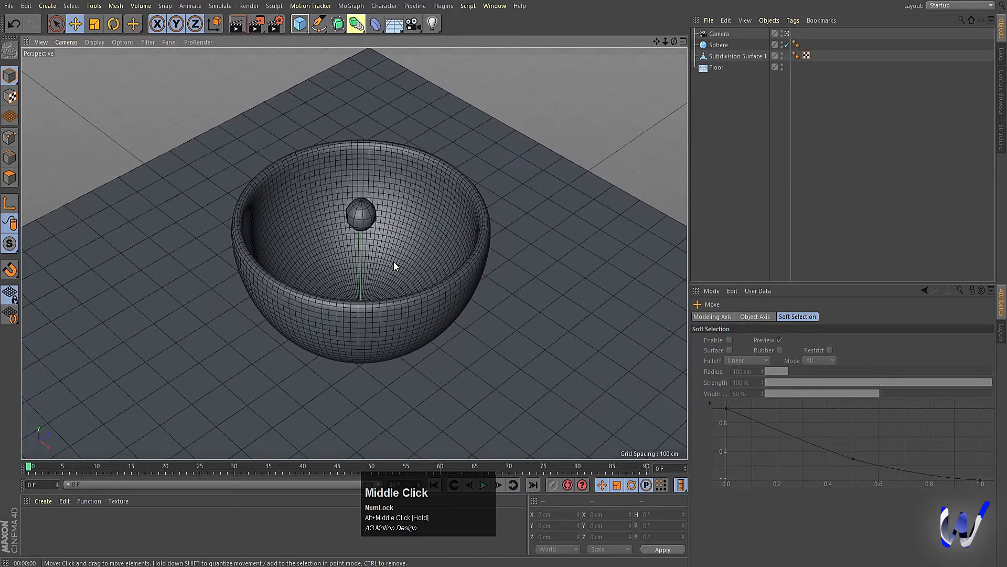
left_click(794, 160)
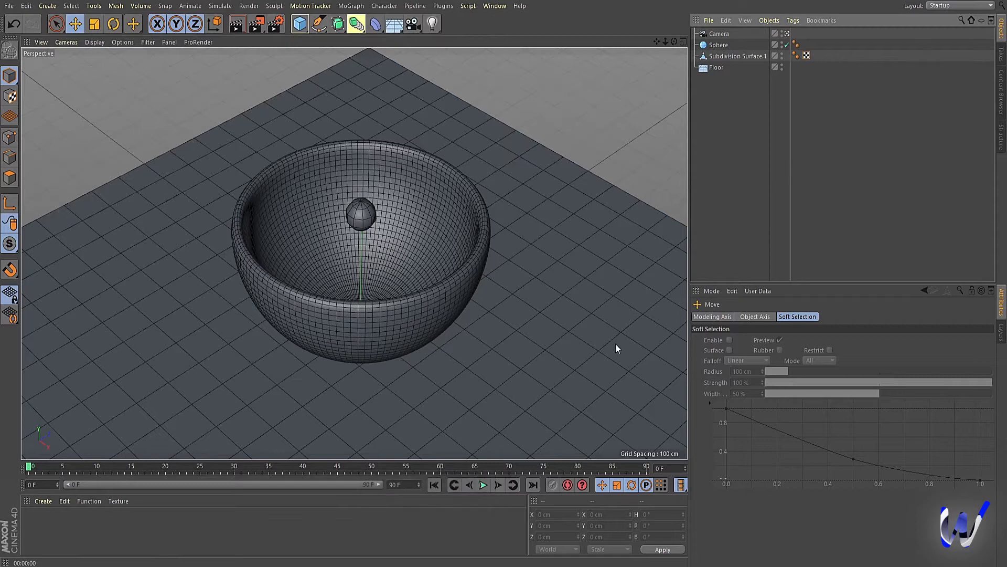
middle_click_drag(422, 287, 418, 285, "alt")
left_click(803, 127)
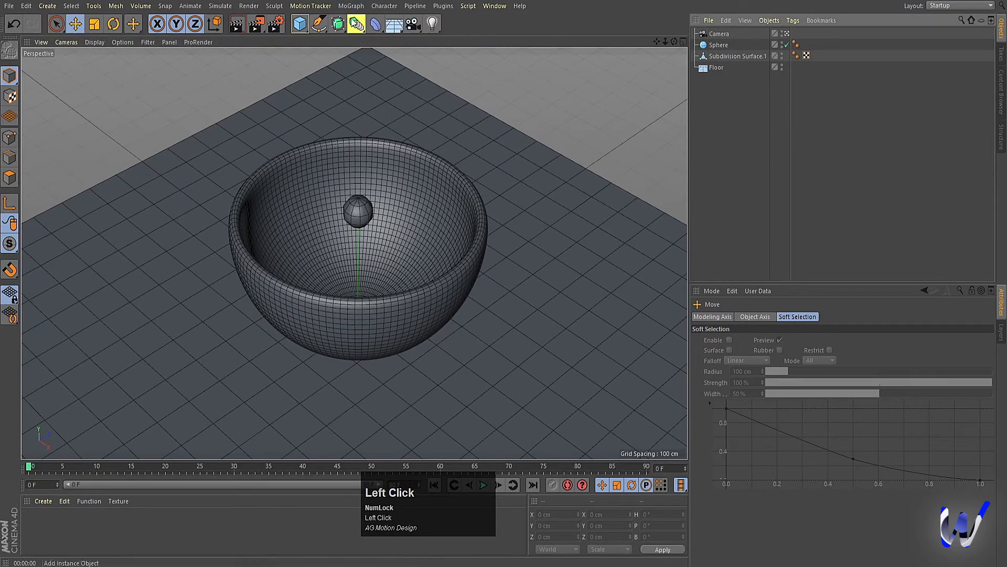
Apply a Rigid Body simulation tag to the small sphere.
left_click(717, 46)
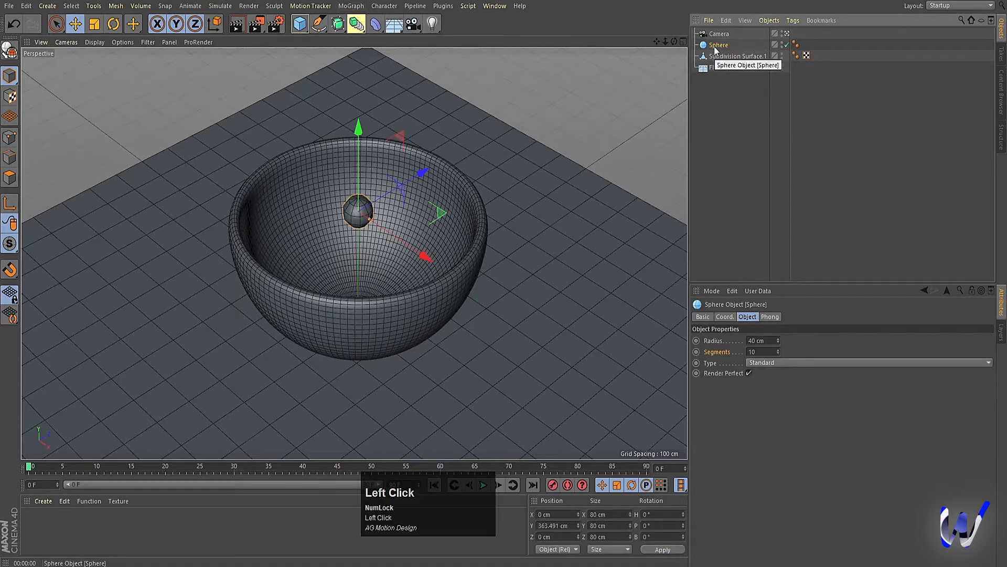
right_click(715, 50)
mouse_move(751, 130)
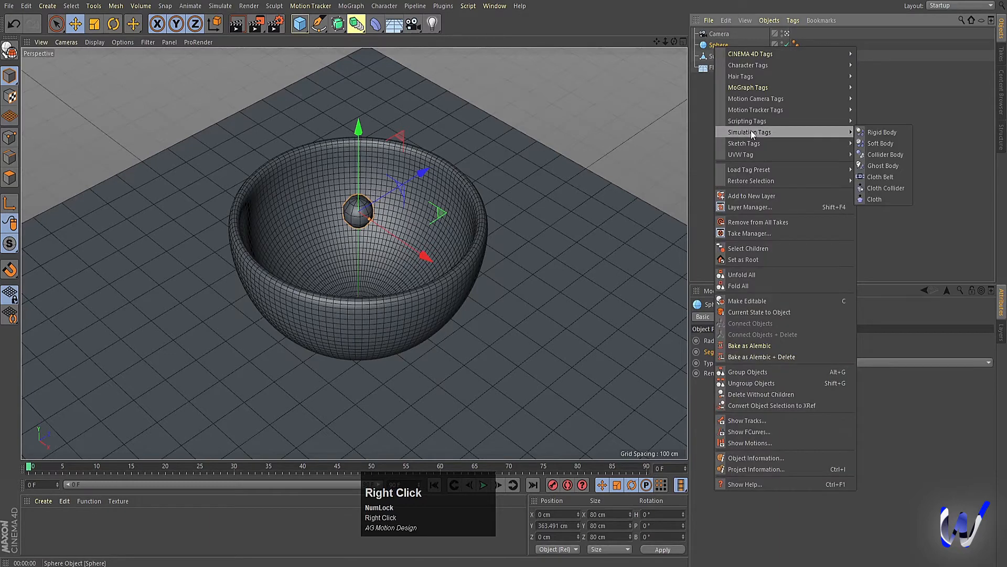
left_click(881, 133)
left_click(814, 94)
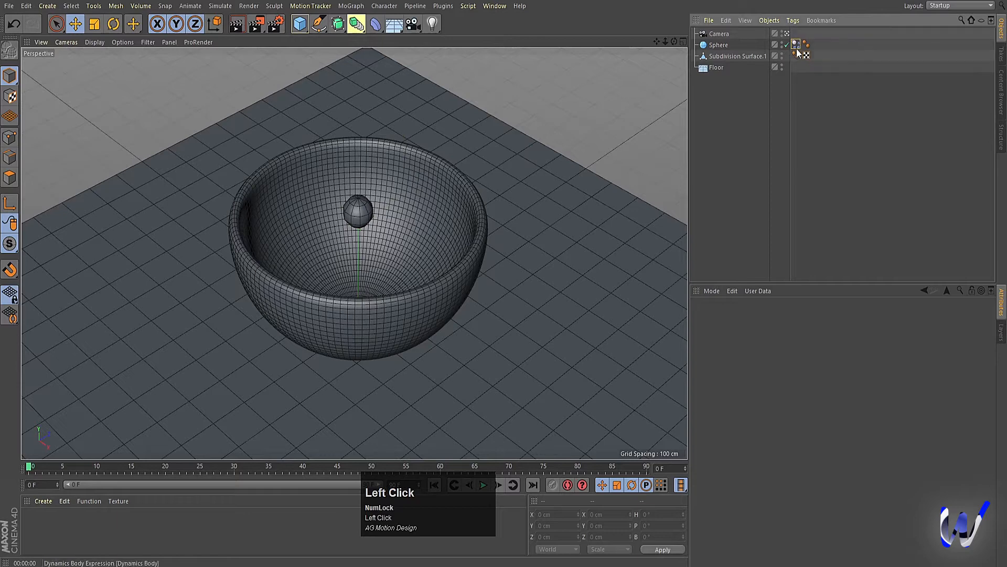
Show the Dynamics Body tag's Dynamics settings, play the falling-sphere simulation twice and return to frame 0.
left_click(738, 317)
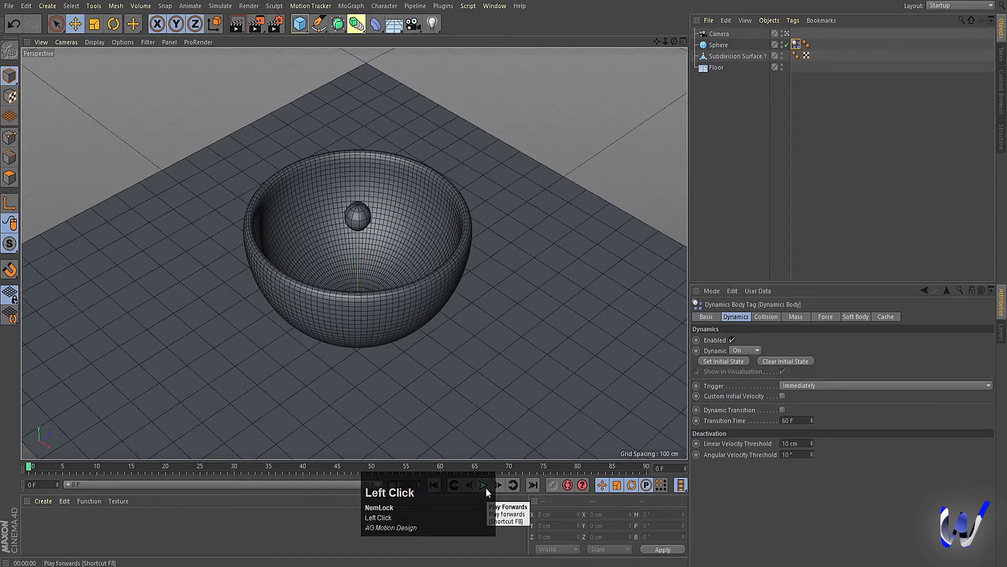
left_click_drag(486, 487, 629, 294)
left_click(483, 485)
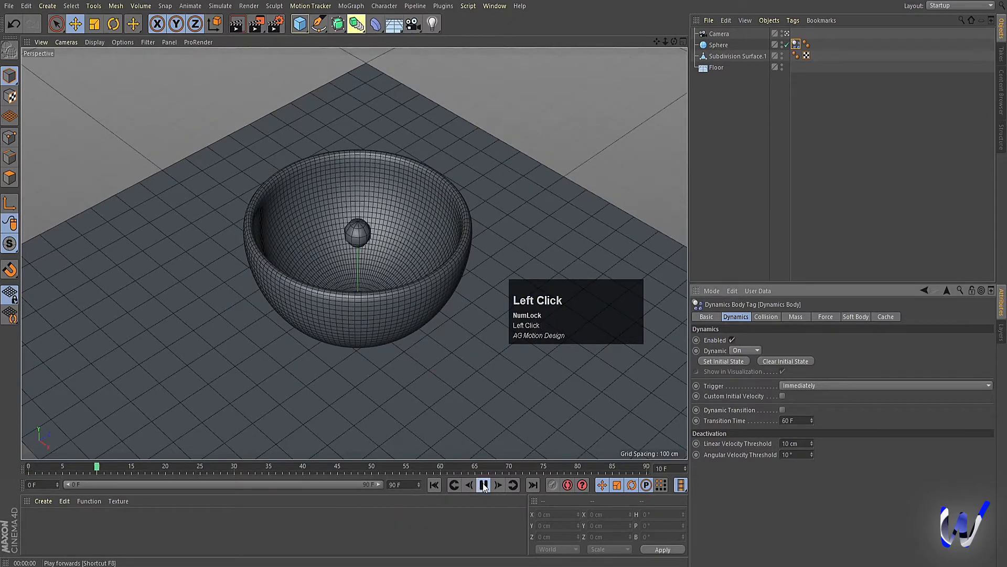
left_click(435, 485)
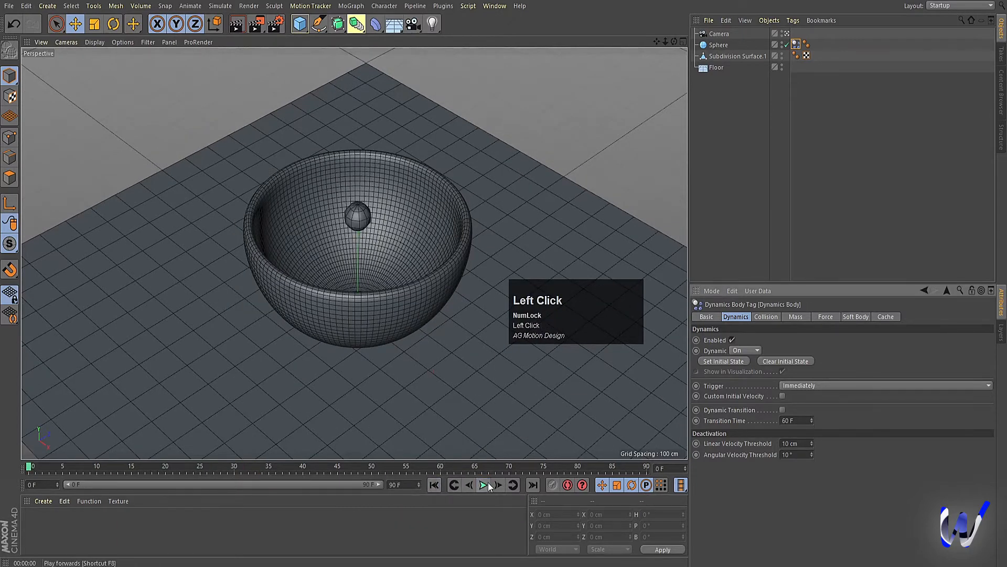
left_click(483, 485)
left_click(431, 484)
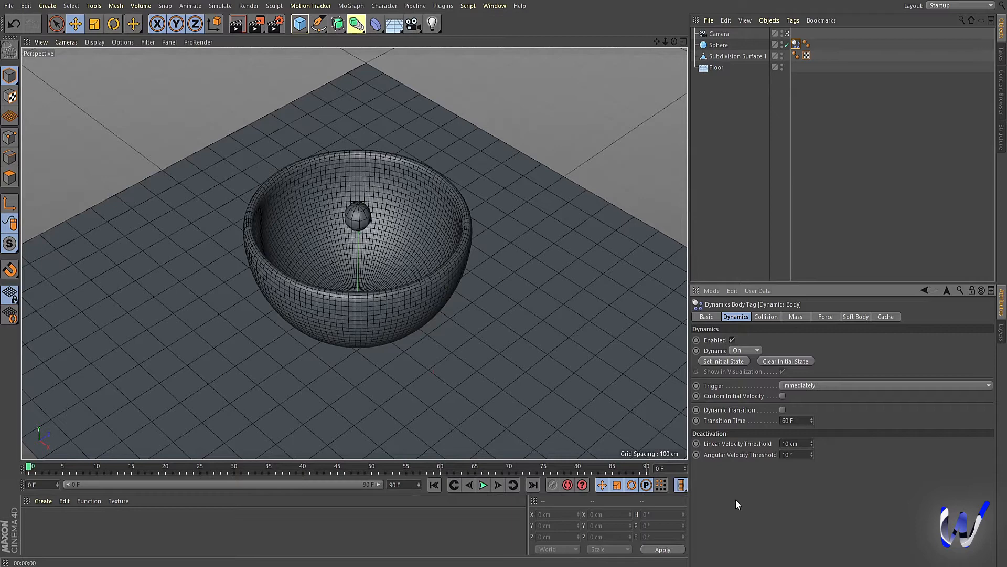
Examine the gravity in the project's general Dynamics settings, replay the simulation and return to frame 0.
key("ctrl+d")
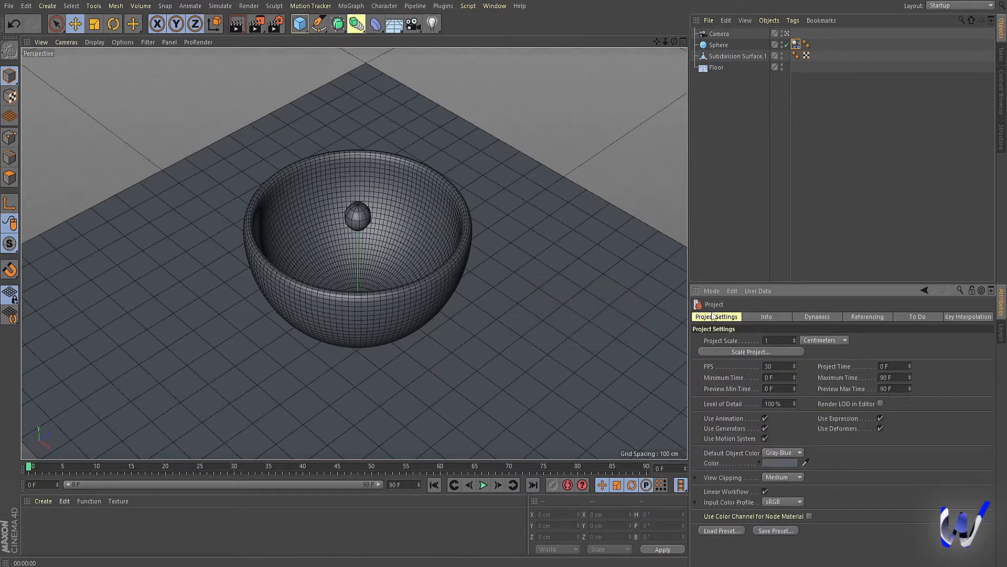
left_click(817, 319)
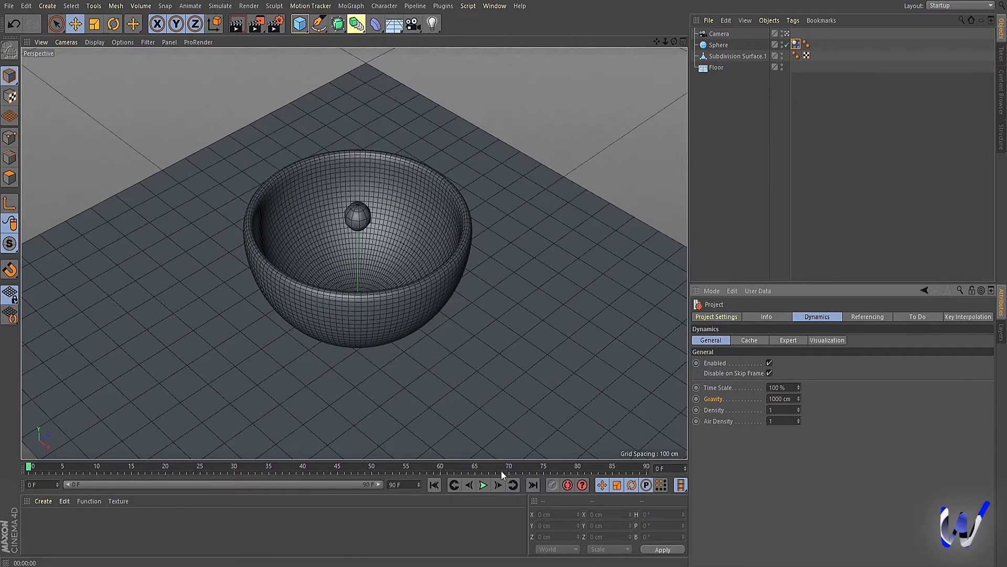
left_click(484, 485)
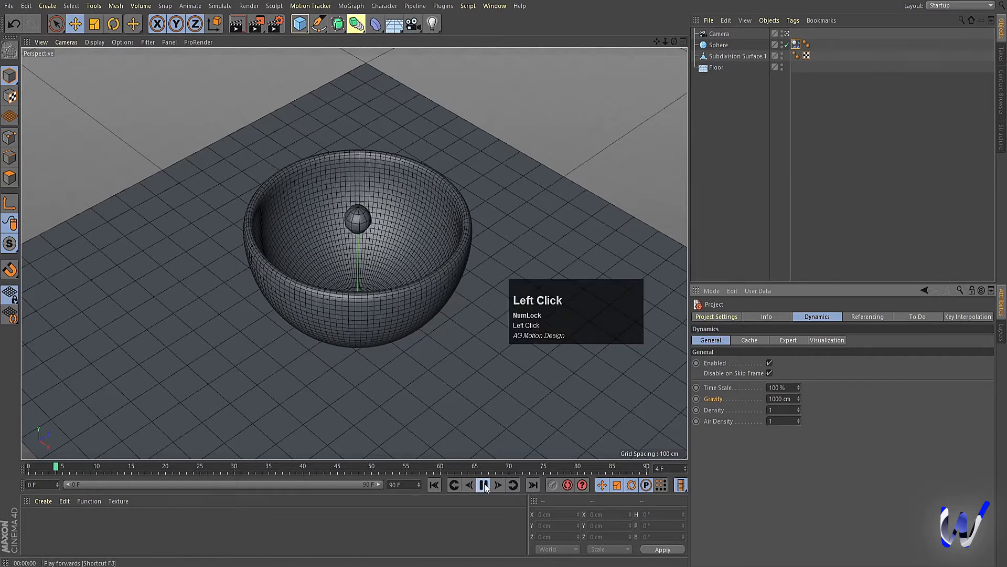
left_click(434, 484)
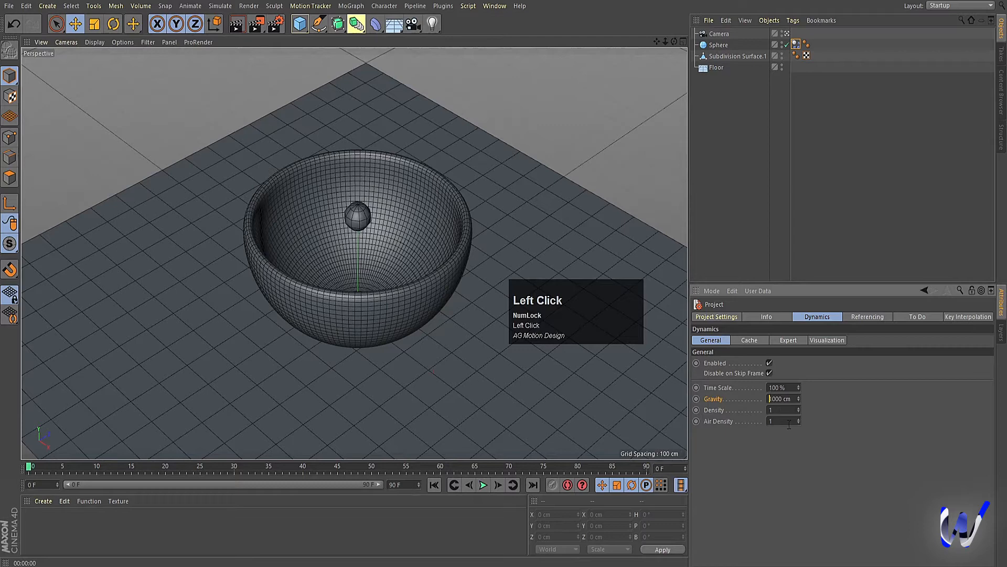
Set the project's gravity to -1000 cm and play the simulation up to about frame 24.
type("-")
left_click(862, 471)
left_click(484, 487)
left_click(483, 486)
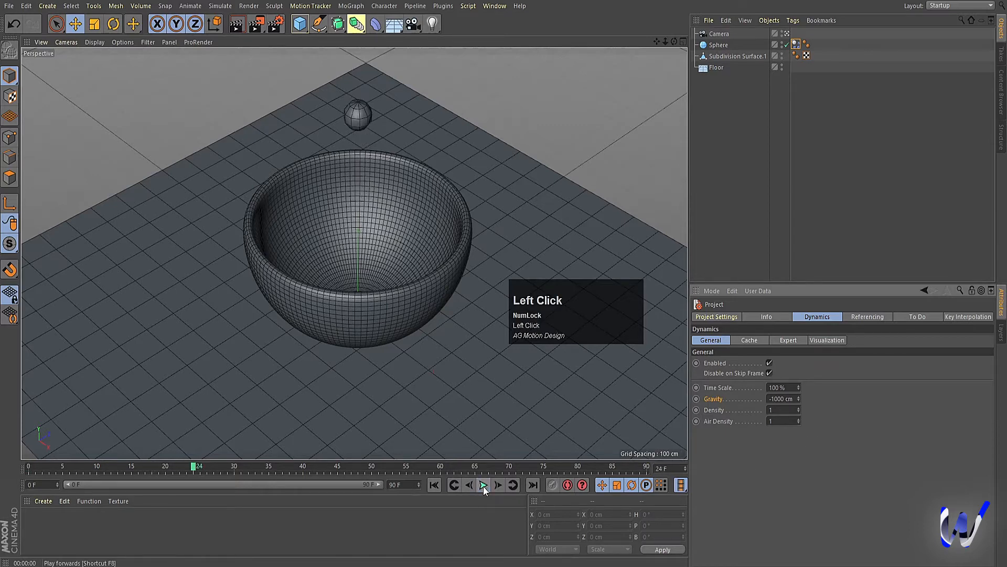
Set the project's gravity to 100 cm from frame 0, play the simulation up to about frame 32 and return to frame 0.
left_click(435, 485)
left_click(785, 399)
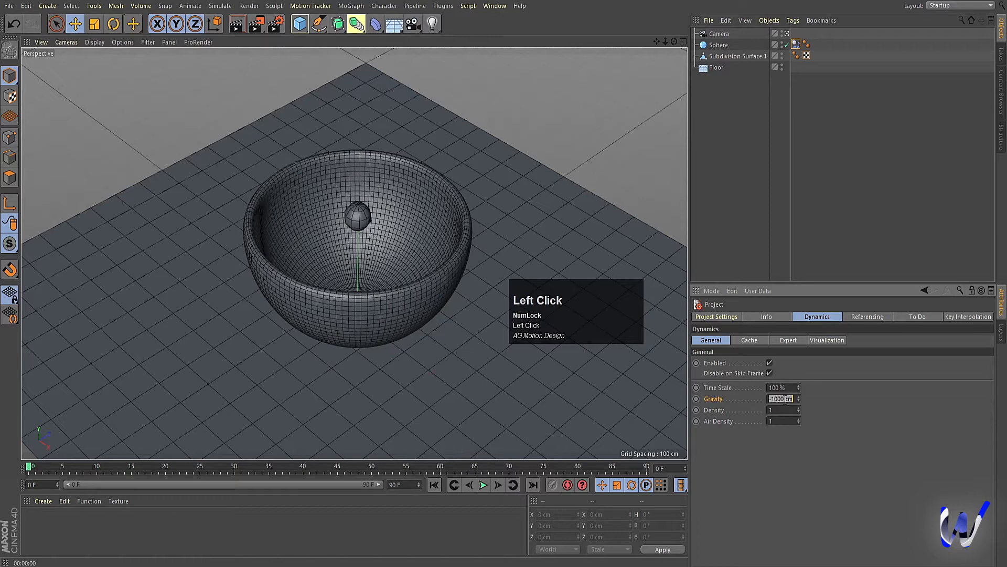
type("100")
left_click(851, 406)
left_click(483, 484)
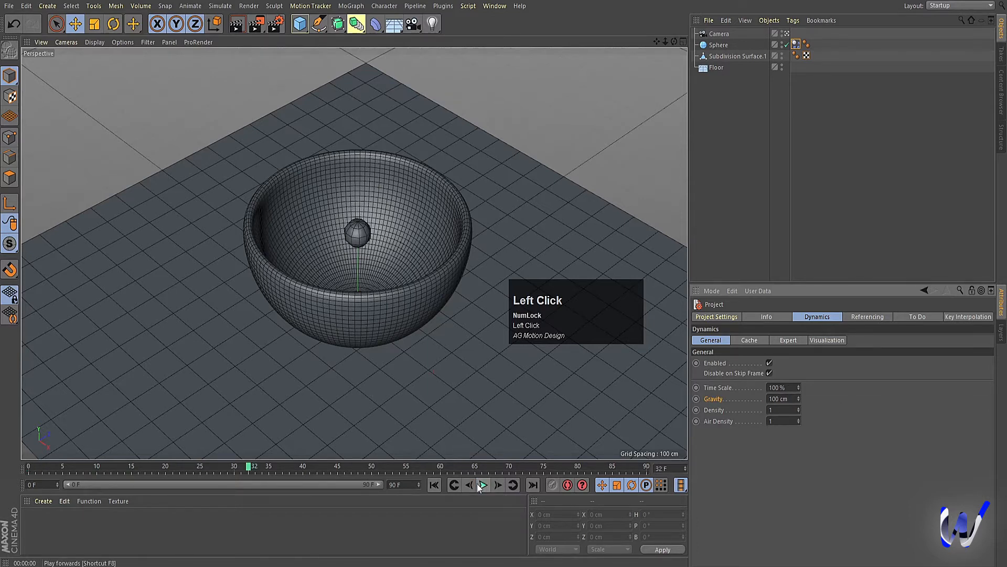
left_click(434, 484)
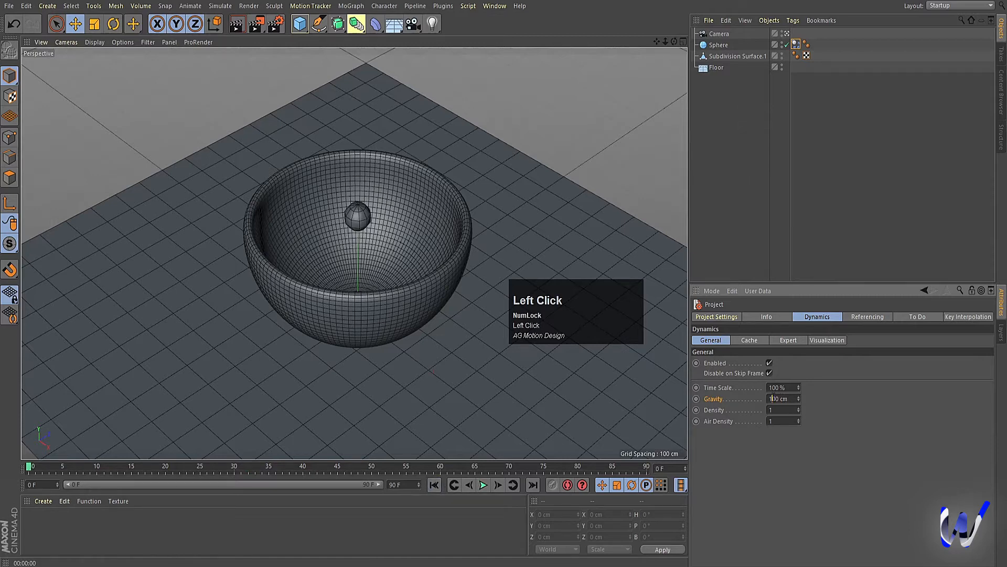
Set the project's gravity to 1000 cm and show the sphere's Dynamics Body tag settings.
type("0")
left_click(799, 44)
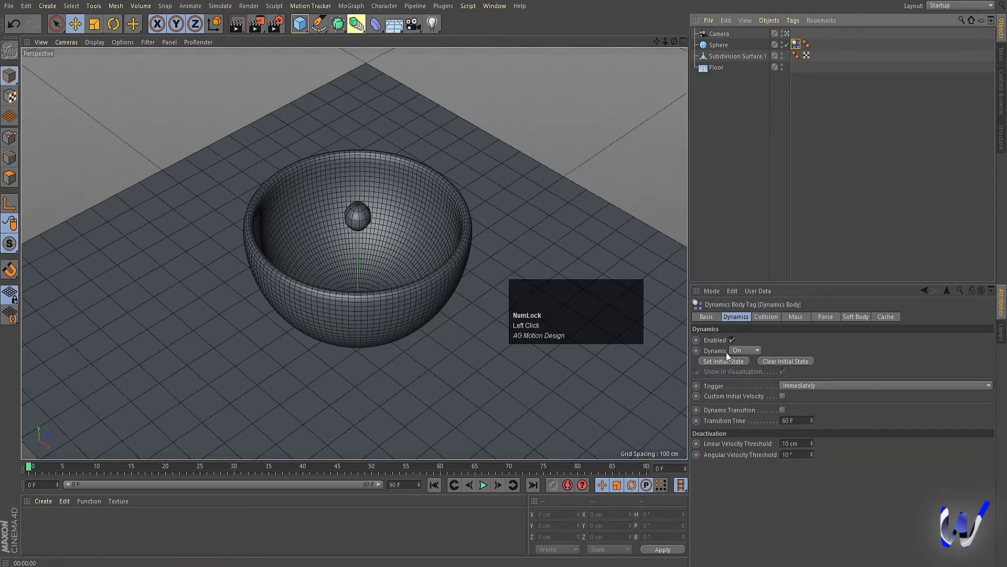
Set the sphere tag's Dynamic option to Off, play the simulation up to about frame 16 and return to frame 0.
left_click(751, 351)
left_click(750, 361)
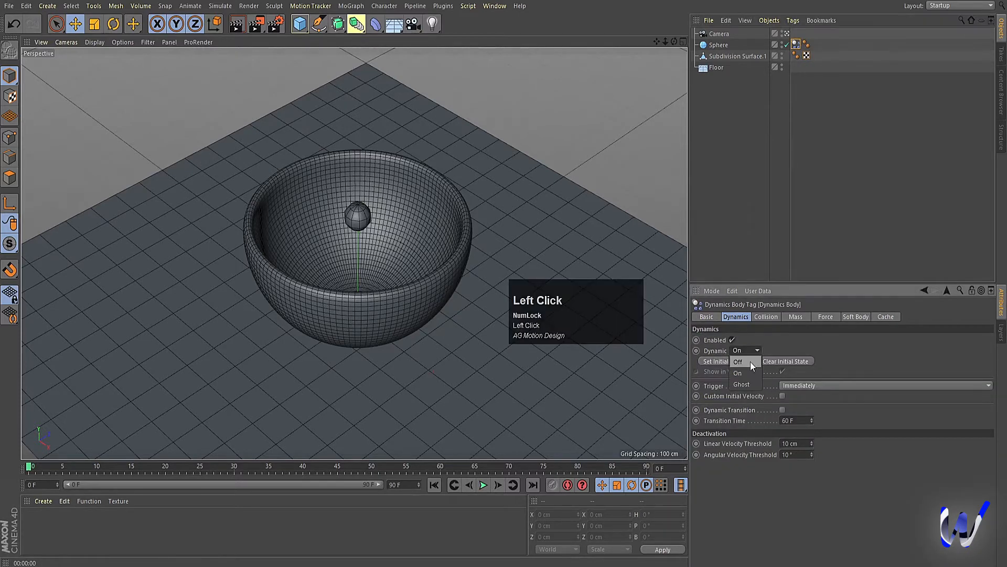
left_click(484, 484)
left_click(483, 485)
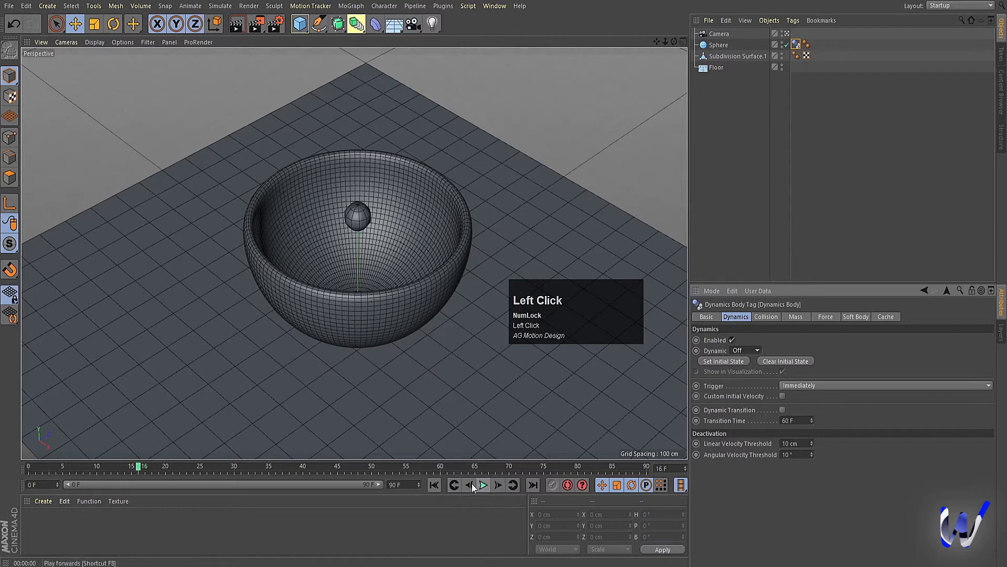
left_click(434, 485)
Set the sphere tag's Dynamic option to On and play the simulation up to about frame 15.
left_click(745, 350)
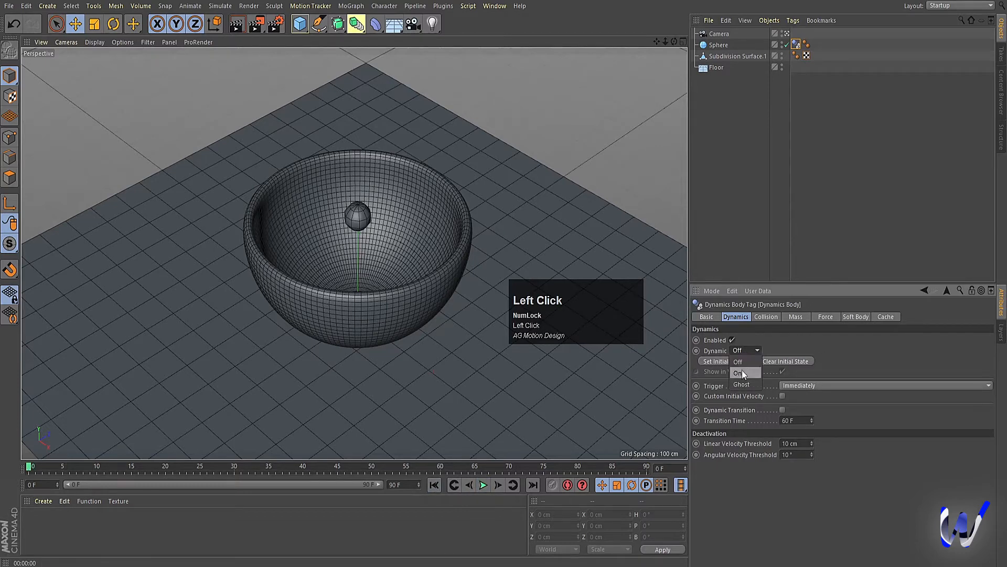
left_click(739, 372)
left_click(483, 484)
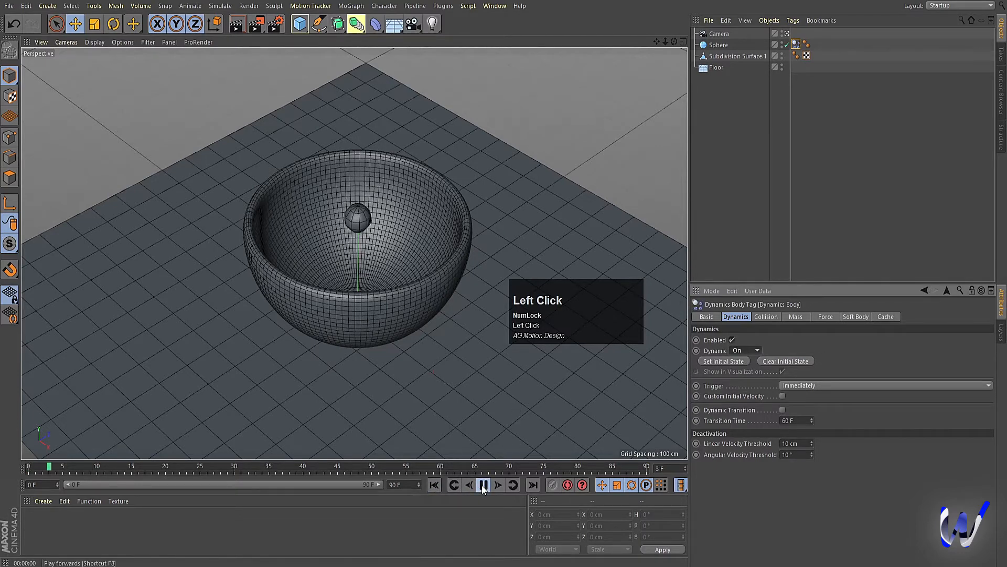
left_click(483, 485)
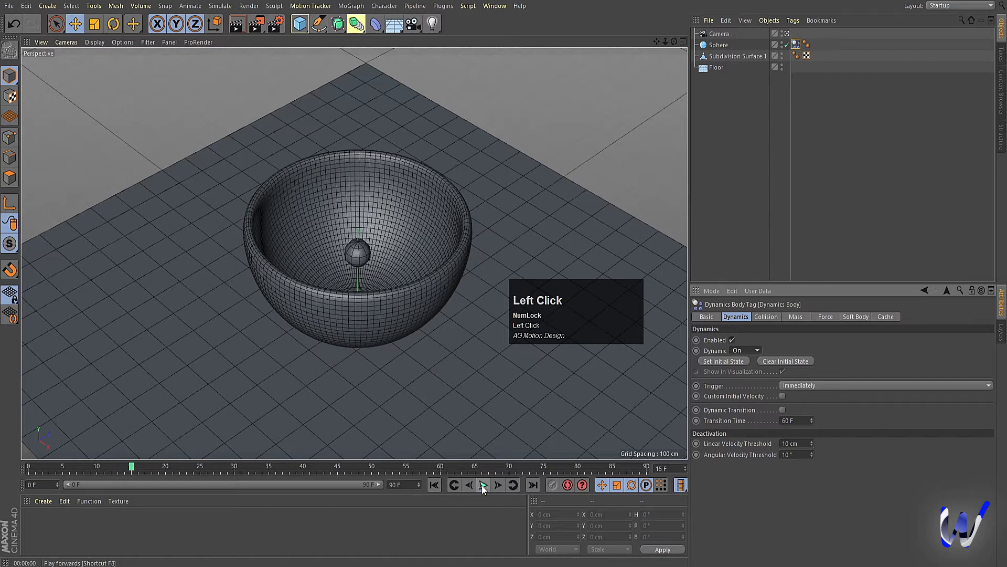
View the Trigger options of the sphere's Dynamics Body tag without changing them and return to frame 0.
left_click(794, 385)
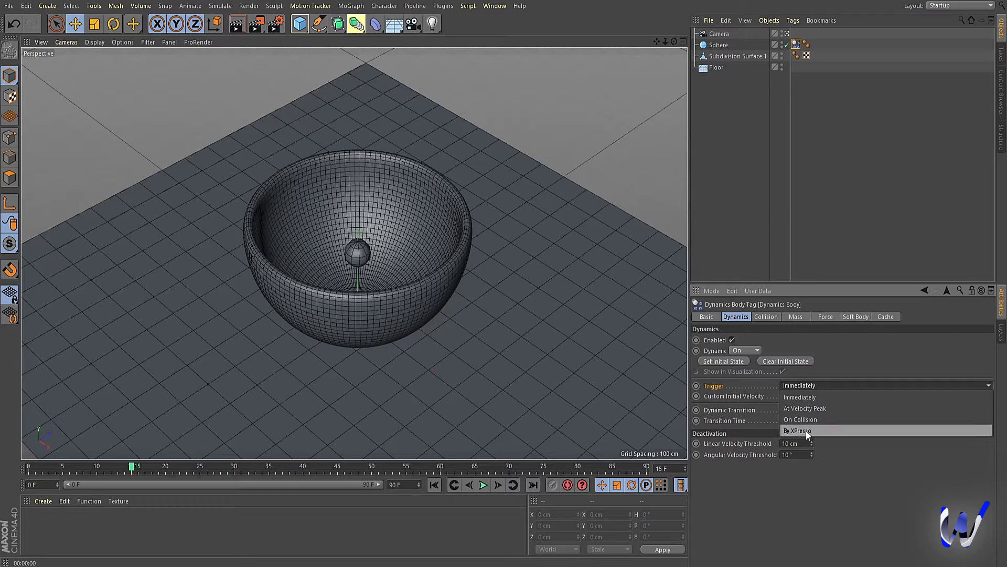
left_click(786, 338)
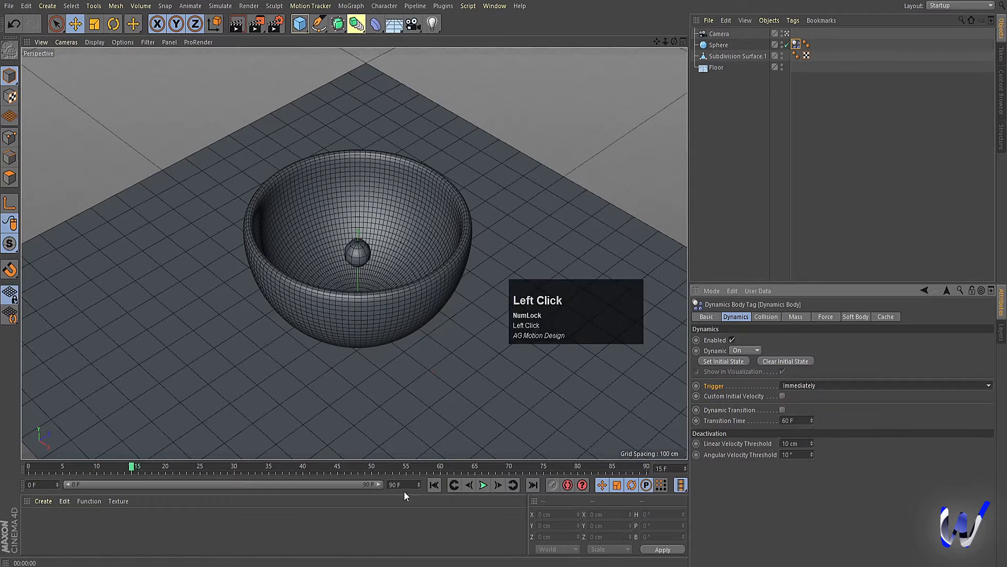
left_click(432, 485)
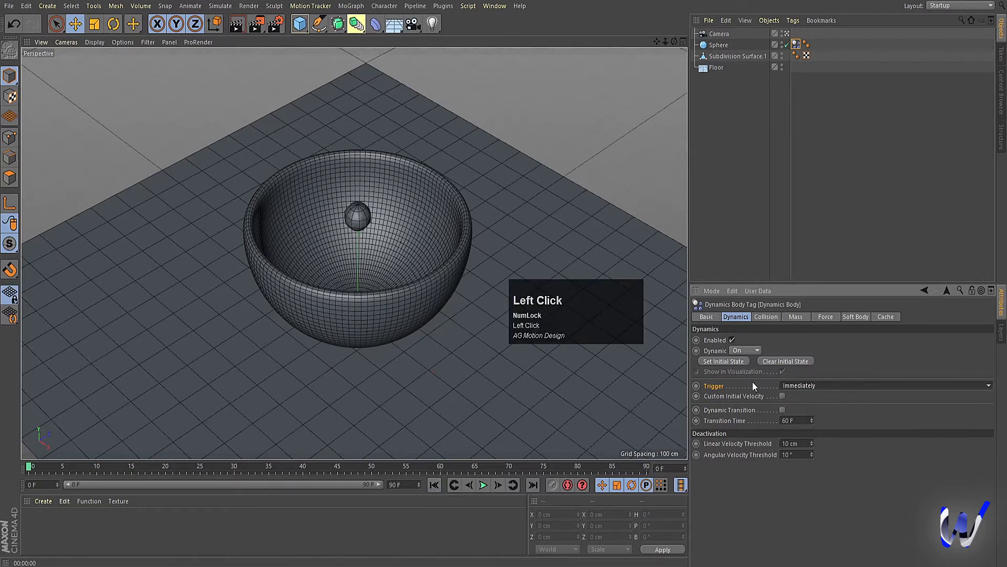
Select the sphere, replay its fall through the bowl, return to frame 0 and deselect it.
left_click(760, 181)
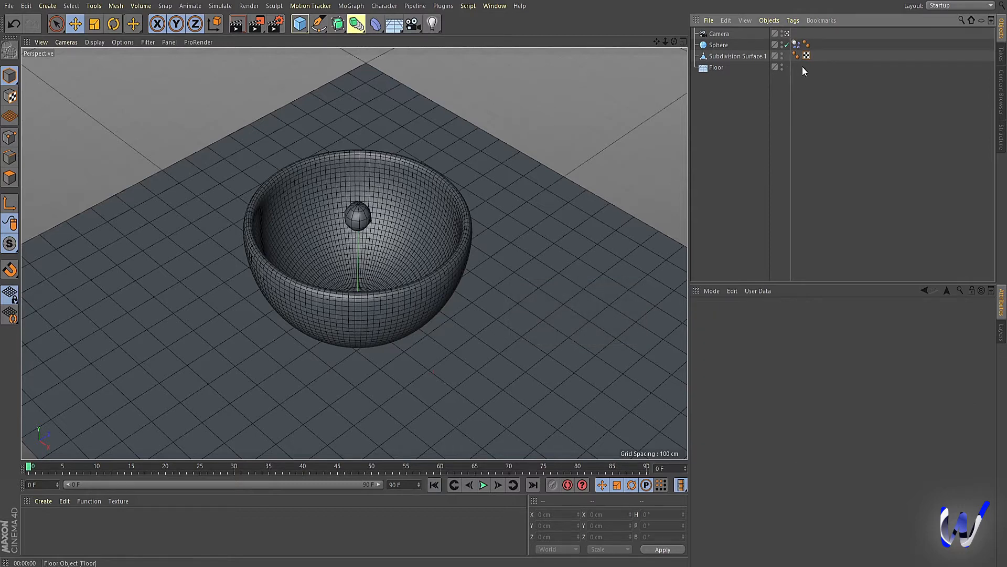
left_click(757, 47)
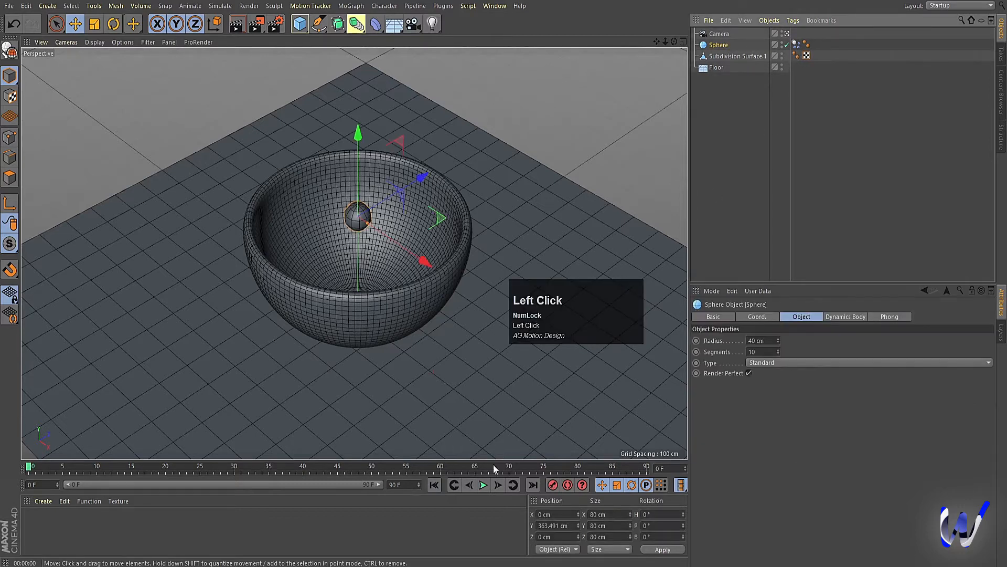
left_click(483, 484)
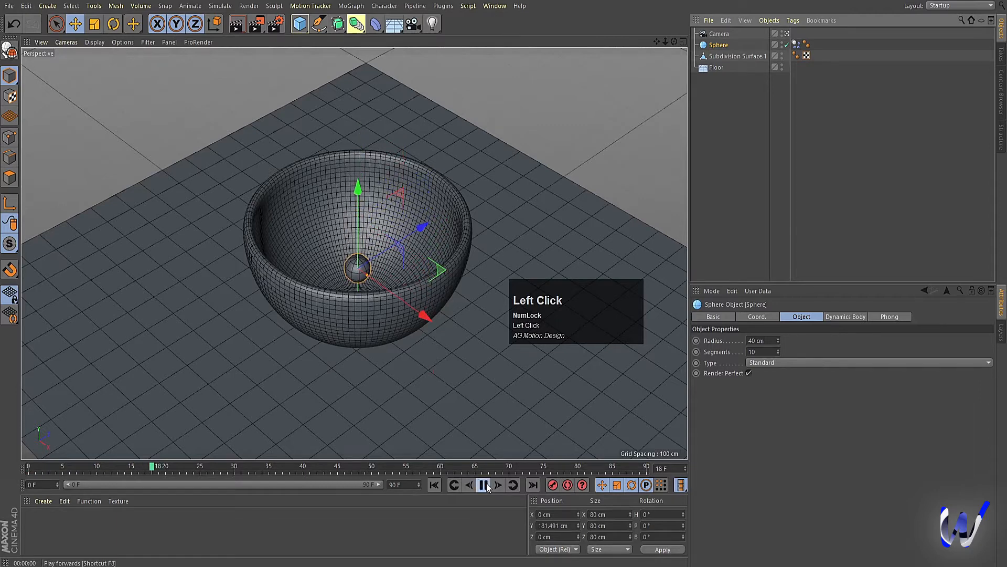
left_click(433, 486)
left_click(741, 87)
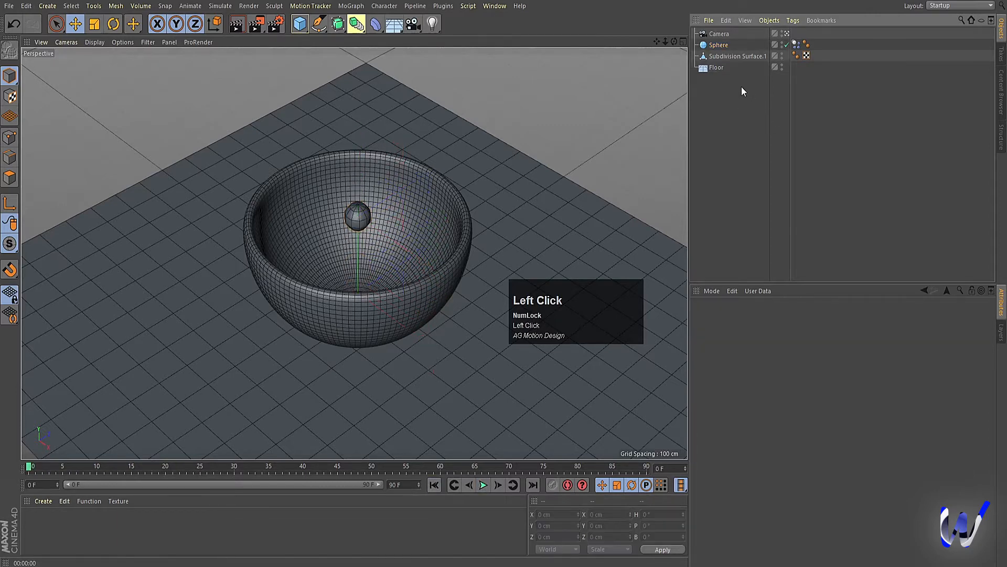
Apply a Collider Body simulation tag to the bowl.
left_click(460, 247)
right_click(737, 56)
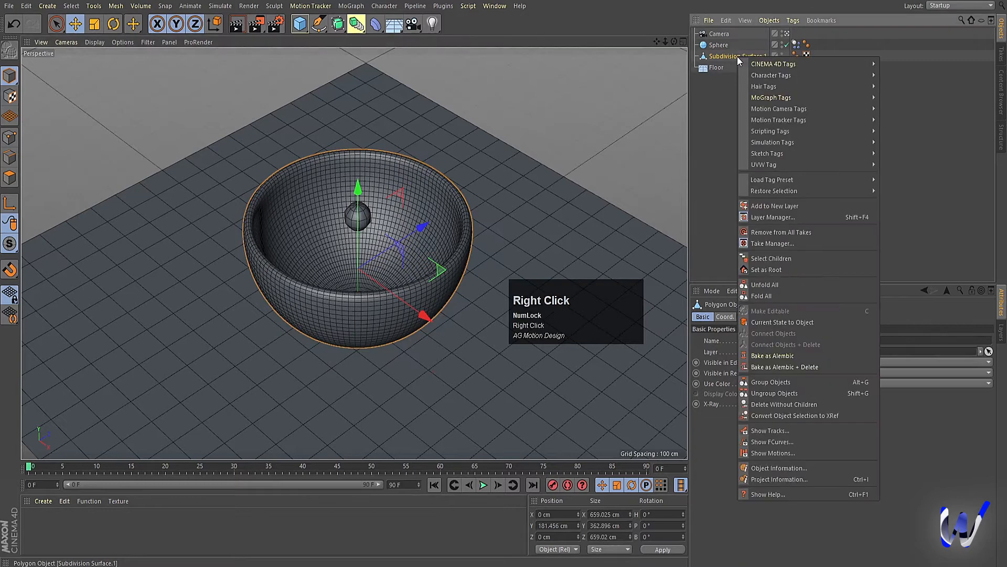
left_click(719, 117)
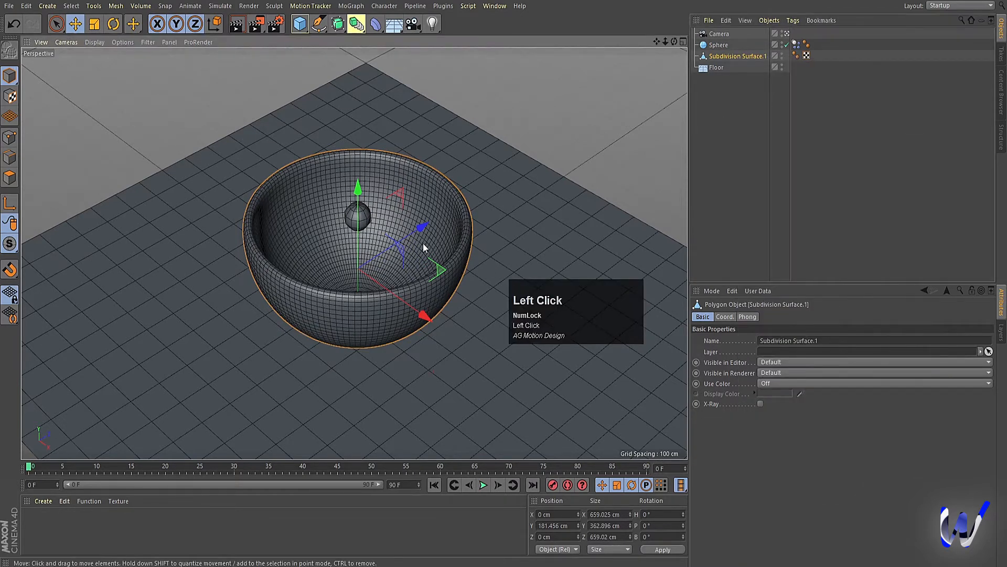
left_click_drag(464, 228, 540, 245, "alt")
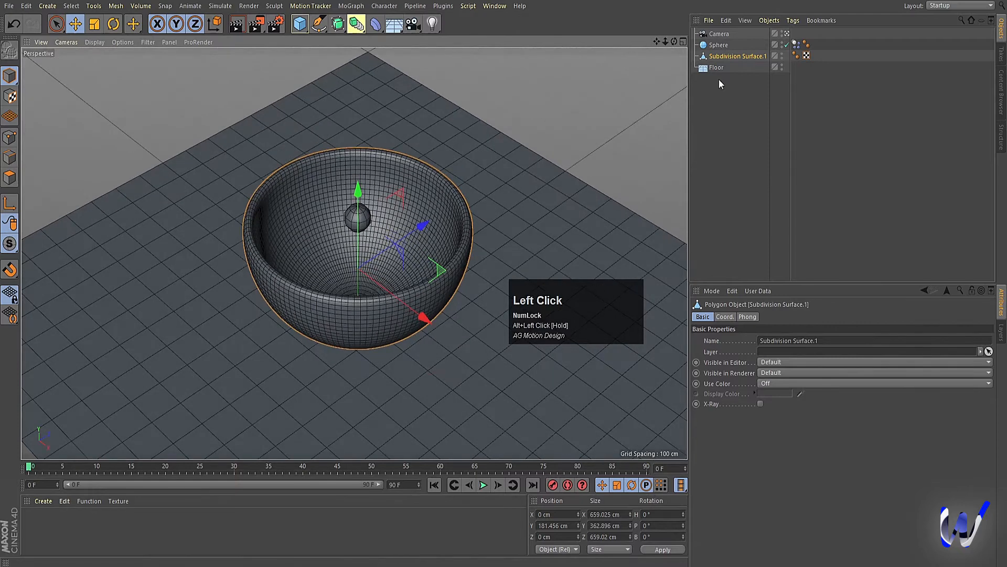
right_click(719, 58)
mouse_move(747, 165)
mouse_move(744, 146)
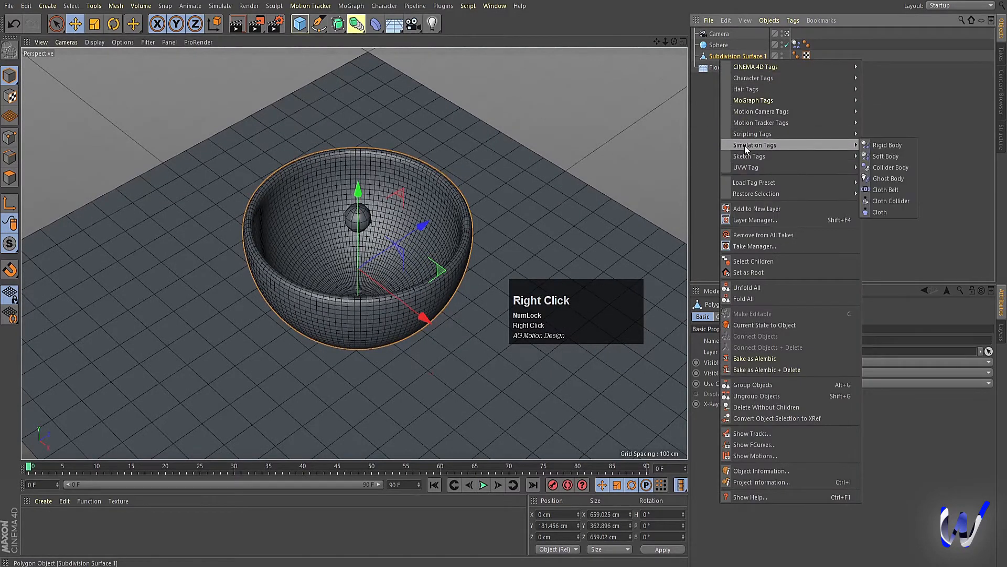
left_click(892, 167)
Play the simulation twice, the second time from a lower viewing angle, to check the sphere against the bowl, and return to frame 0.
left_click(483, 483)
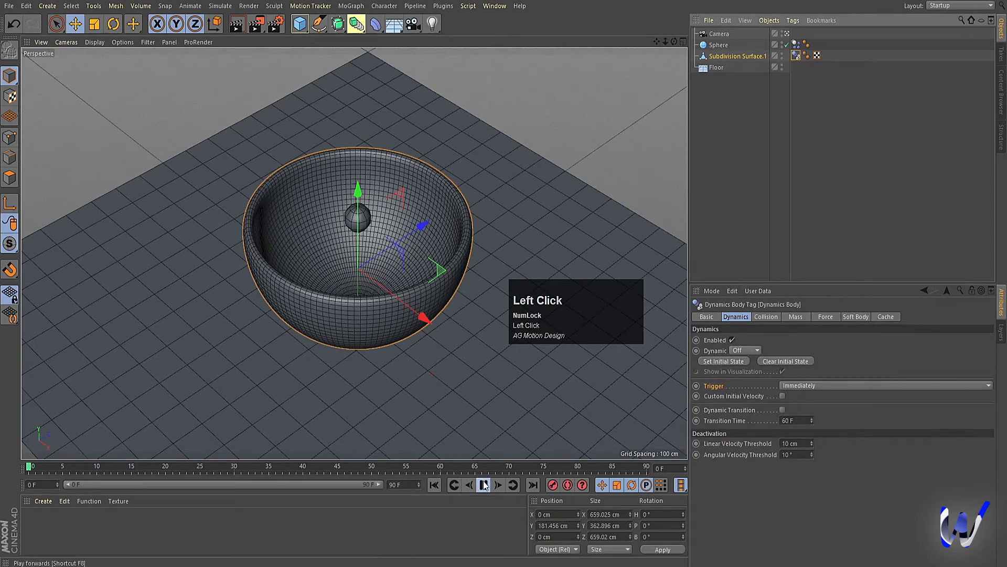
left_click(483, 483)
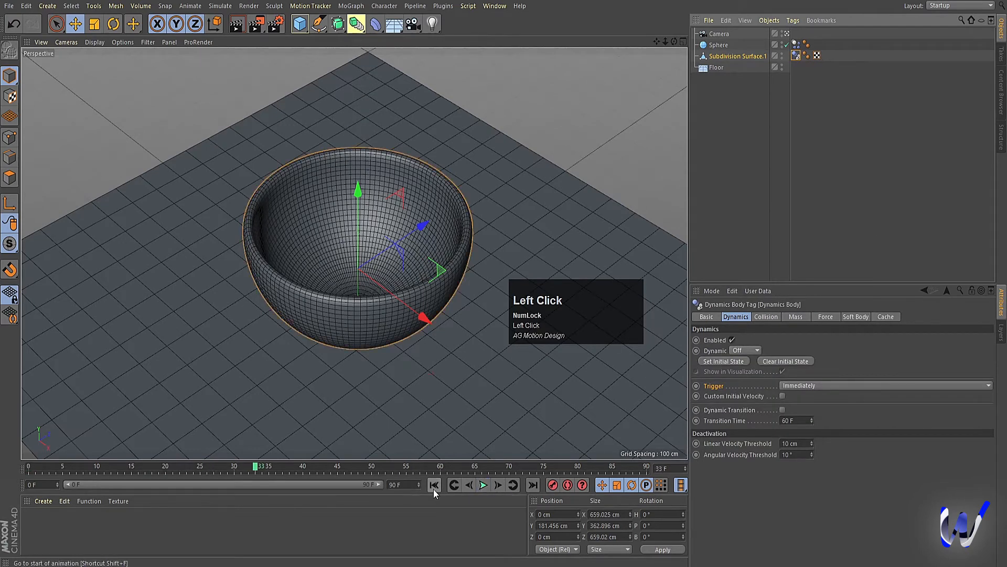
left_click(433, 484)
left_click_drag(386, 359, 375, 314, "alt")
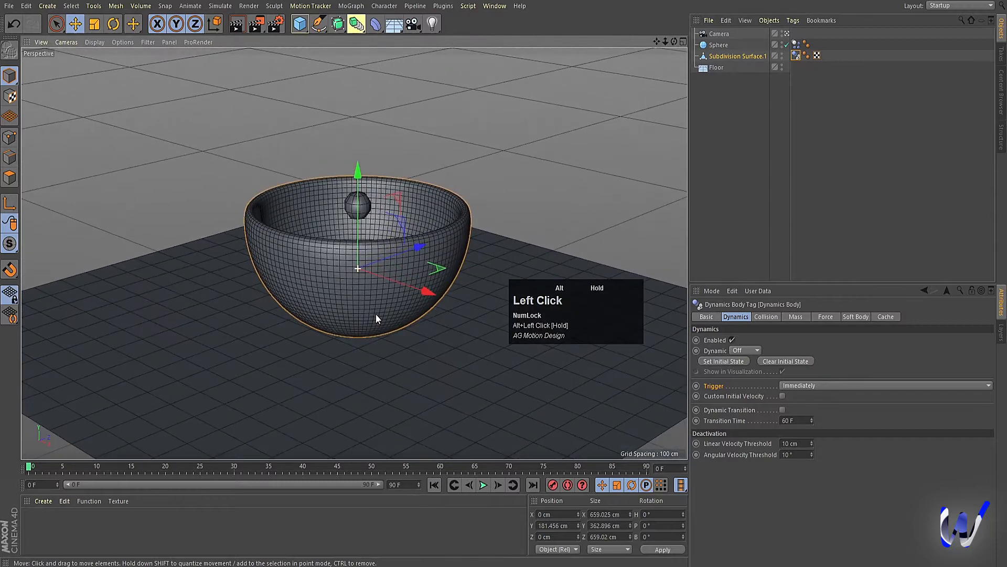
left_click(483, 485)
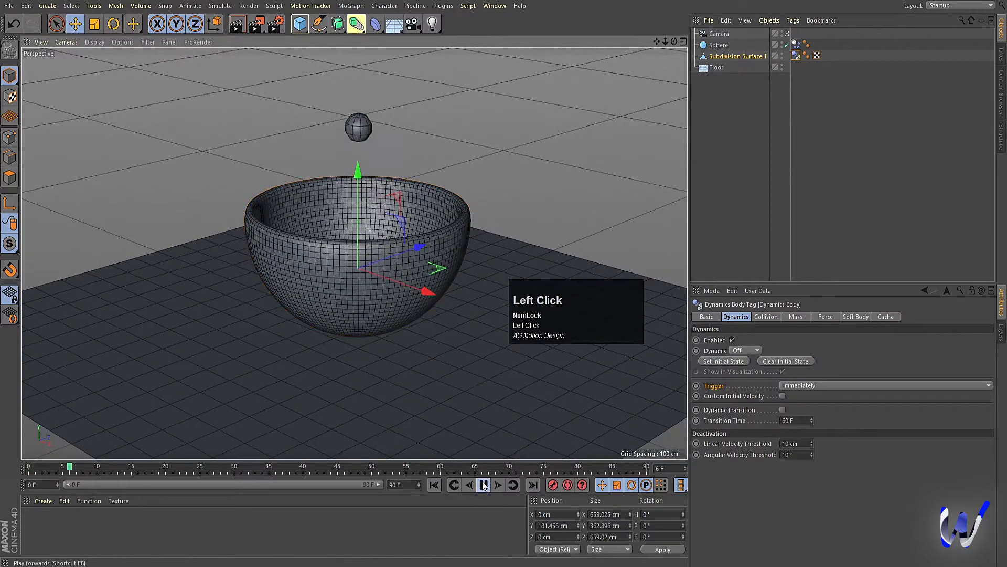
left_click(483, 485)
left_click(436, 484)
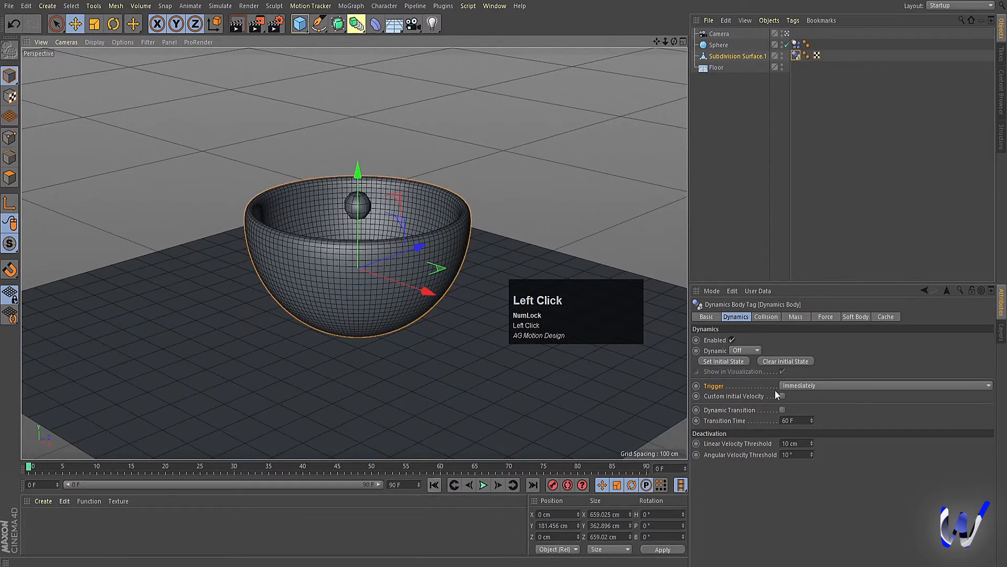
In the bowl tag's Collision settings, set Inherit Tag to Apply Tag to Children and Individual Elements to All.
left_click(730, 58)
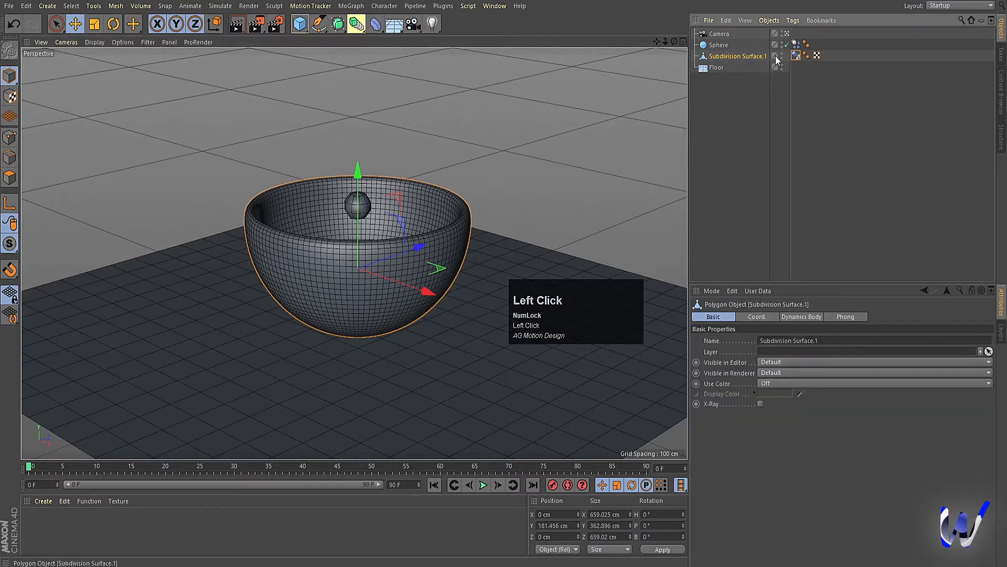
left_click(797, 55)
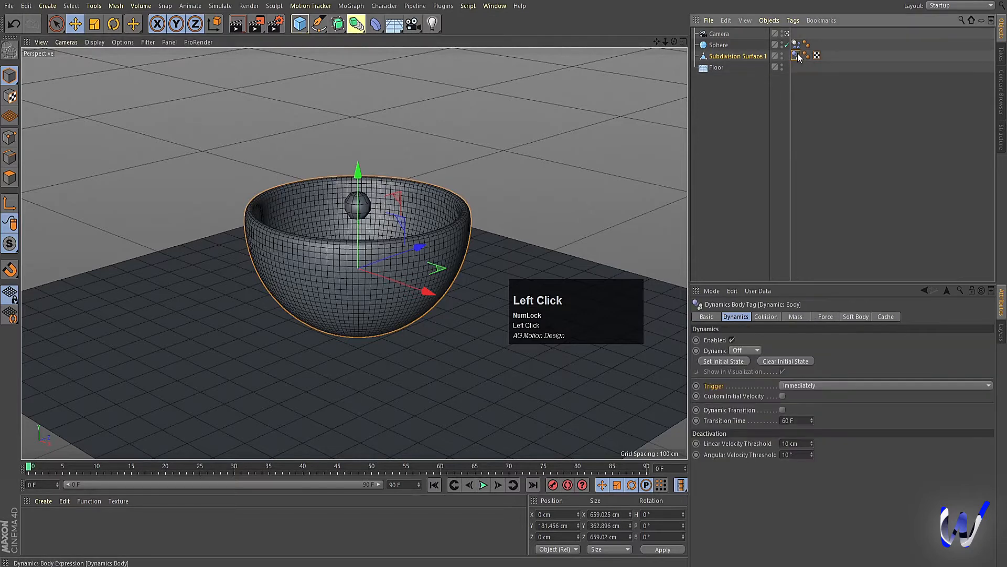
left_click(765, 317)
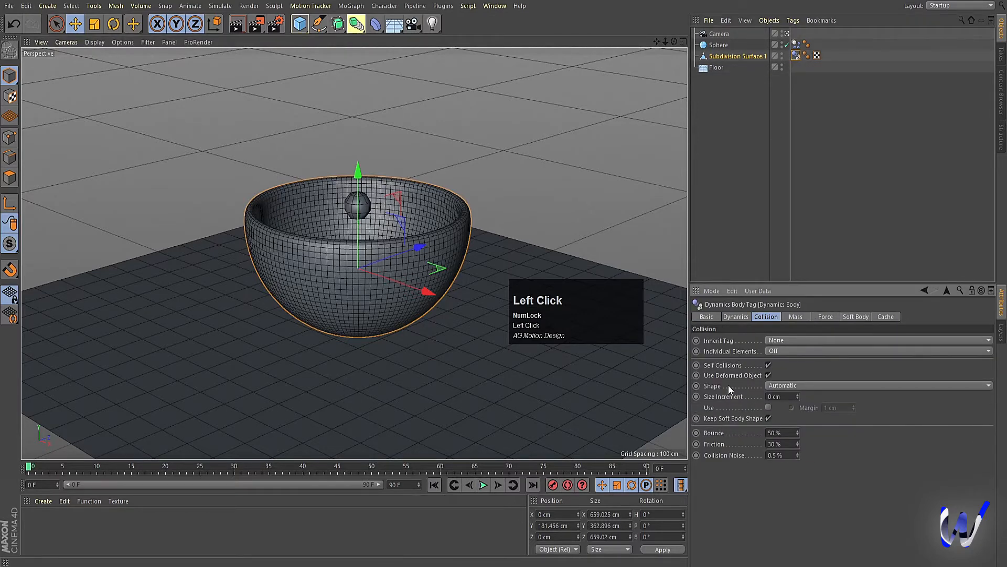
left_click(771, 340)
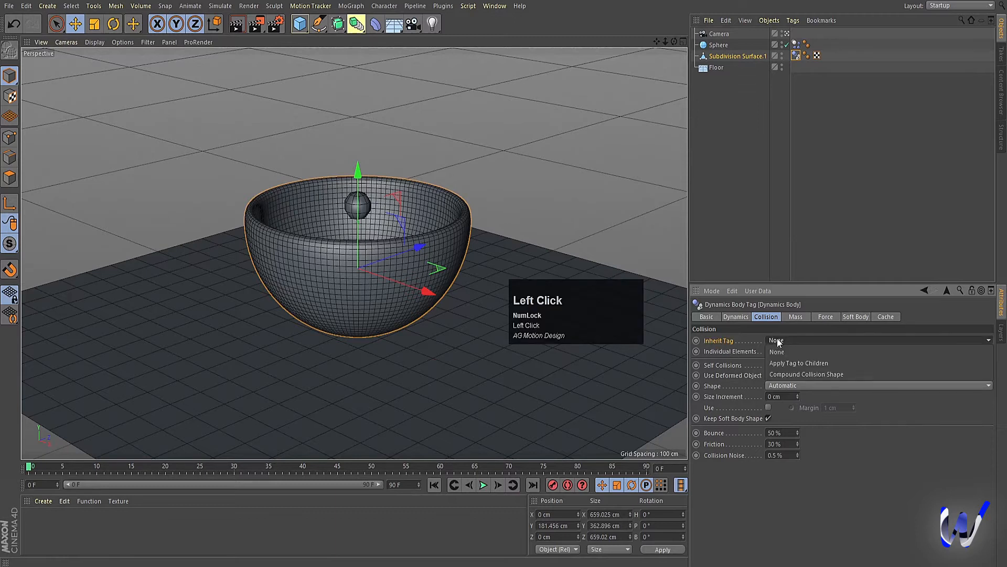
left_click(780, 360)
left_click(772, 351)
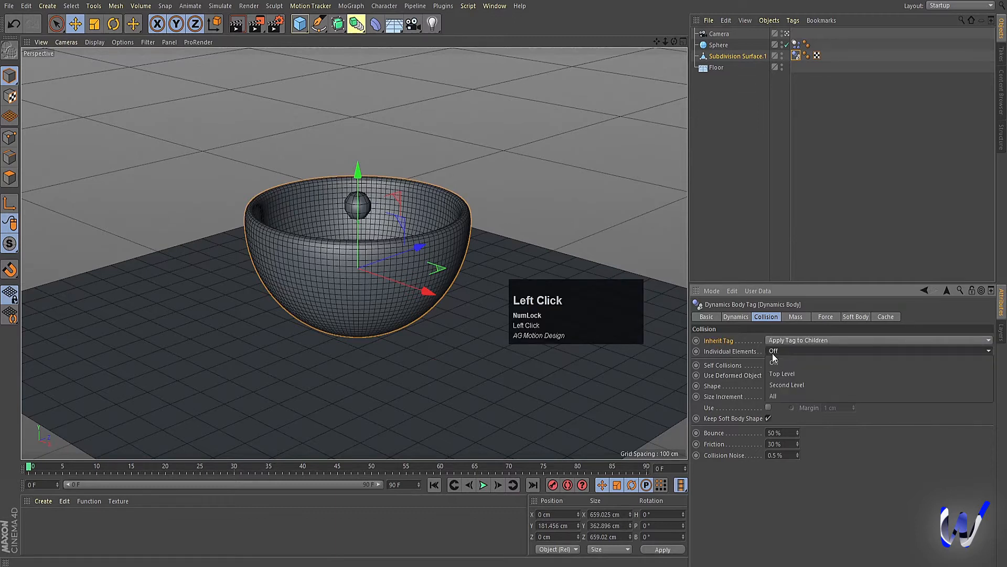
left_click(777, 397)
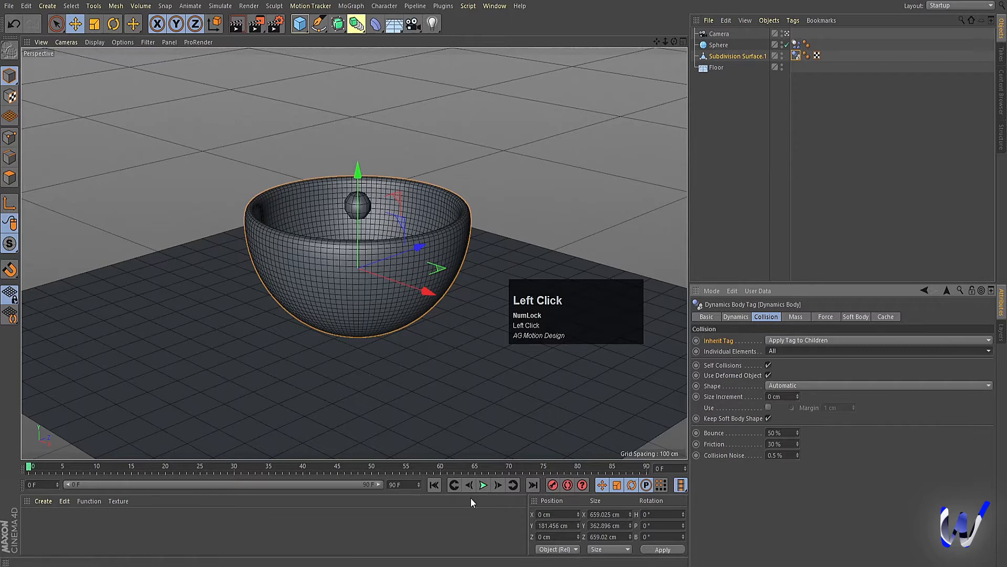
Play the simulation to test the bowl's inheritance and individual-element settings, and return to frame 0.
left_click(483, 484)
left_click(483, 484)
left_click(435, 484)
Set the bowl's collision Shape to Static Mesh and play the simulation up to about frame 44 to check the sphere inside the bowl.
left_click(773, 386)
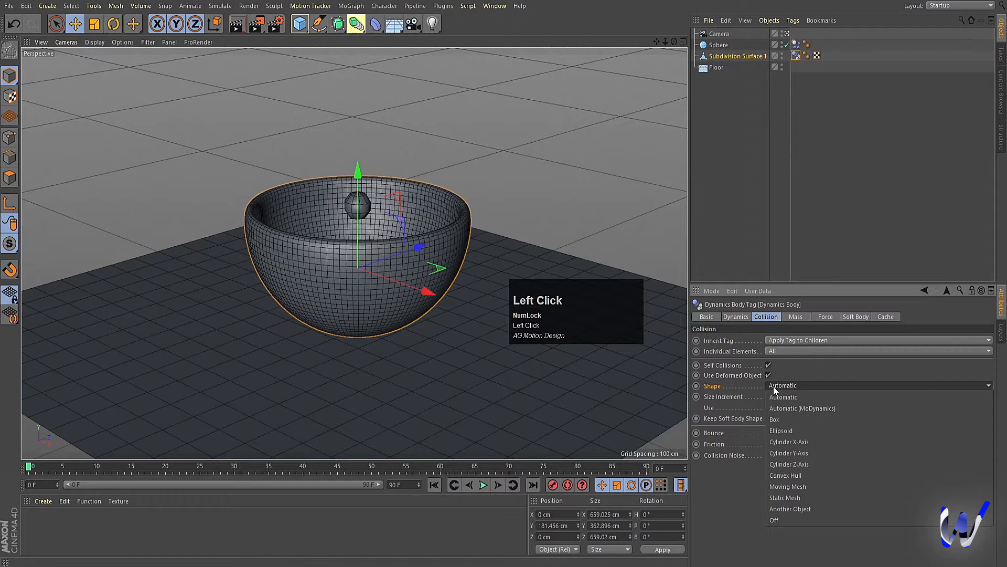
left_click(790, 498)
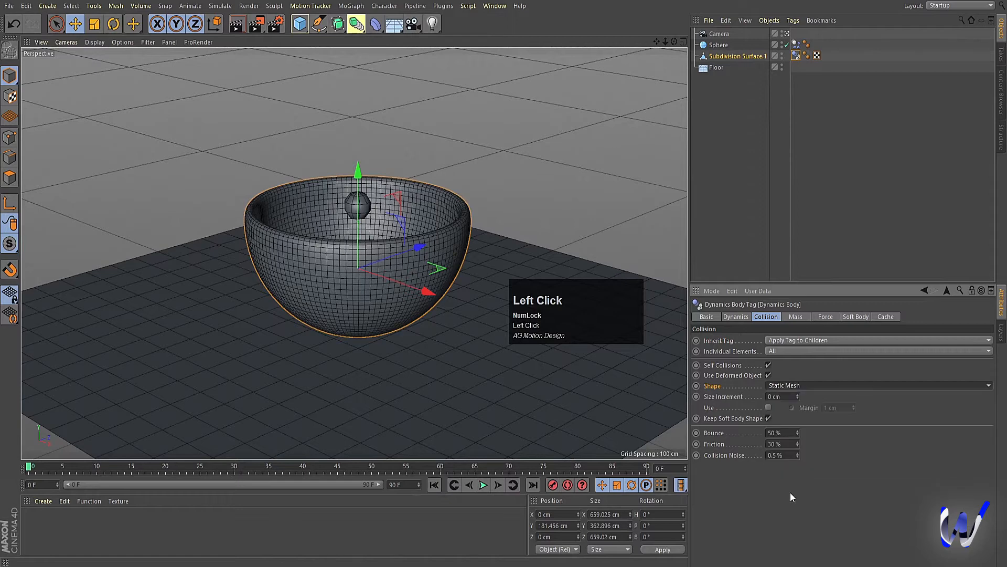
left_click(483, 485)
left_click(482, 485)
left_click_drag(389, 199, 389, 244, "alt")
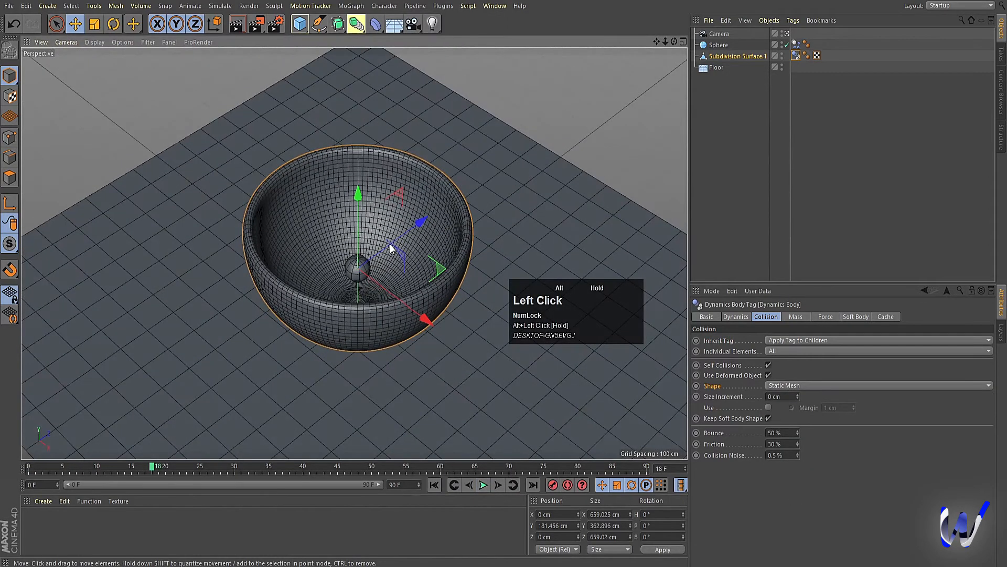
left_click(483, 485)
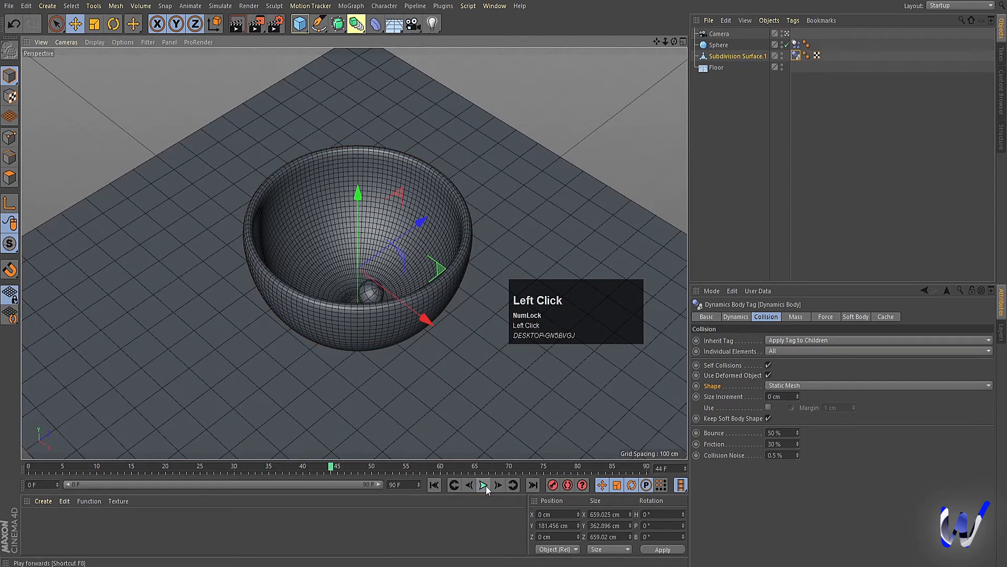
Return the simulation to frame 0 and review the dynamics tags of the sphere and the bowl.
left_click(483, 485)
left_click(449, 486)
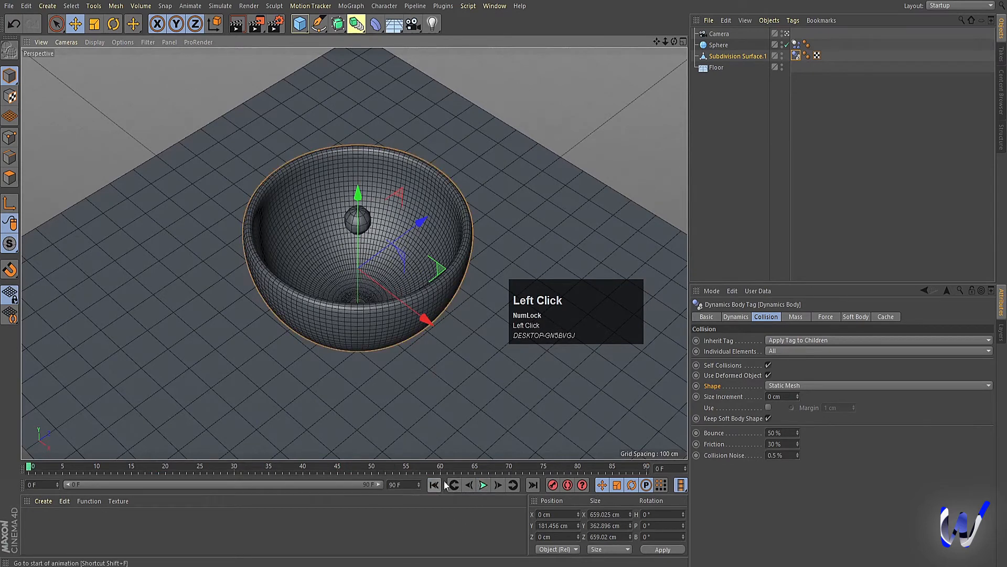
left_click(796, 44)
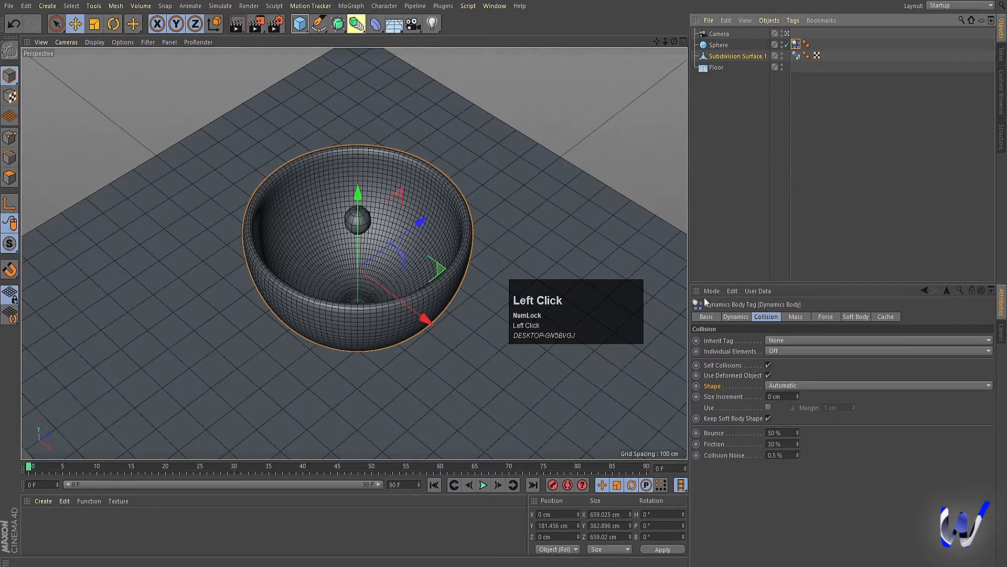
left_click(717, 46)
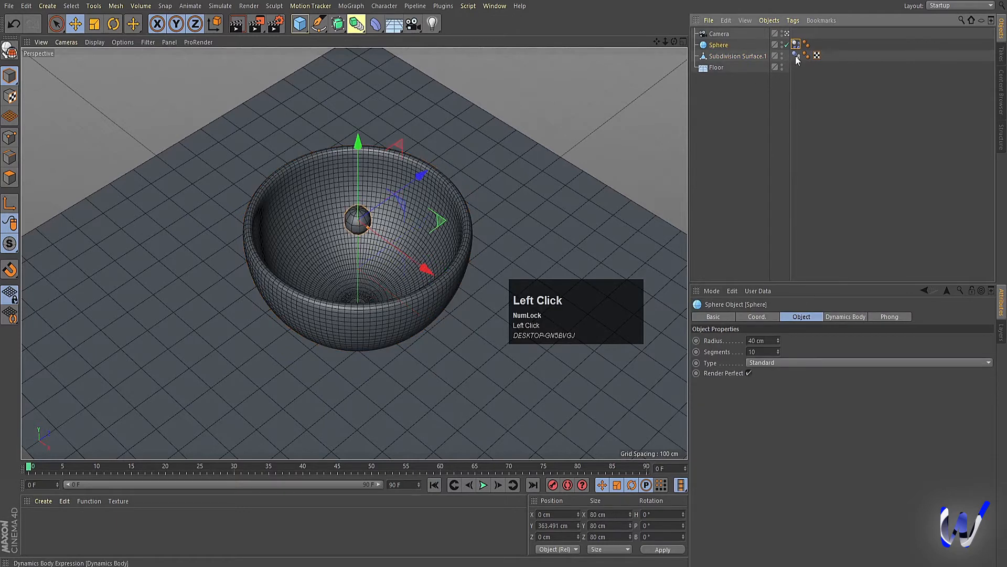
left_click(796, 55)
left_click(753, 57)
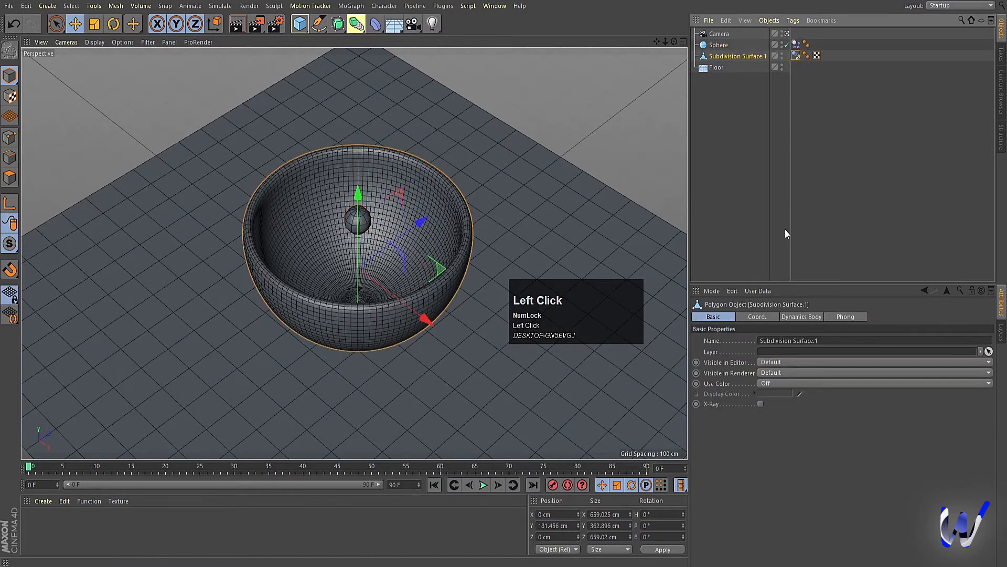
Delete the dynamics tags from both the sphere and the bowl.
left_click(797, 55)
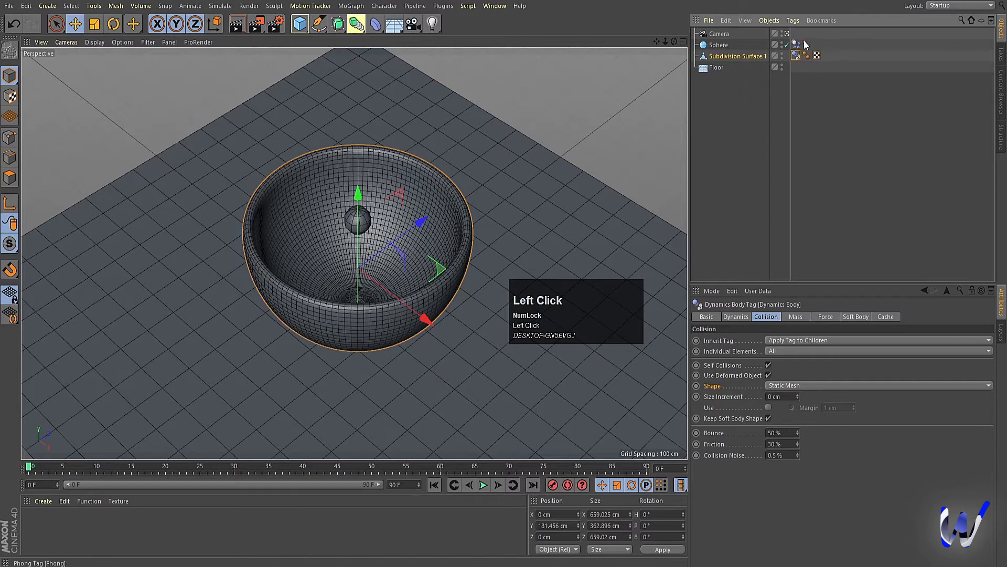
left_click(796, 56)
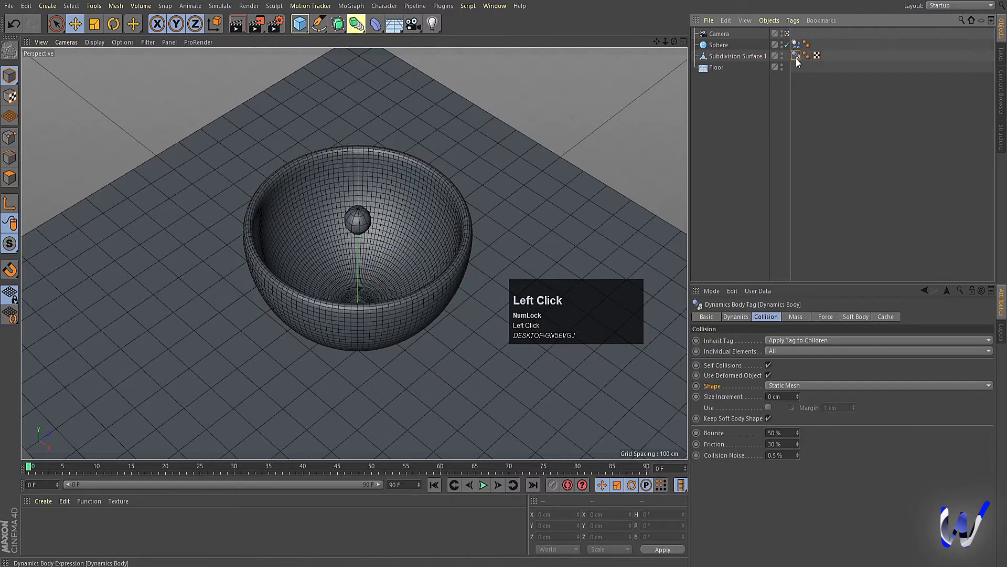
key("Delete")
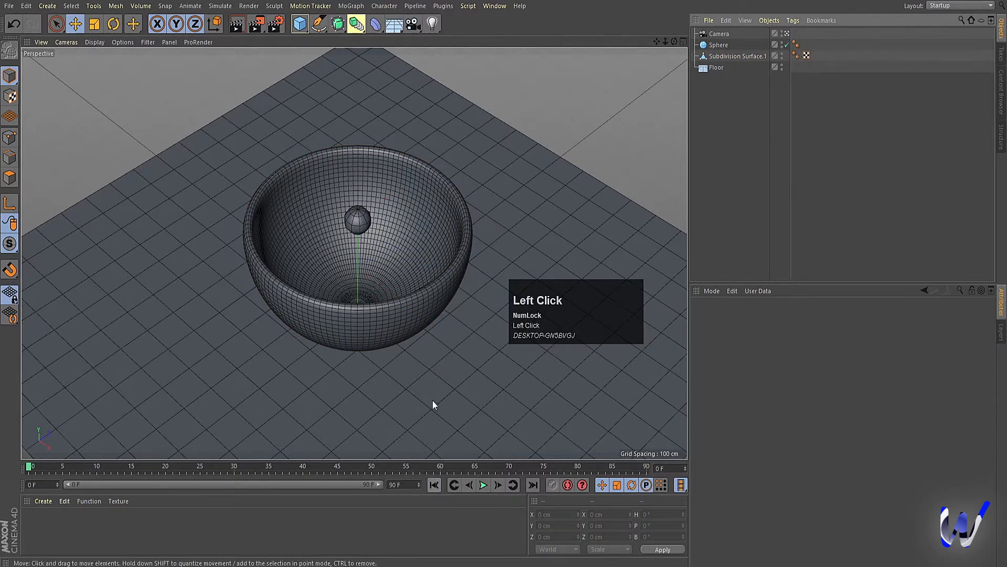
Add a Rigid Body tag to the sphere with Inherit Tag set to Apply Tag to Children and Individual Elements set to All.
left_click(722, 46)
right_click(722, 47)
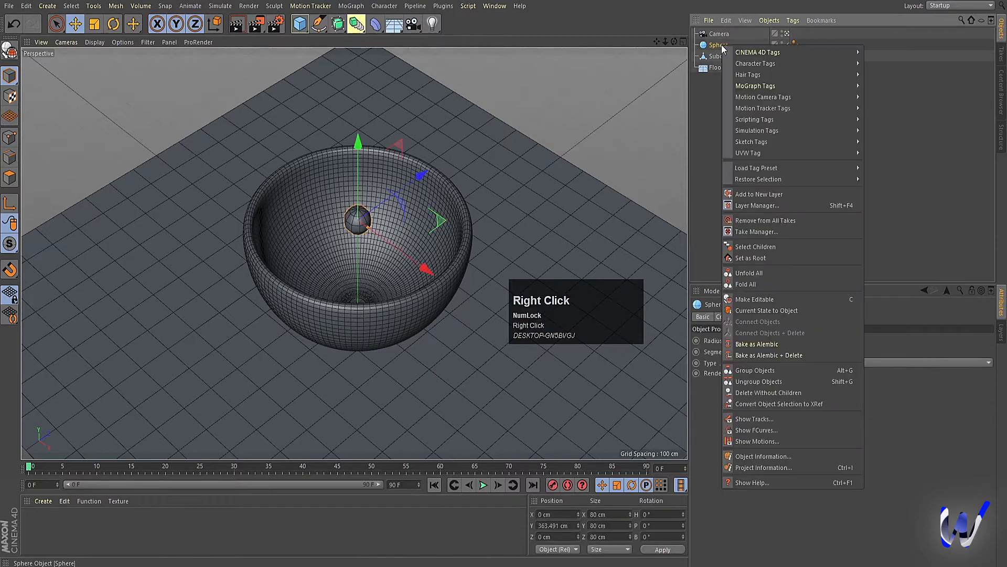
mouse_move(746, 136)
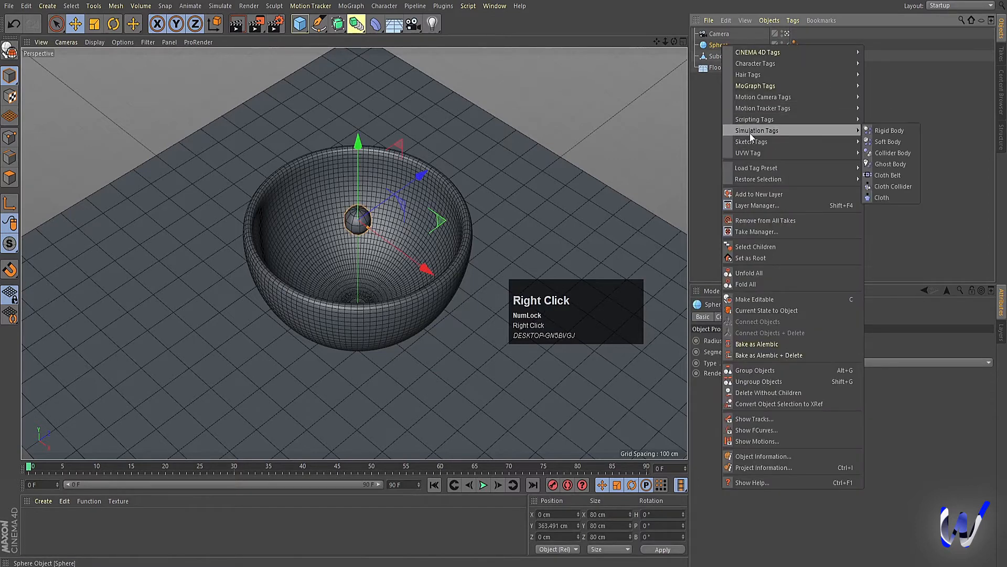
left_click(909, 132)
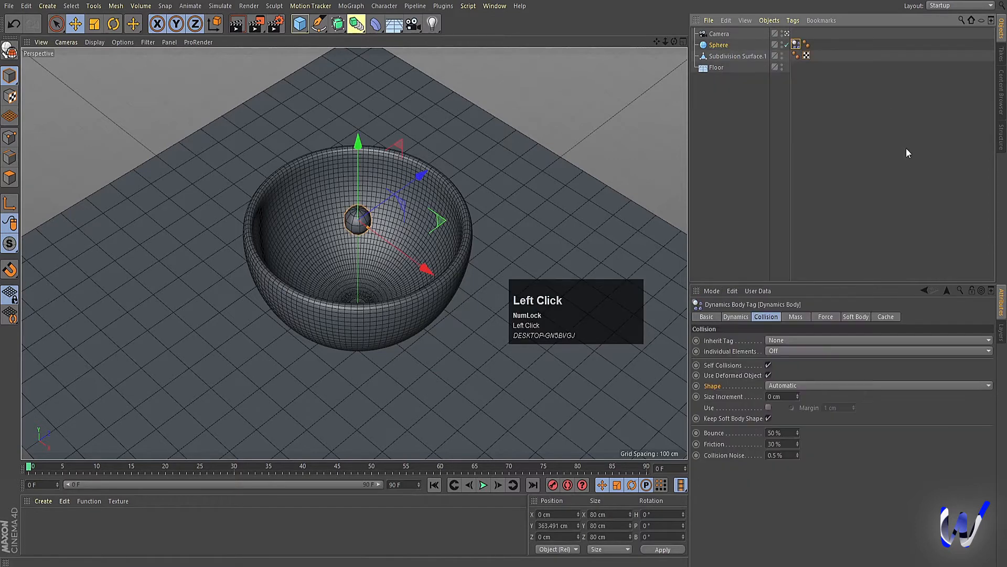
left_click(779, 340)
left_click(782, 357)
left_click(774, 351)
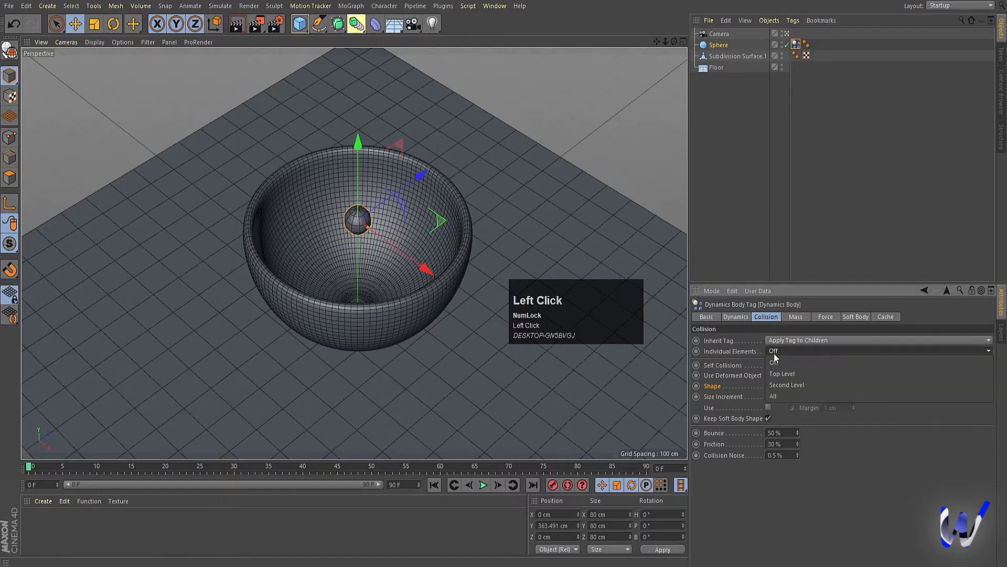
left_click(781, 396)
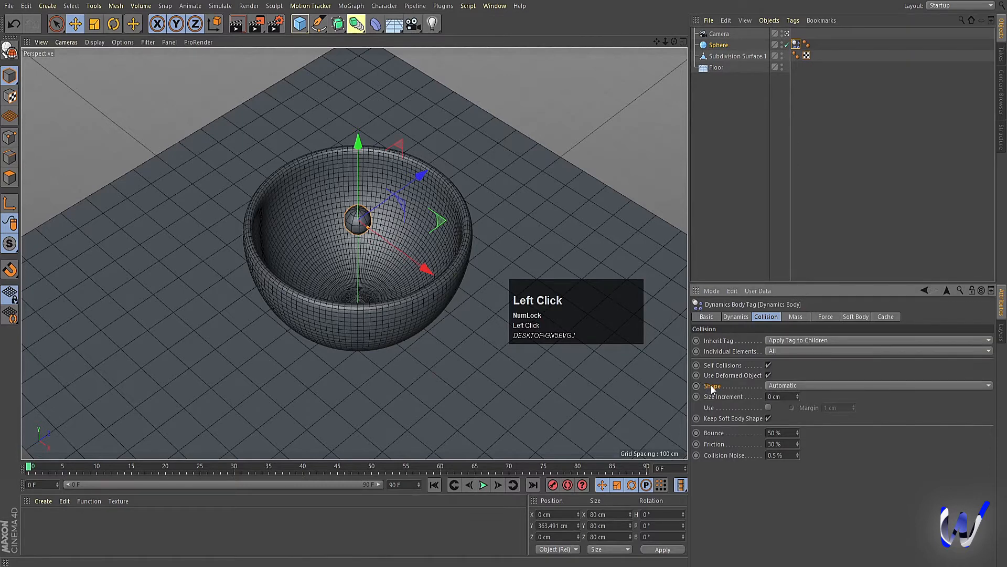
left_click(760, 83)
Add a Collider Body tag to the bowl with Inherit Tag Apply Tag to Children, Individual Elements All and Shape Static Mesh.
left_click(739, 55)
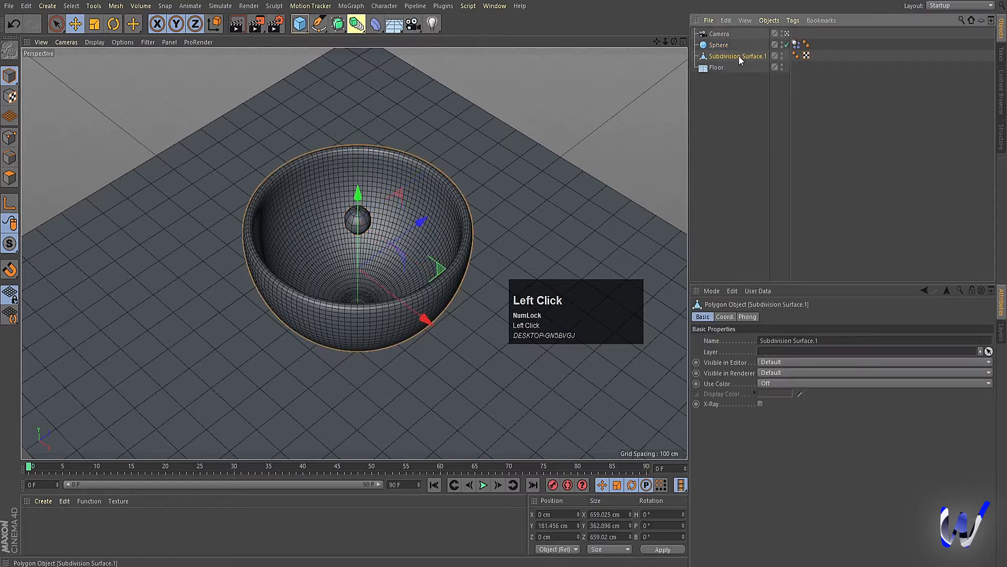
right_click(739, 56)
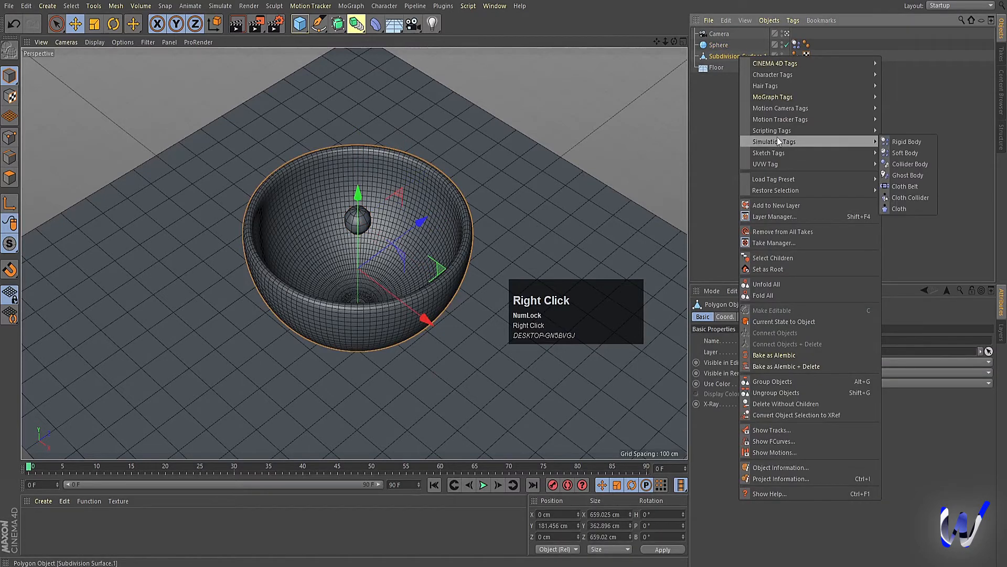
mouse_move(864, 138)
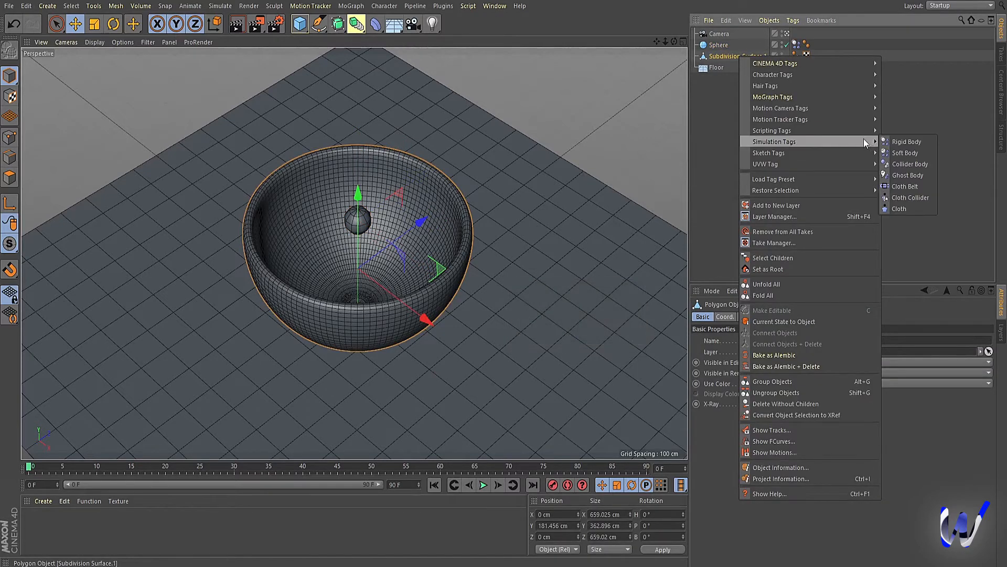
left_click(899, 160)
left_click(776, 340)
left_click(776, 358)
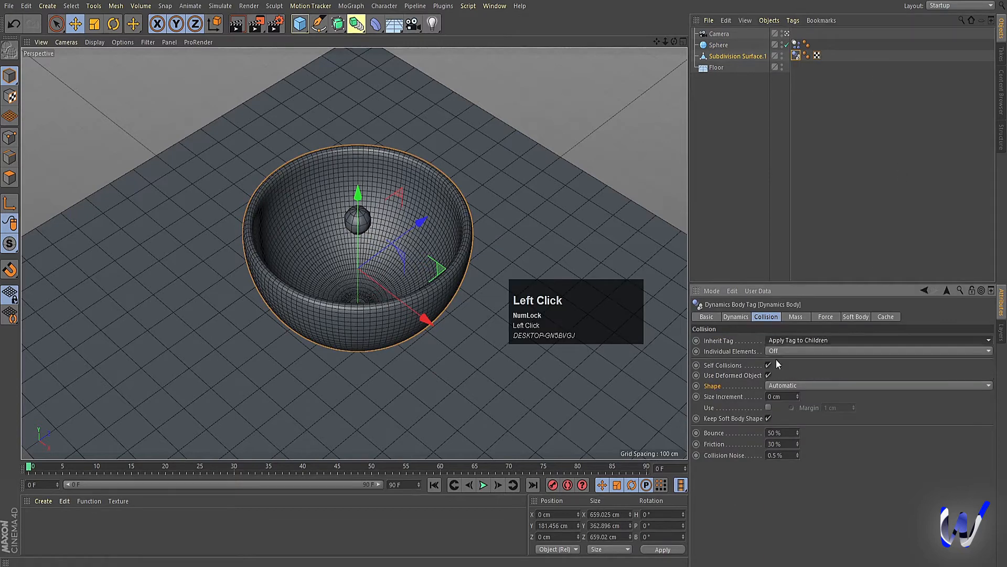
left_click(774, 351)
left_click(782, 394)
left_click(769, 386)
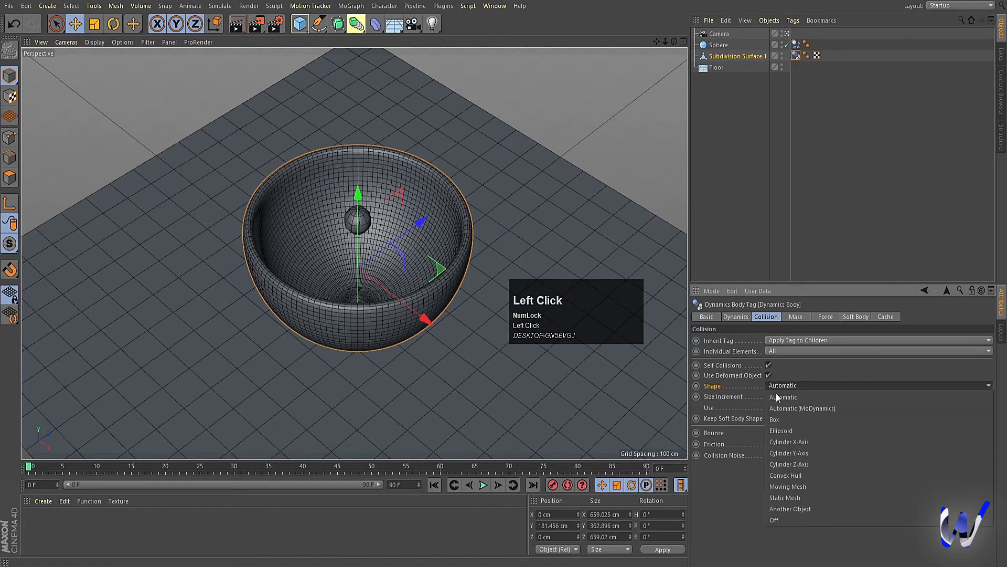
left_click(782, 494)
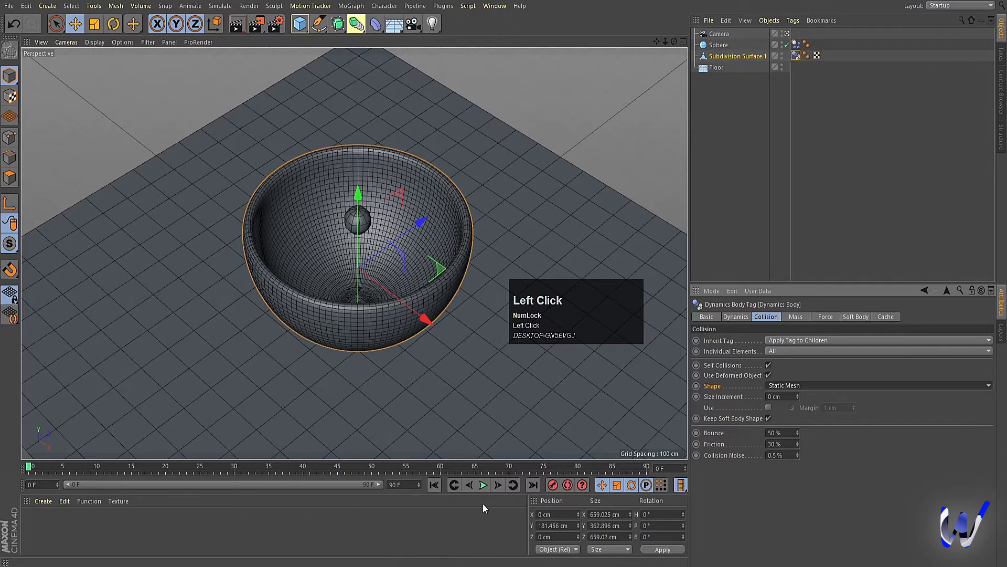
Play the simulation twice to check the sphere landing in the bowl, return to frame 0 and deselect everything.
left_click(483, 484)
left_click(483, 486)
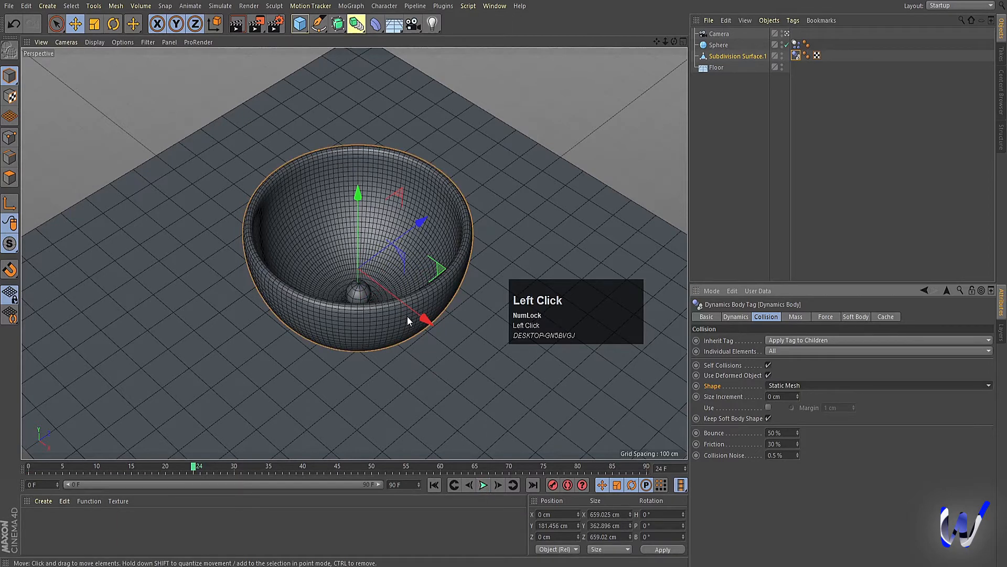
left_click_drag(407, 316, 405, 304)
key("ctrl+z")
left_click(455, 484)
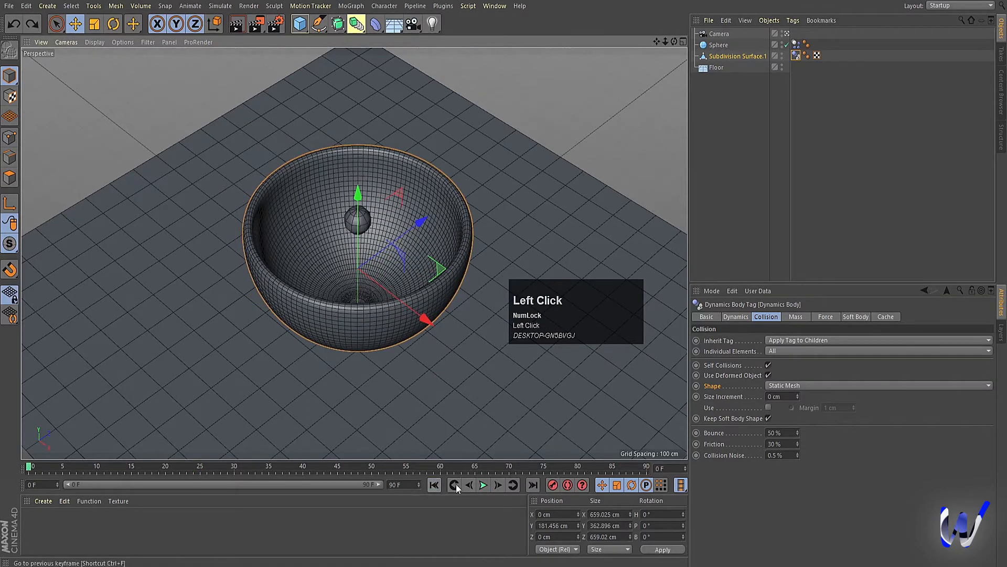
left_click(483, 485)
left_click(483, 486)
left_click(434, 484)
left_click(768, 193)
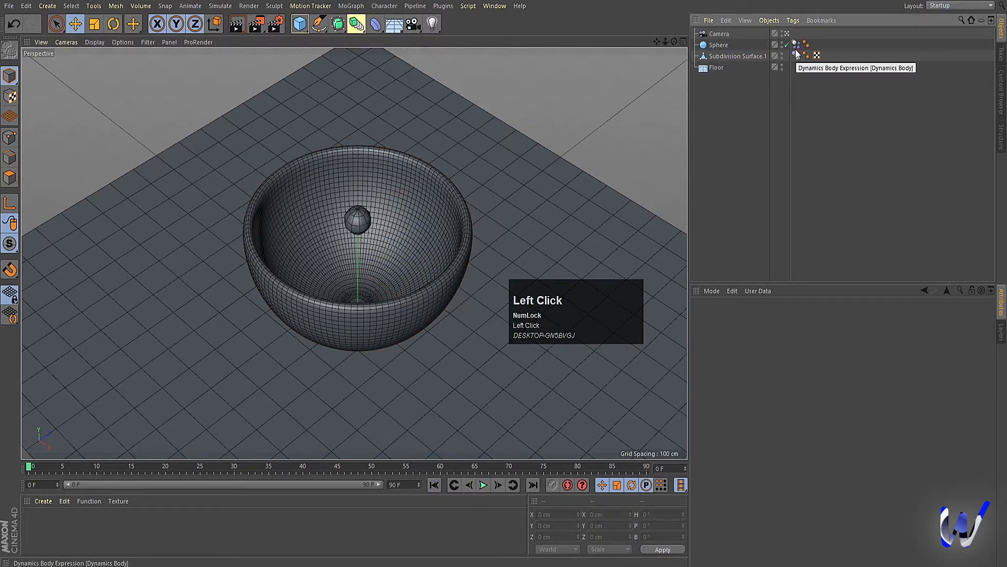
left_click(743, 104)
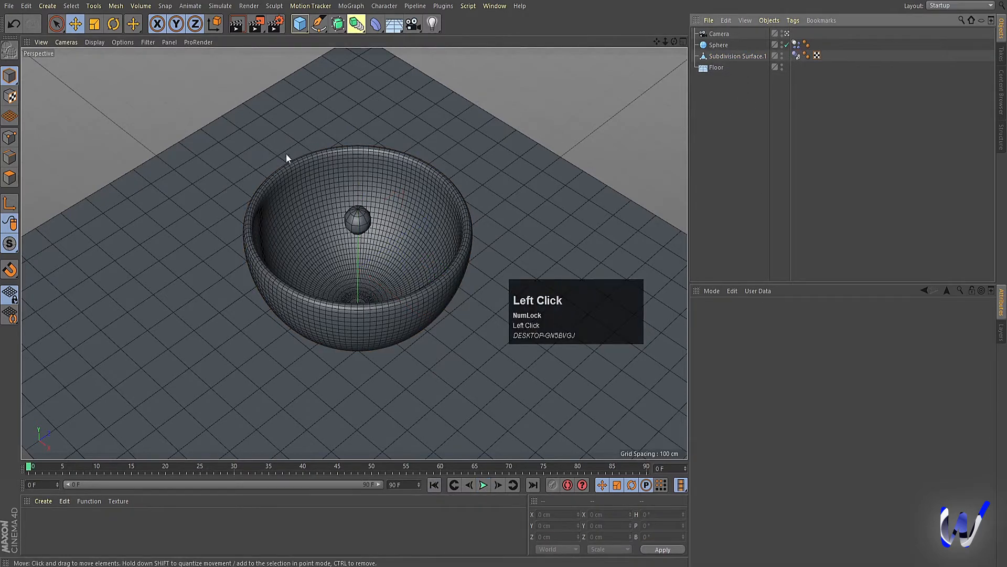
left_click(367, 256, "alt")
left_click_drag(367, 253, 367, 254, "alt")
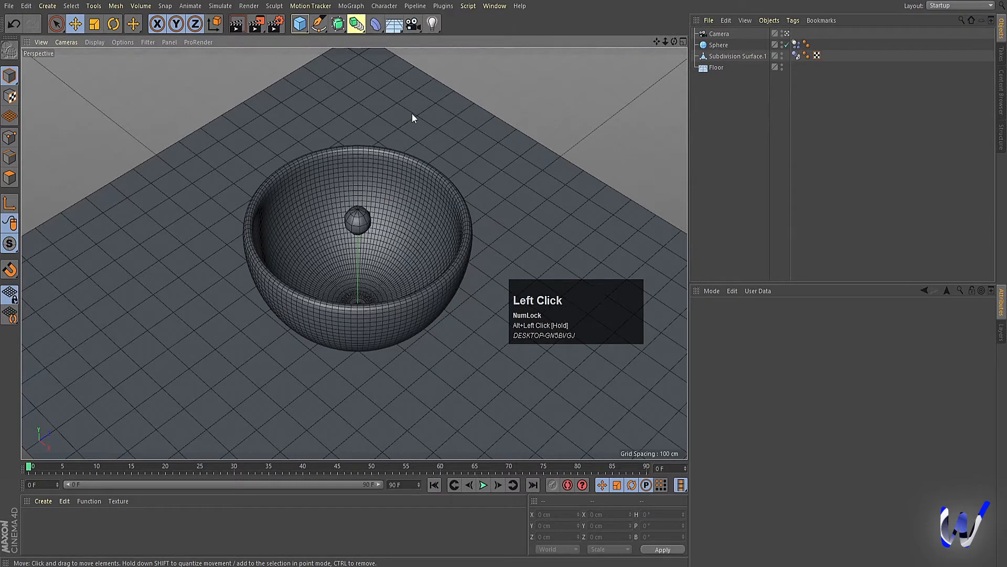
left_click(511, 70)
Create a MoGraph Cloner, make the sphere its child and set the Cloner's mode to Grid Array.
left_click(351, 6)
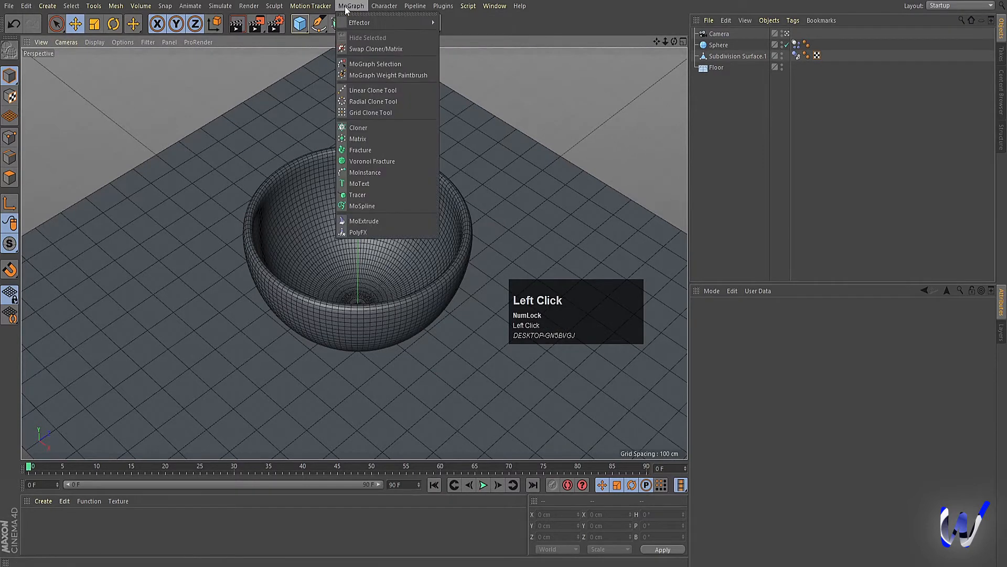
left_click(370, 126)
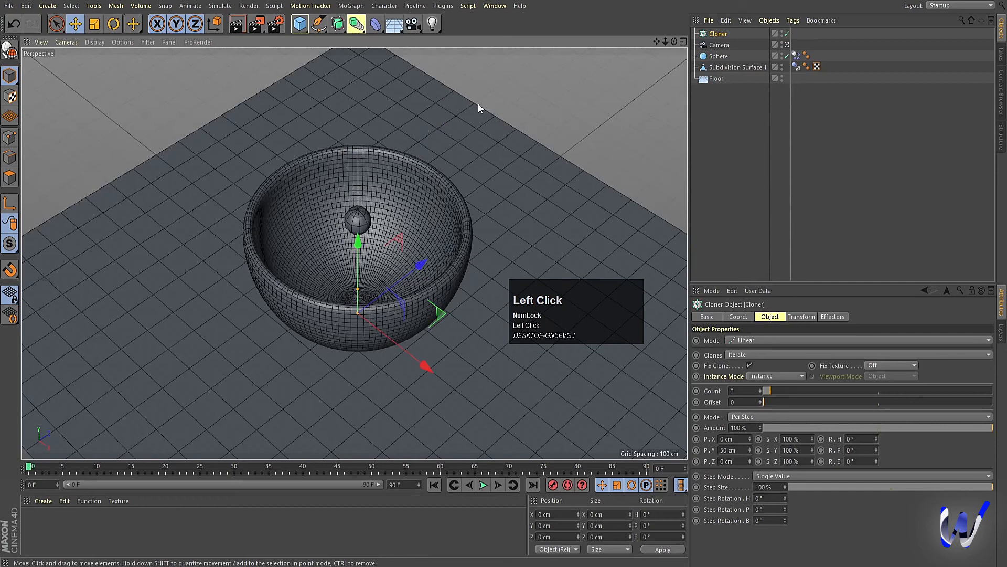
left_click(717, 57)
left_click_drag(717, 39, 713, 35)
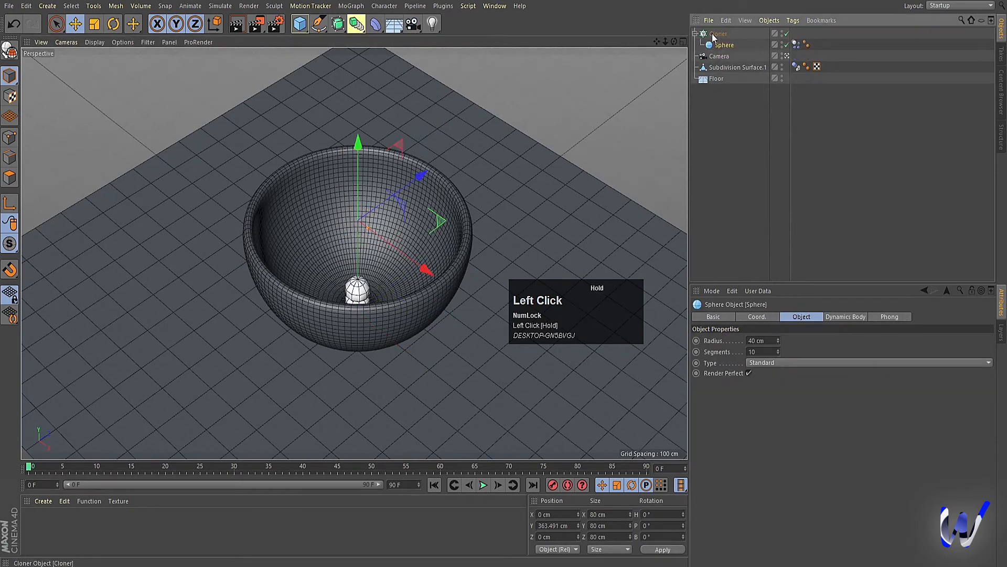
left_click(715, 34)
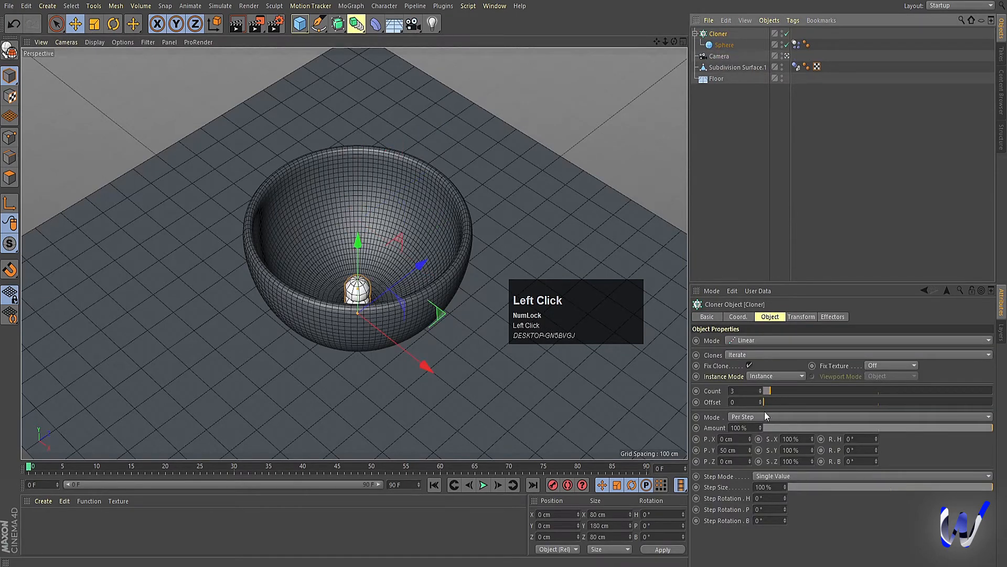
left_click(732, 340)
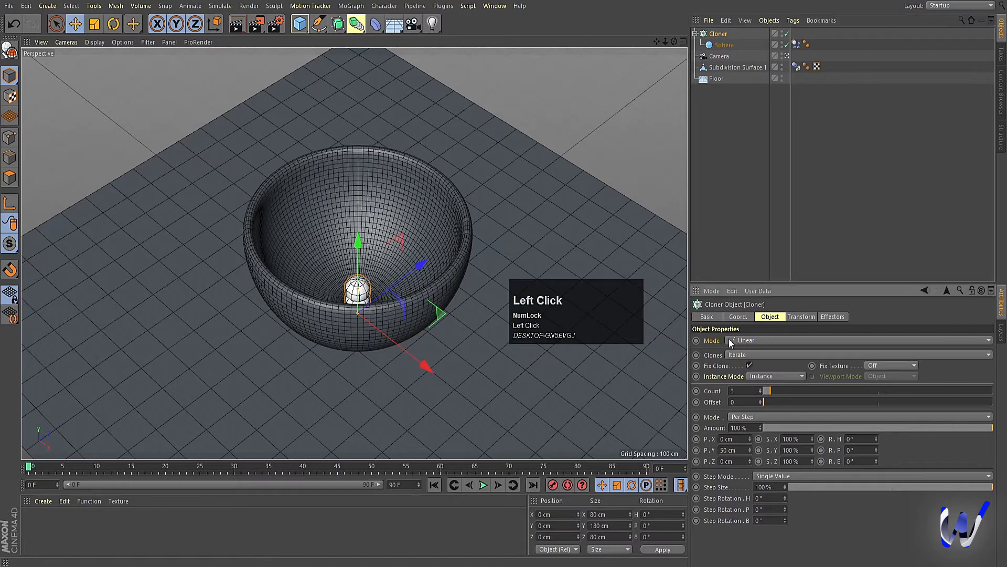
left_click(741, 385)
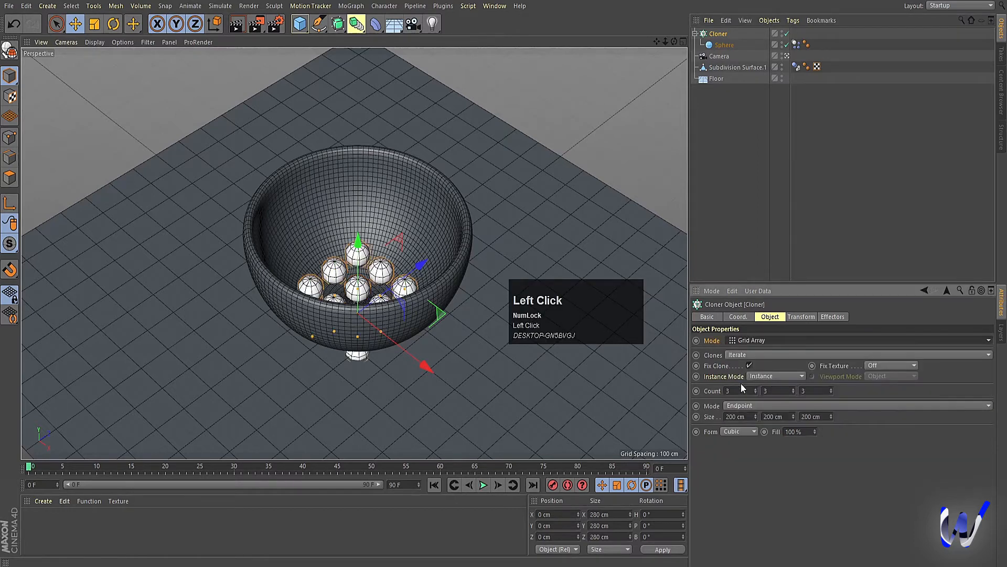
Raise the Cloner high above the bowl to a Y position of about 1242 cm, and return to the enlarged perspective view.
left_click_drag(357, 243, 359, 137)
middle_click(367, 241)
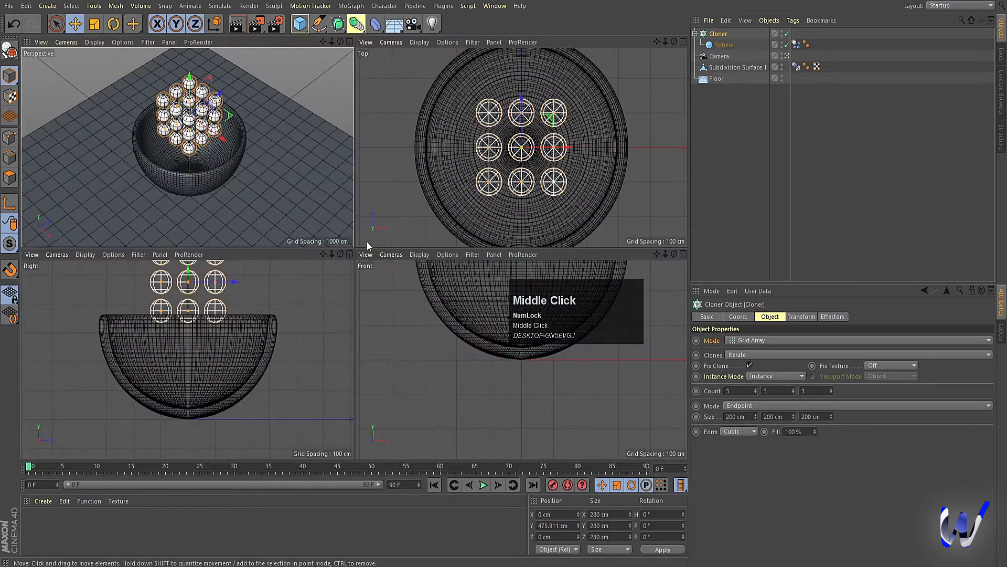
middle_click(162, 333)
scroll(483, 336, "down", 4)
scroll(476, 207, "up", 1)
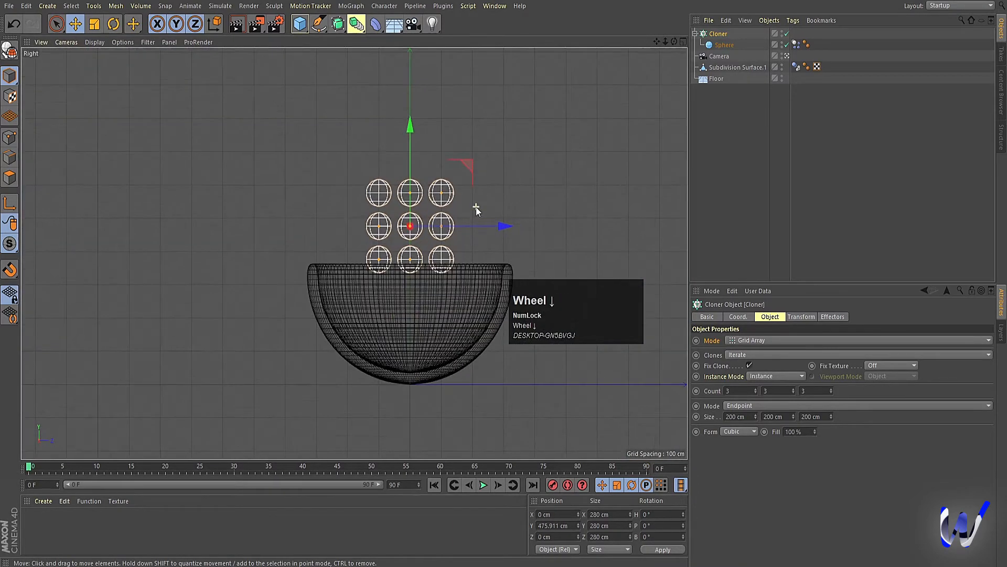
middle_click_drag(509, 223, 459, 249, "alt")
right_click_drag(481, 265, 454, 277, "alt")
middle_click_drag(454, 278, 421, 282, "alt")
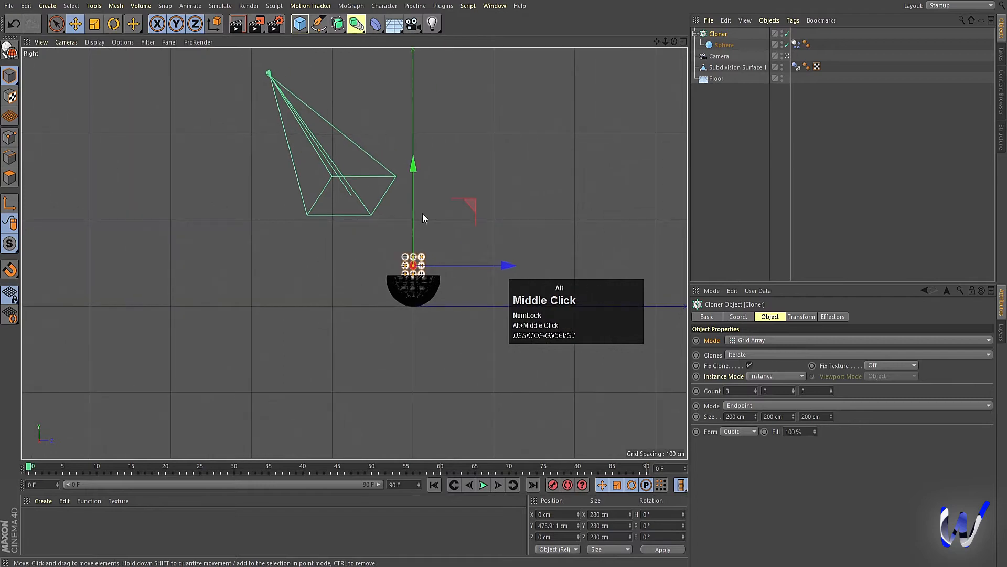
left_click_drag(415, 161, 414, 93)
middle_click(436, 169)
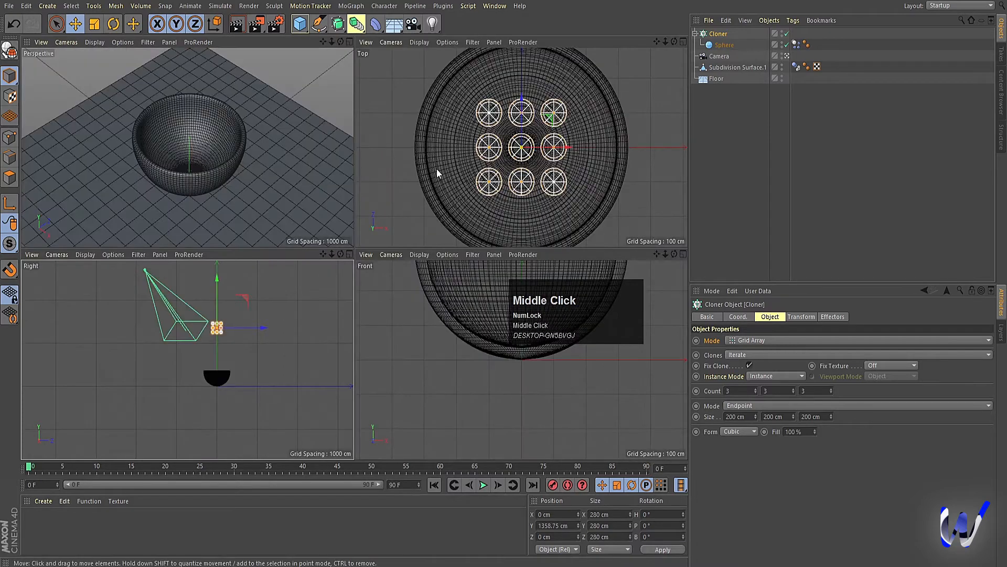
mouse_move(218, 277)
left_mouse_down()
mouse_move(222, 300)
mouse_move(218, 281)
left_mouse_up()
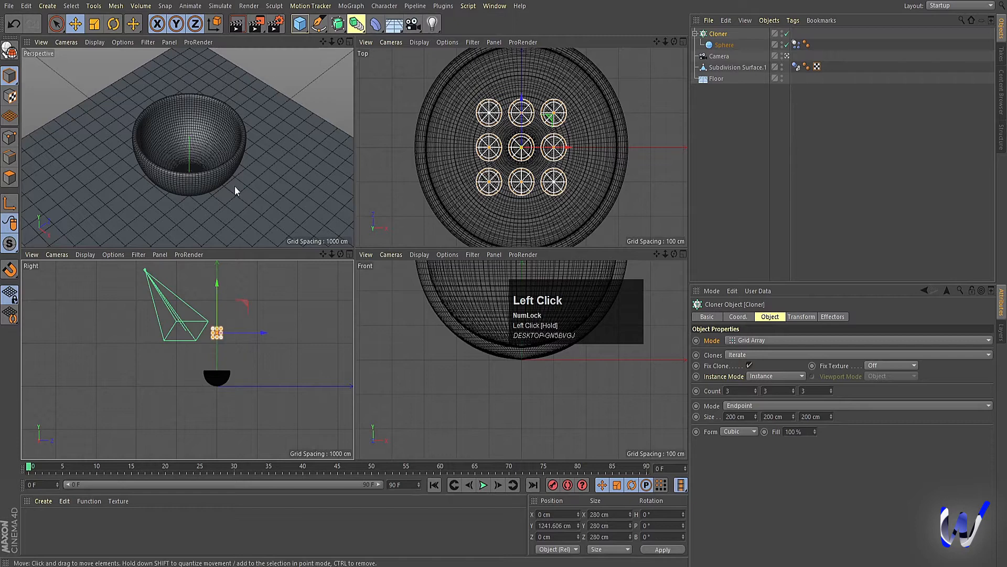
middle_click(246, 116)
right_click_drag(354, 242, 382, 239, "alt")
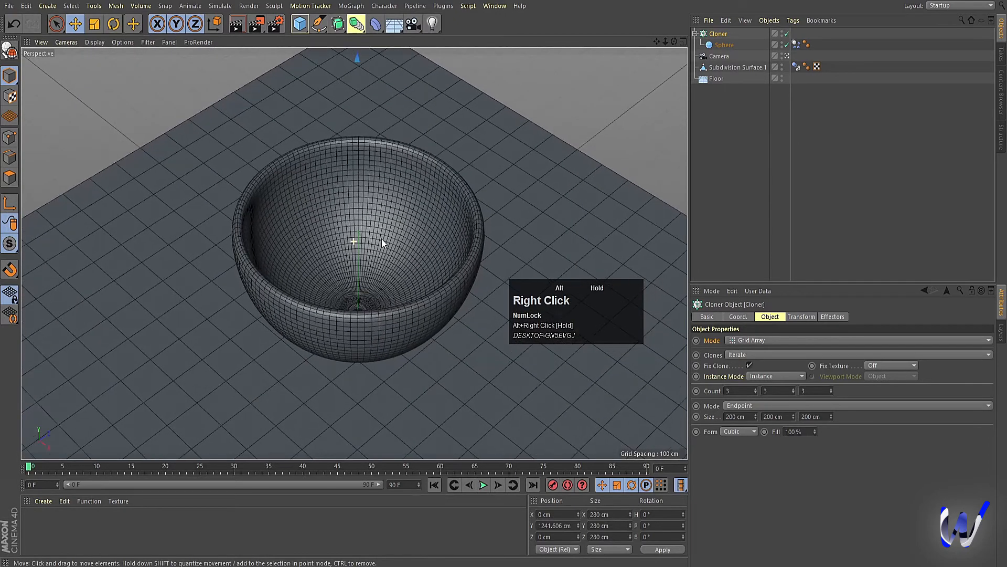
Add a Protection tag to the camera to lock its position.
left_click(753, 163)
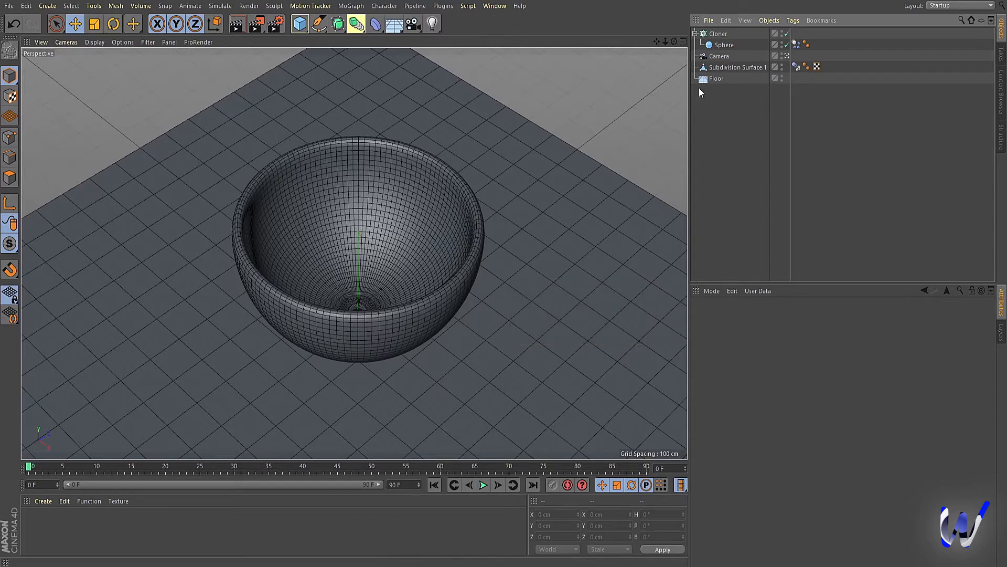
left_click(714, 59)
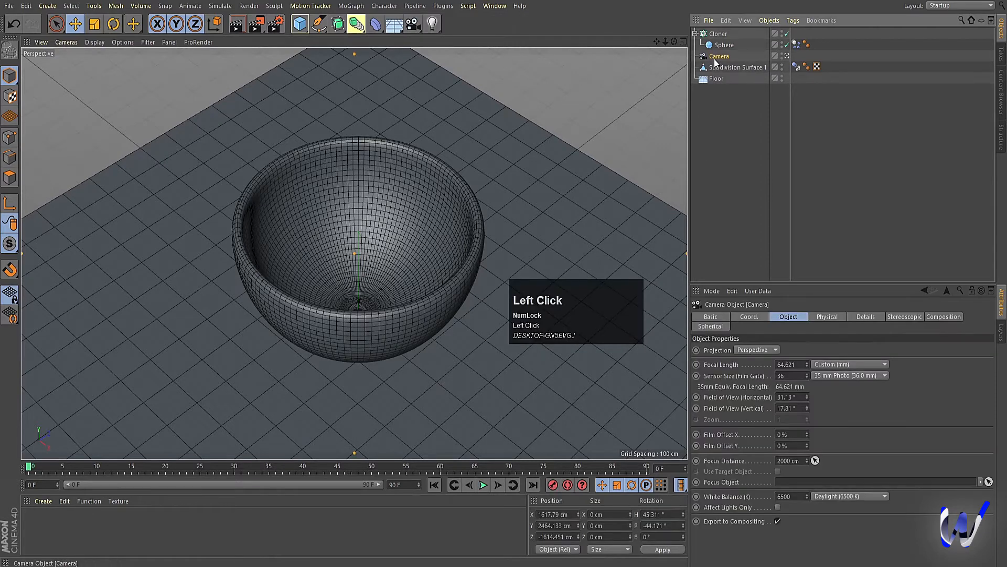
right_click(711, 56)
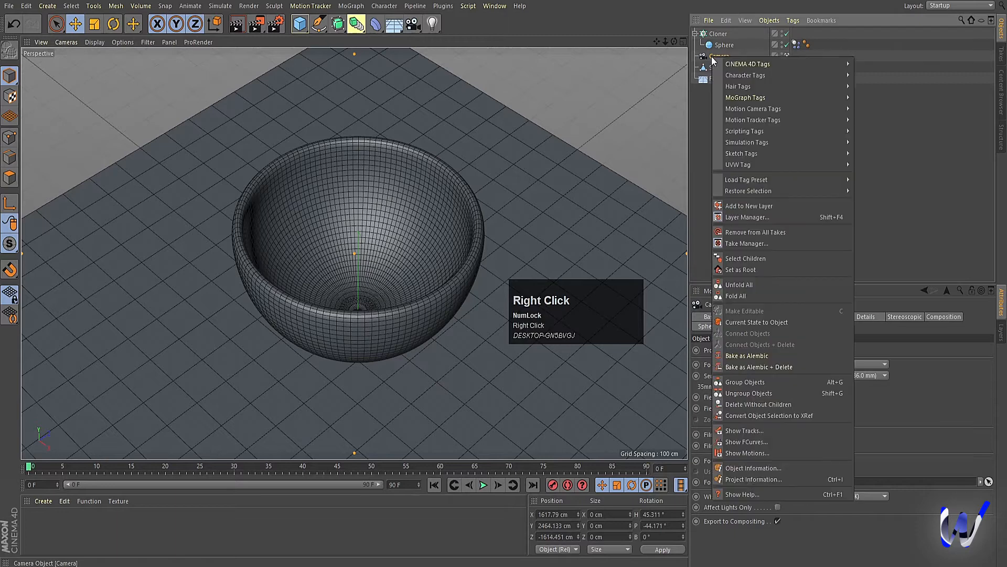
mouse_move(732, 63)
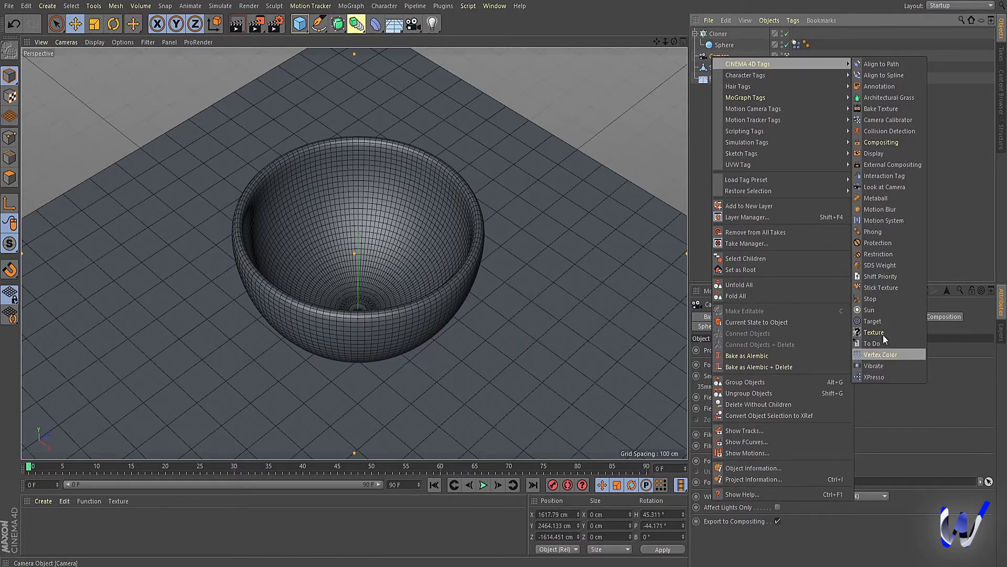
left_click(877, 243)
Leave the camera view and frame the bowl together with the cloned spheres hanging above it.
left_click(722, 65)
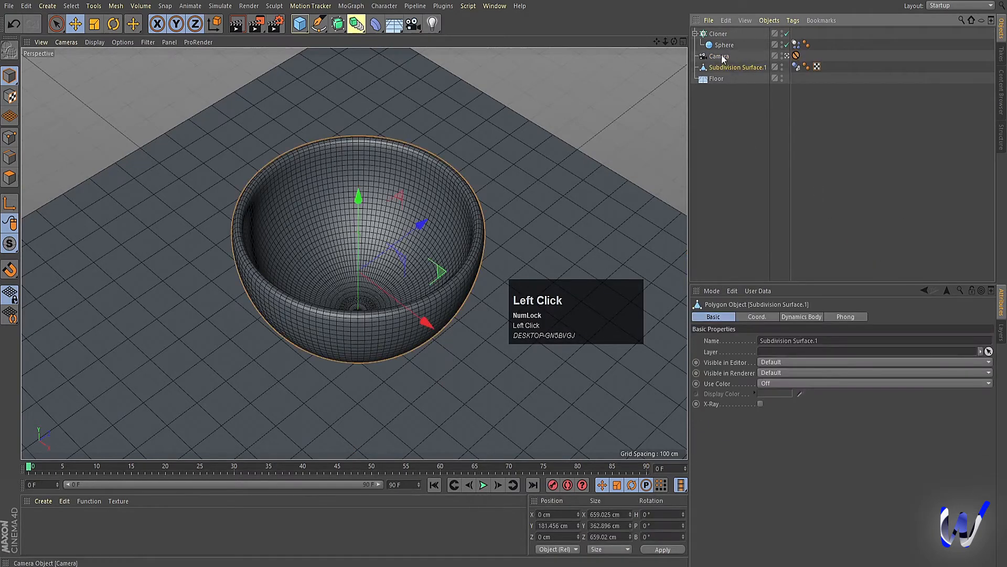
left_click(722, 56)
left_click(787, 56)
left_click(786, 56)
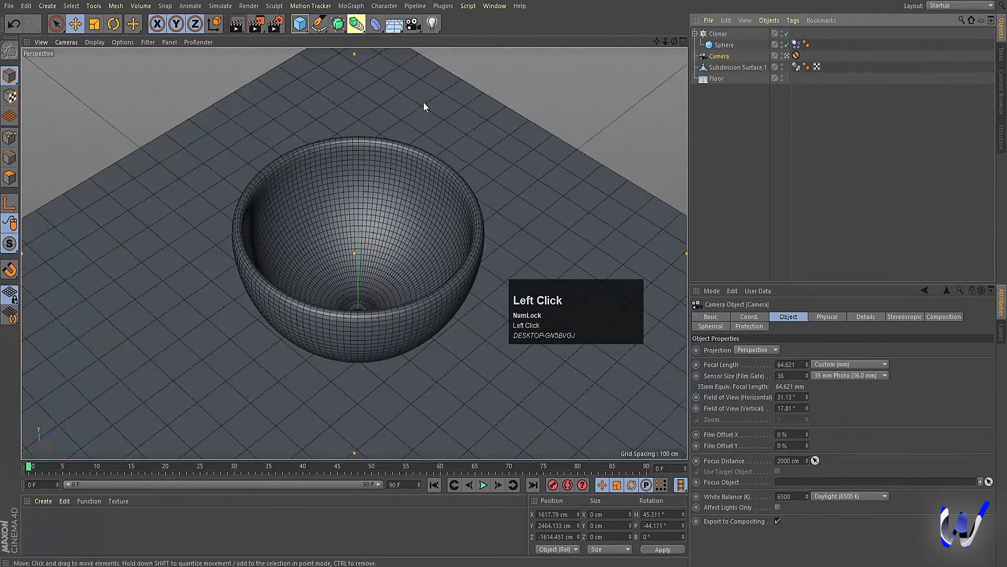
left_click(787, 58)
left_click(786, 56)
scroll(381, 322, "down", 5)
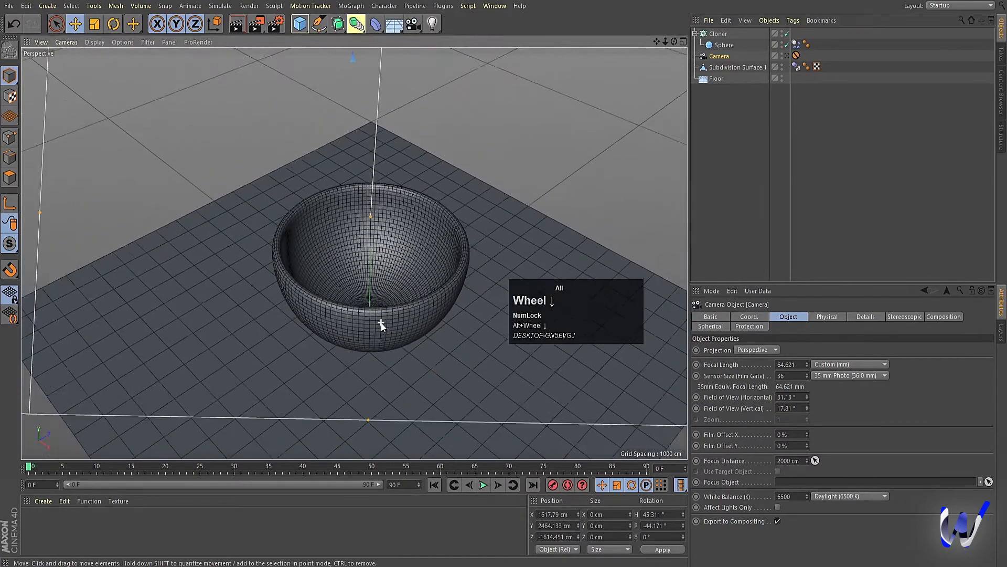
right_click_drag(383, 329, 335, 326, "alt")
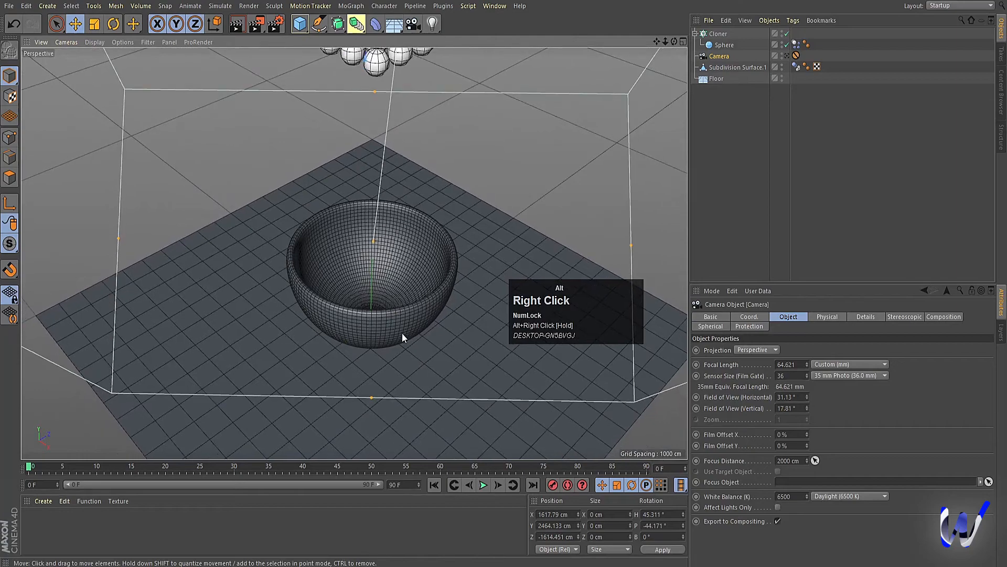
left_click_drag(402, 332, 421, 304, "alt")
middle_click_drag(352, 283, 351, 283, "alt")
left_click(712, 68)
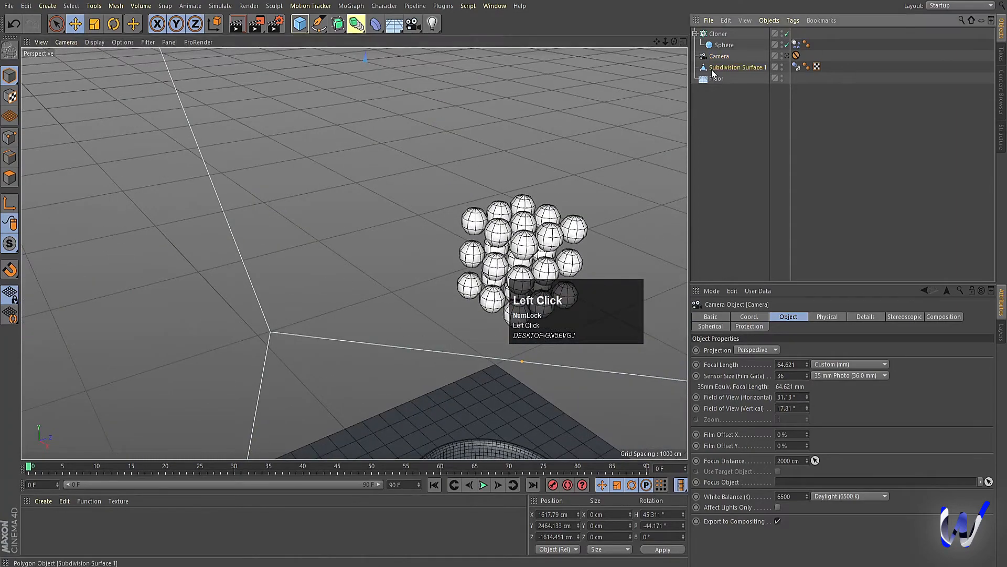
key("s")
scroll(431, 340, "down", 3)
right_click_drag(430, 340, 413, 333, "alt")
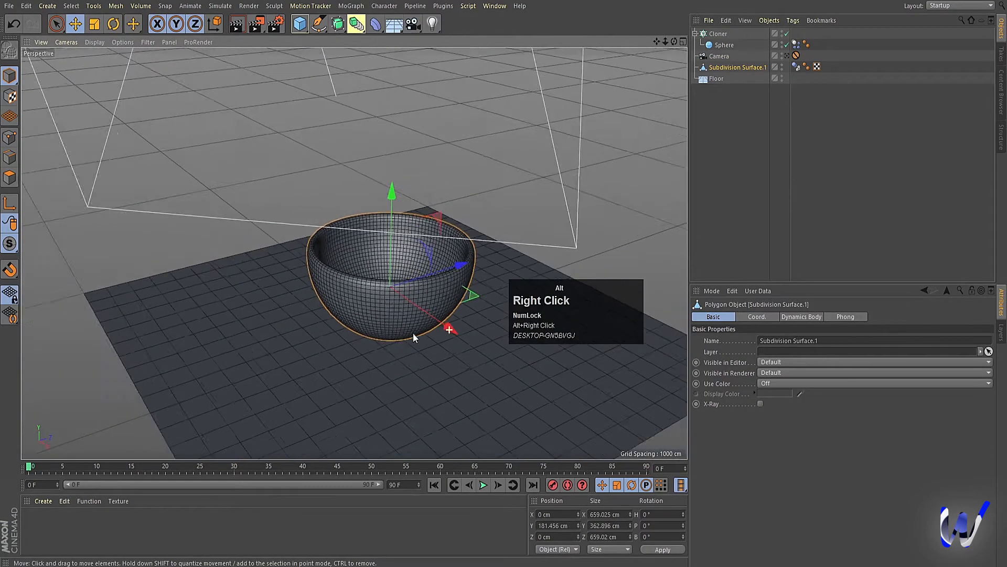
left_click_drag(414, 333, 362, 320, "alt")
middle_click_drag(362, 316, 339, 408, "alt")
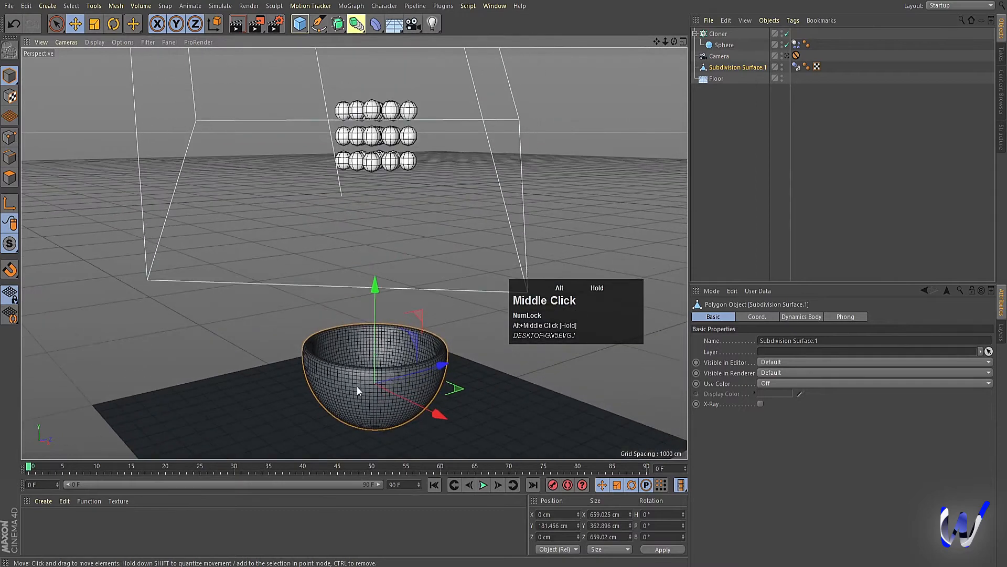
Set the Cloner's vertical (Y) count to 5 and its Y size to 296 cm.
left_click(711, 35)
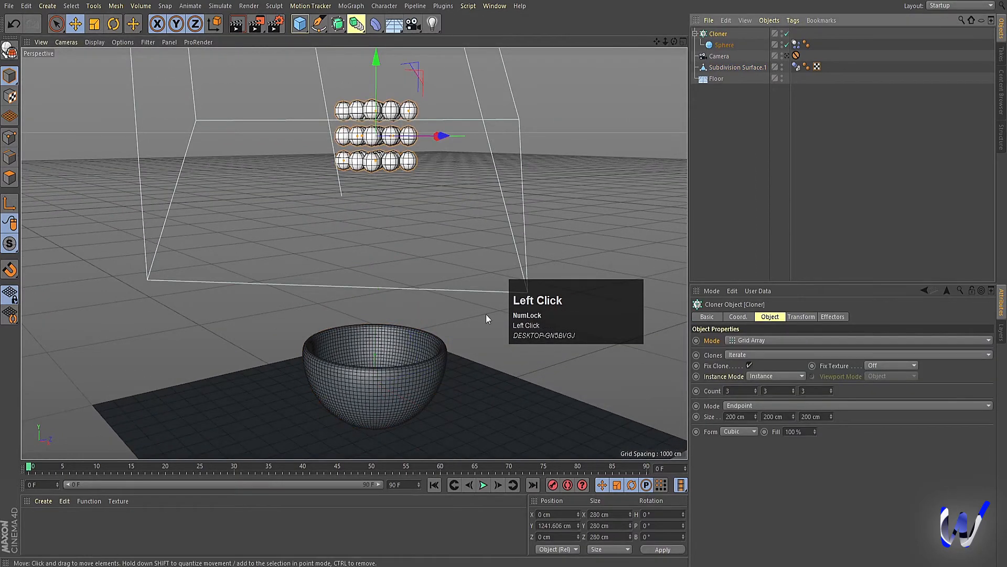
left_click_drag(409, 184, 410, 222, "alt")
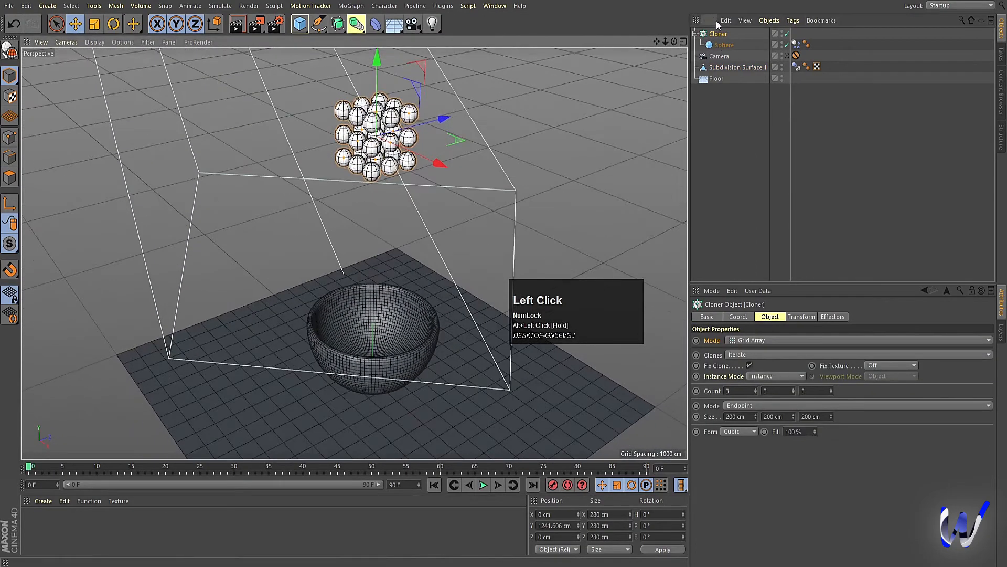
left_click(797, 45)
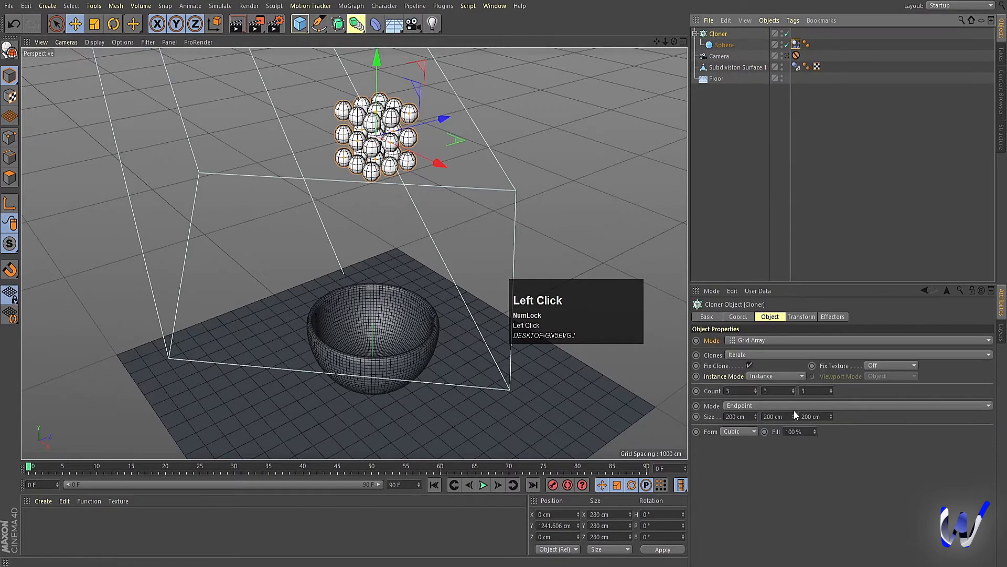
left_click_drag(794, 415, 793, 381)
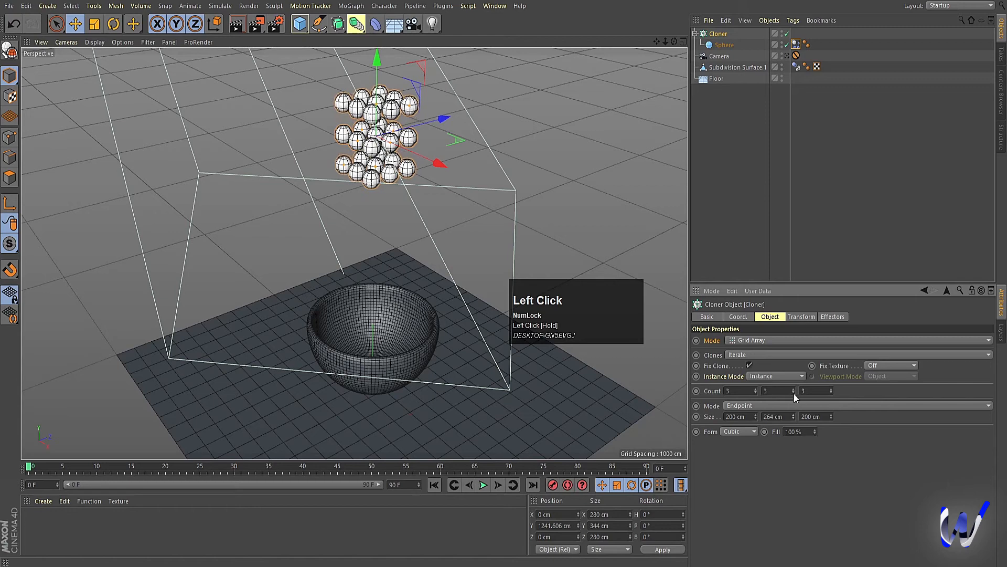
left_click(793, 389)
left_click(793, 389)
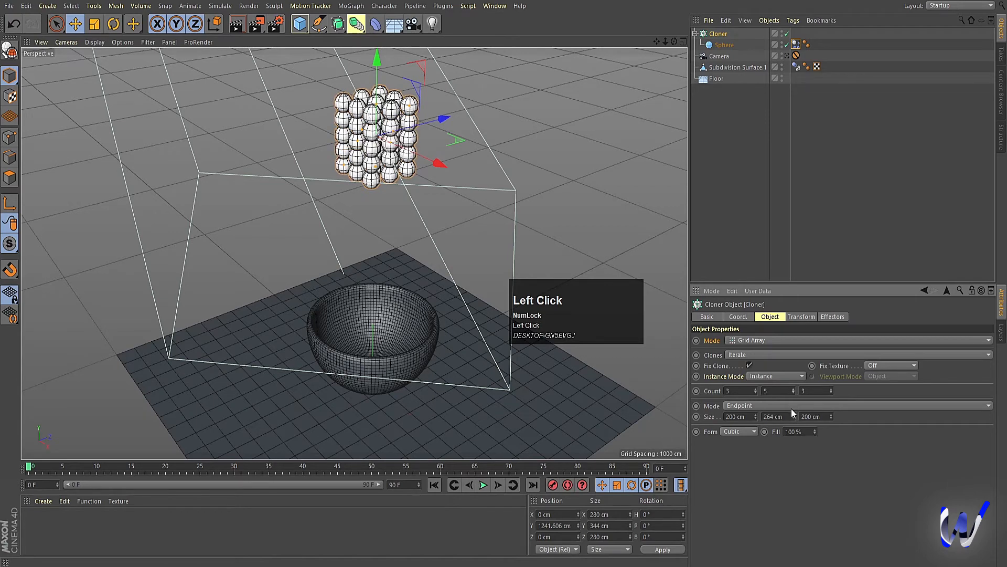
left_click_drag(793, 414, 793, 399)
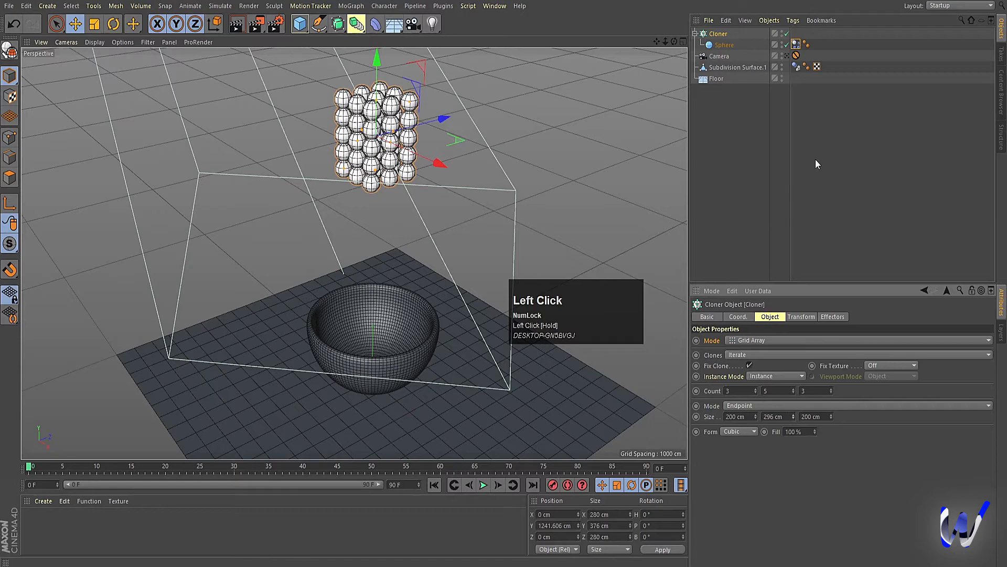
Return to the camera view and play the simulation to check the spheres dropping into the bowl, stopping at frame 75.
left_click(787, 55)
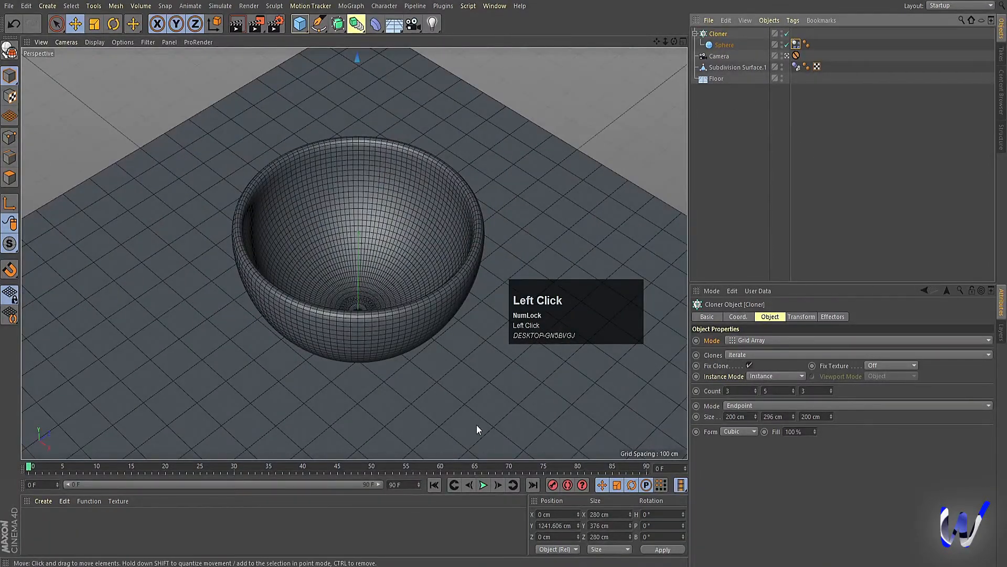
left_click(483, 485)
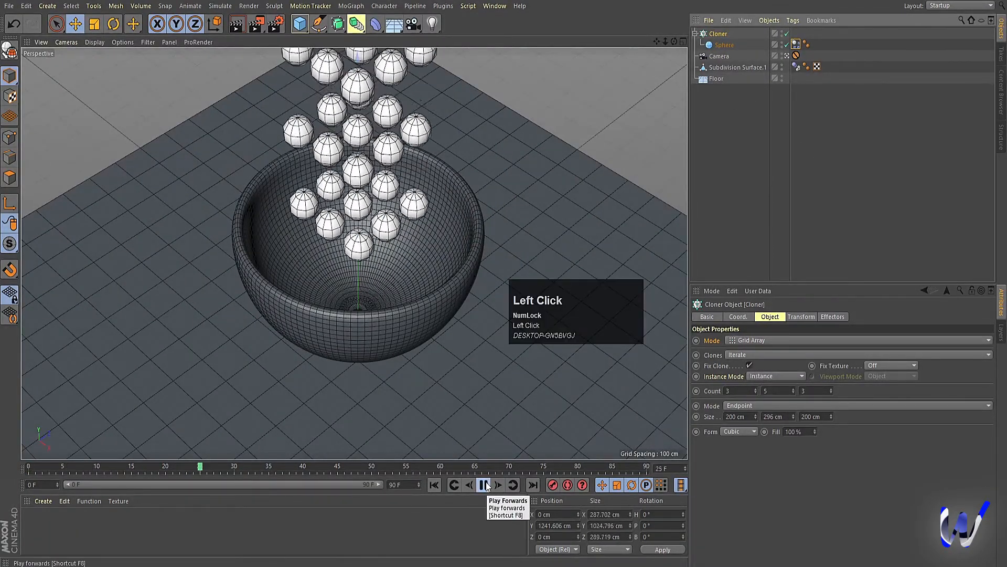
left_click(484, 485)
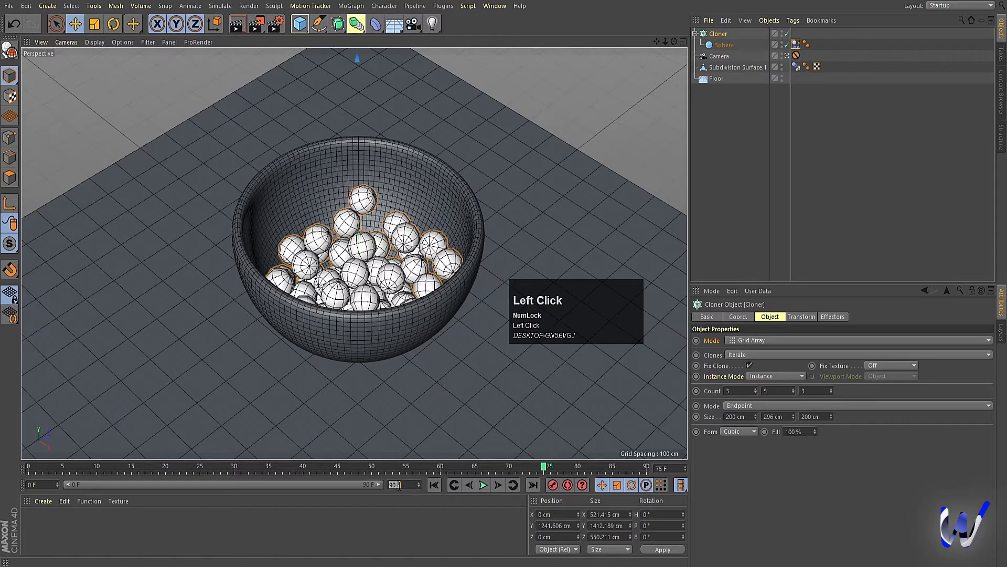
Extend the animation's end frame and preview range to 200 frames, and return to frame 0.
left_click_drag(399, 485, 369, 486)
type("200")
key("Return")
left_click_drag(212, 484, 436, 490)
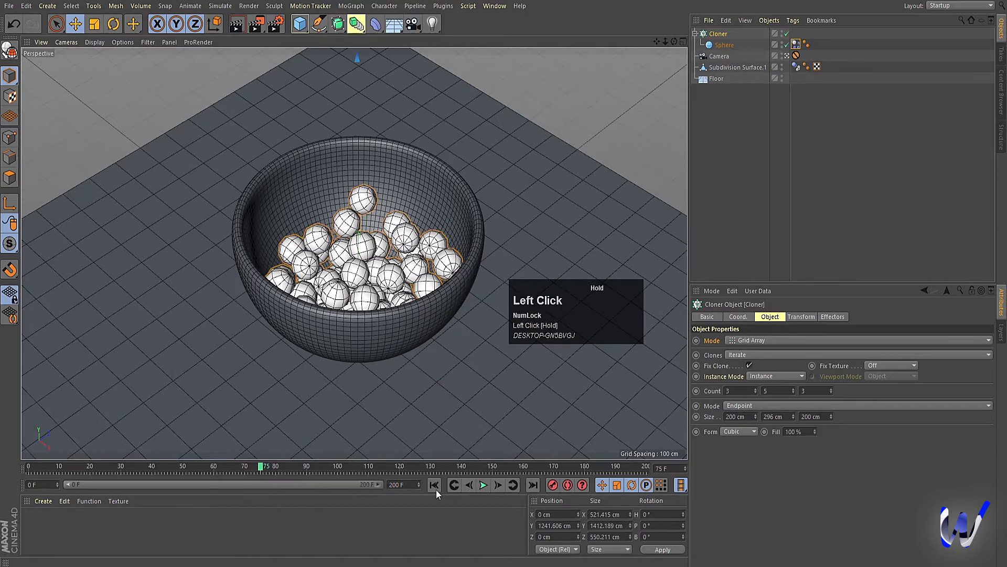
left_click(434, 485)
Rename the bowl's polygon object to "bowl".
left_click(402, 315)
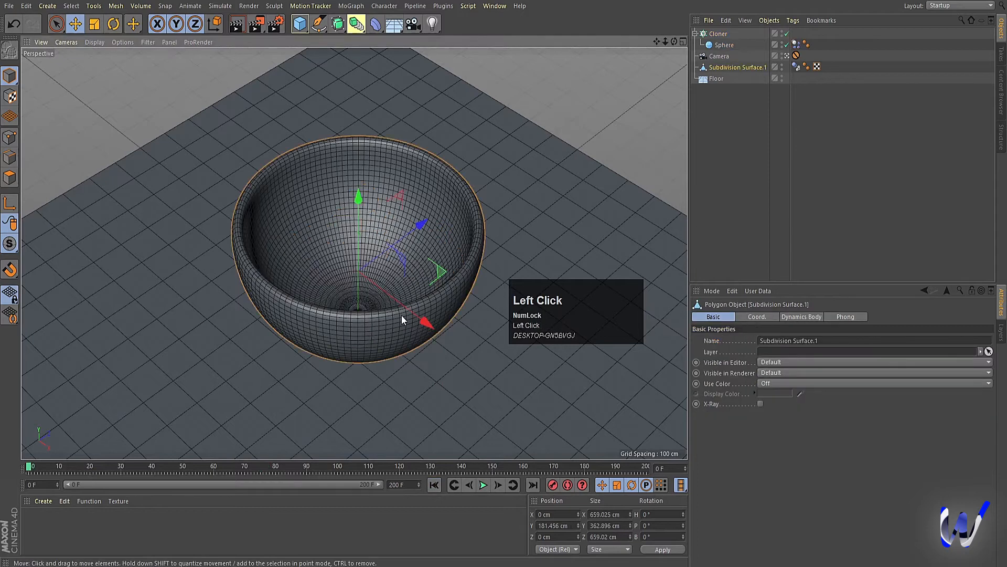
double_click(722, 66)
type("bow")
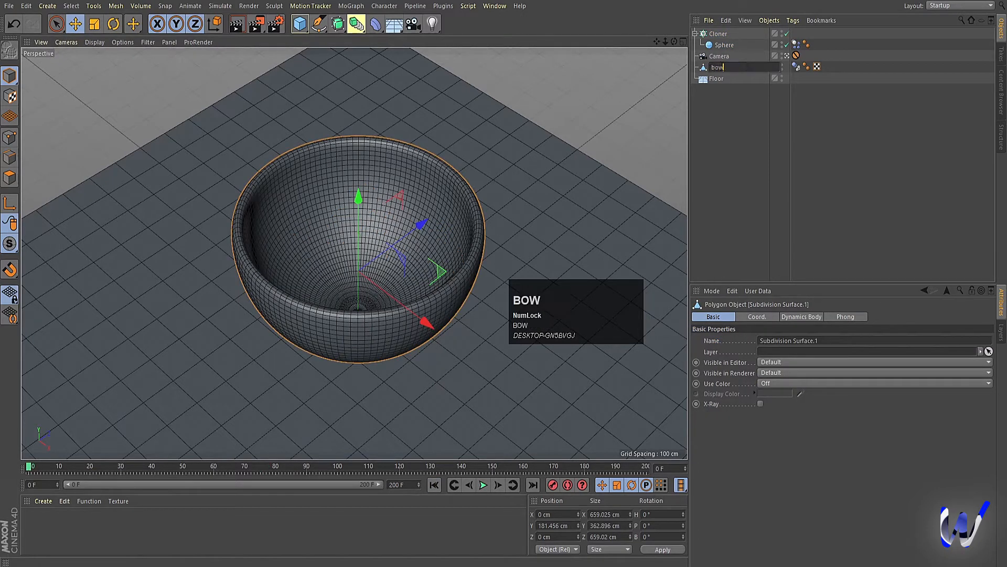
type("l")
key("Return")
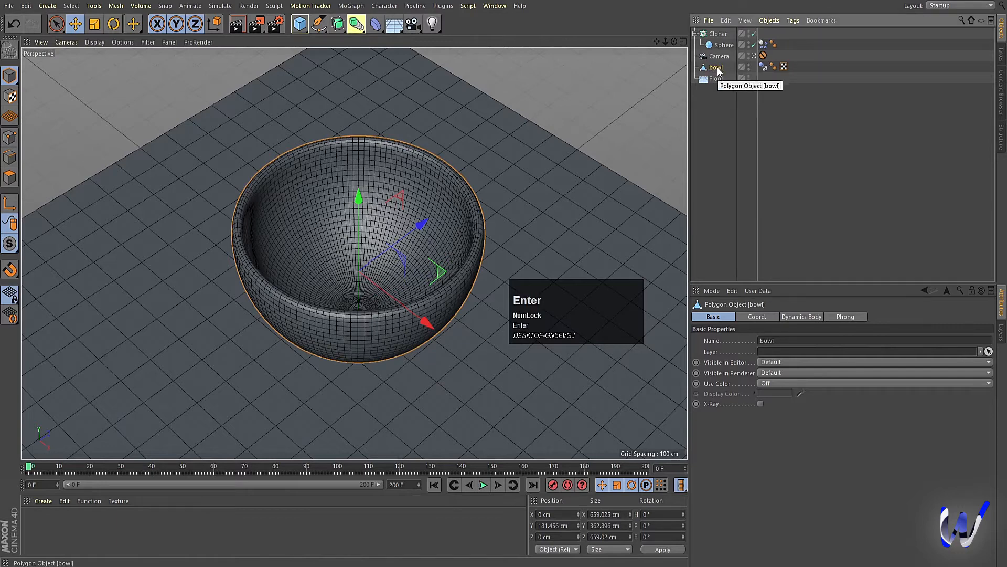
Duplicate the bowl, hide the copy in the editor and renderer, and delete the copy's Dynamics Body tag.
left_click_drag(710, 62, 710, 62, "ctrl")
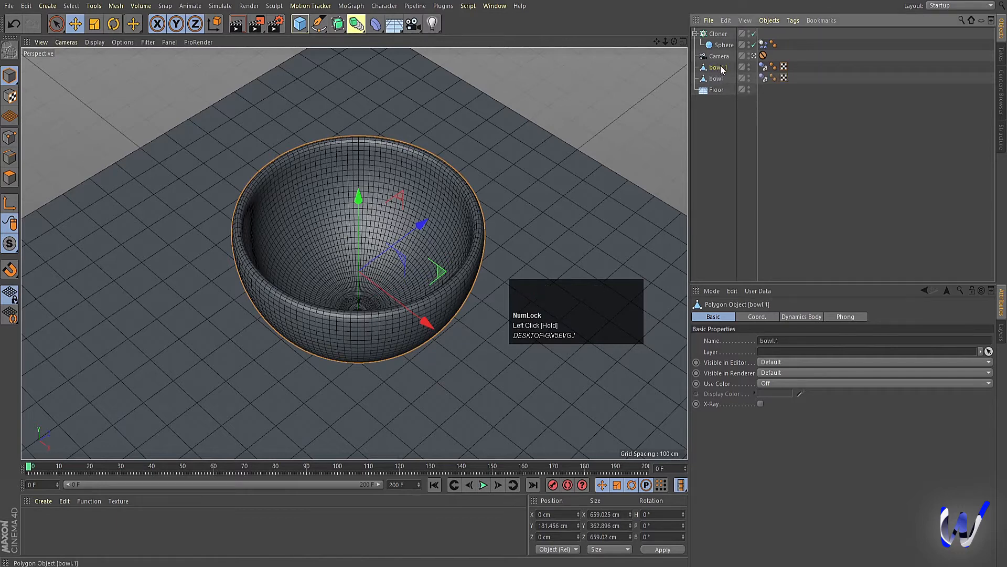
left_click(722, 67)
left_click(748, 68, "alt")
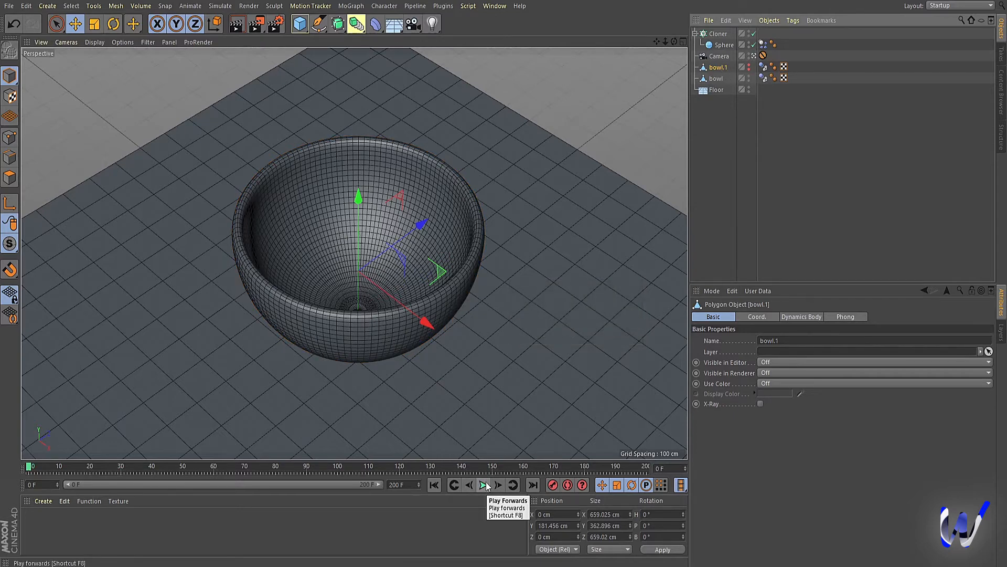
left_click(763, 67)
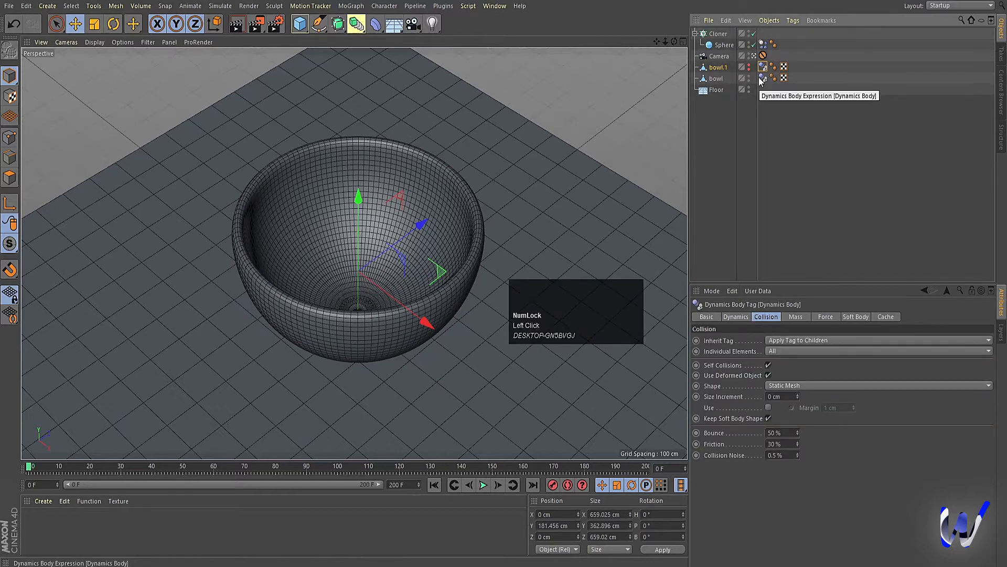
key("Delete")
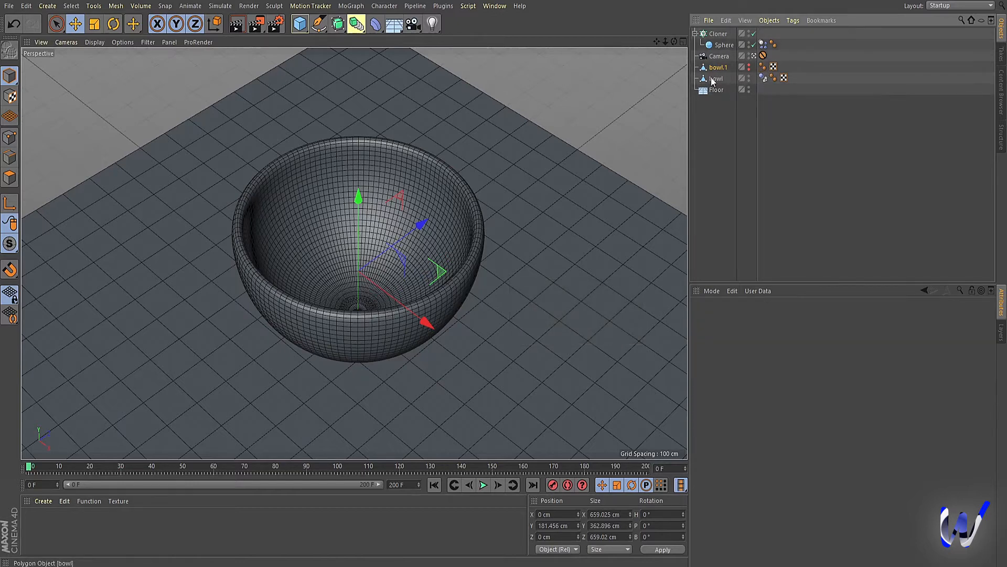
Deselect everything and play the simulation until the spheres settle in the bowl, stopping at frame 79.
left_click(472, 270)
left_click(738, 144)
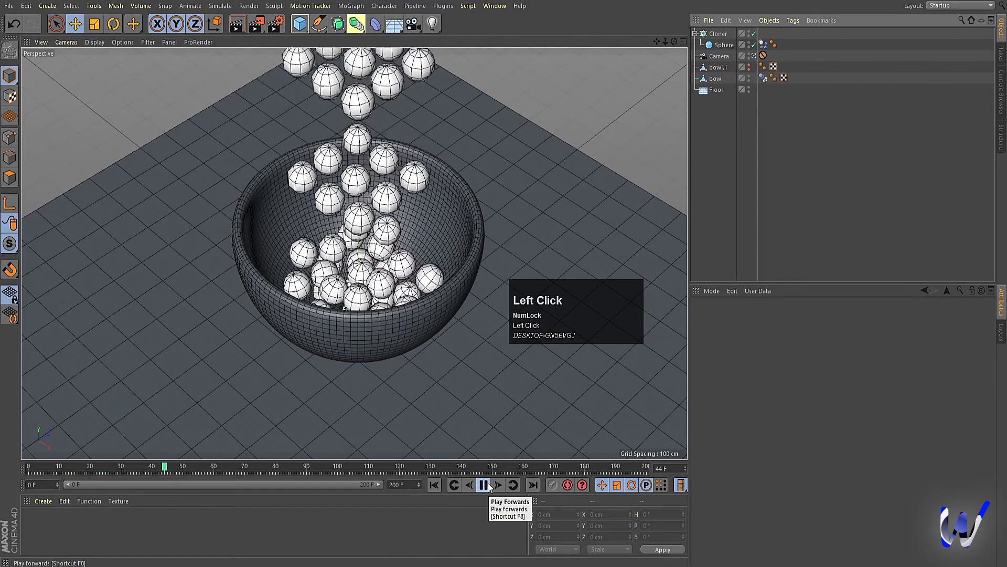
left_click(488, 483)
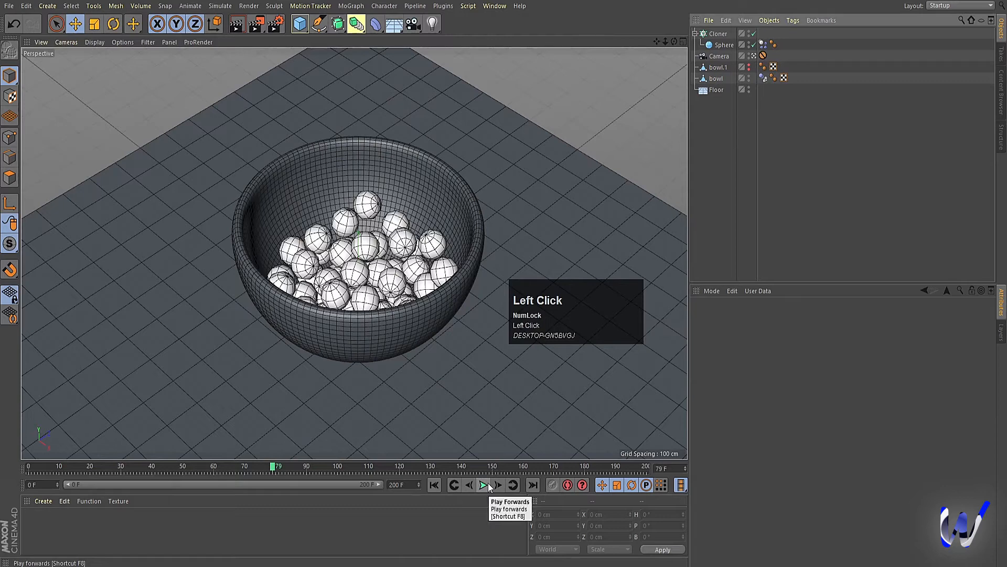
Record a keyframe for the visible bowl's X position of 0 cm at frame 80, and move to frame 110.
left_click_drag(272, 473, 276, 473)
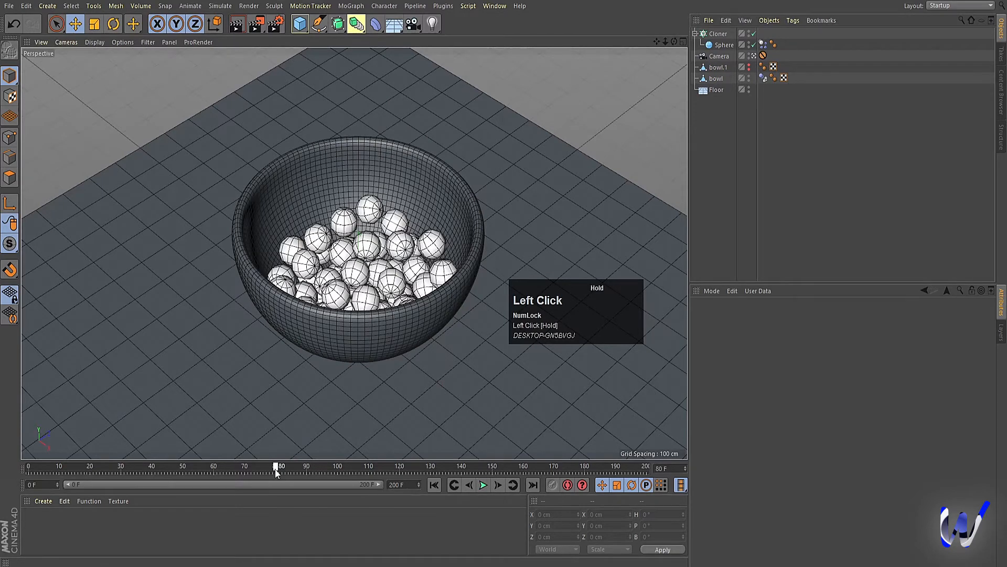
left_click(716, 79)
left_click(752, 317)
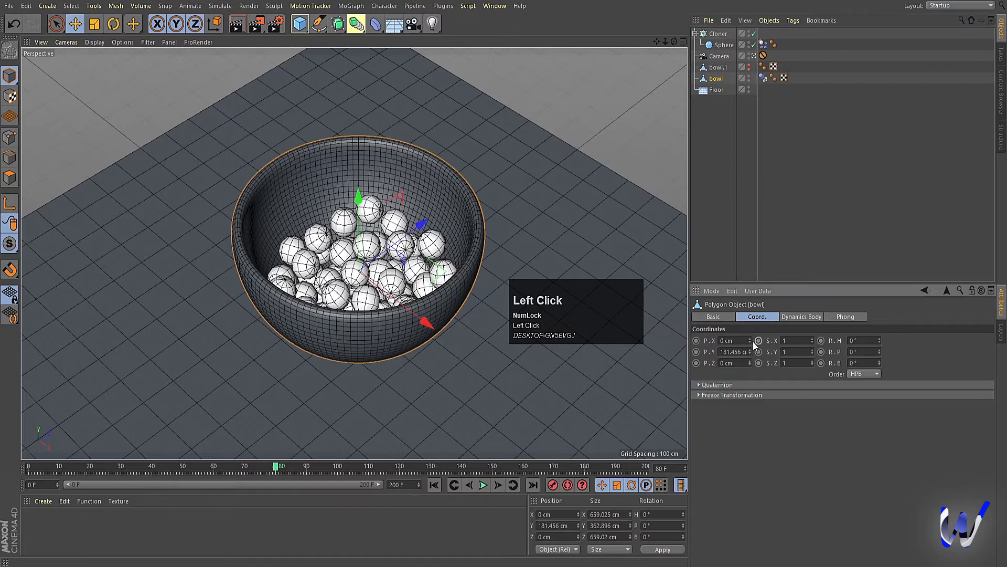
left_click(749, 340)
key("ctrl+z")
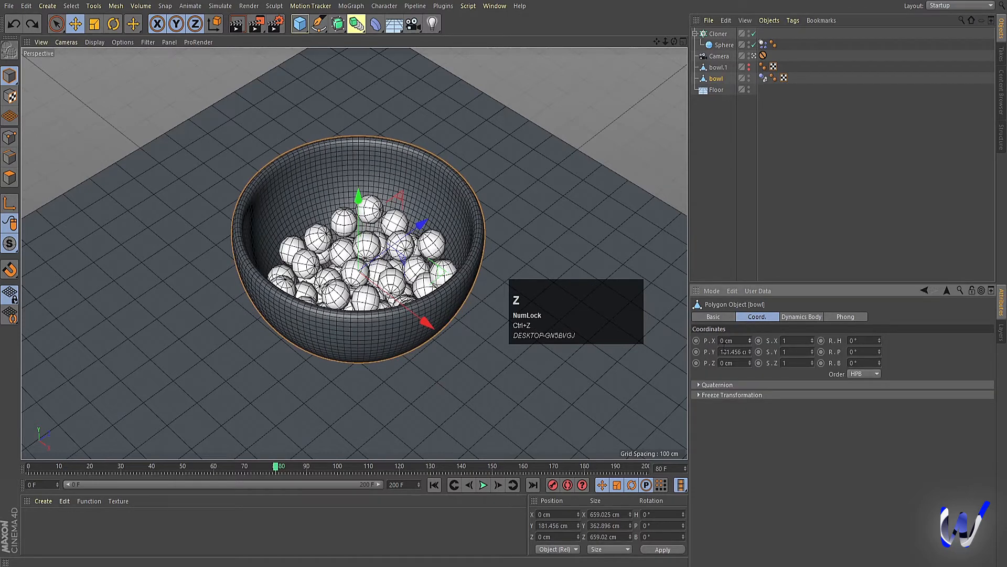
left_click(696, 341)
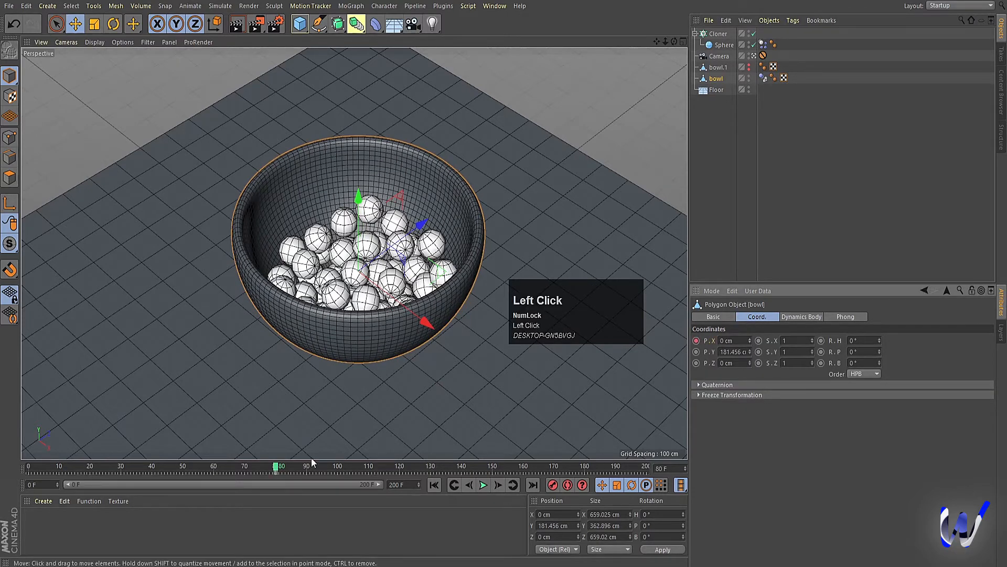
left_click(369, 467)
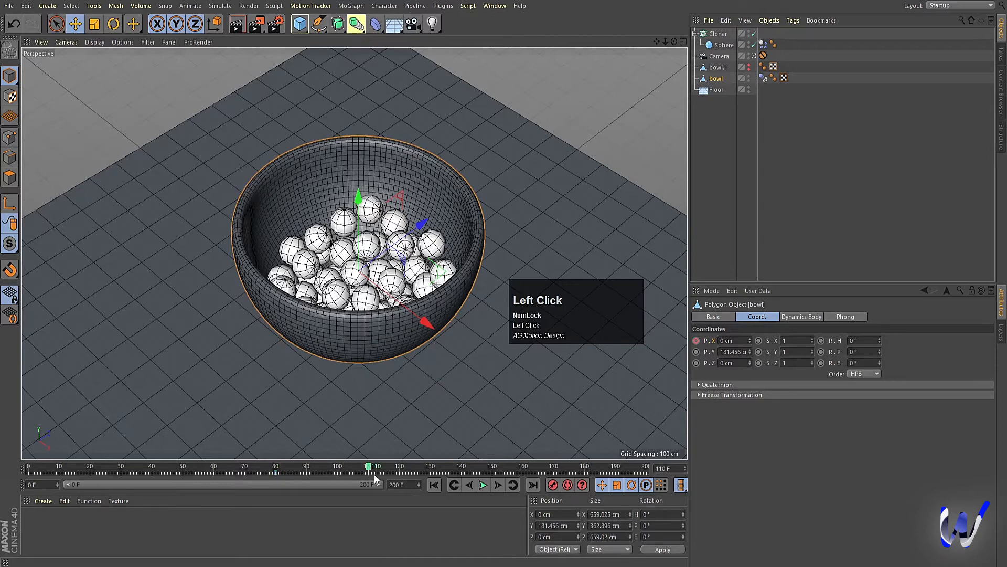
Move the bowl along X to about -1936 cm in the top view and record its X position keyframe at frame 110.
middle_click(425, 336)
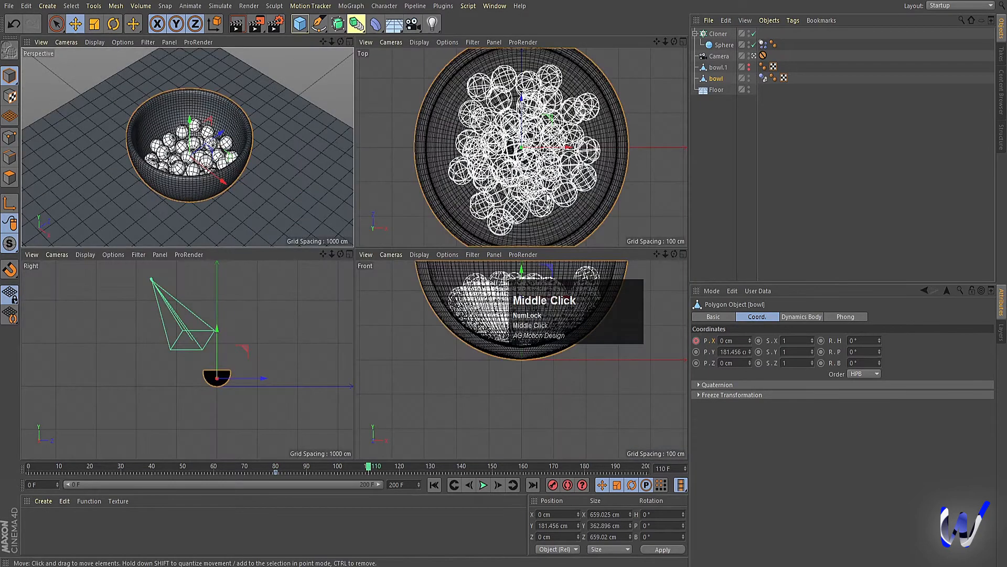
scroll(586, 169, "down", 4)
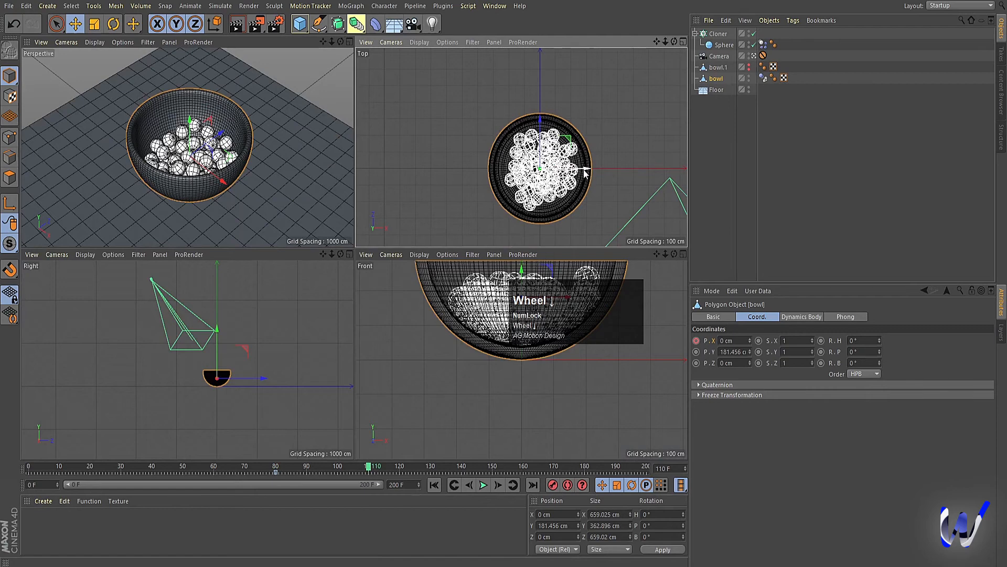
left_click_drag(587, 169, 302, 170)
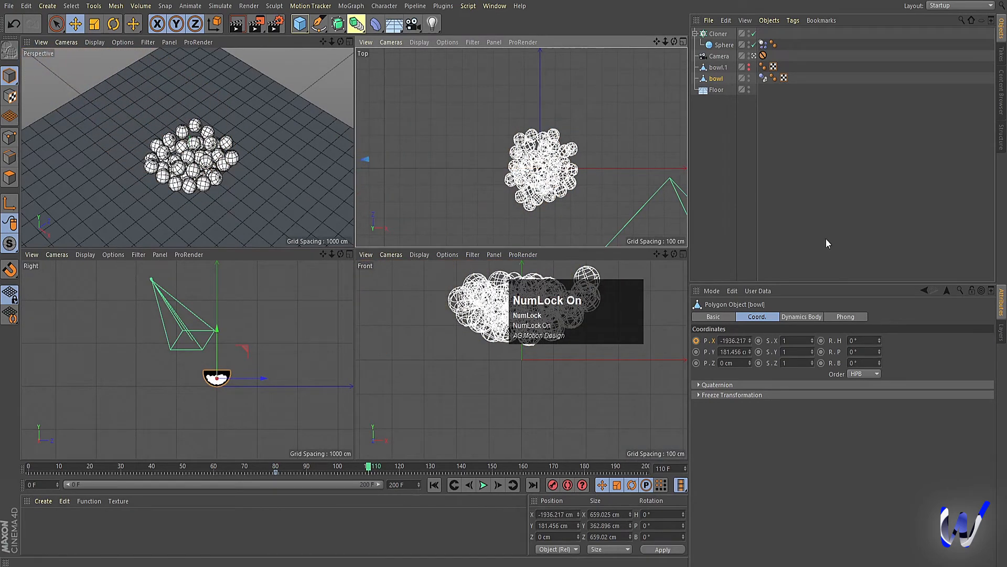
left_click(386, 166)
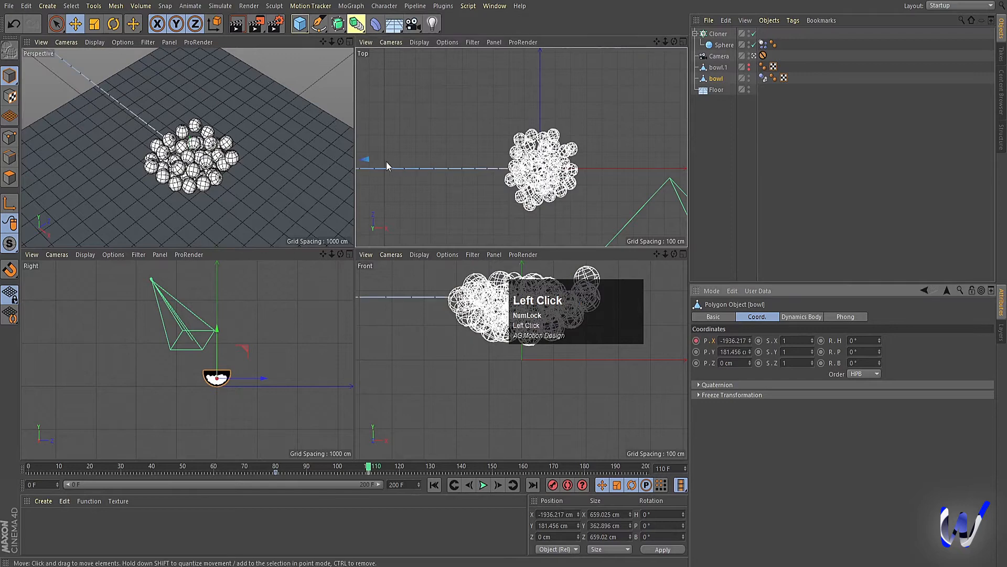
Play the simulation from the first frame in the perspective view to check the bowl's movement with the spheres.
middle_click(301, 159)
left_click(434, 485)
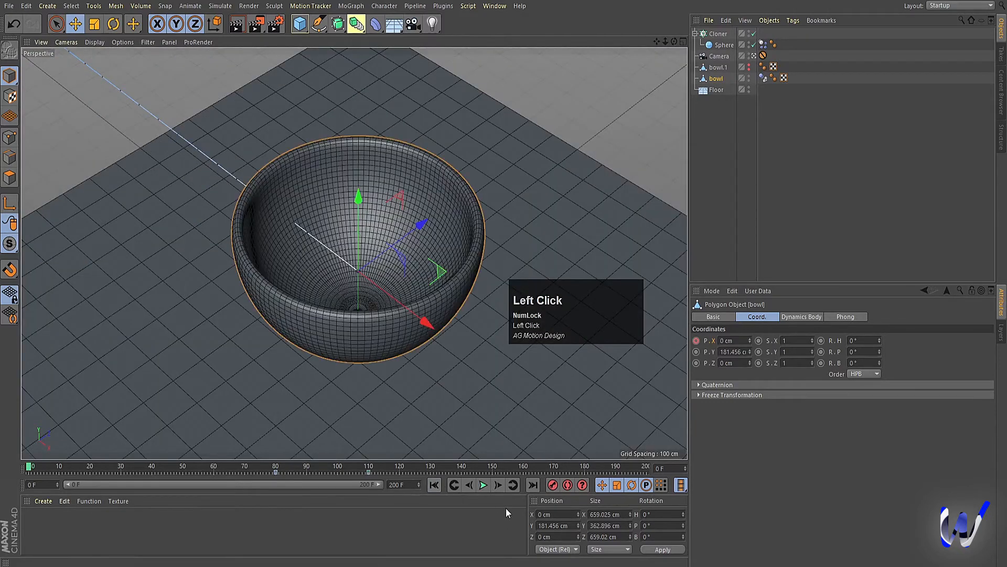
left_click(483, 485)
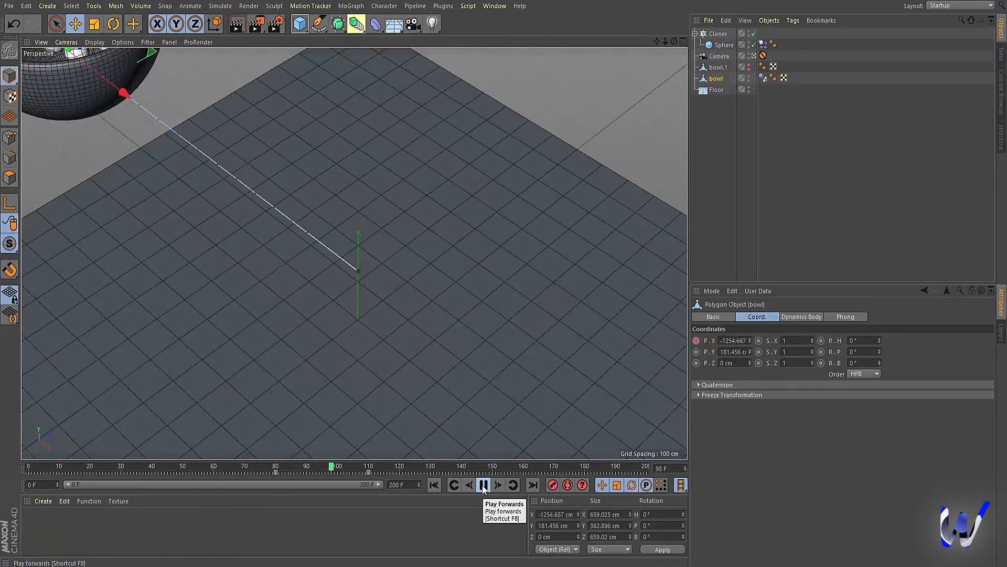
left_click(483, 485)
Move the bowl's end position keyframe to frame 120 and replay the simulation from the start.
left_click_drag(369, 473, 401, 473)
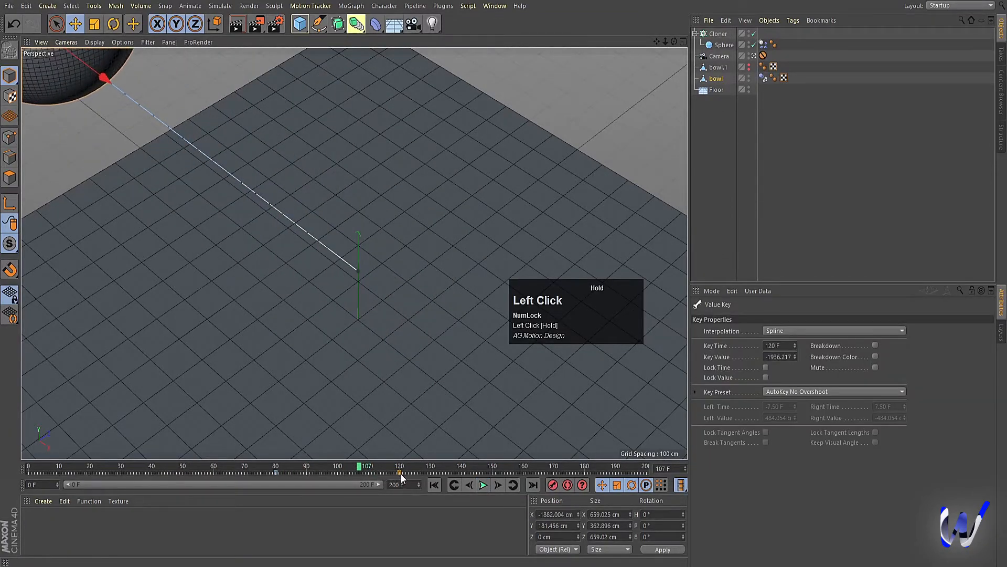
left_click(435, 484)
left_click(486, 485)
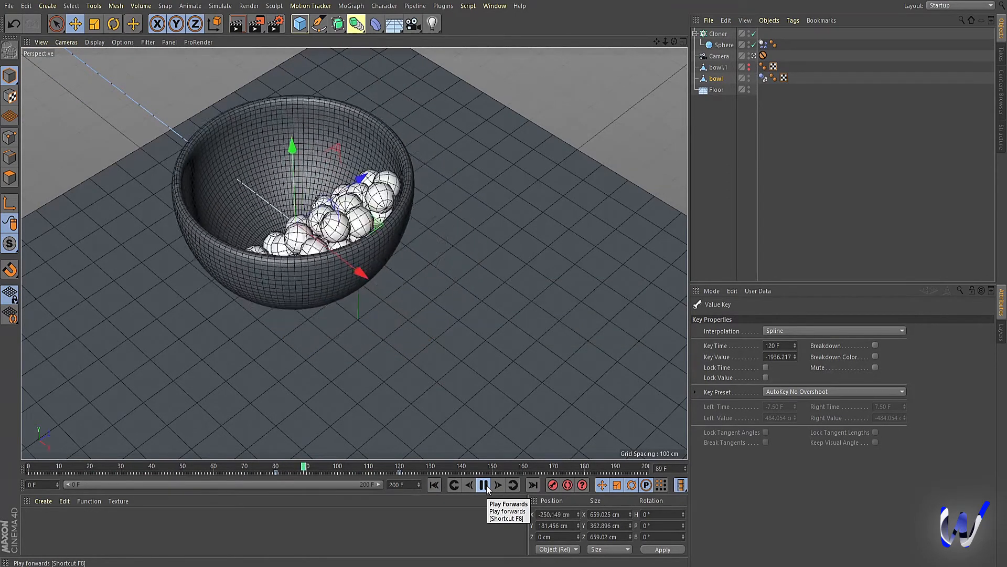
left_click(486, 484)
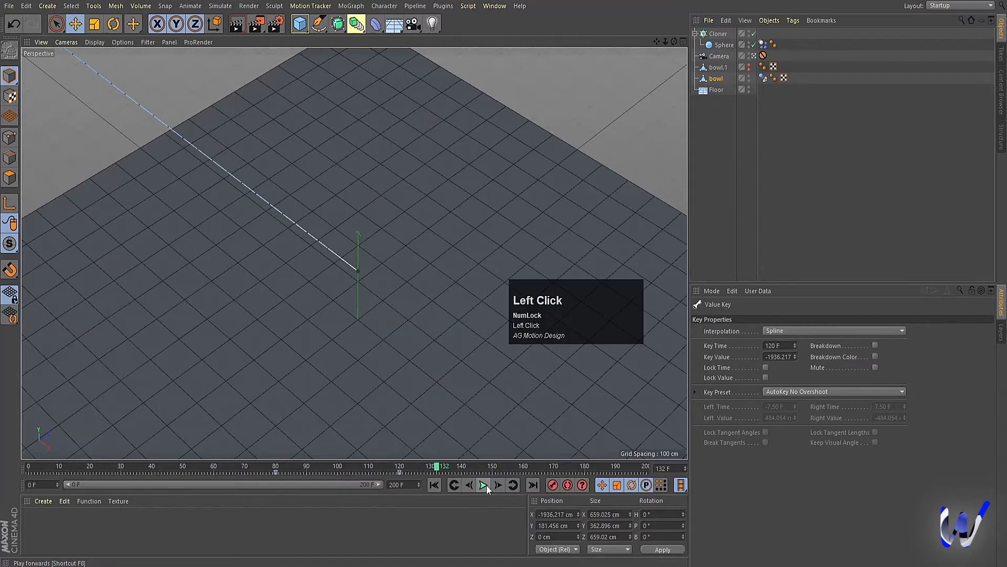
At frame 120, make the hidden bowl.1 copy visible and make it a child of bowl.
left_click_drag(403, 464, 399, 465)
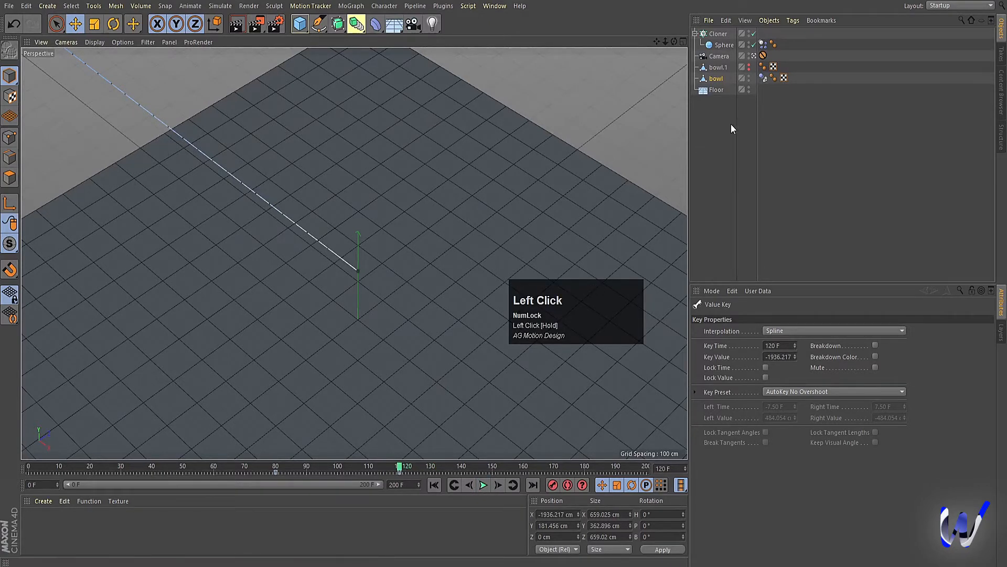
left_click(726, 68)
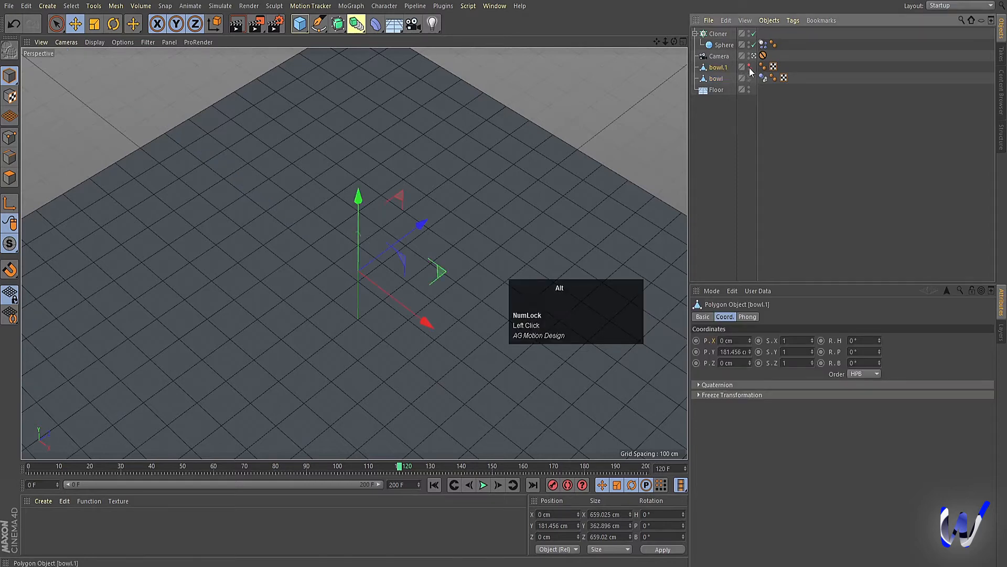
left_click(749, 68, "alt")
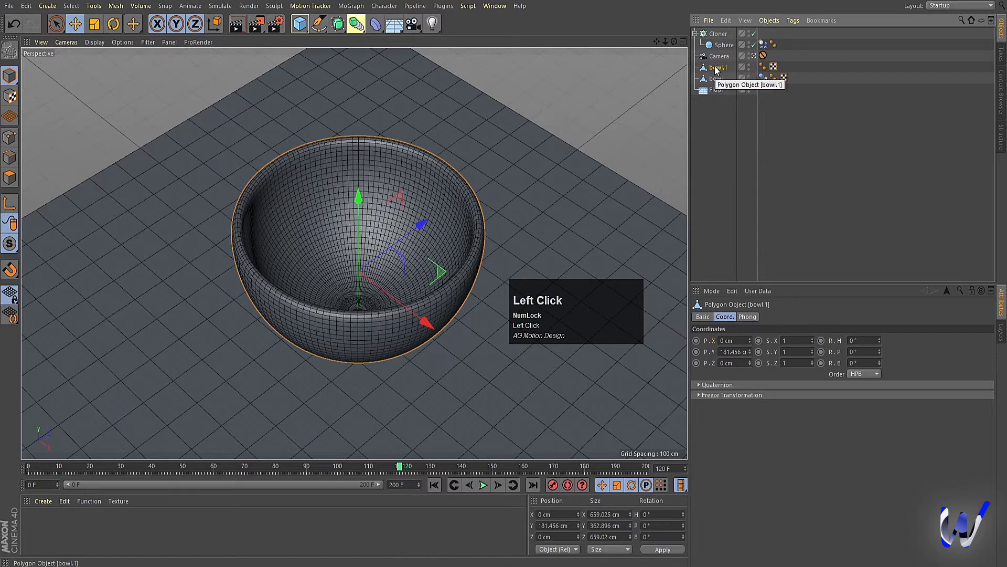
left_click_drag(717, 70, 717, 79)
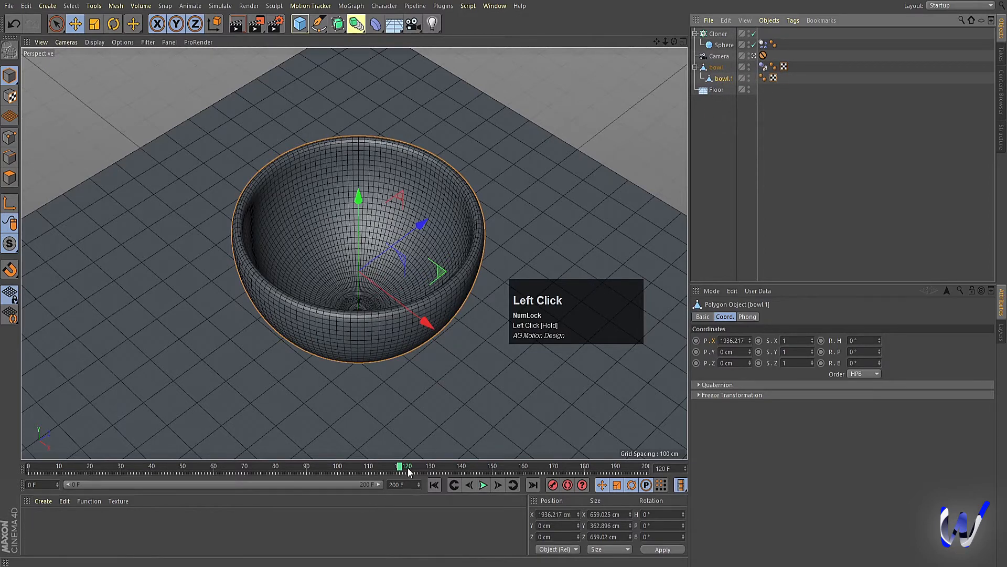
Copy the parent bowl's Dynamics Body tag onto bowl.1 and deselect everything.
left_click(725, 115)
left_click(724, 79)
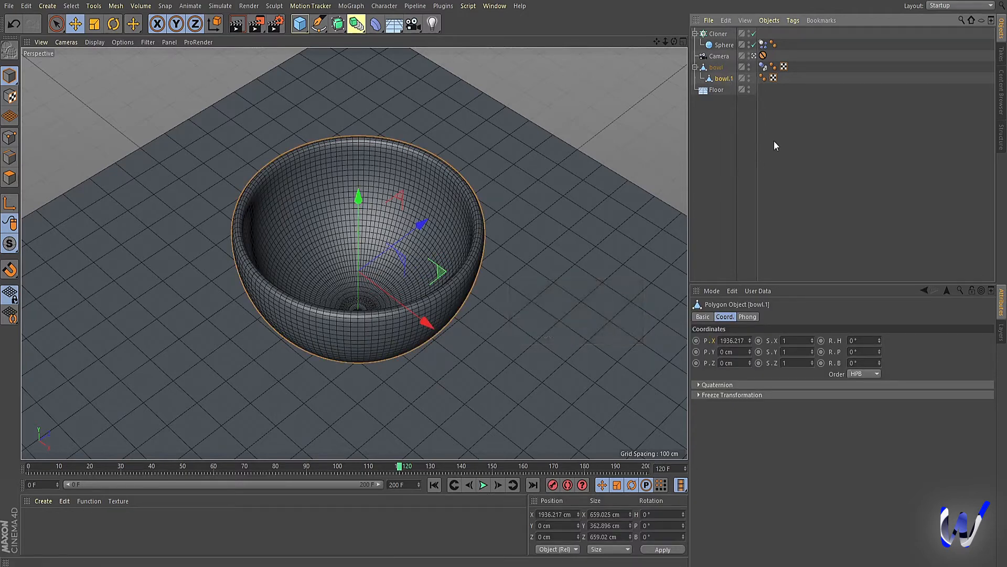
left_click(763, 66)
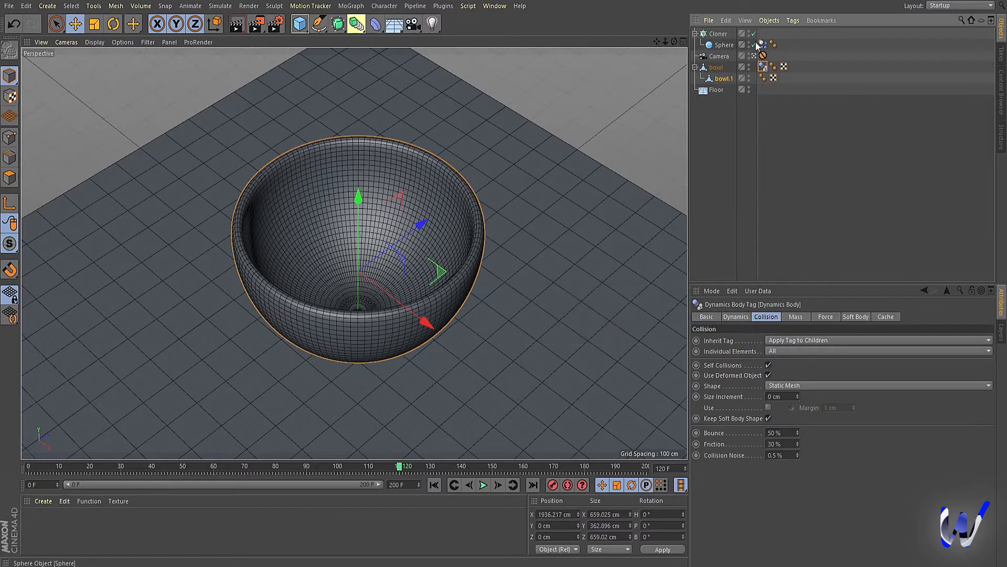
key("ctrl")
left_click_drag(763, 68, 785, 77, "ctrl")
left_click(763, 153)
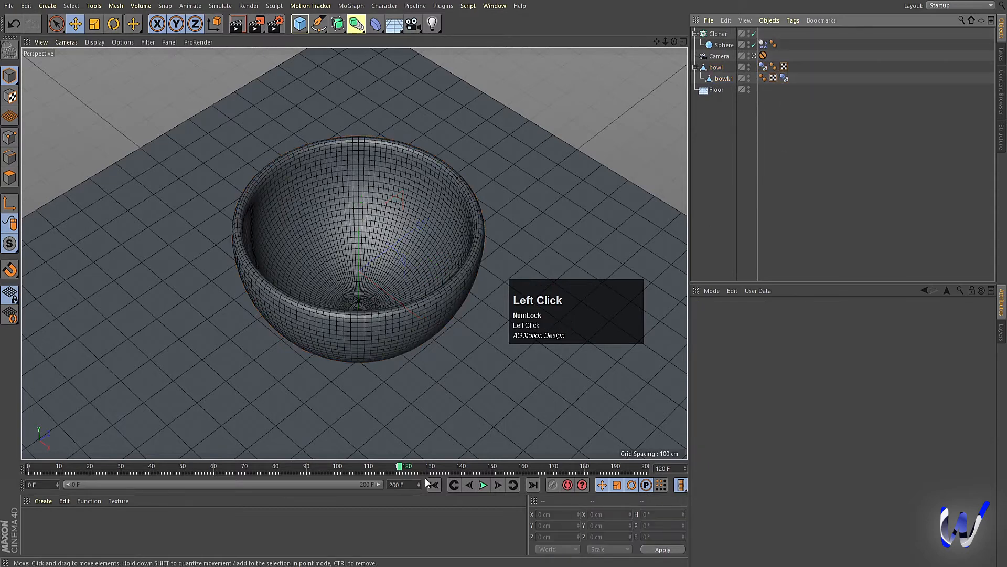
Set the timeline's end frame to 120, play the simulation with both bowls, and return to the first frame.
left_click(399, 485)
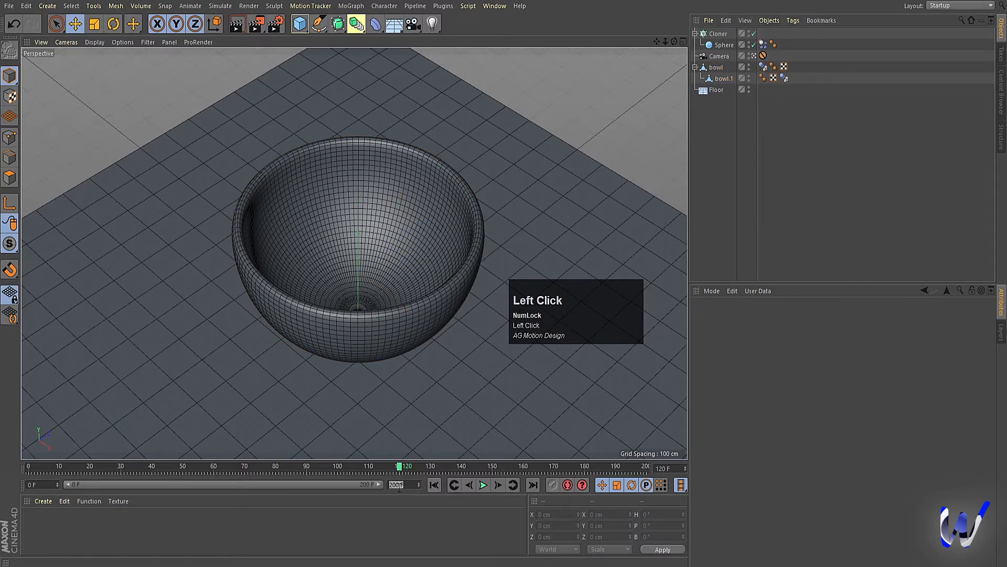
type("120")
key("Return")
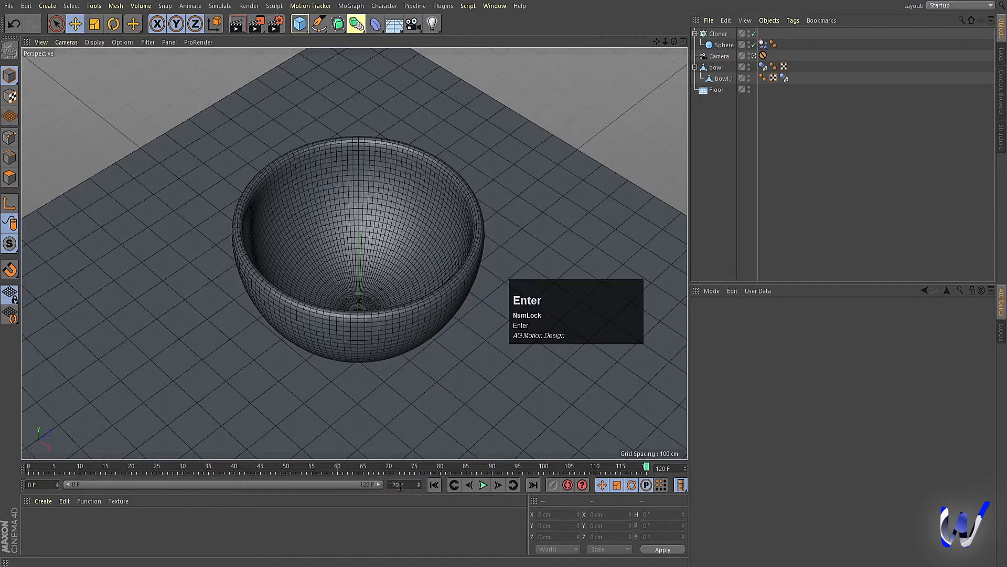
left_click(486, 483)
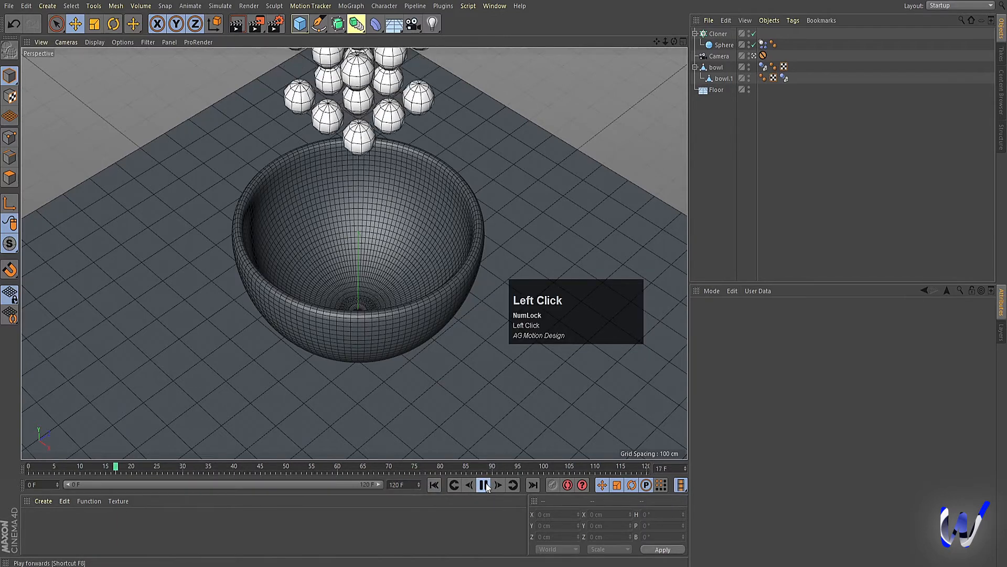
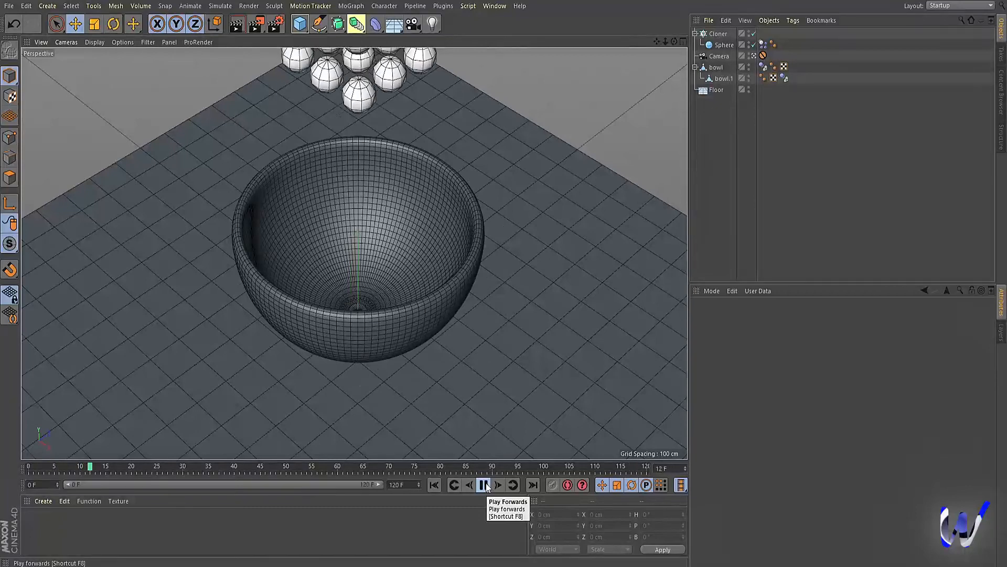
left_click(486, 483)
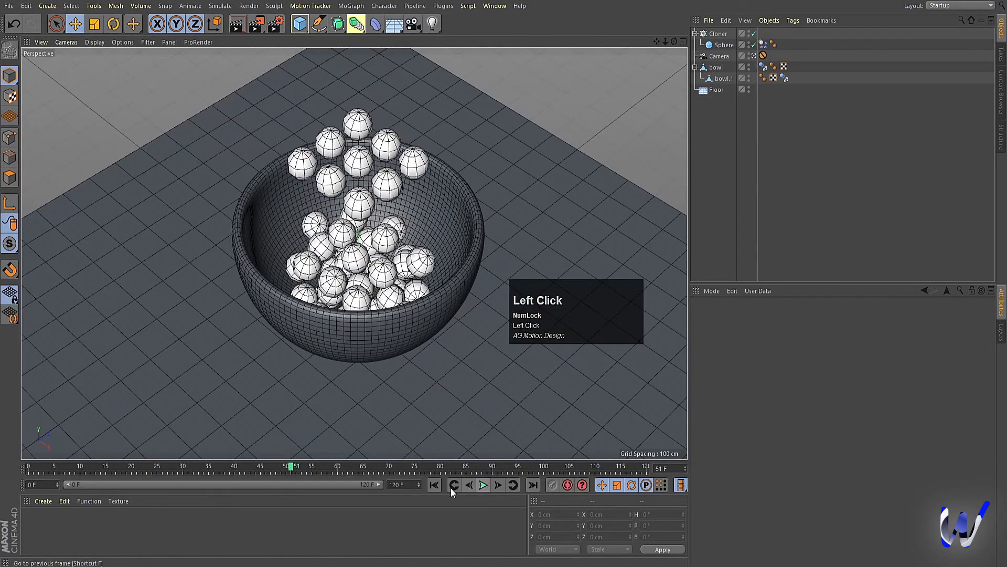
left_click(436, 484)
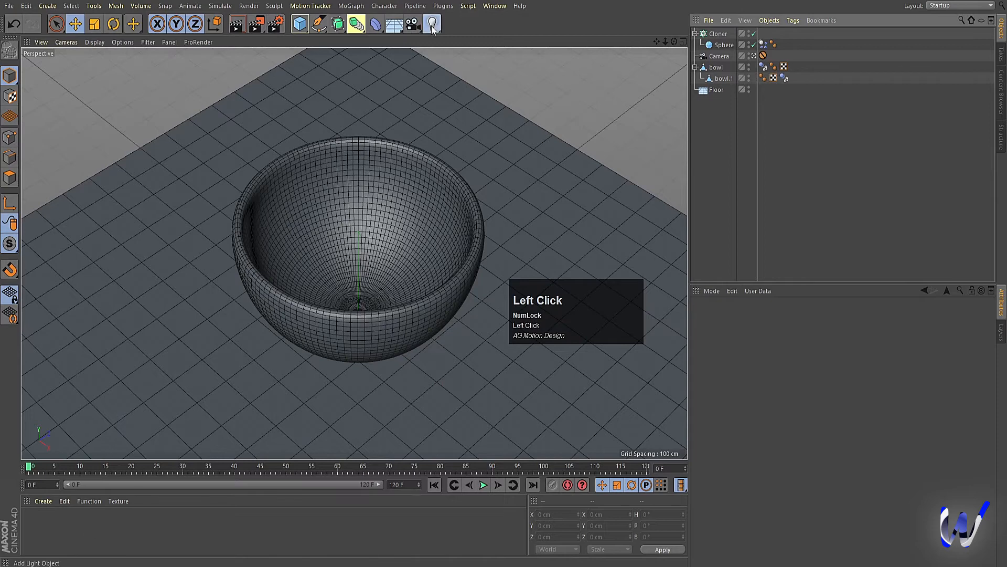
Add an area light to the scene and enlarge its rectangle with the size handles.
left_click_drag(433, 29, 444, 34)
left_click_drag(550, 61, 550, 60)
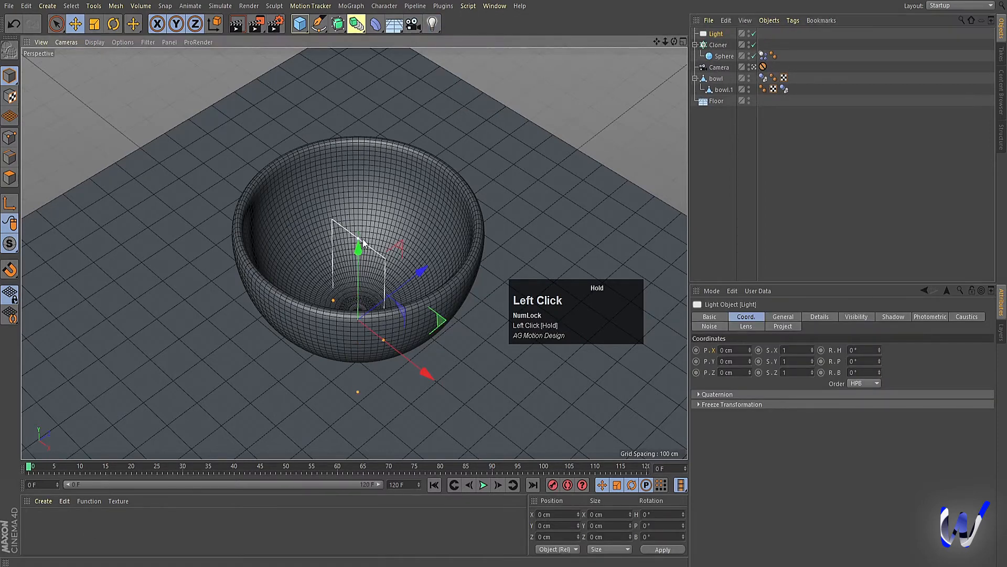
left_click_drag(383, 339, 434, 354)
left_click_drag(373, 267, 358, 236)
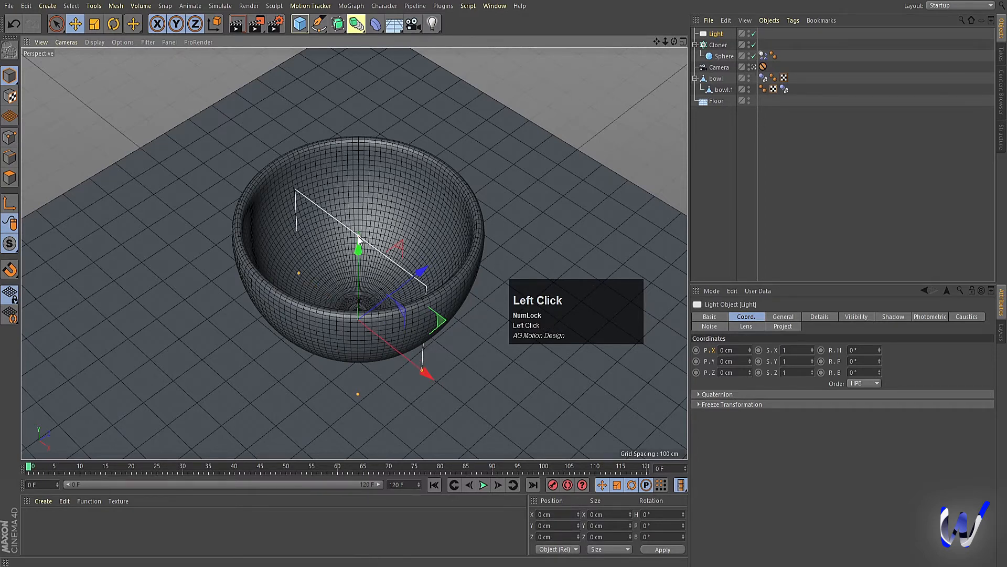
Place the light at about X 1206 cm, Z -1337 cm, and rotate it to about H 45°, P -25°.
middle_click(358, 235)
middle_click(514, 117)
scroll(515, 119, "down", 5)
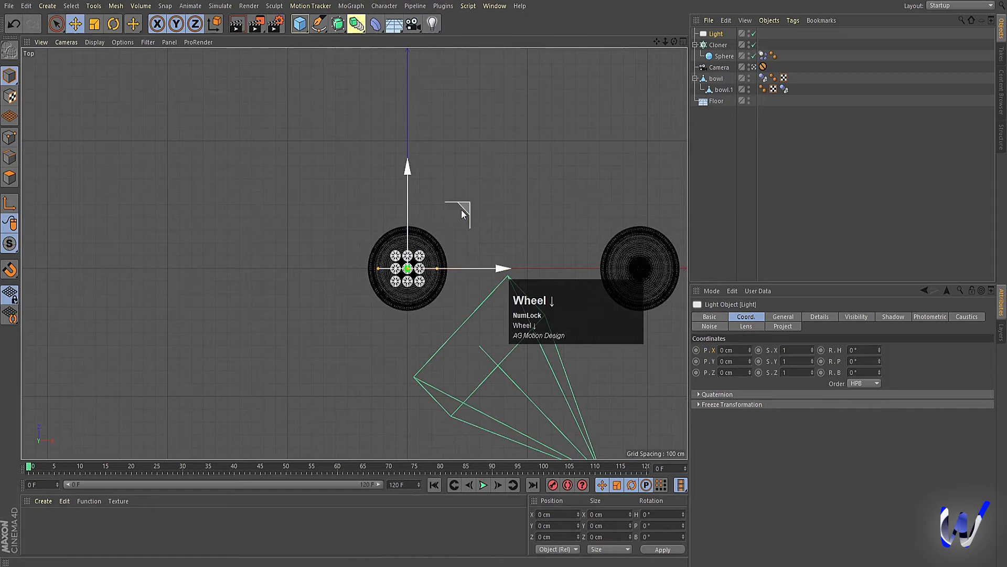
left_click_drag(462, 208, 555, 378)
key("r")
left_click_drag(555, 442, 527, 421)
Raise the light to about Y 1402 cm in the right view.
middle_click(539, 388)
middle_click(112, 354)
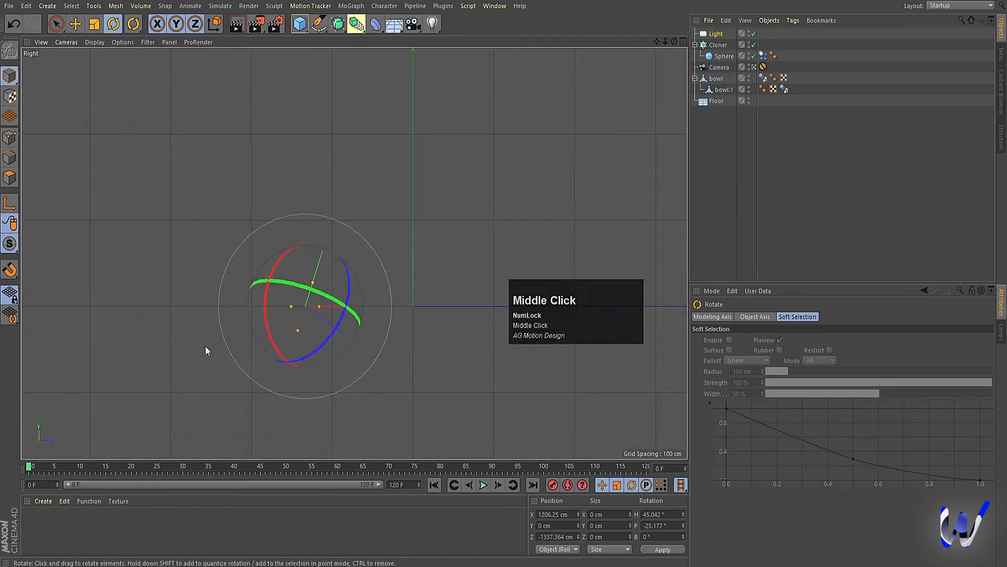
key("e")
key("w")
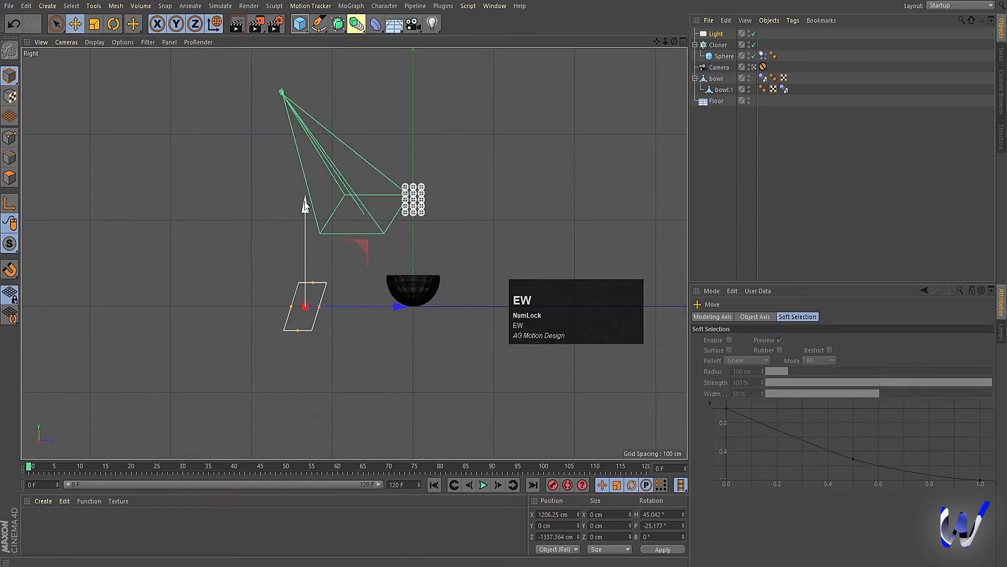
left_click_drag(305, 209, 314, 89)
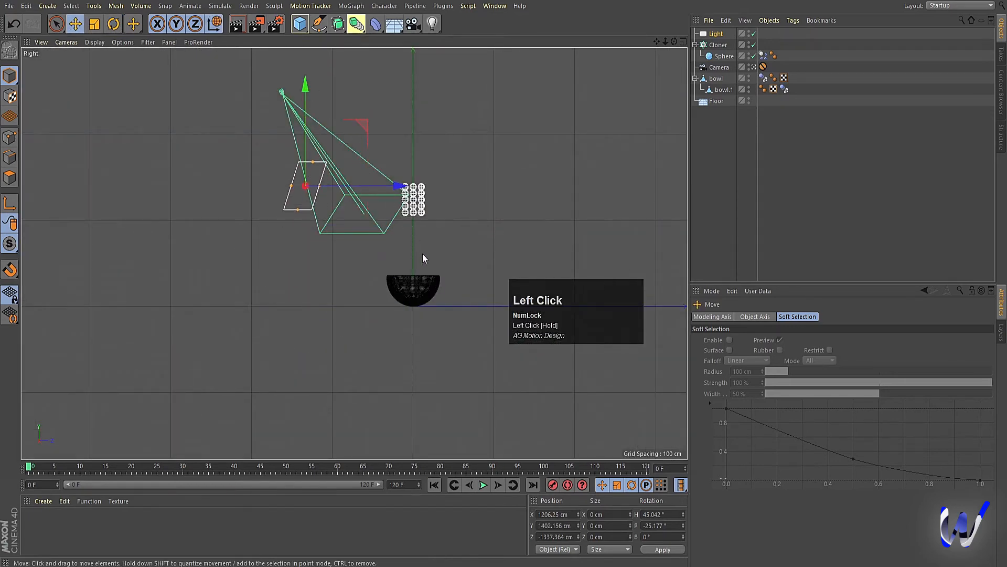
Shift the light to about X 1246 cm, Z -1289 cm in the top view.
middle_click(423, 253)
middle_click(559, 235)
middle_click_drag(559, 235, 341, 291, "alt")
left_click(476, 336)
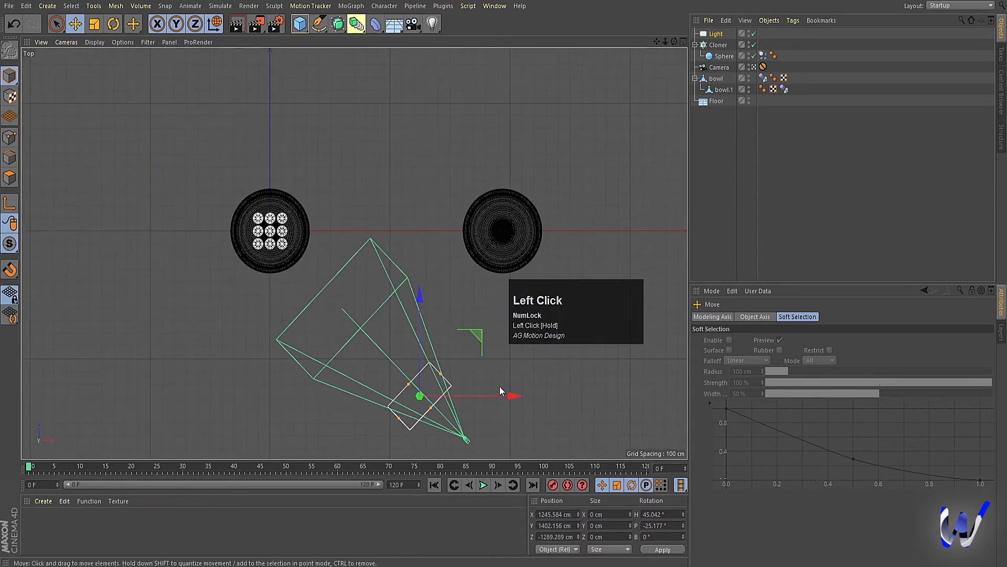
Duplicate the light across to about X -1416 cm and rotate the copy to a heading of about -47°.
left_click_drag(512, 401, 190, 392, "ctrl")
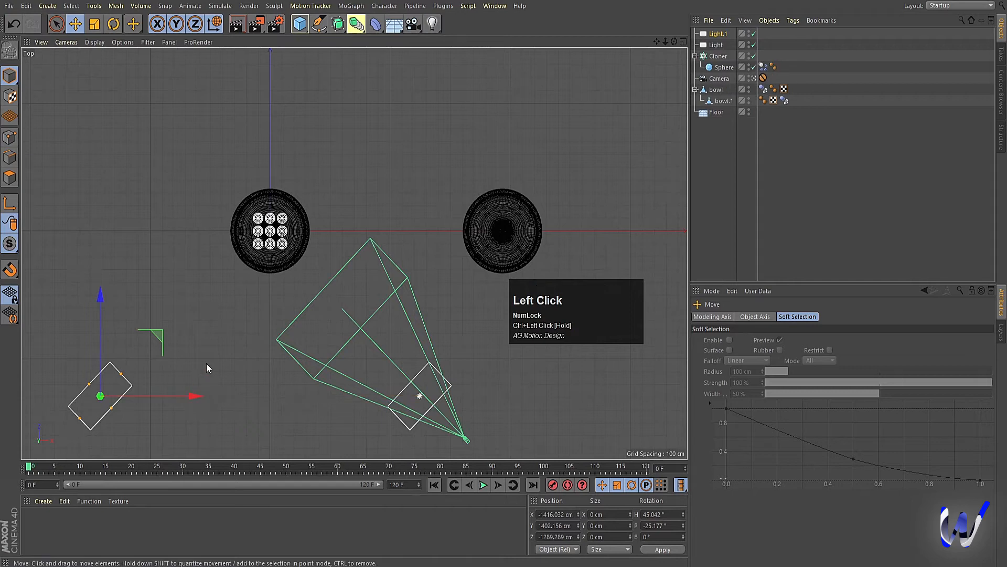
key("r")
key("w")
left_click_drag(134, 349, 149, 434)
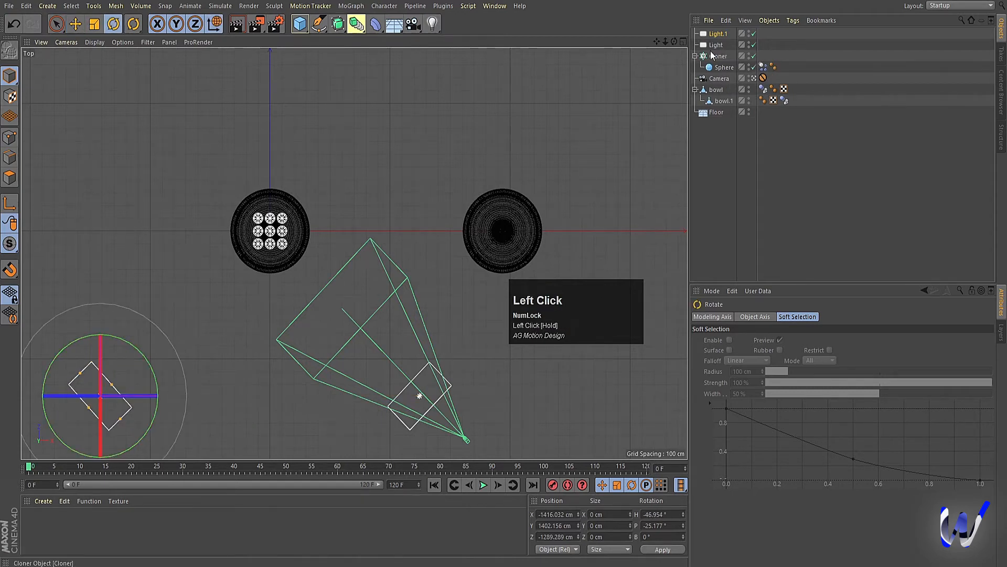
Turn on shadows for the first light and set the duplicate light's shadow to Area.
left_click(713, 46)
left_click(790, 317)
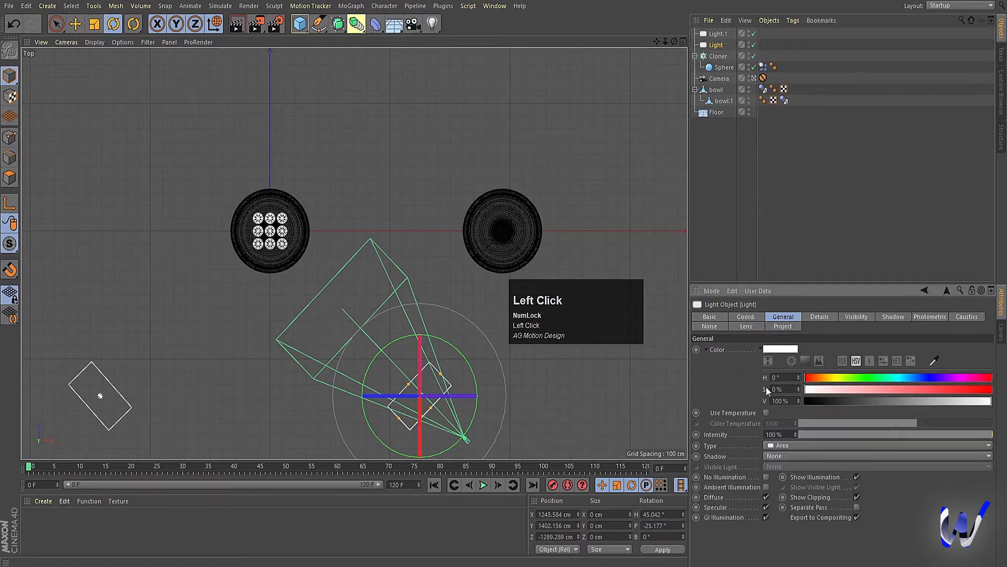
left_click(775, 456)
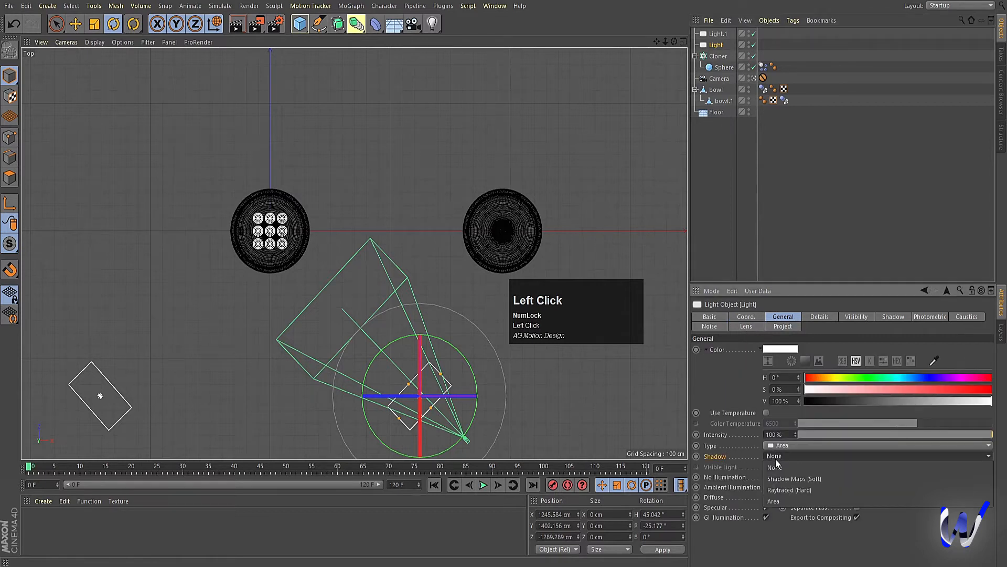
left_click(776, 490)
left_click(717, 35)
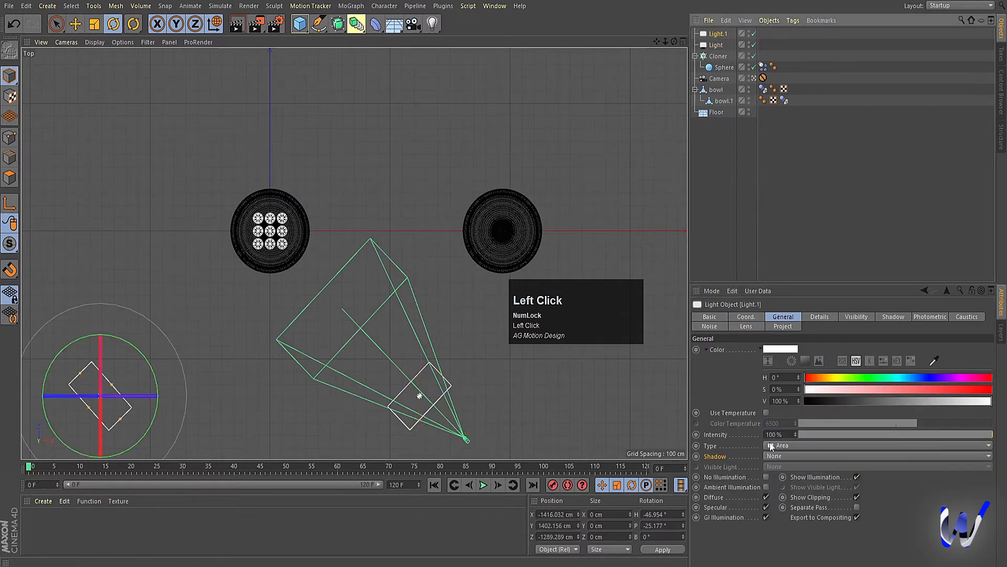
left_click(773, 458)
left_click(780, 500)
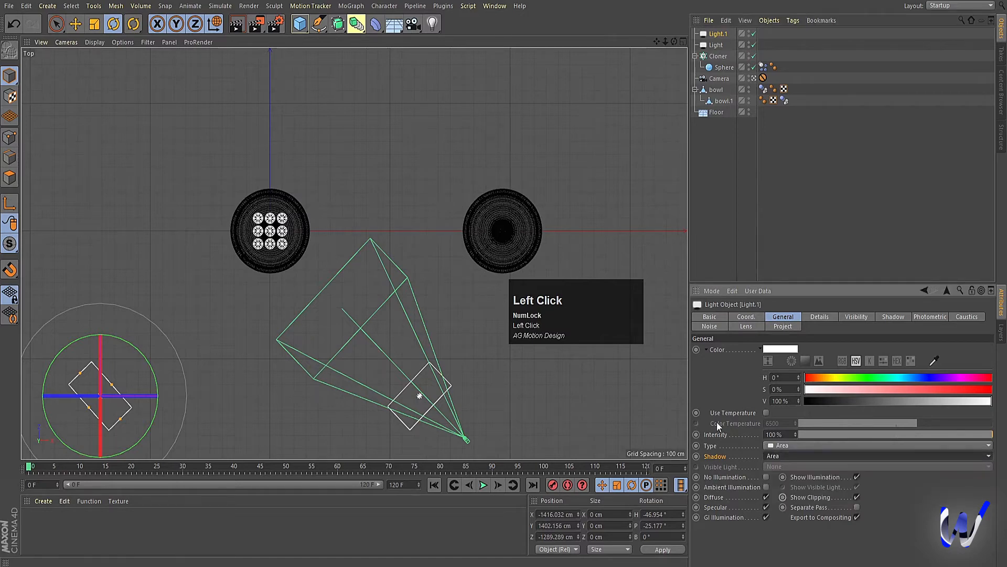
Render a preview of the perspective view to check the shadows from the two area lights.
middle_click(387, 279)
middle_click(193, 167)
key("ctrl+r")
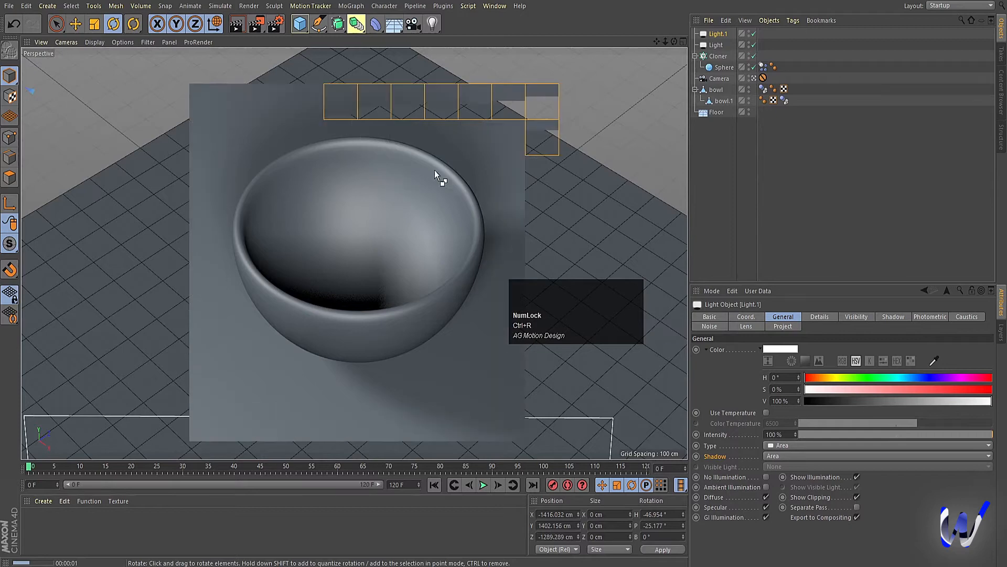
middle_click(308, 218)
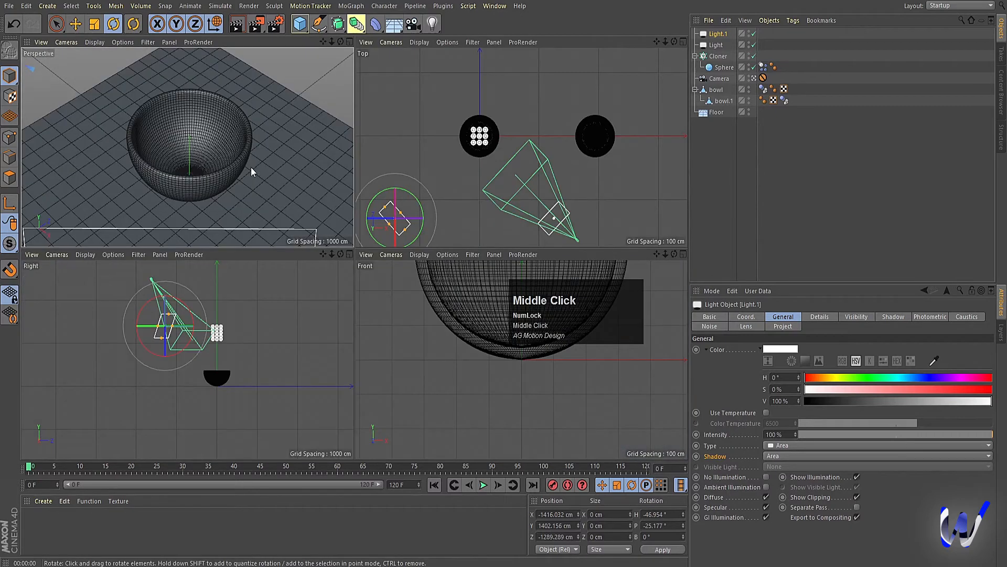
Move Light and Light.1 together in the top view to about Z -1176 cm, shifting them about 118 cm along X.
middle_click(626, 165)
left_click(716, 45, "shift")
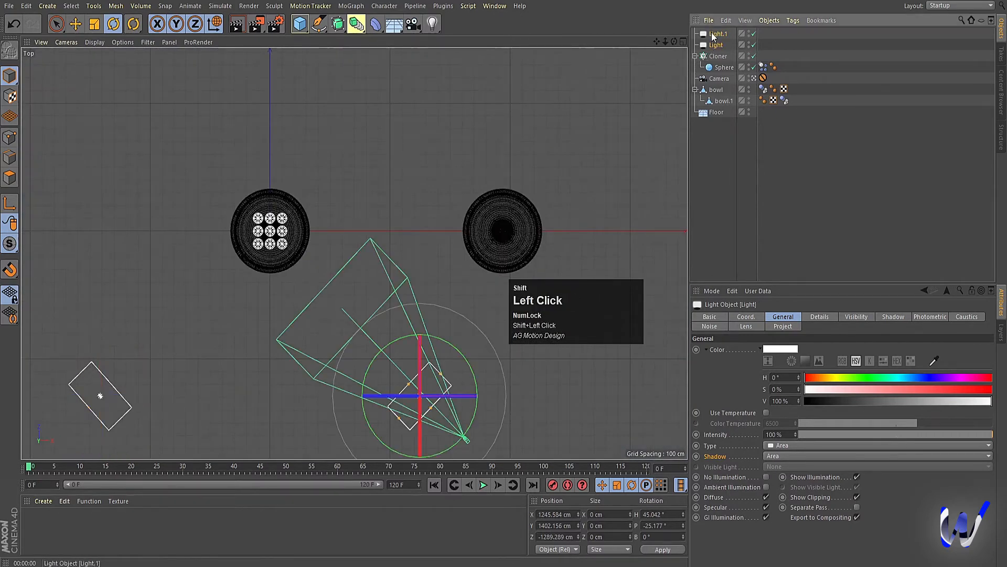
key("e")
mouse_move(320, 334)
left_mouse_down()
mouse_move(346, 322)
mouse_move(334, 321)
left_mouse_up()
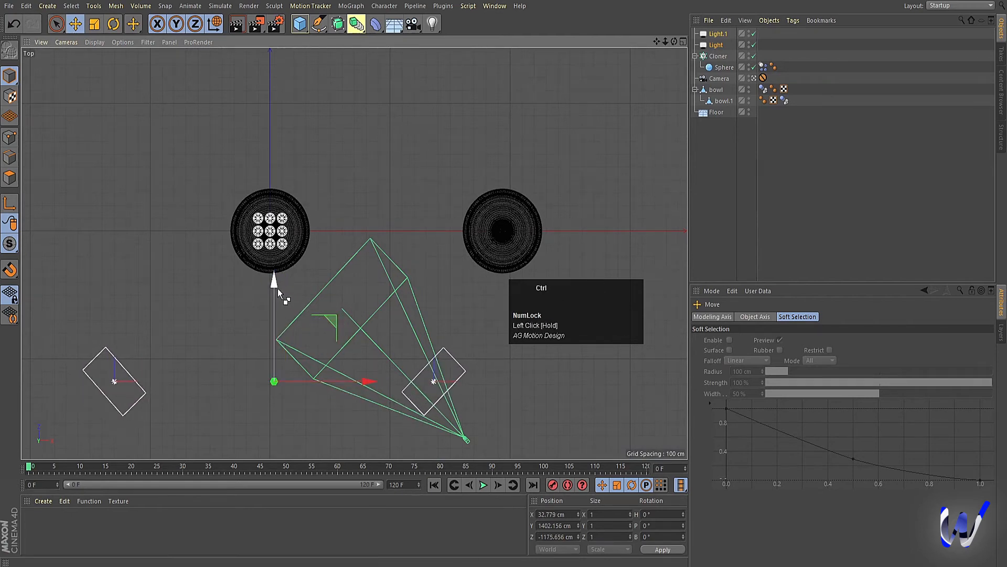
Duplicate both lights to the far side of the bowls at about Z 1136 cm.
left_click_drag(275, 286, 275, 90, "ctrl")
middle_click_drag(280, 298, 346, 279, "alt")
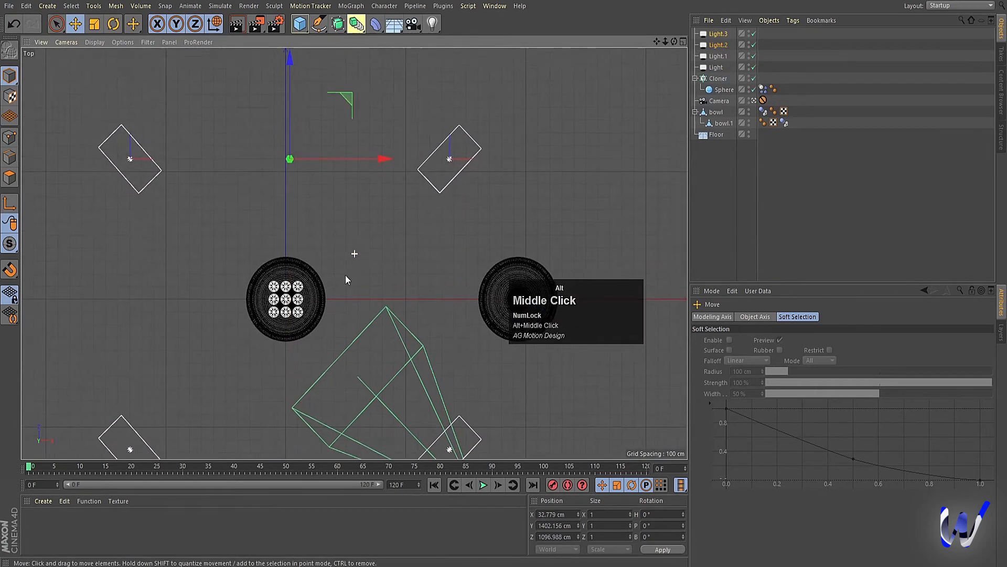
left_click_drag(297, 80, 292, 71)
Rotate the two duplicated lights to a heading of about 182° and move them back to about Z 1447 cm.
key("r")
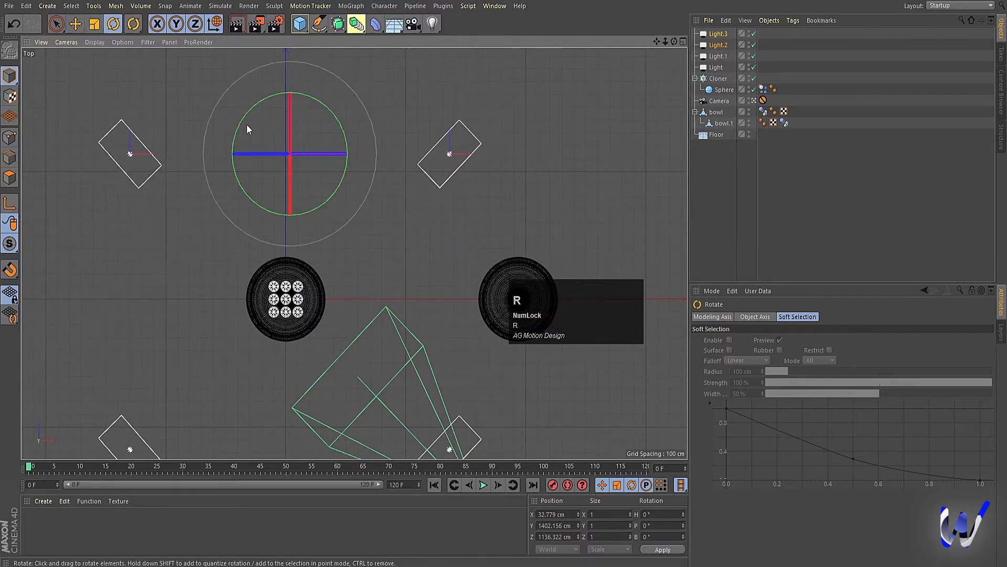
left_click_drag(248, 129, 340, 193)
key("e")
left_click_drag(289, 124, 289, 84)
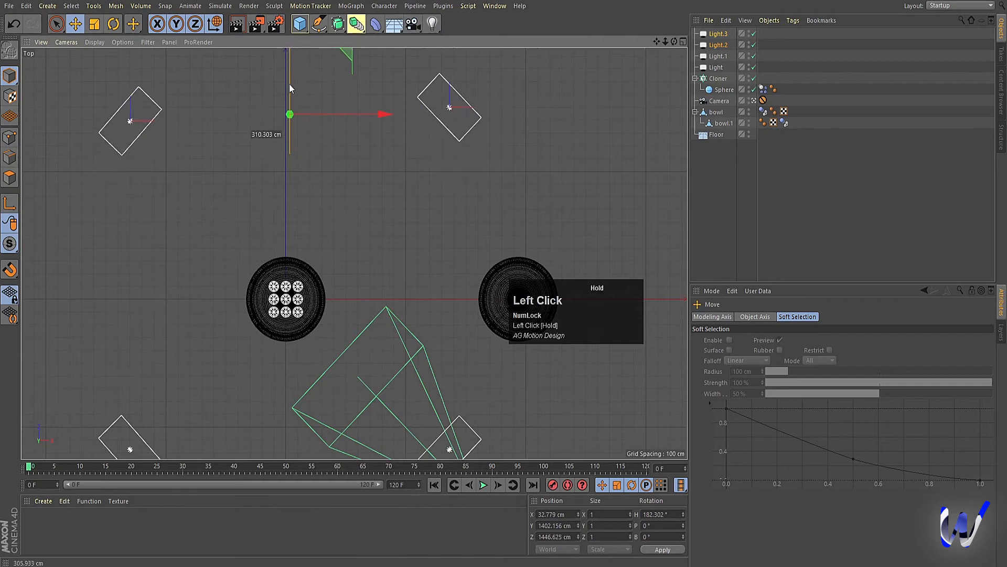
Render a preview of the perspective view to check the lighting from all four lights.
middle_click(290, 88)
middle_click(303, 204)
key("ctrl+r")
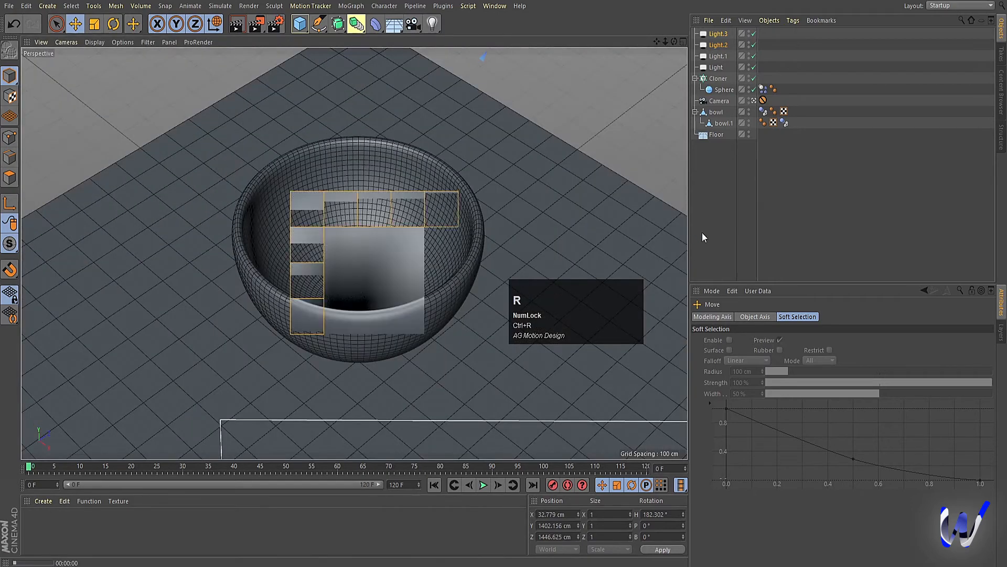
Create a new material and apply it to the floor.
left_click(756, 208)
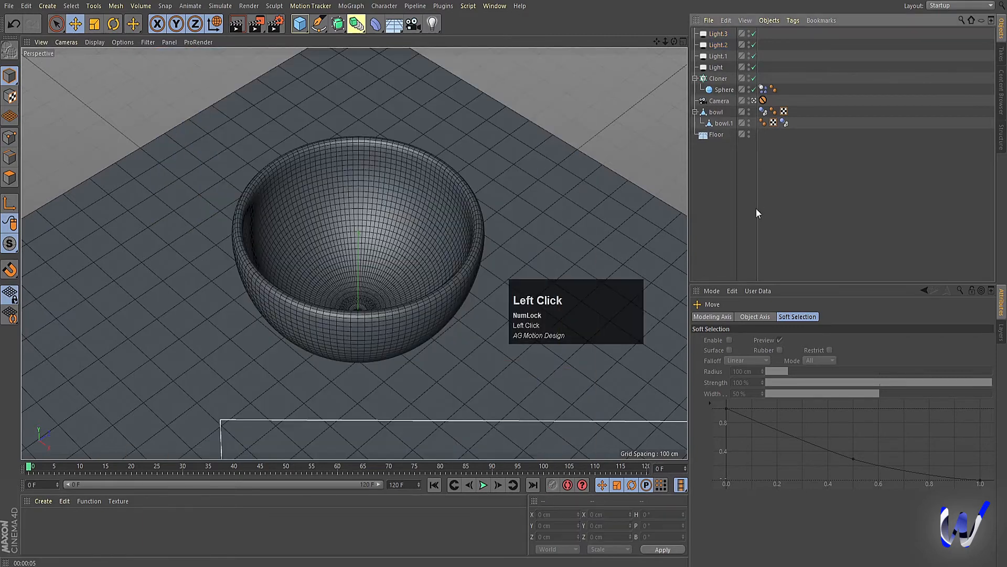
double_click(60, 527)
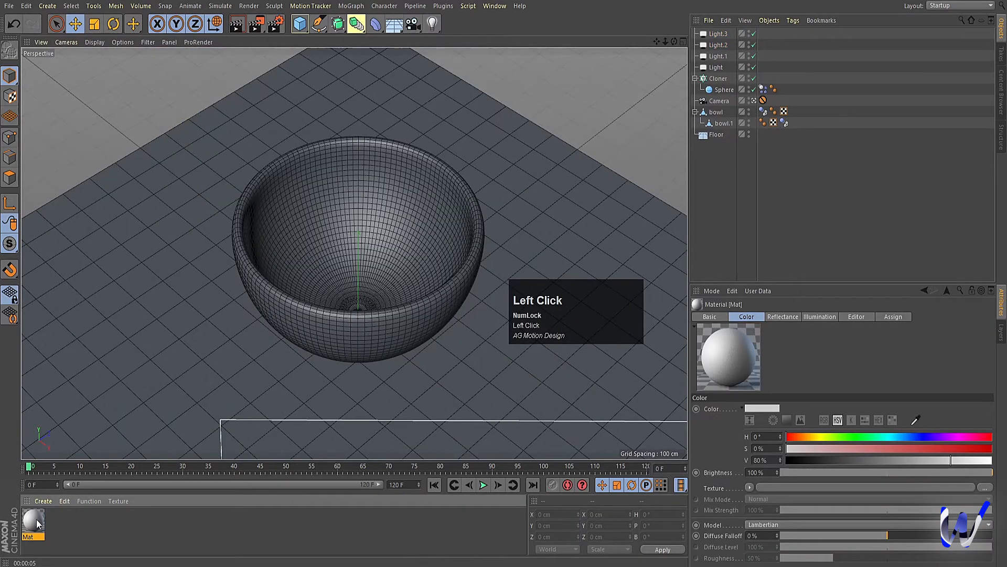
left_click_drag(36, 519, 108, 379)
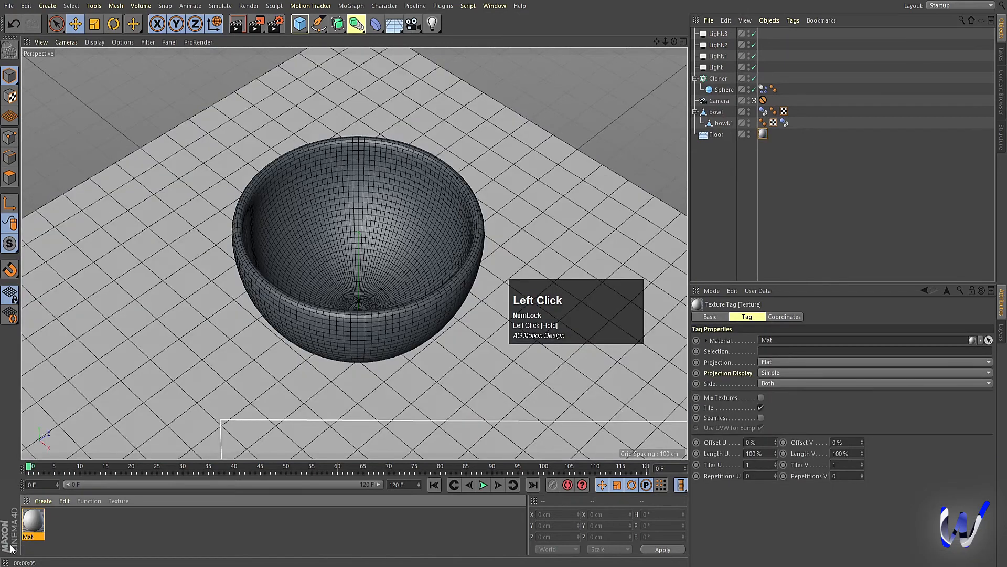
Enable luminance on the floor material and set its brightness to 75%.
double_click(26, 527)
left_click(190, 200)
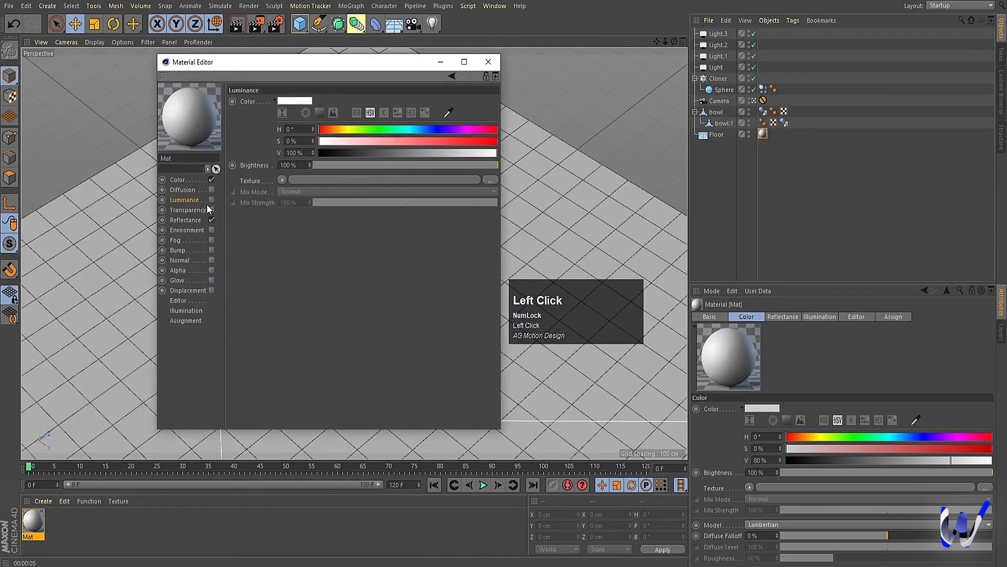
left_click(212, 200)
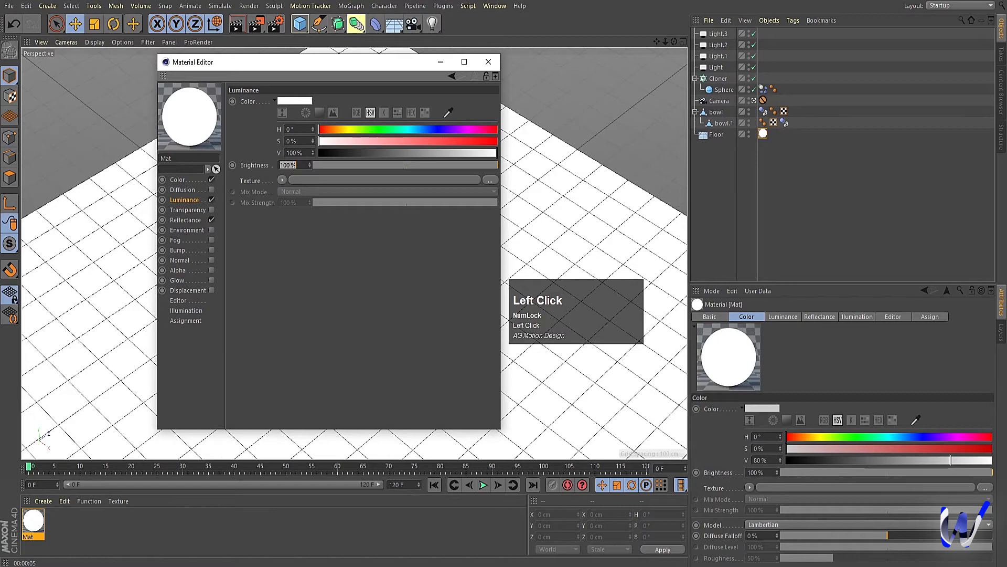
key("Return")
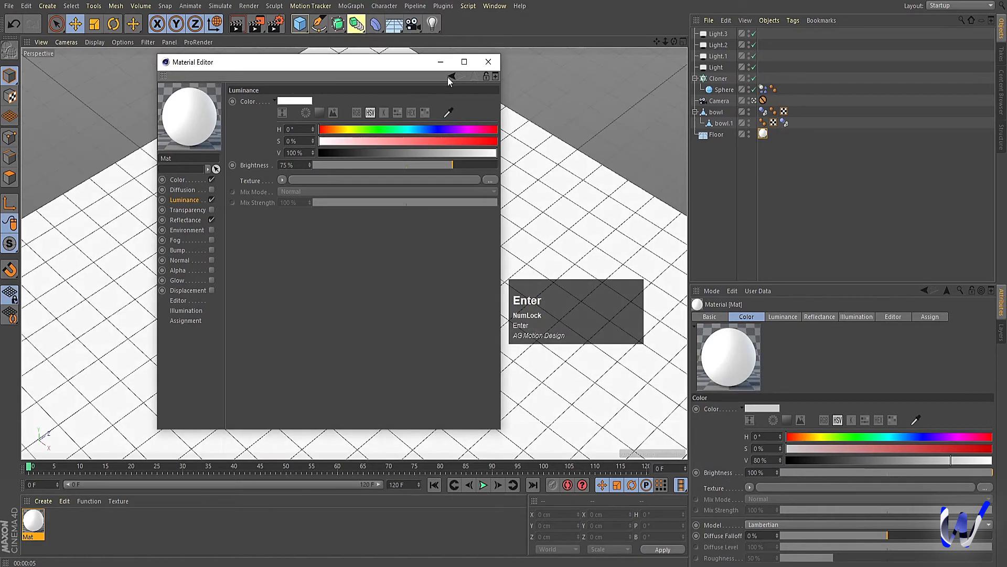
left_click(488, 62)
Apply the luminous material to the bowl and render a preview of the perspective view.
left_click_drag(37, 526, 317, 303)
key("ctrl+r")
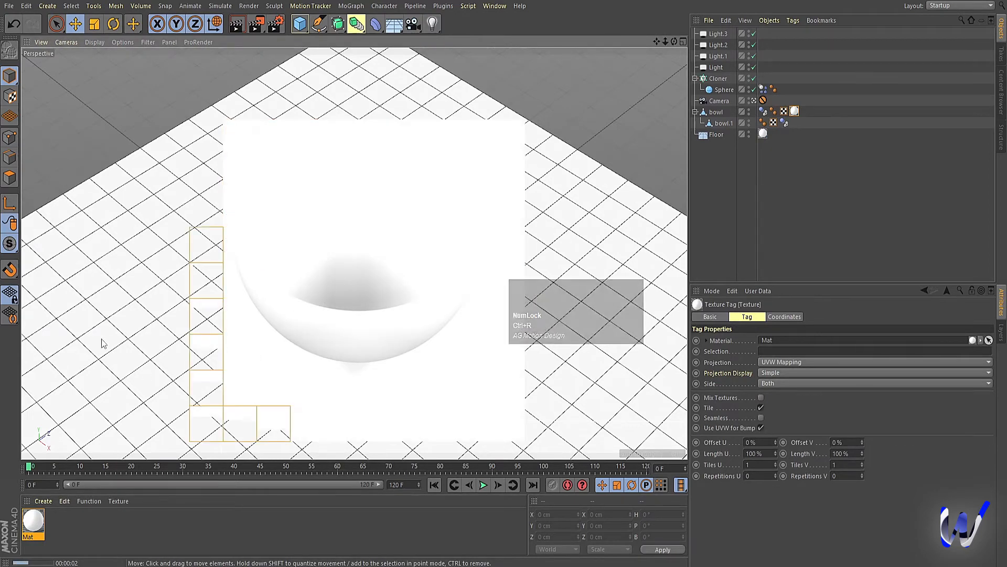
middle_click(389, 250)
Disable Light.3 and render the perspective view again to check the exposure.
middle_click(561, 124)
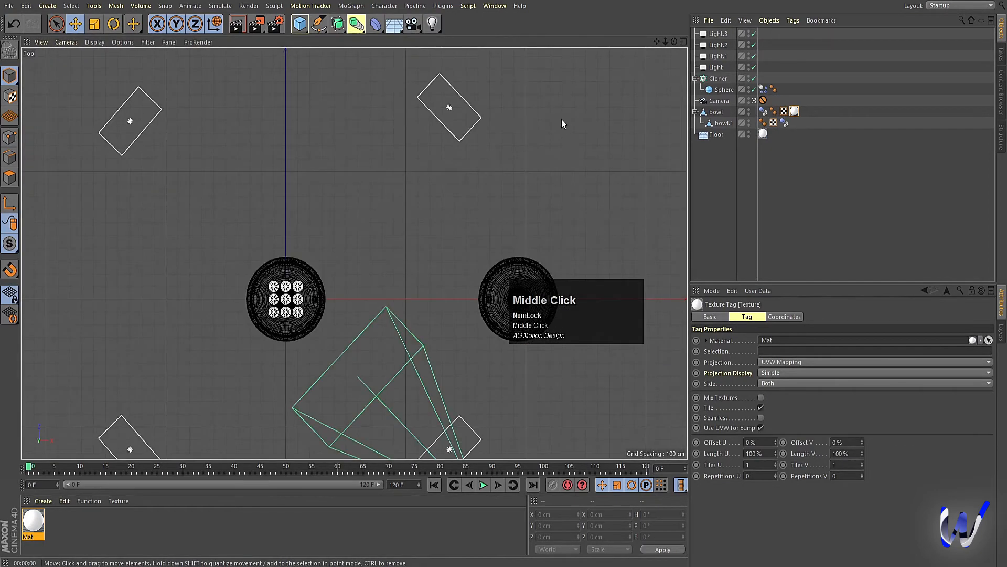
left_click(138, 130)
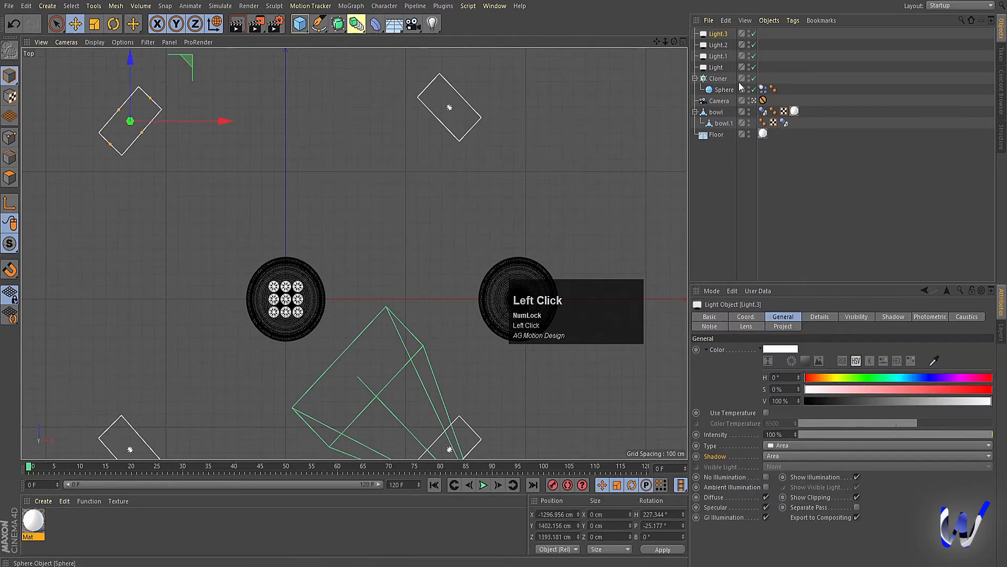
left_click(754, 34)
middle_click(413, 206)
middle_click(198, 157)
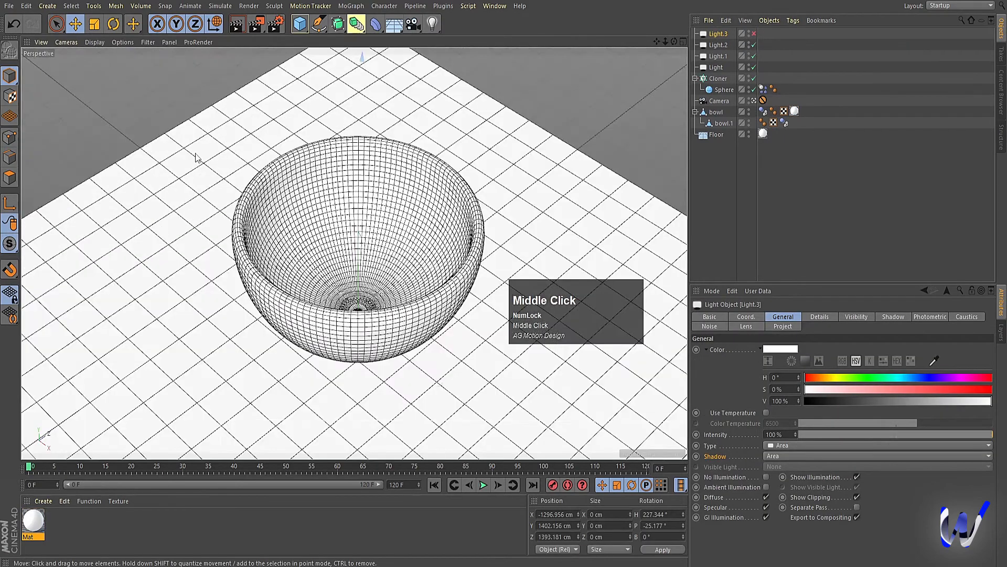
key("ctrl+r")
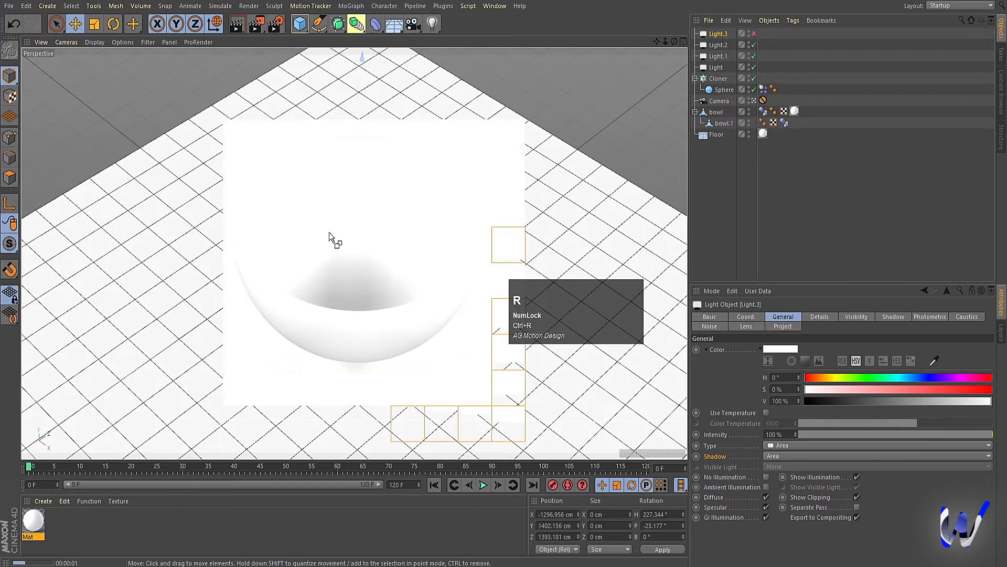
Disable the original light nearest the camera and preview the render in the perspective view.
middle_click(349, 236)
middle_click(536, 166)
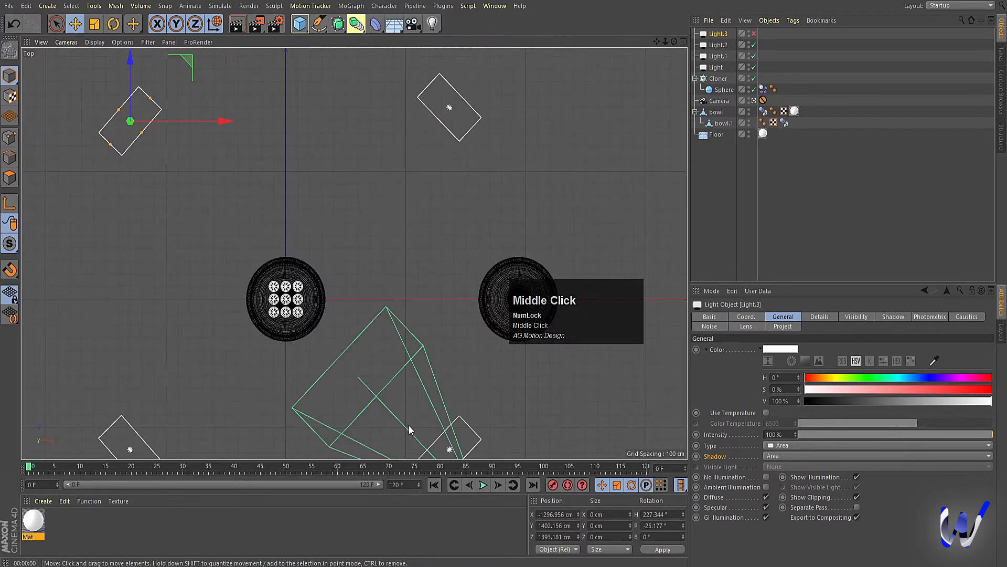
left_click(470, 430)
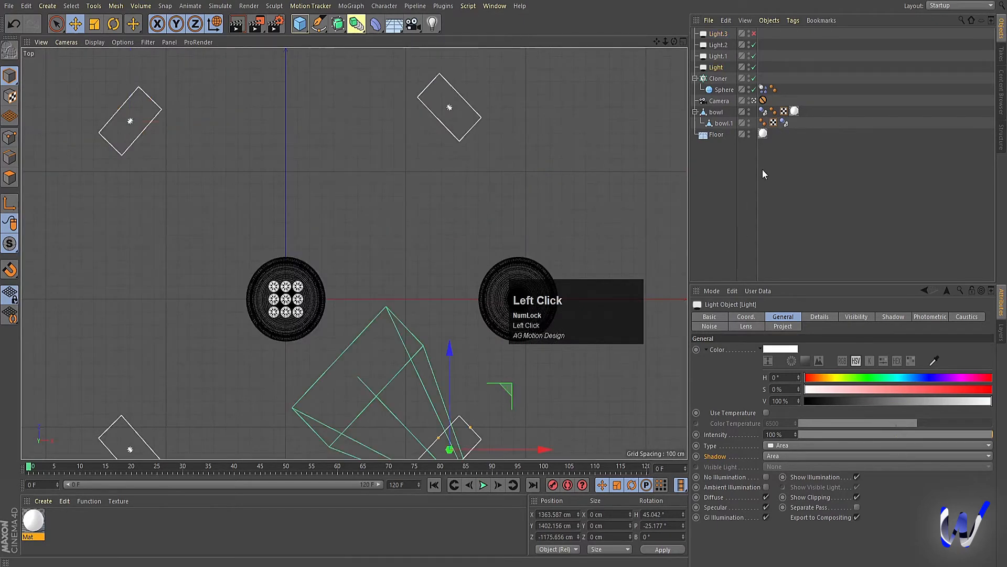
left_click(754, 67)
middle_click(268, 314)
middle_click(318, 242)
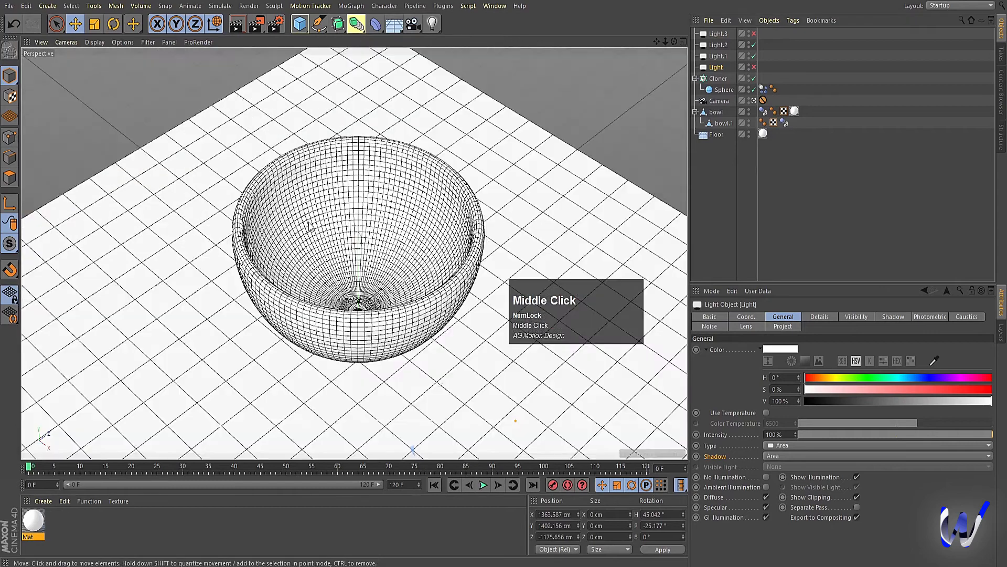
key("ctrl+r")
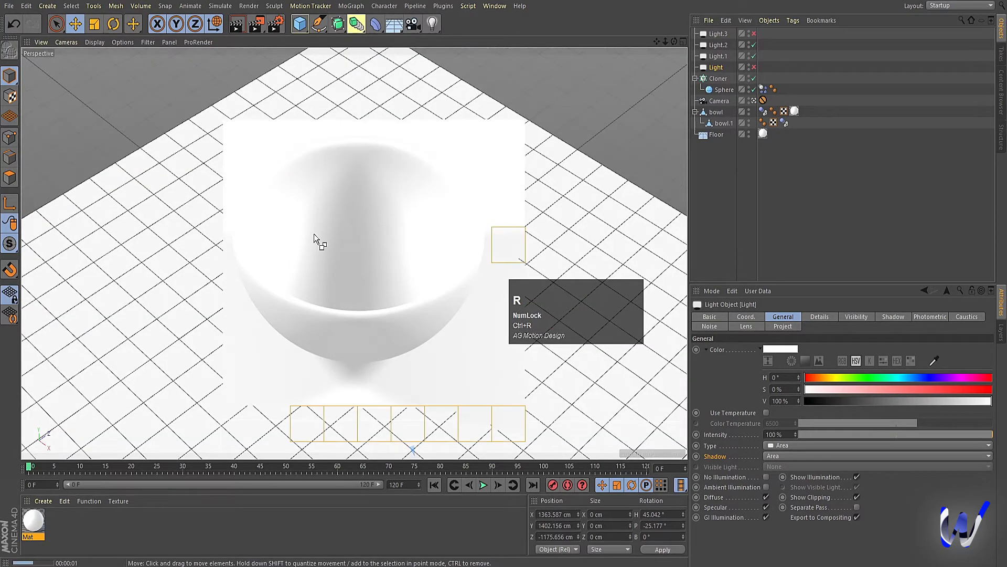
Set the material's luminance brightness to 40% and render a preview of the bowl.
double_click(33, 520)
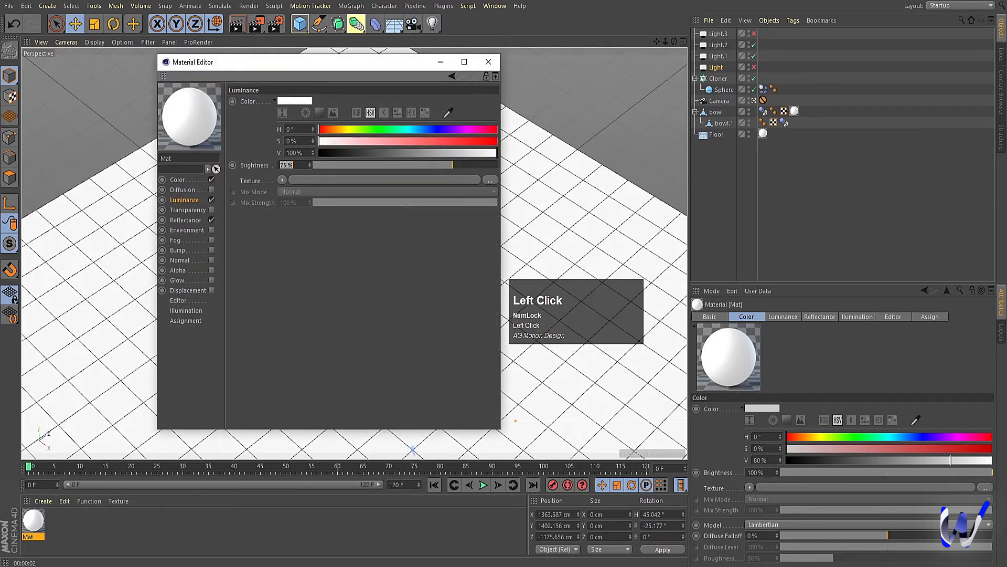
type("40")
key("Return")
left_click(438, 63)
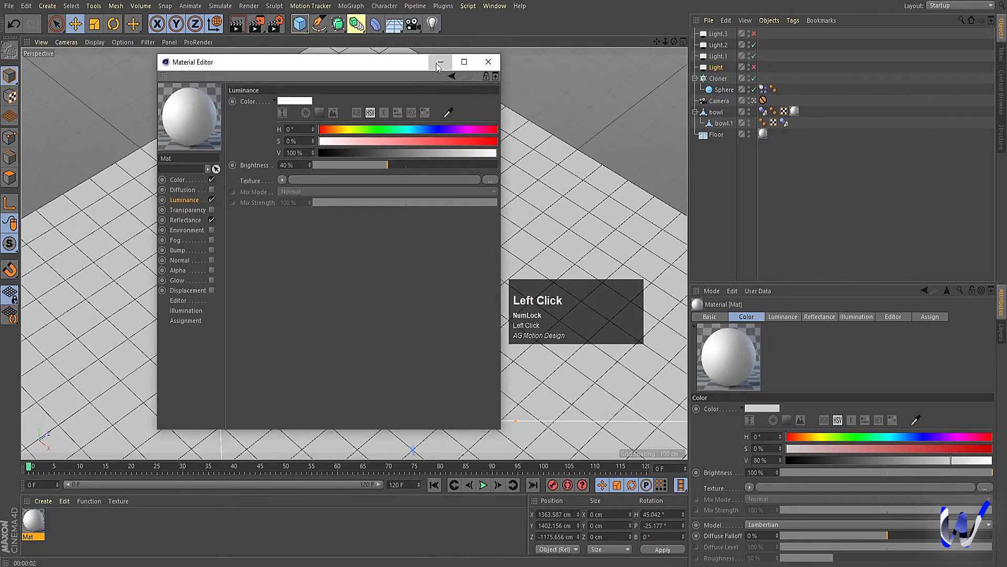
key("ctrl+r")
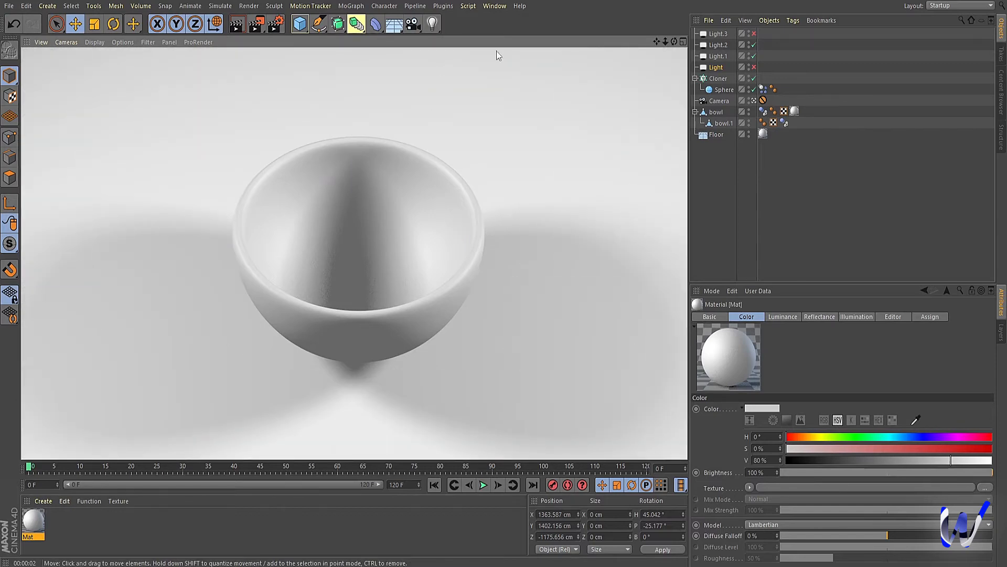
Play the simulation to frame 34 and render the view to check the falling spheres under the remaining lights.
left_click(718, 69)
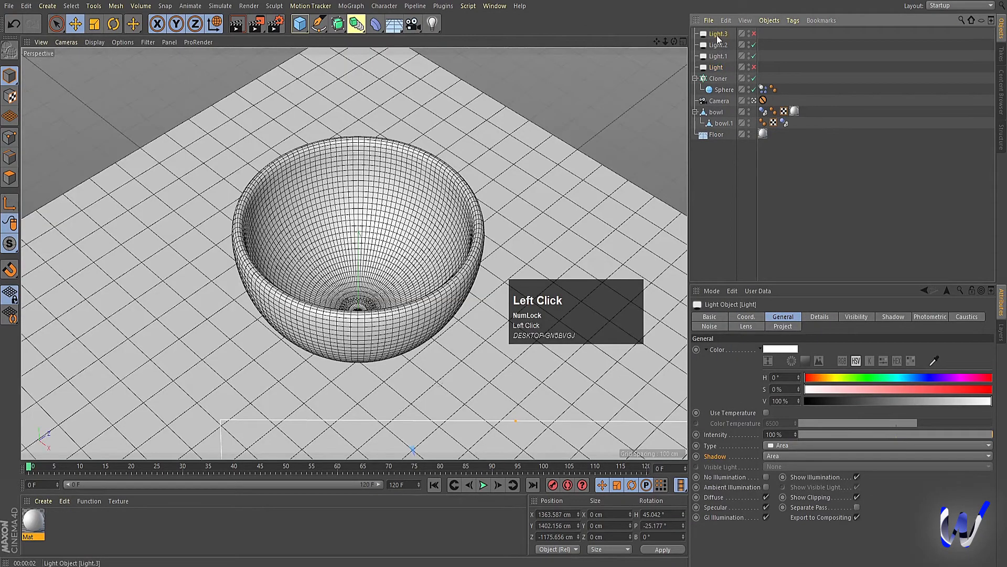
left_click(717, 35)
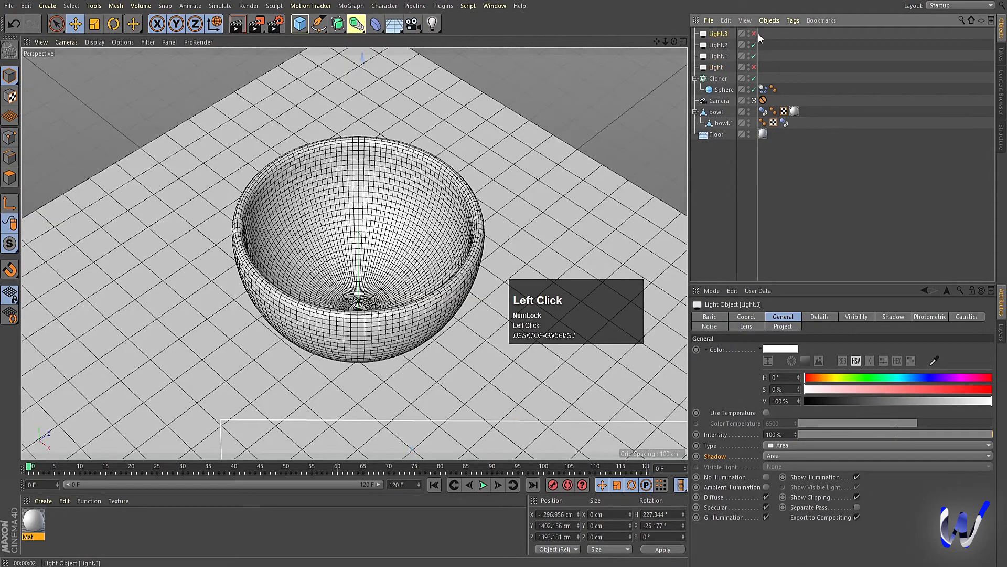
left_click(482, 483)
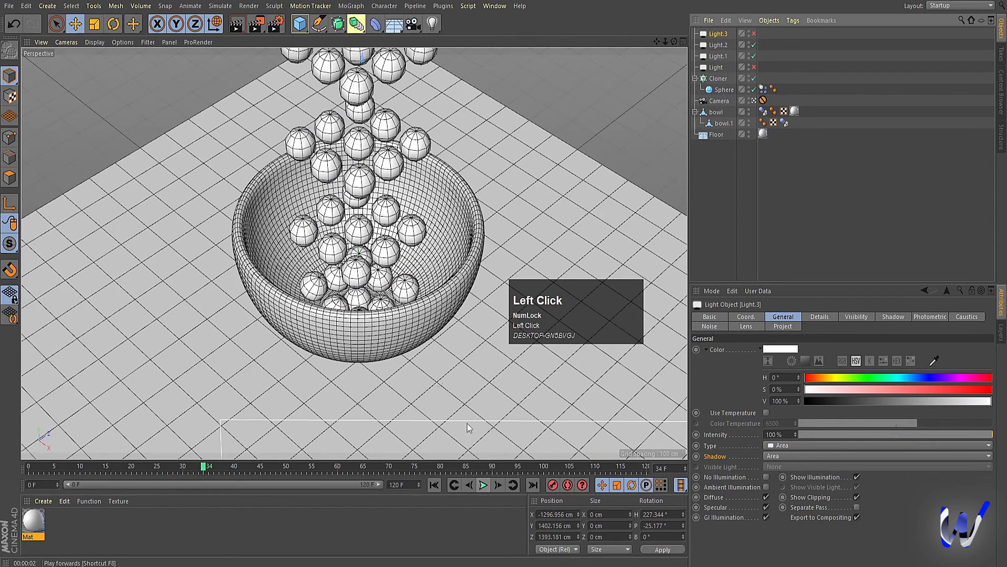
key("ctrl+r")
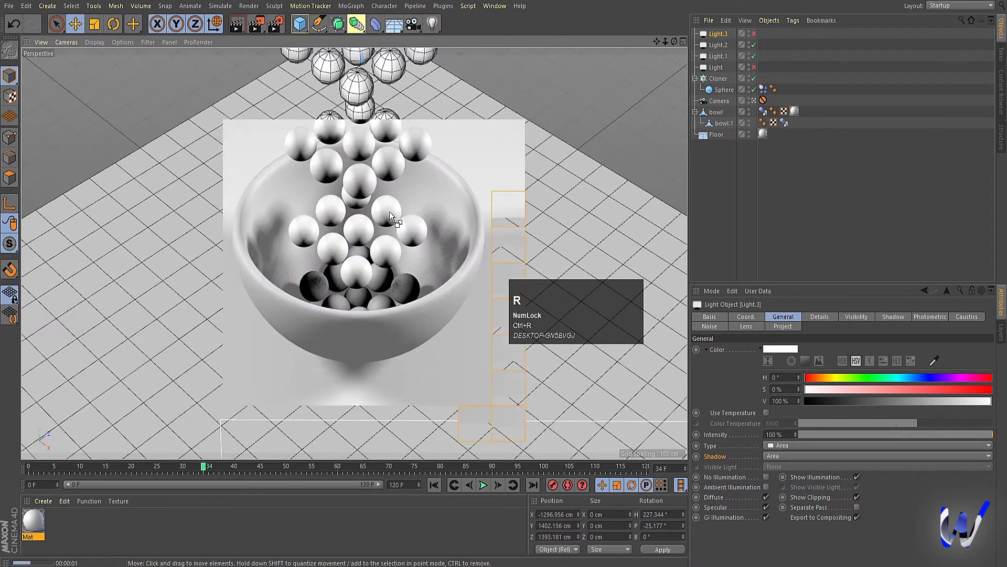
left_click(732, 211)
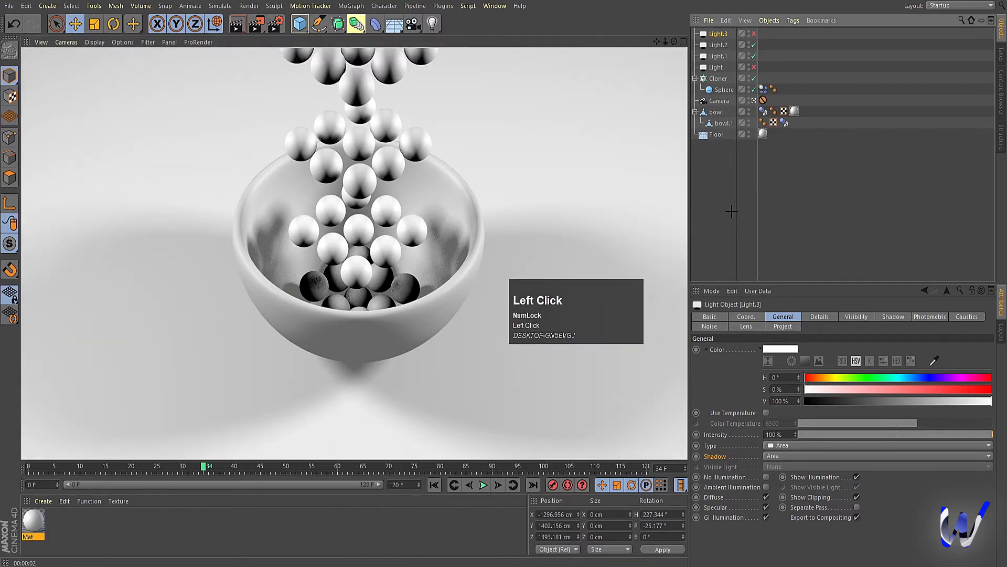
Create two more materials and add two copies of the sphere inside the Cloner.
double_click(84, 521)
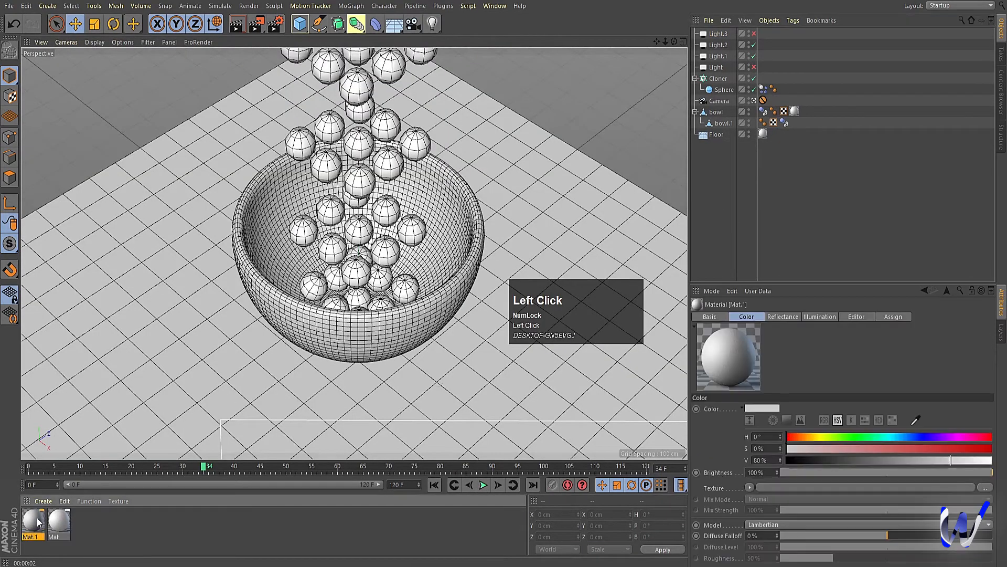
left_click(718, 91)
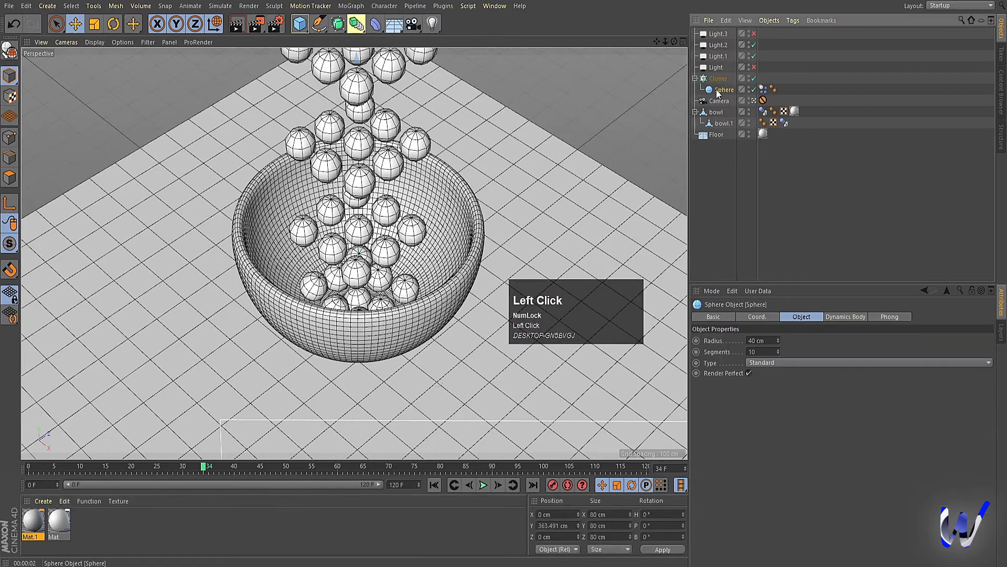
left_click_drag(727, 92, 724, 87, "ctrl")
left_click(740, 241)
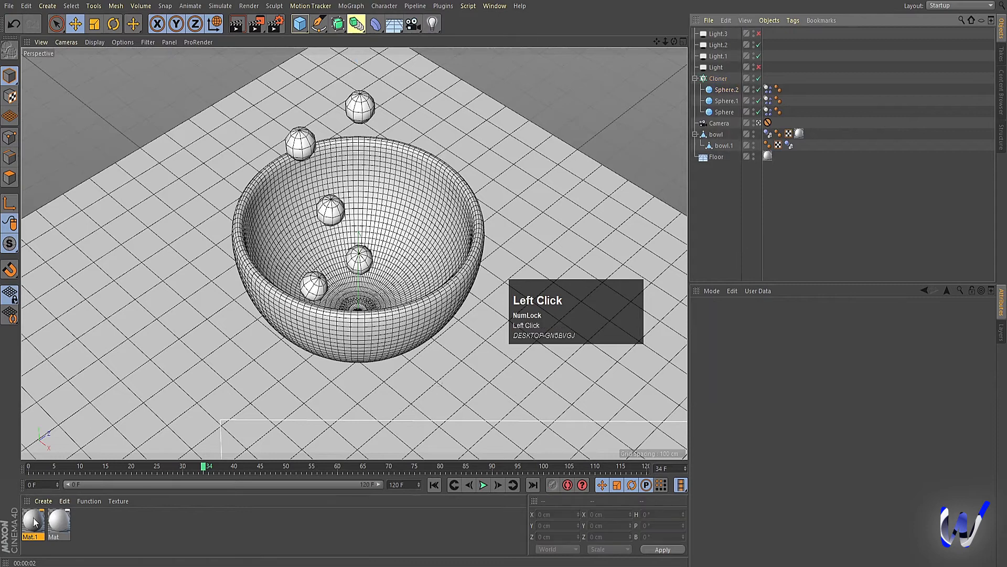
double_click(108, 536)
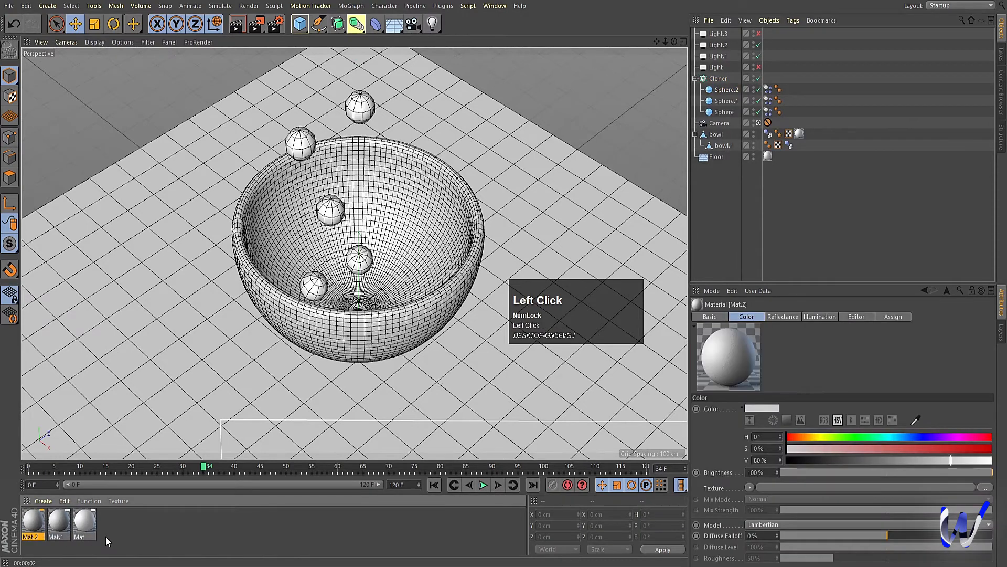
Create another material and apply Mat.1 to Sphere, Mat.2 to Sphere.1 and Mat.3 to Sphere.2.
double_click(141, 526)
left_click(71, 540)
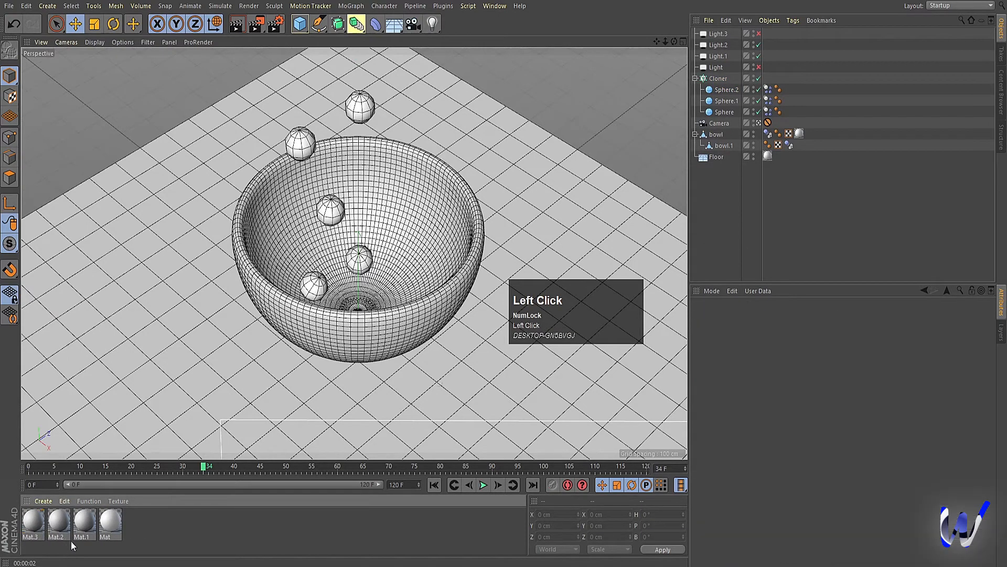
left_click_drag(86, 521, 651, 164)
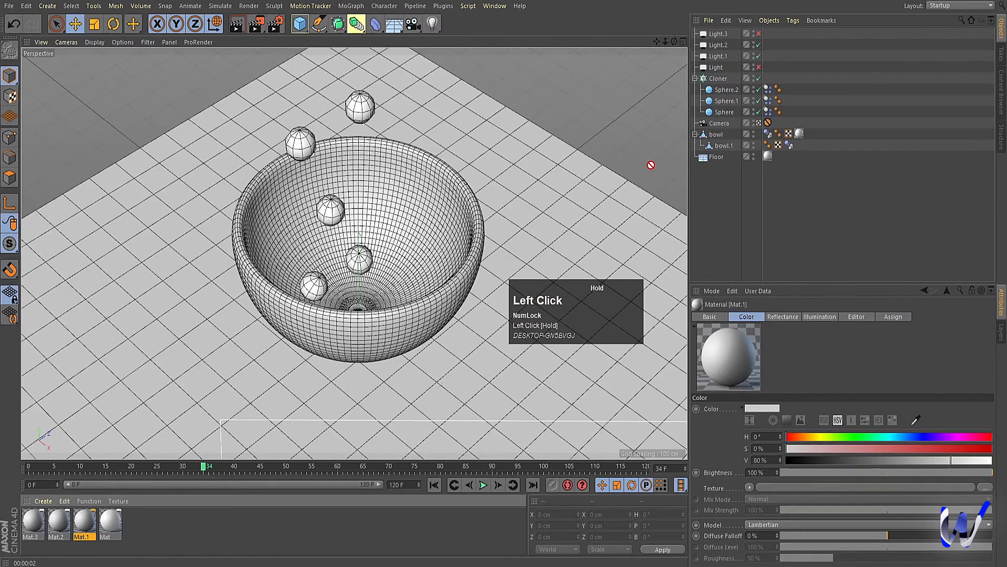
left_click_drag(720, 111, 721, 111)
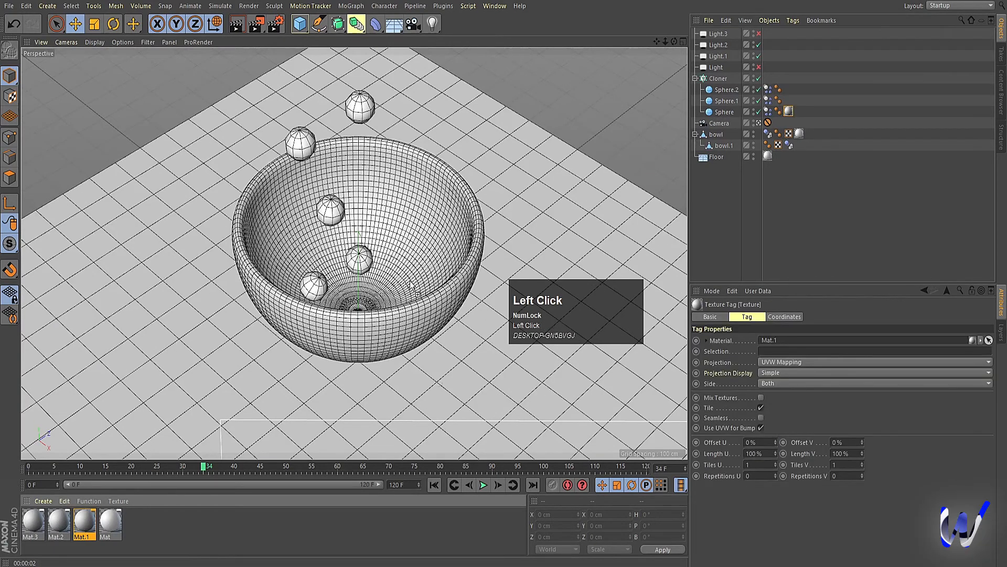
left_click_drag(788, 111, 719, 100)
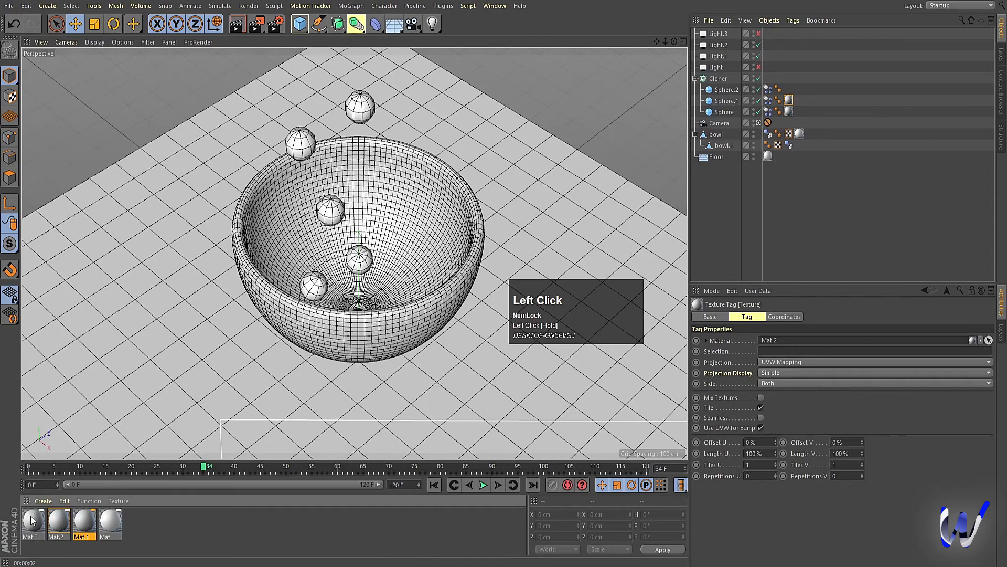
left_click_drag(31, 523, 729, 91)
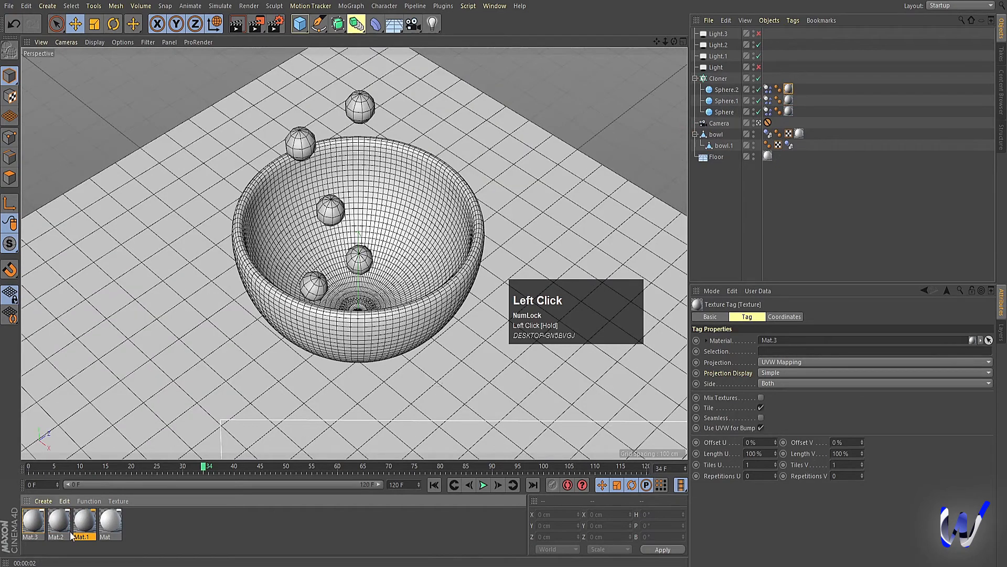
Set Mat.1's base color to magenta with red 204, green about 95 and blue 204.
double_click(84, 522)
left_click(177, 180)
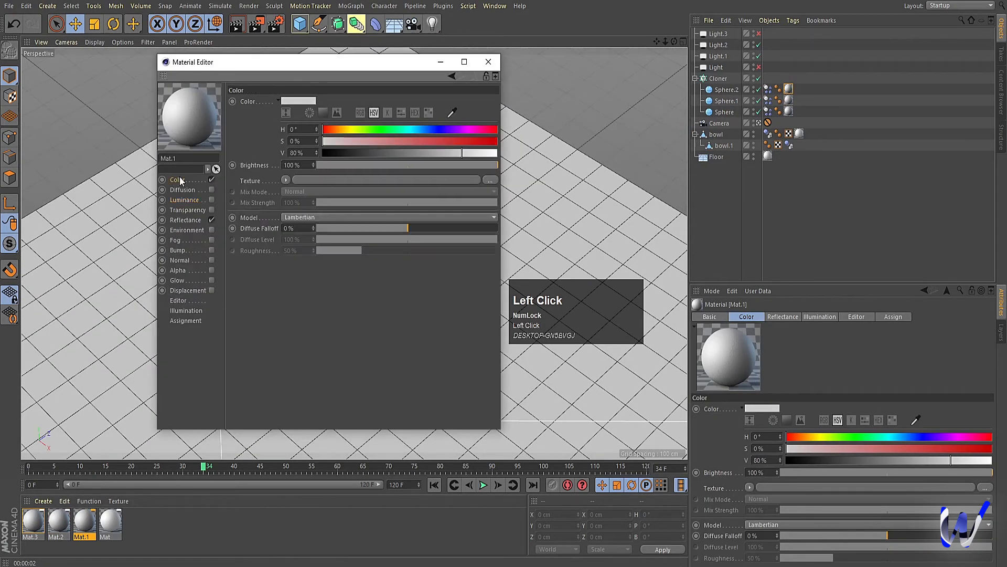
left_click(360, 113)
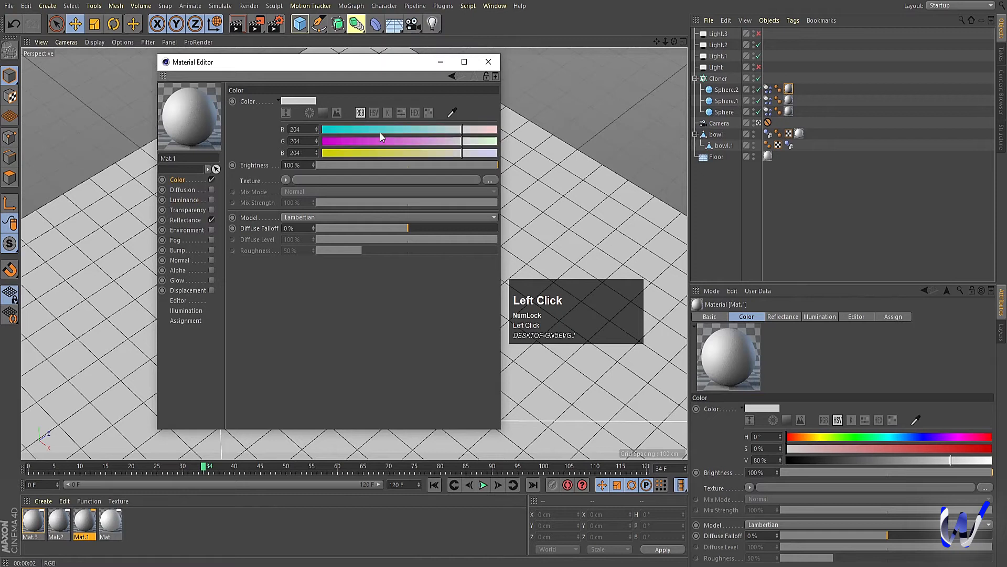
left_click(393, 143)
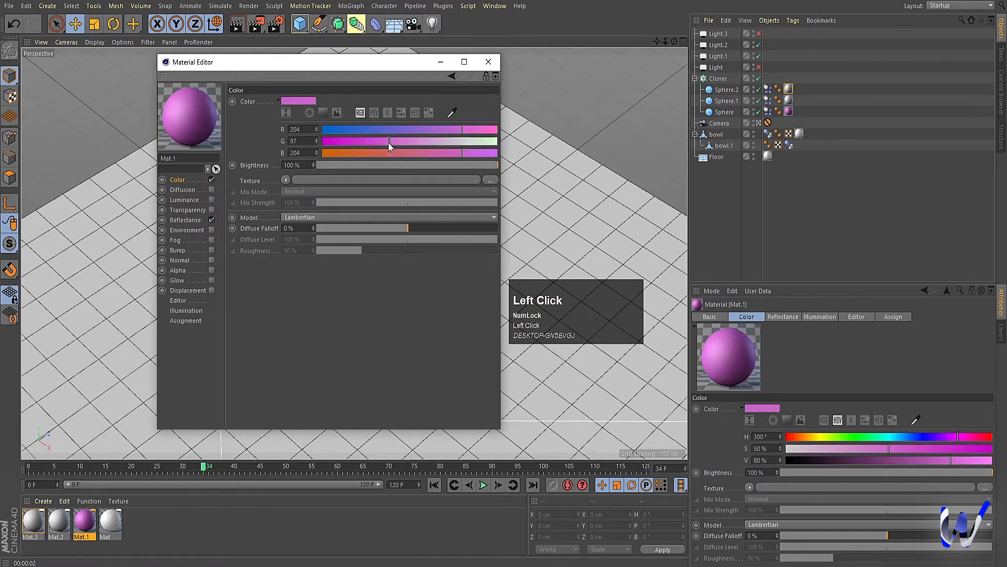
Enable luminance on Mat.1 with a pink color of RGB 255, 87, 255 and 50% brightness.
left_click(212, 200)
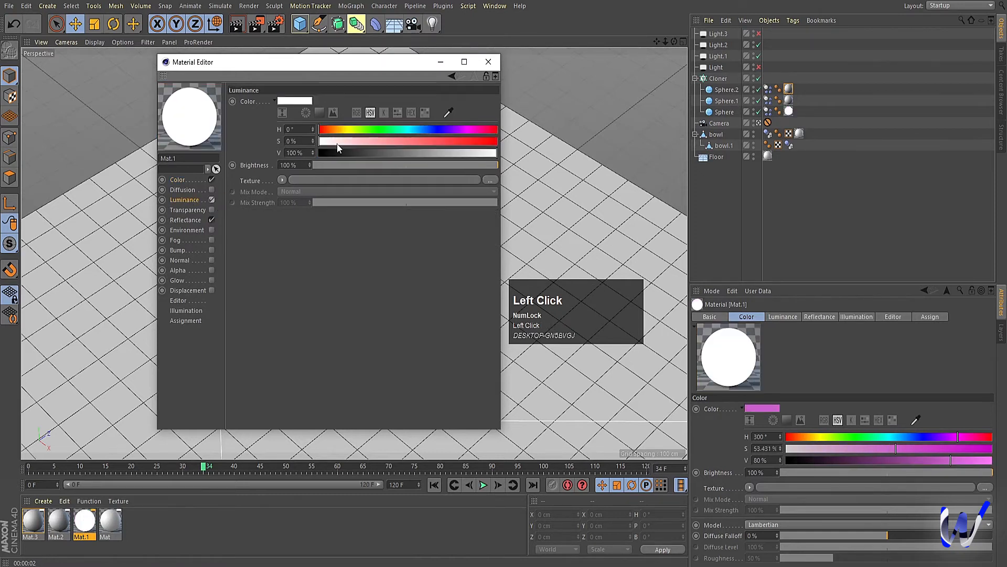
left_click(360, 114)
left_click_drag(408, 143, 380, 143)
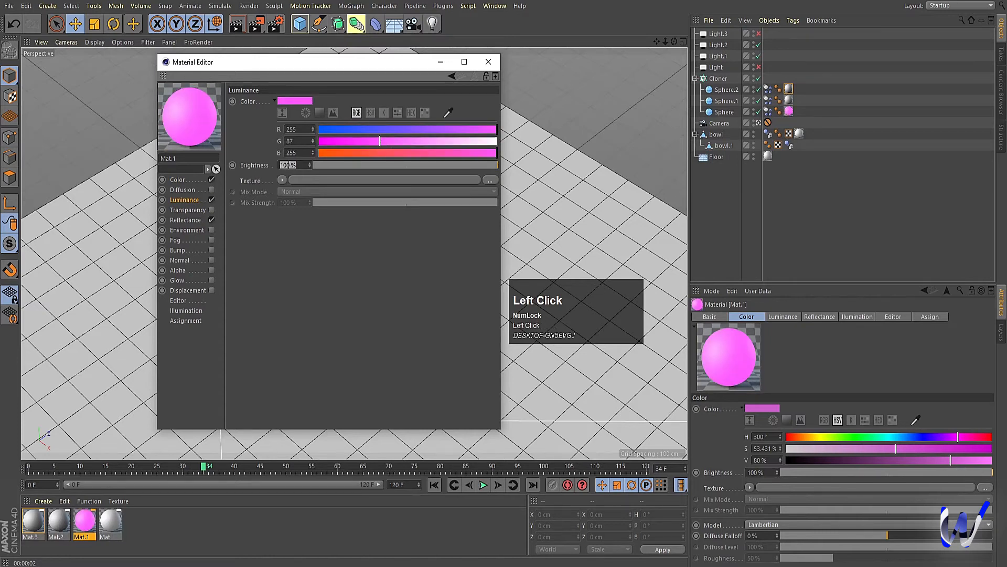
left_click(284, 164)
type("50")
key("Return")
left_click(439, 62)
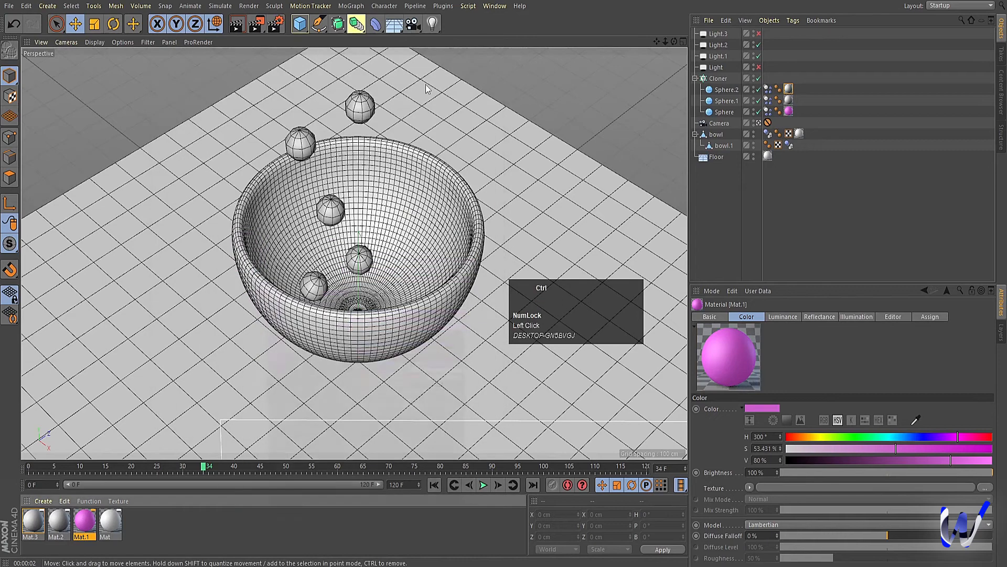
Set Mat.2's luminance red value to 28 and its base color to blue with red 35 and blue 204.
double_click(65, 519)
left_click(337, 132)
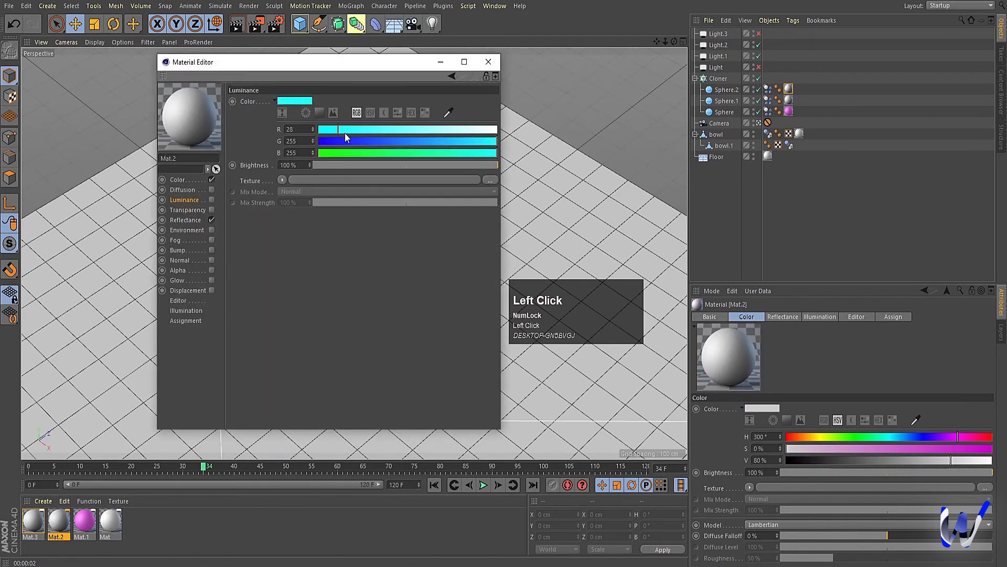
left_click(178, 180)
left_click(360, 129)
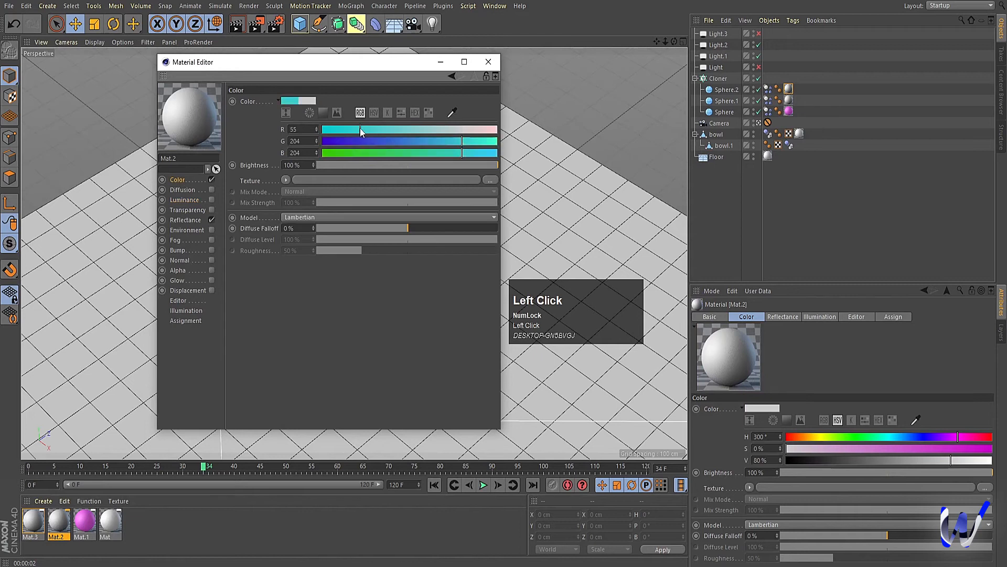
left_click_drag(379, 140, 365, 140)
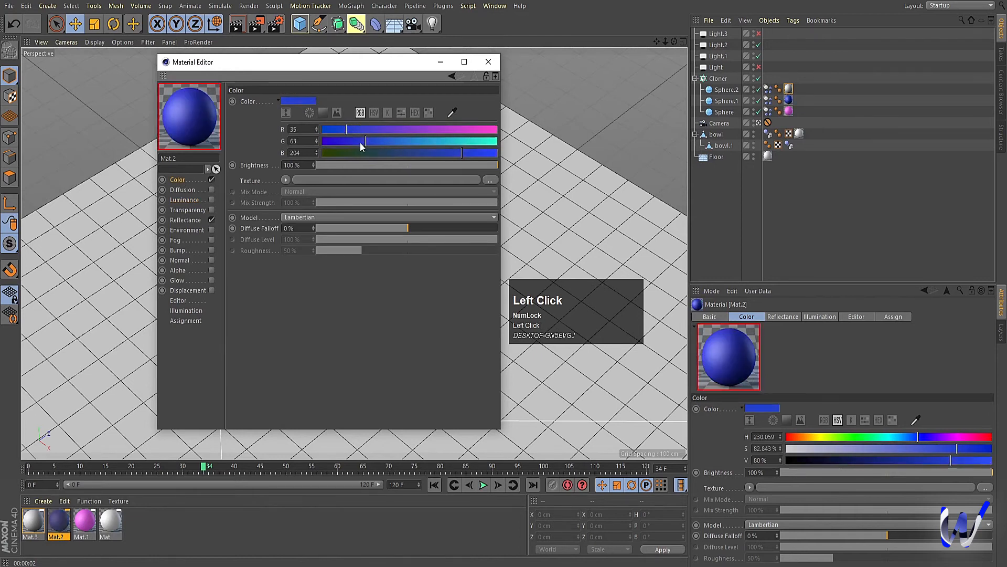
left_click(374, 142)
Enable luminance on Mat.2 with a blue color of RGB 28, 58, 255 and 50% brightness.
left_click(211, 200)
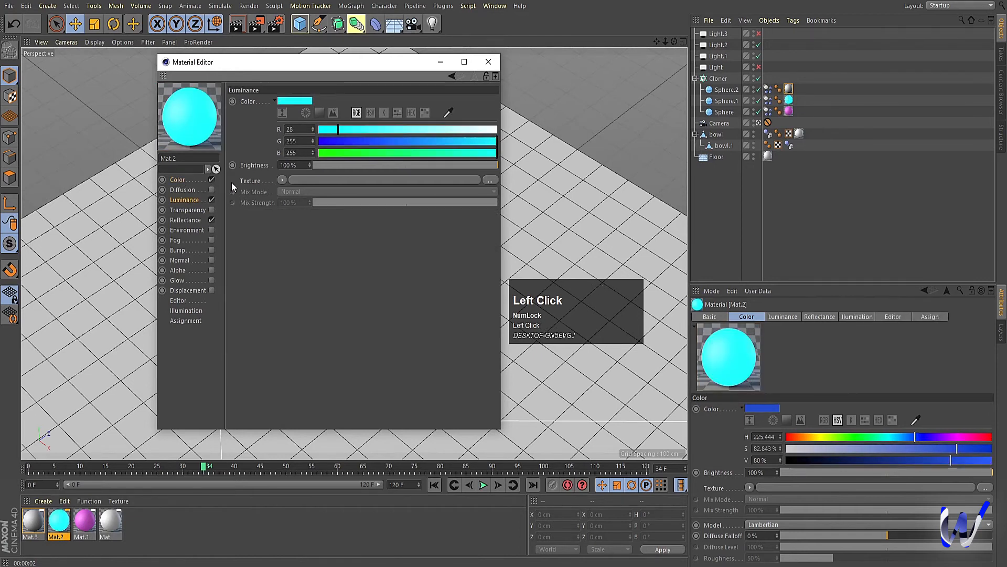
left_click(353, 140)
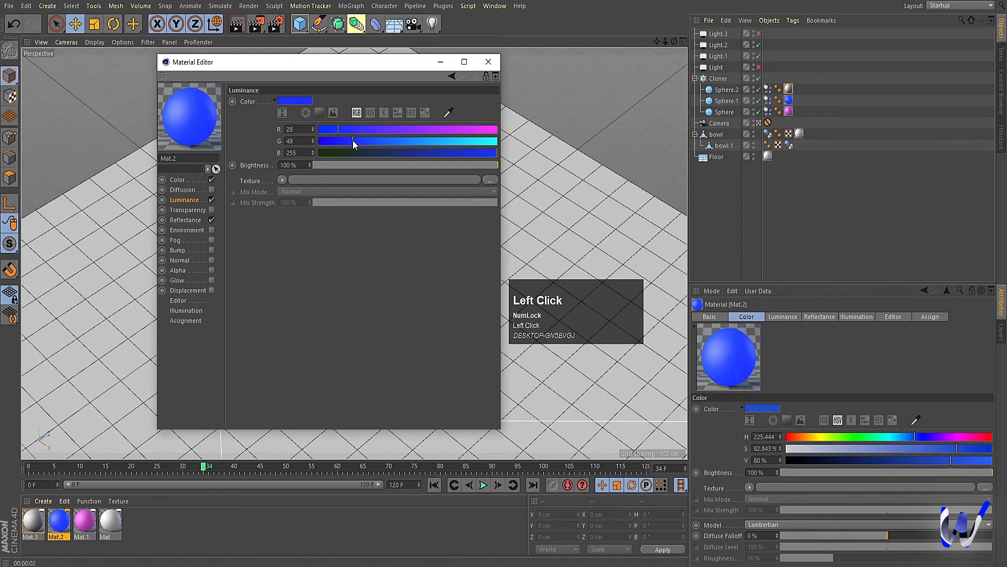
double_click(288, 165)
type("50")
key("Return")
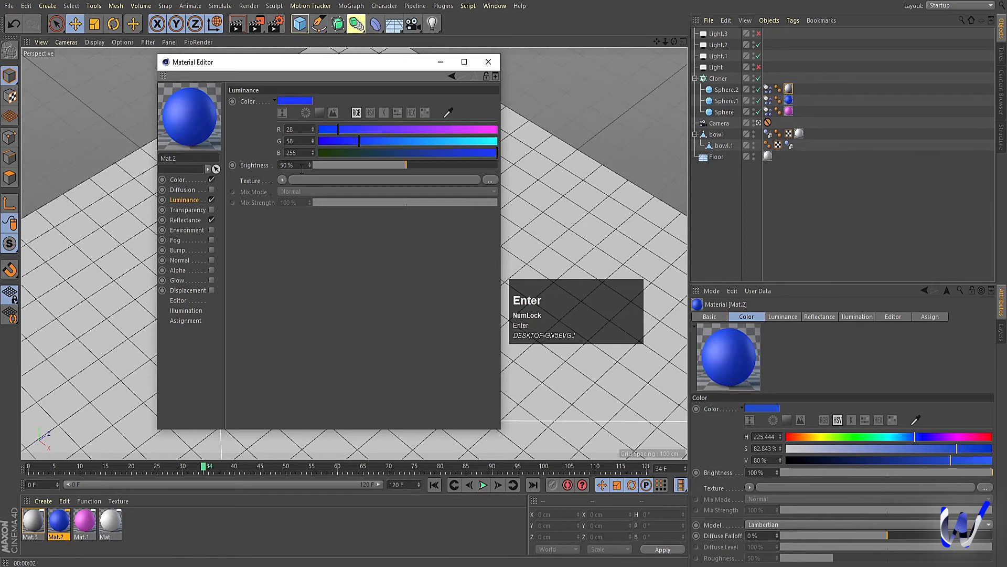
left_click(489, 61)
Set Mat.3's luminance color to green with RGB 67, 255, 52.
double_click(35, 522)
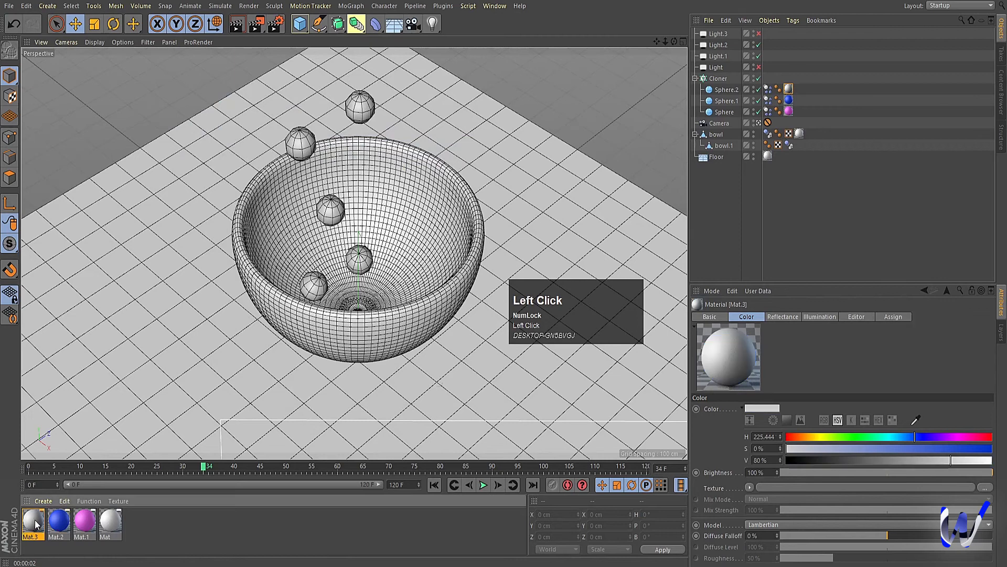
left_click(355, 153)
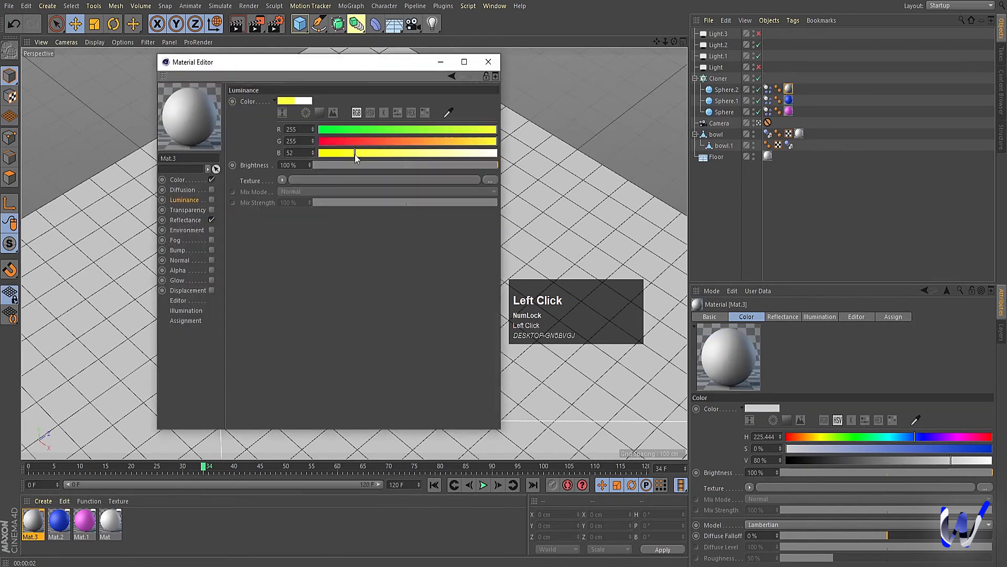
left_click_drag(396, 130, 375, 149)
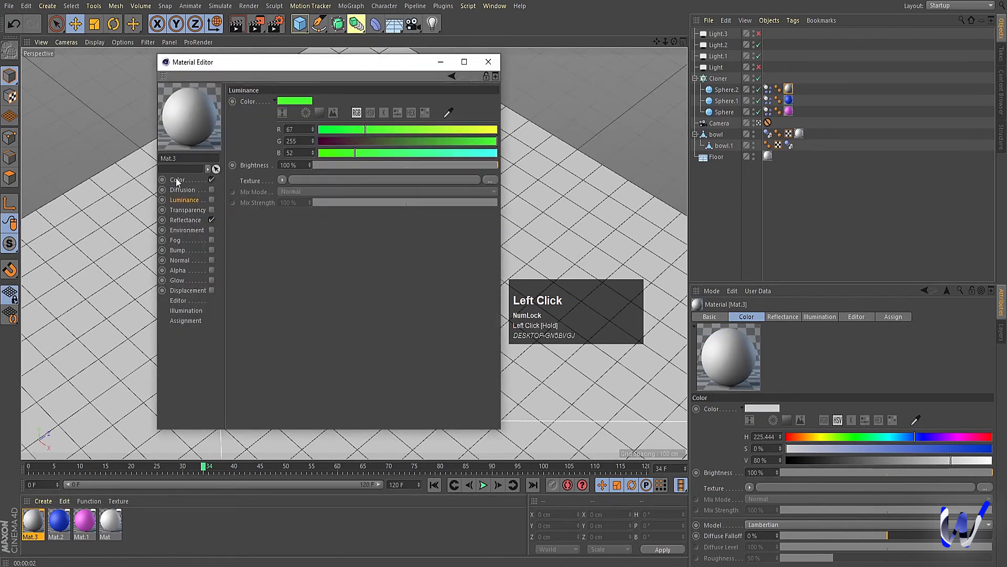
Set Mat.3's base color to green with RGB 86, 208, 82.
left_click(176, 180)
left_click(361, 145)
left_click(446, 131)
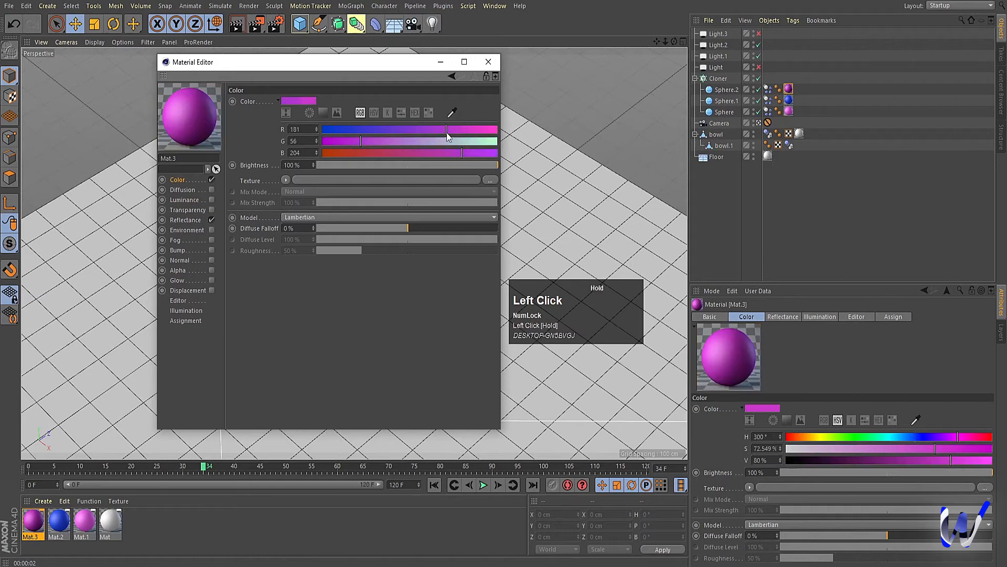
left_click(443, 141)
left_click(459, 129)
left_click(432, 154)
left_click(427, 154)
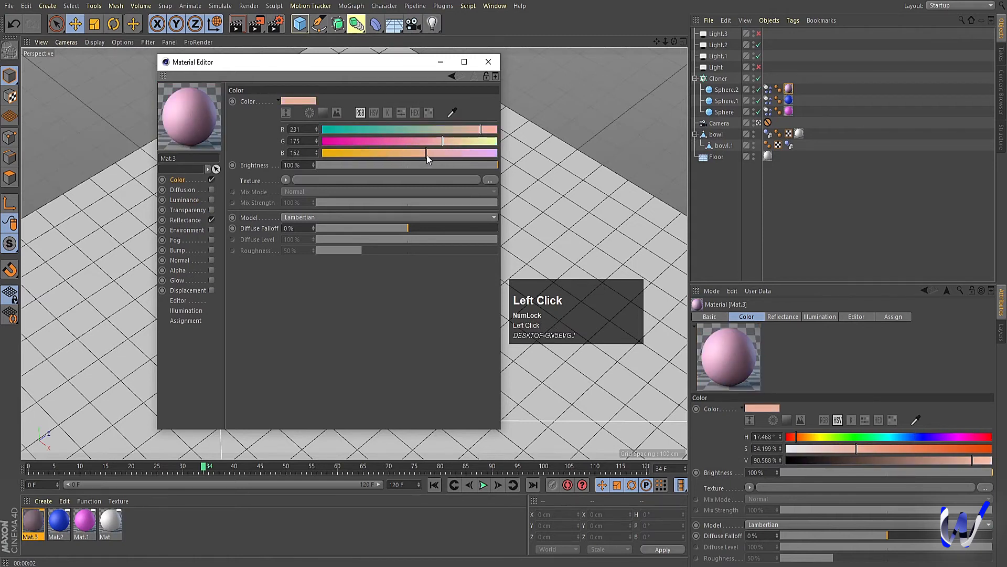
left_click_drag(460, 130, 396, 131)
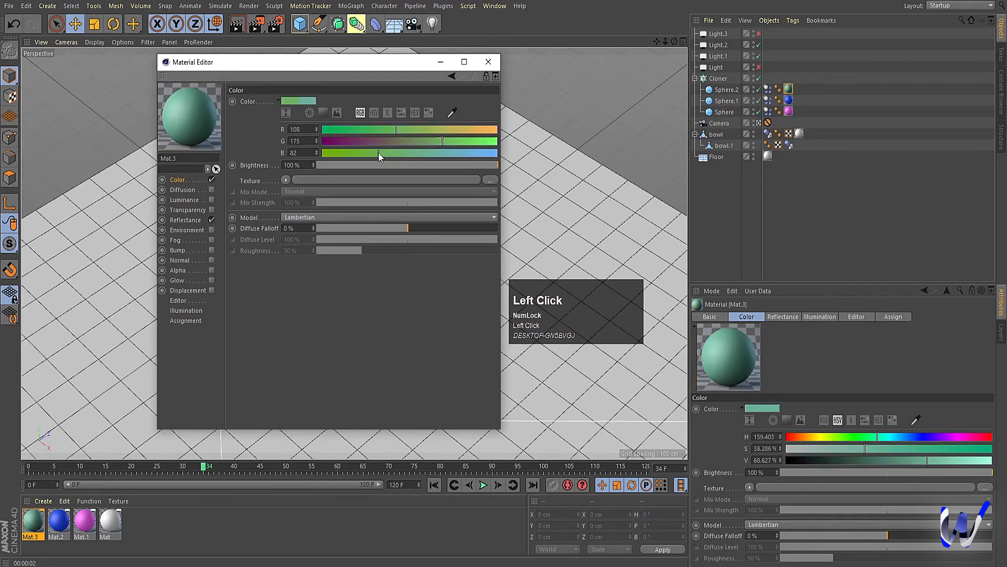
left_click(465, 142)
left_click(381, 131)
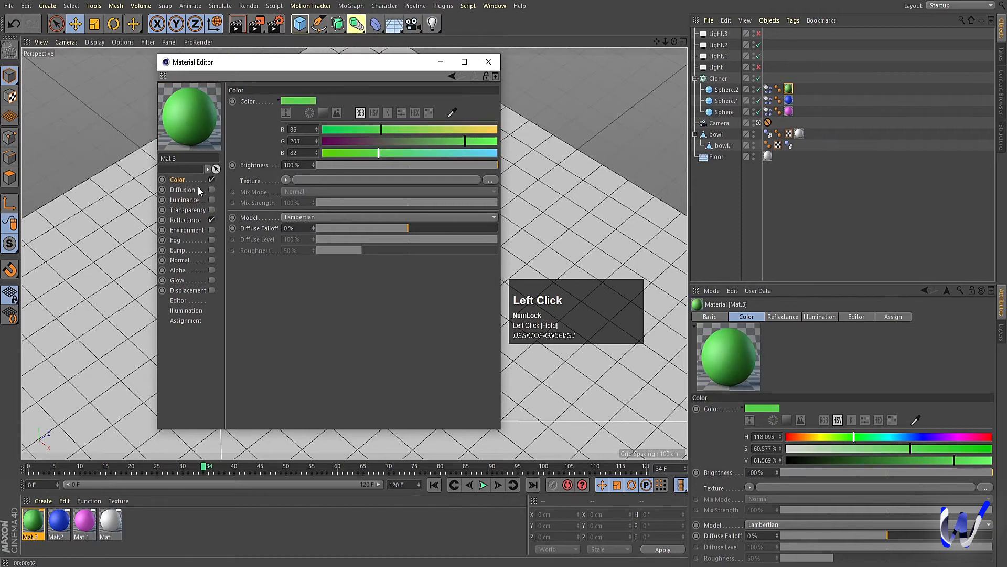
Enable luminance on Mat.3 and reduce its luminance brightness.
left_click(210, 200)
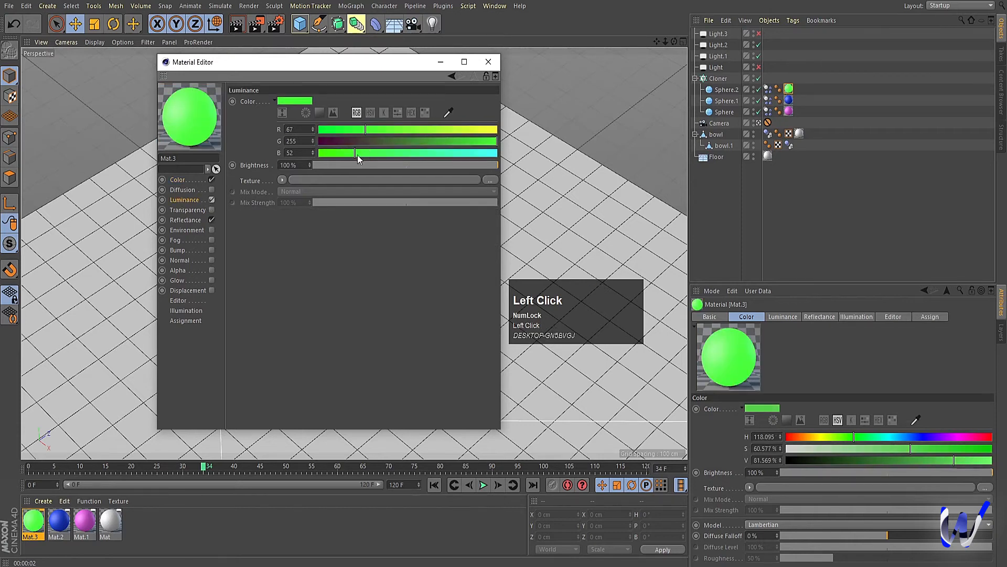
left_click(288, 164)
key("Return")
left_click(489, 61)
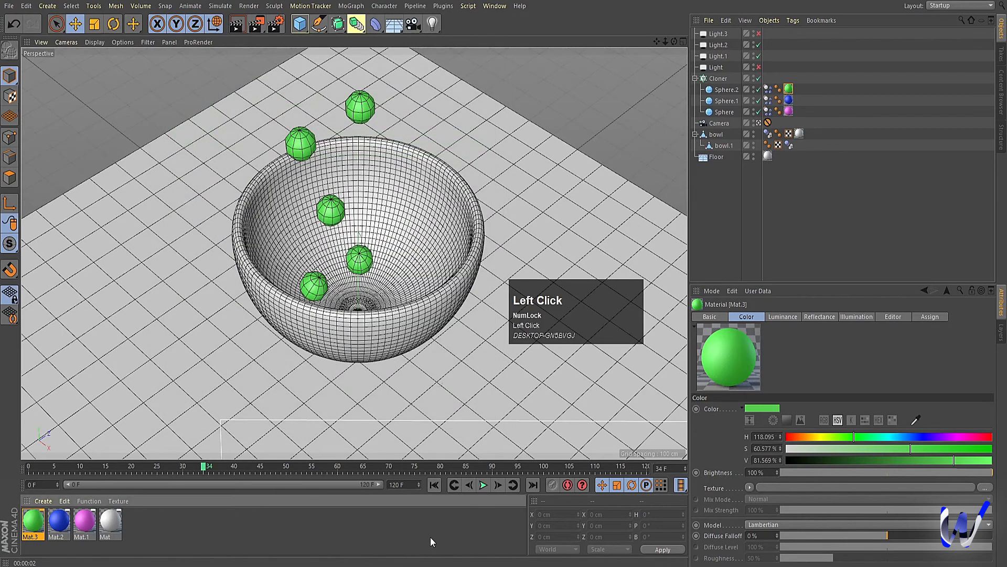
Play the simulation from the start to frame 60 and render the view to check the colored spheres.
left_click(437, 486)
left_click(483, 485)
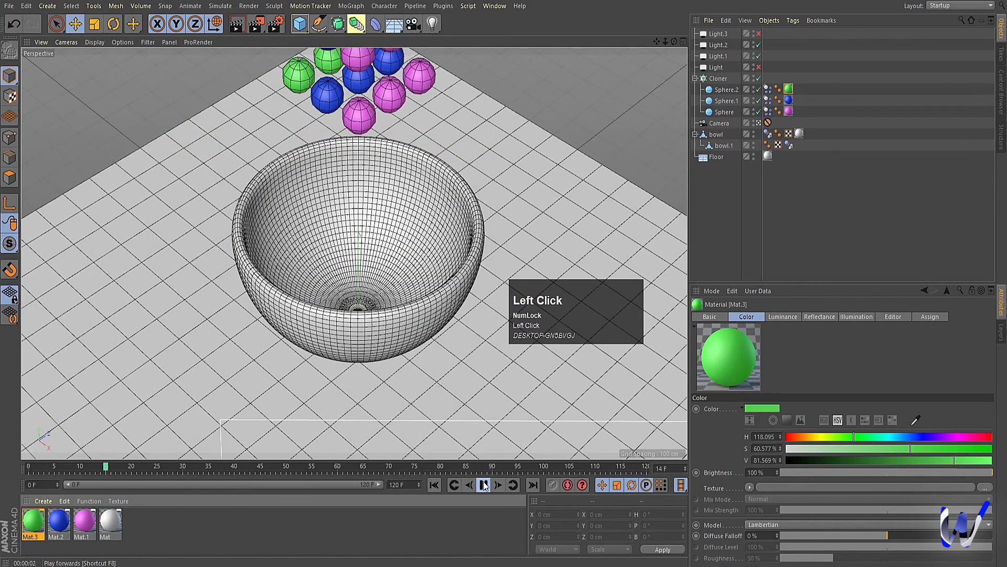
left_click(484, 485)
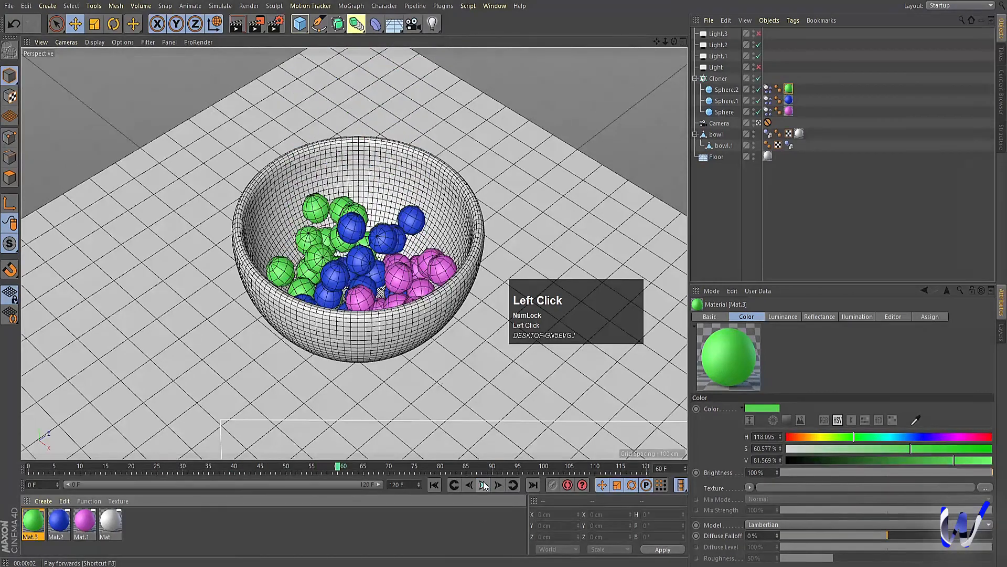
key("ctrl+r")
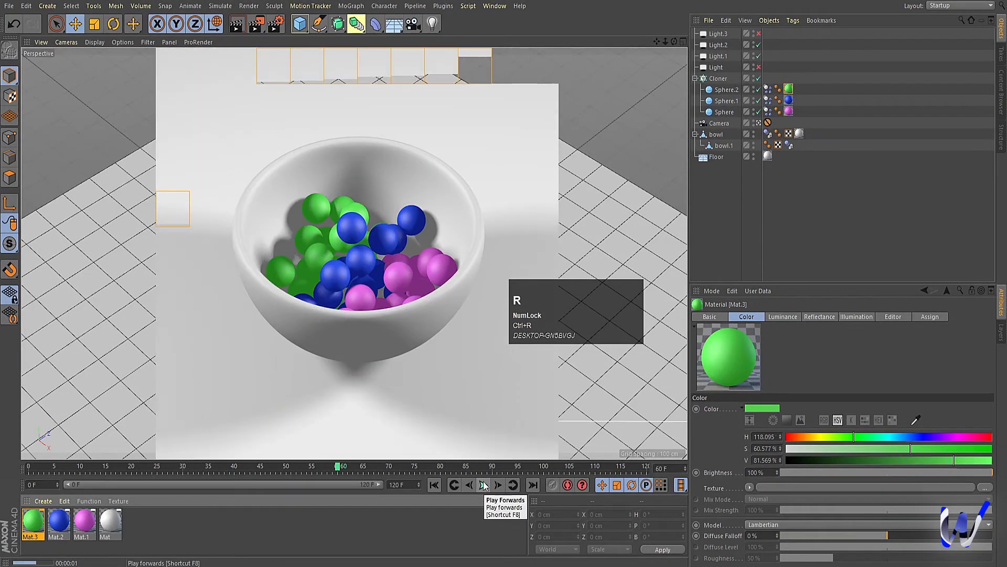
Advance the simulation to frame 68 and re-enable Light and Light.3, rendering the view after each.
left_click(483, 486)
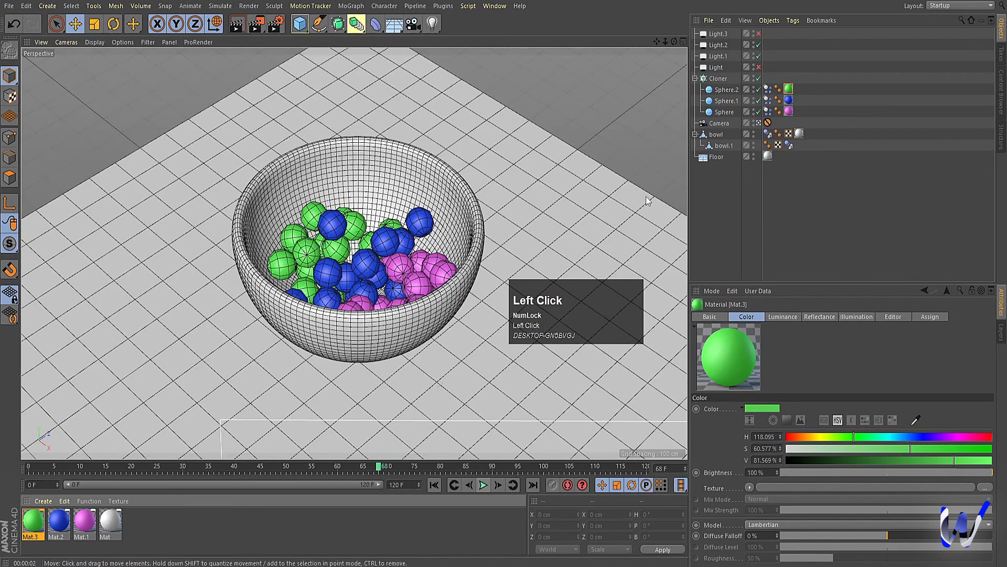
left_click(759, 67)
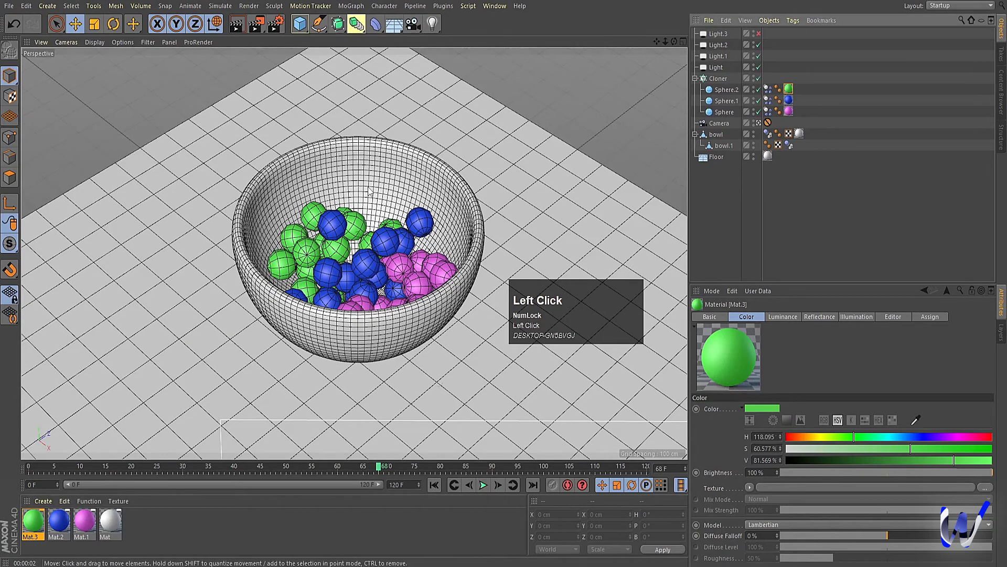
key("ctrl+r")
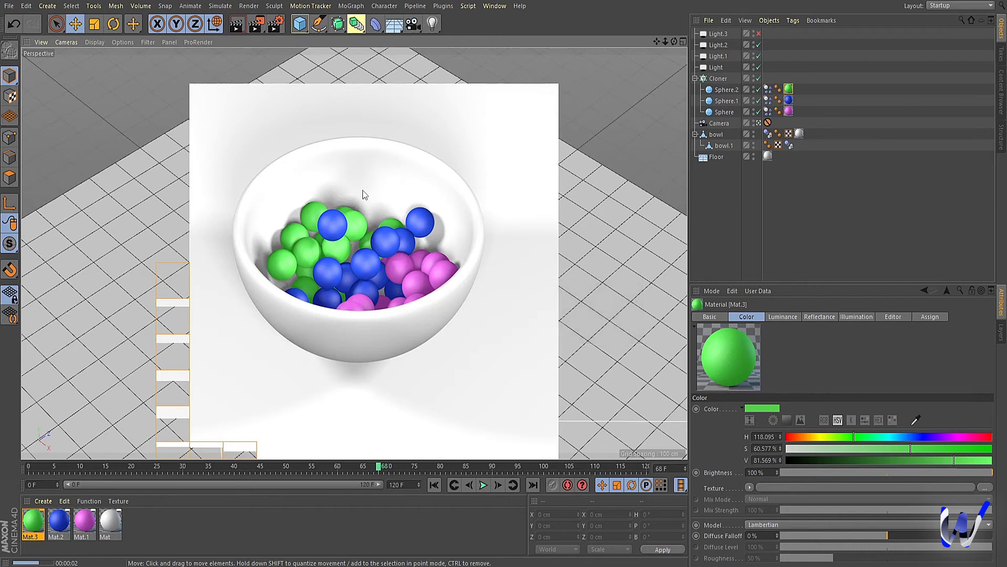
left_click(759, 34)
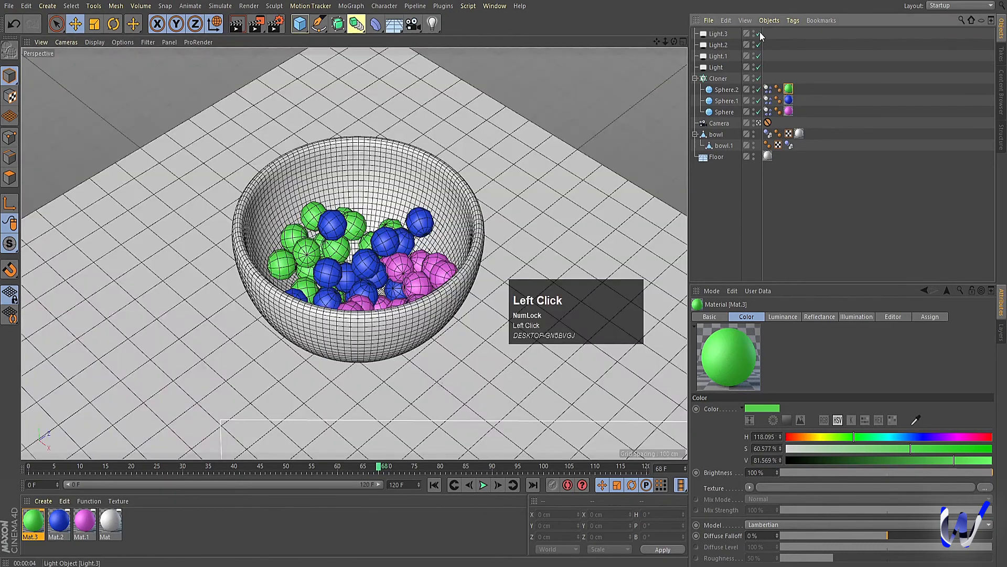
key("ctrl+r")
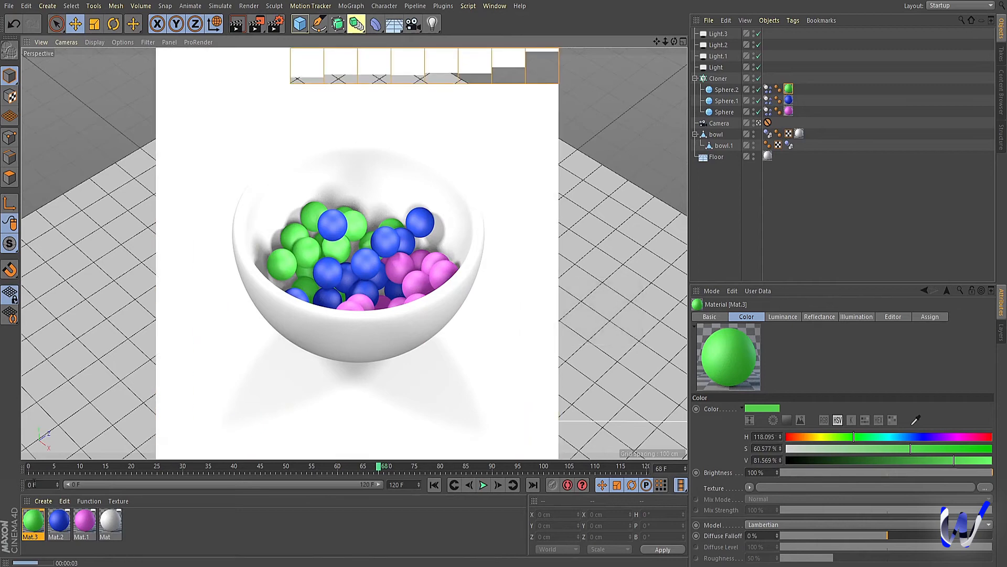
Apply the blue Mat.2 material to the bowl and render the view.
left_click(140, 534)
left_click_drag(242, 338, 266, 301)
key("ctrl+r")
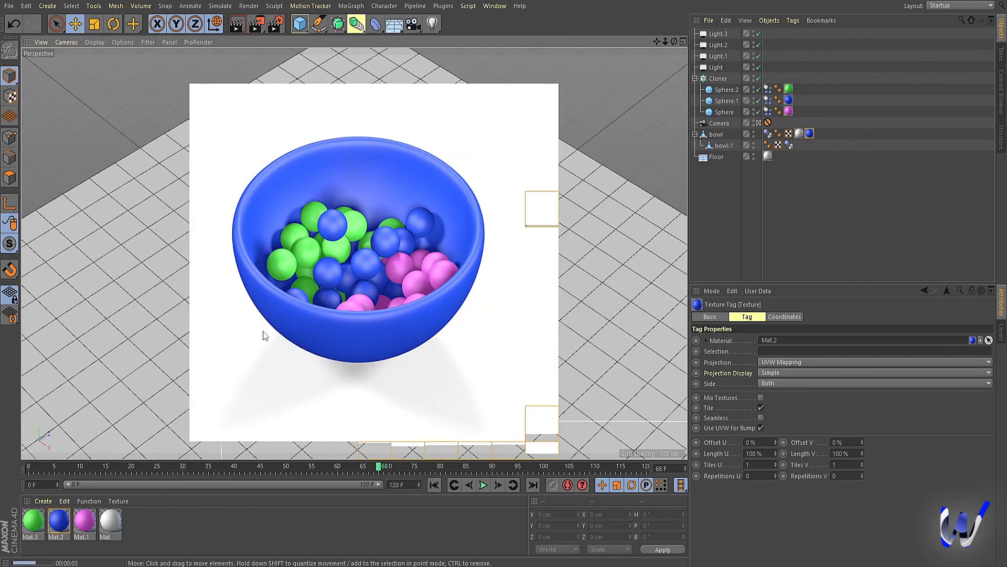
Apply the pink Mat.1 material to the floor and render the view.
left_click_drag(84, 520, 140, 379)
key("ctrl+r")
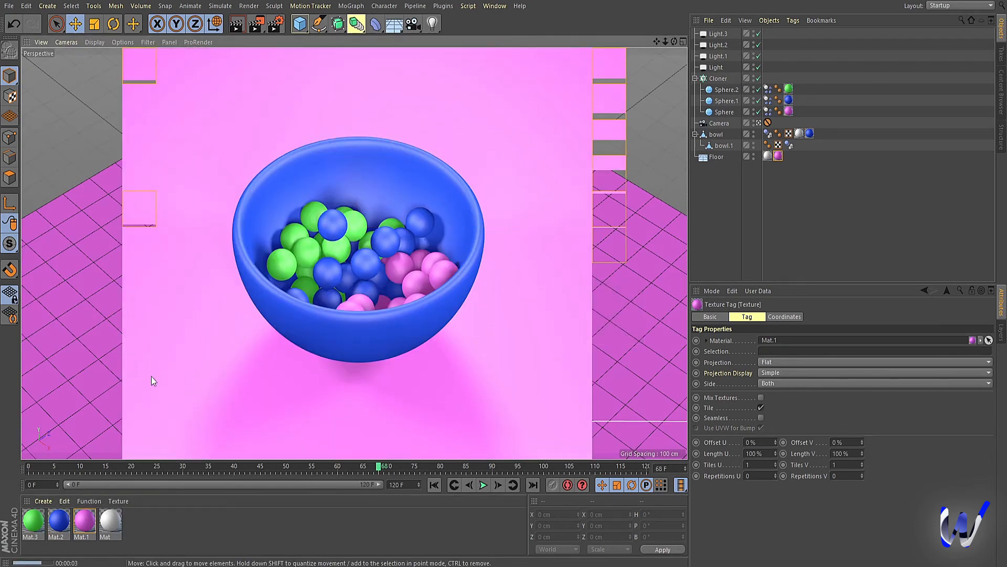
left_click(519, 350)
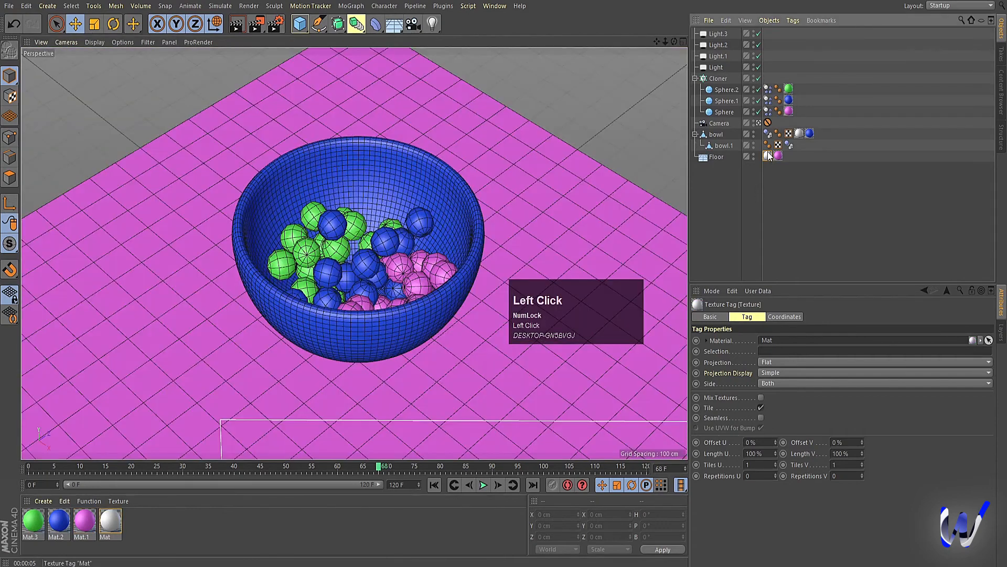
Delete the old white Mat texture tags from the floor and the bowl and render the view again.
left_click(798, 134)
key("Delete")
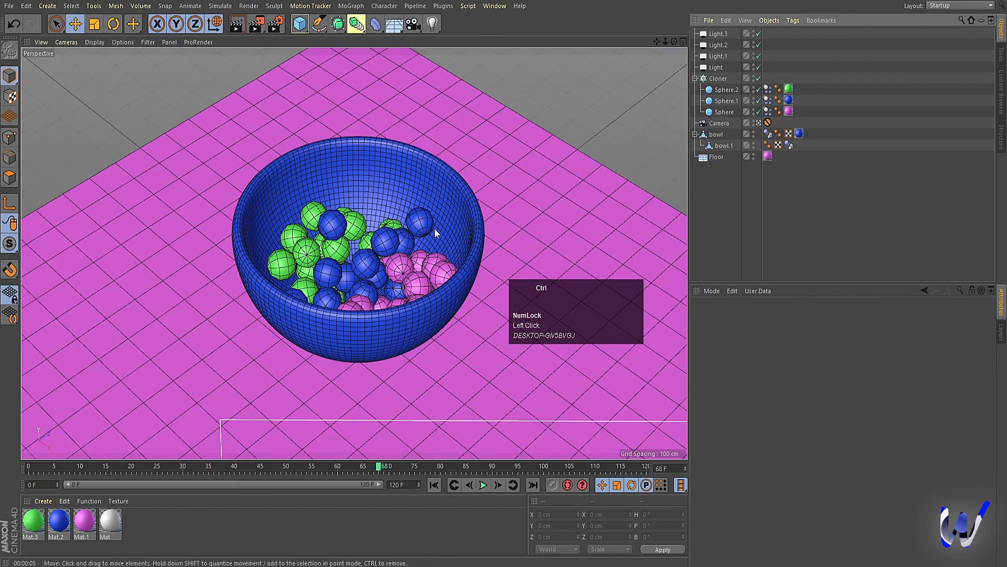
key("Num_Lock")
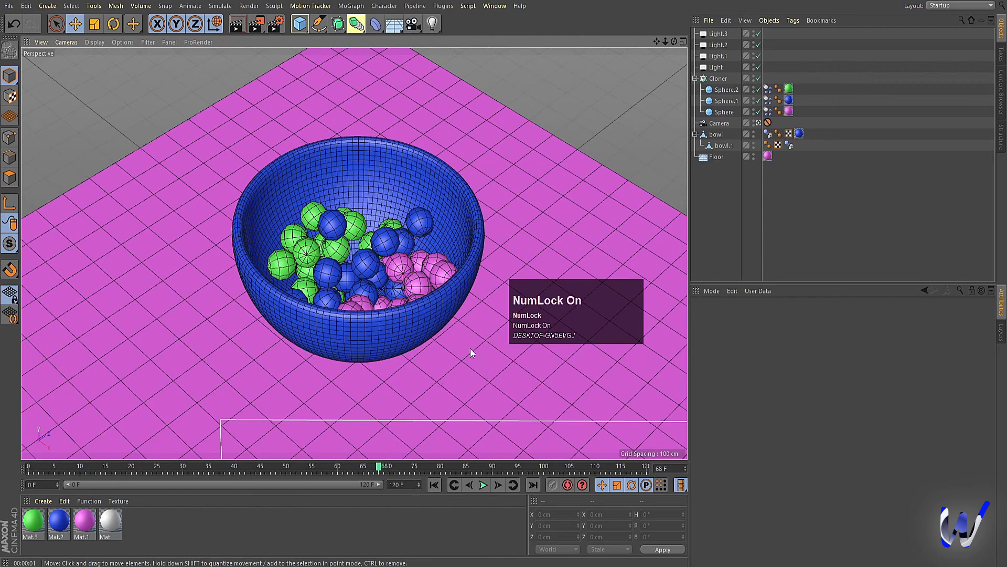
key("ctrl+r")
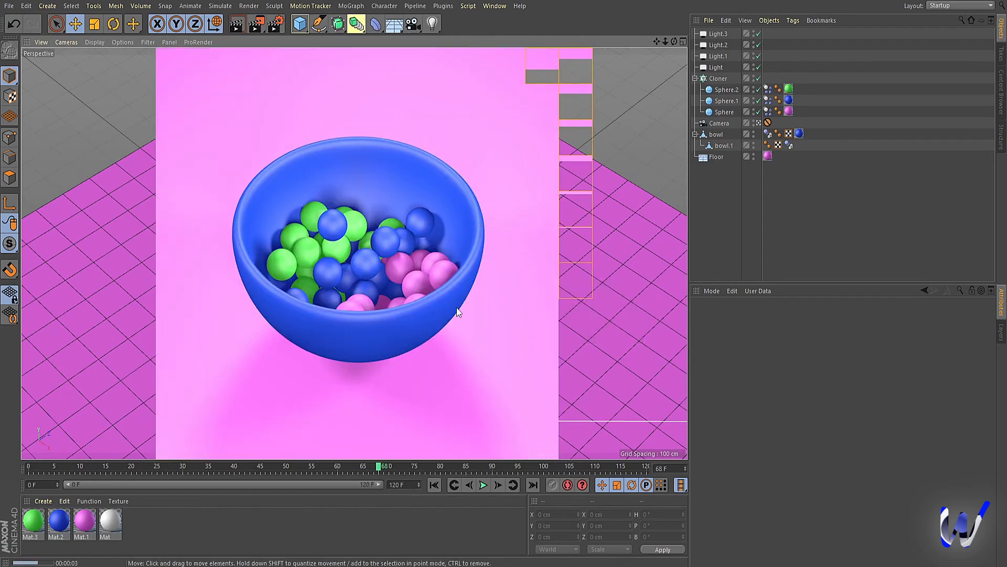
Play the simulation from the start, stop it at frame 73 and return to frame 0.
left_click(434, 485)
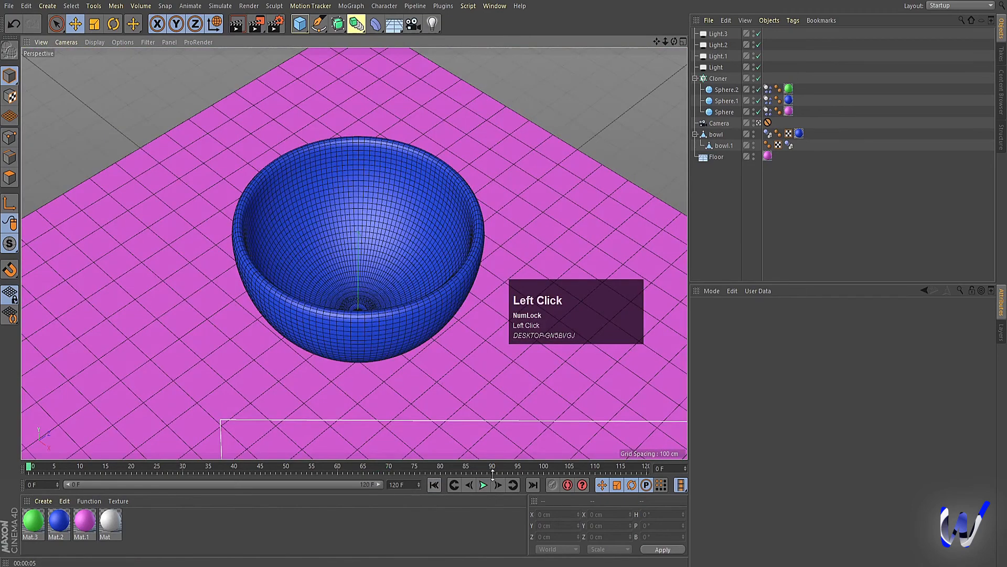
left_click(483, 485)
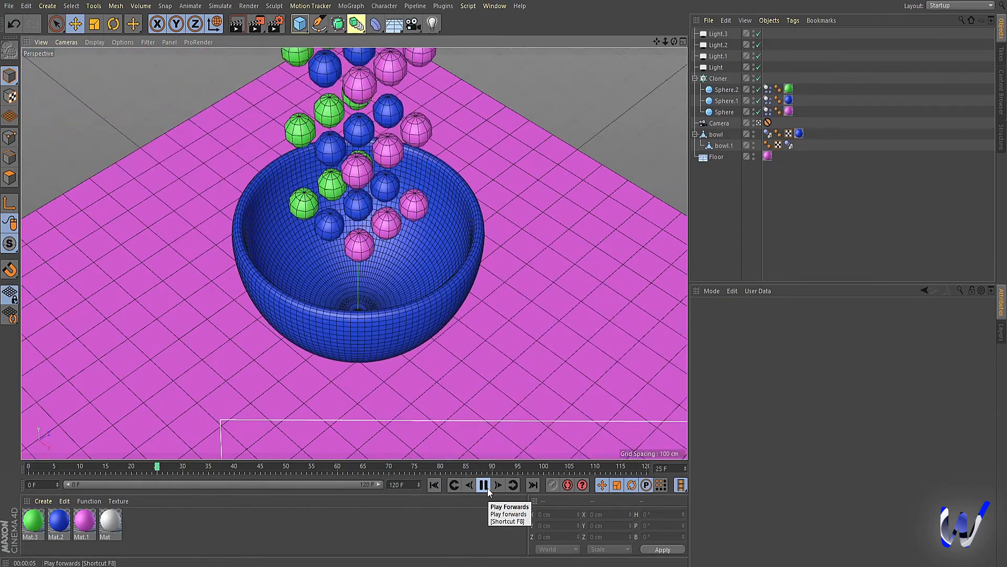
left_click(485, 486)
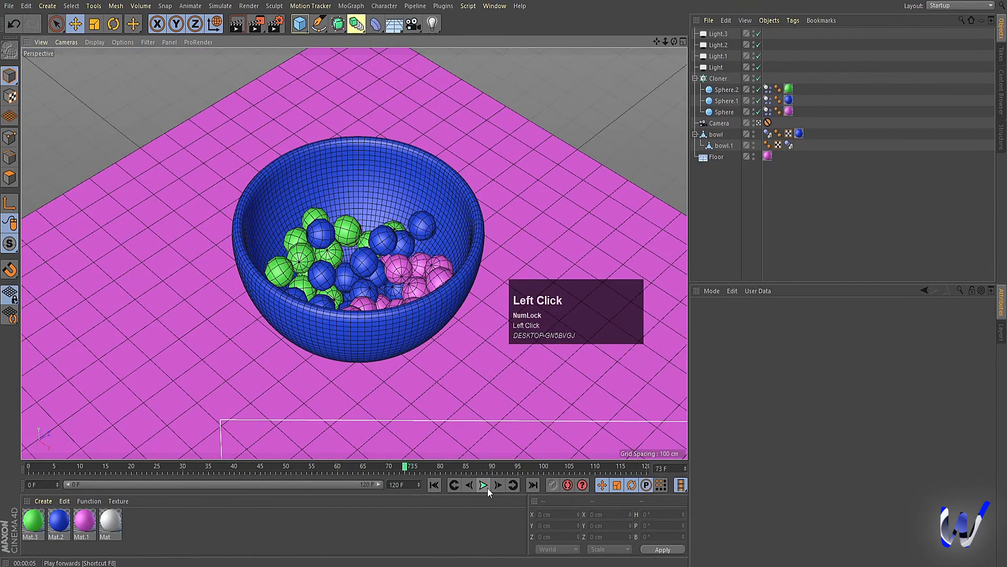
left_click(434, 484)
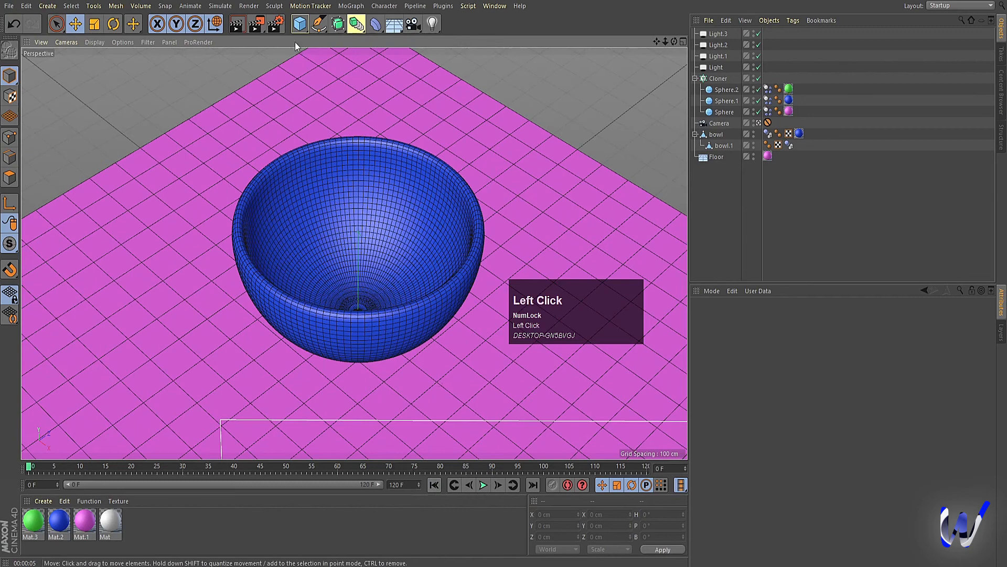
Set the render output to 1920 x 1080 with locked ratio, 300 DPI and a frame range of All Frames.
left_click(276, 24)
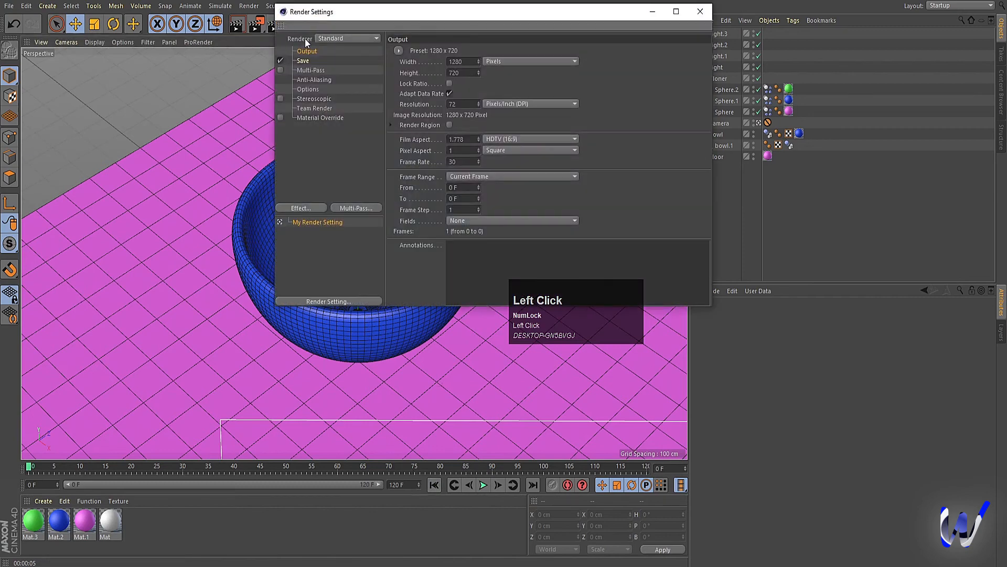
left_click(456, 73)
left_click(464, 88)
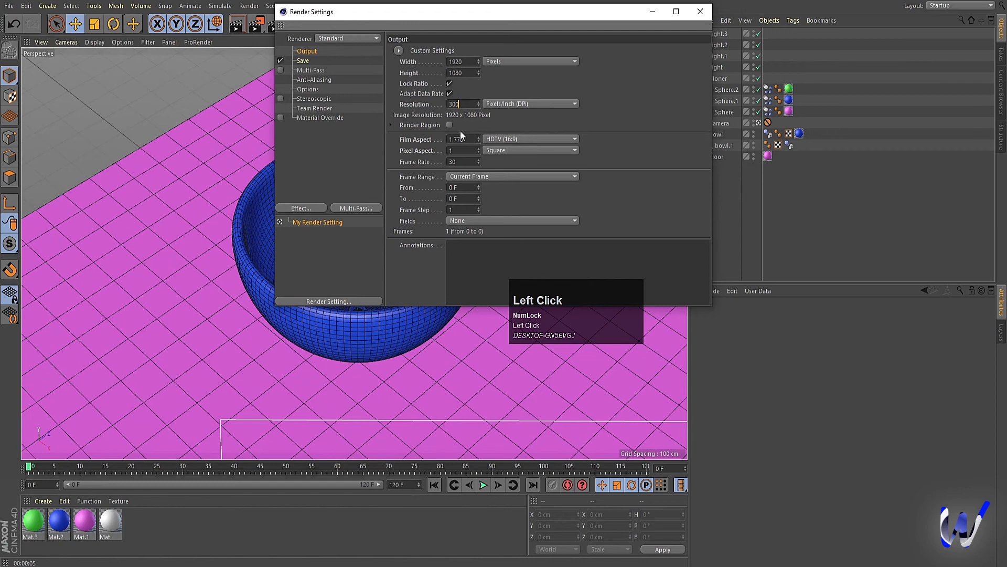
left_click(461, 178)
left_click(463, 206)
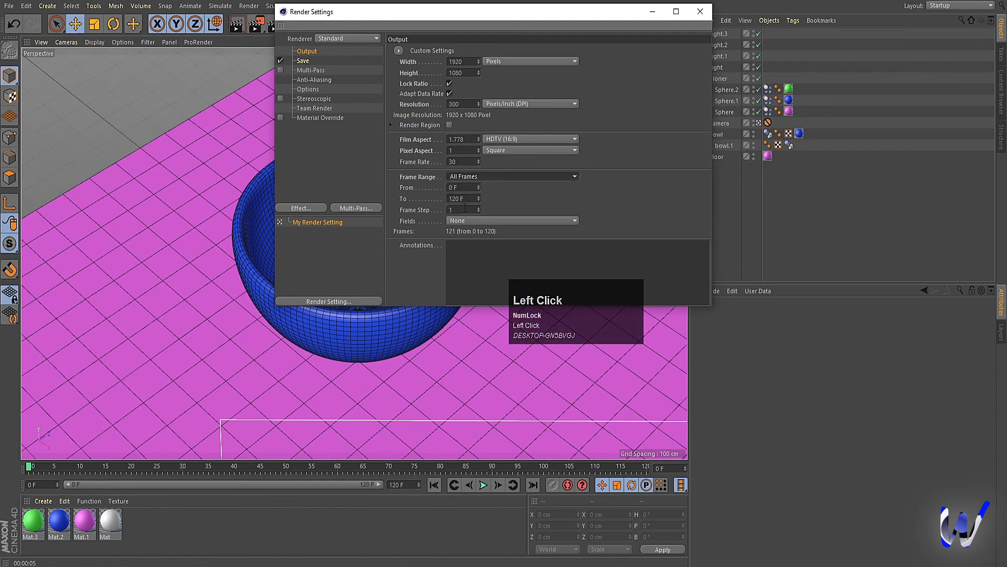
Set the save format of the rendered images to JPG.
left_click(308, 60)
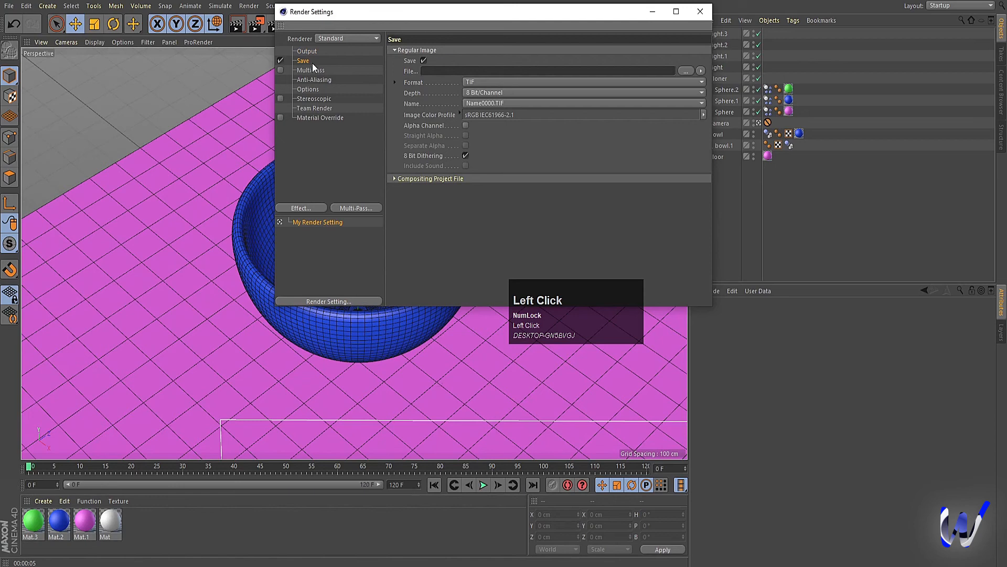
left_click(487, 82)
left_click(485, 162)
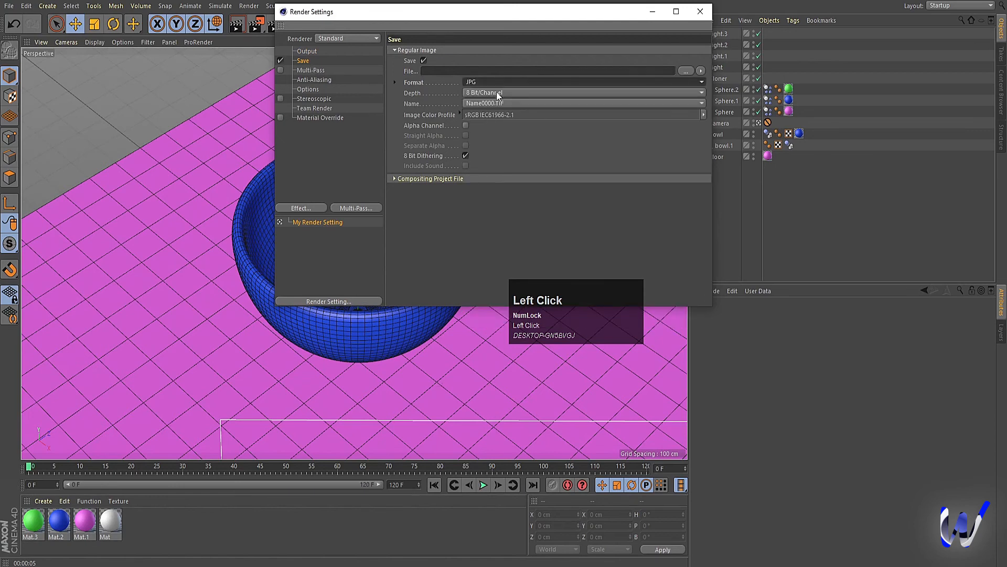
Choose the output location for the rendered images by creating and opening a folder named 20 inside "c4d wala".
left_click(683, 71)
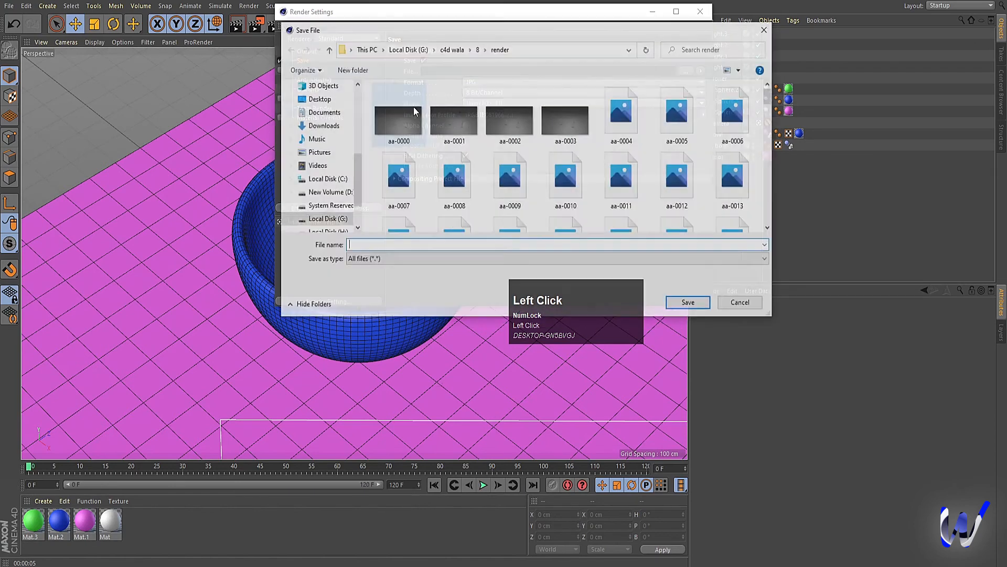
left_click(478, 49)
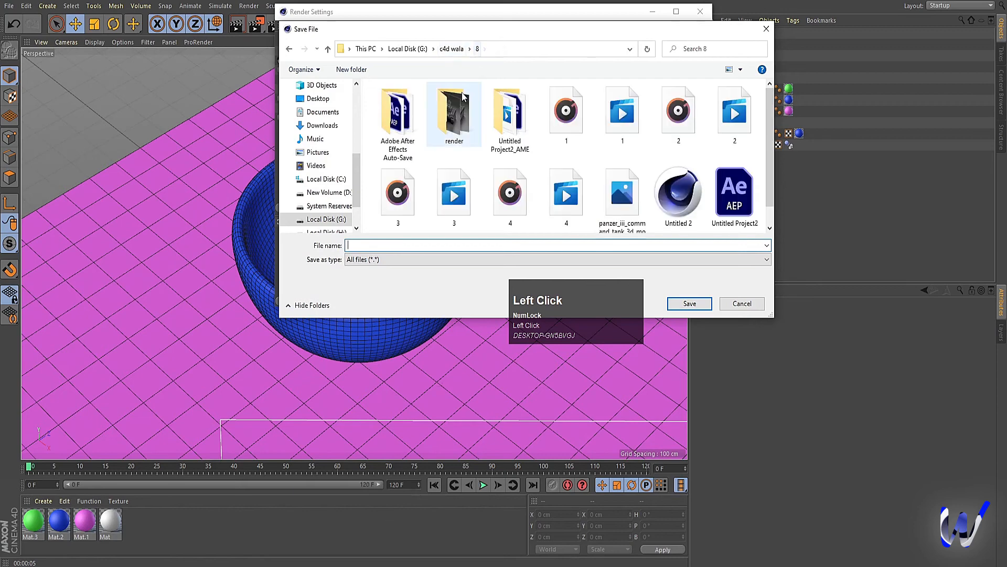
left_click(451, 48)
scroll(447, 157, "down", 3)
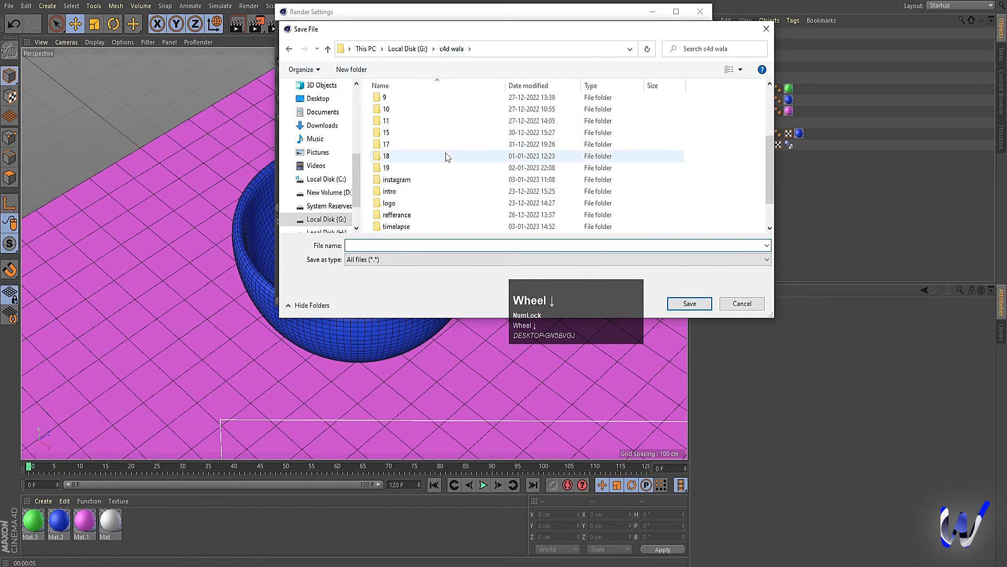
key("ctrl+shift+n")
type("20")
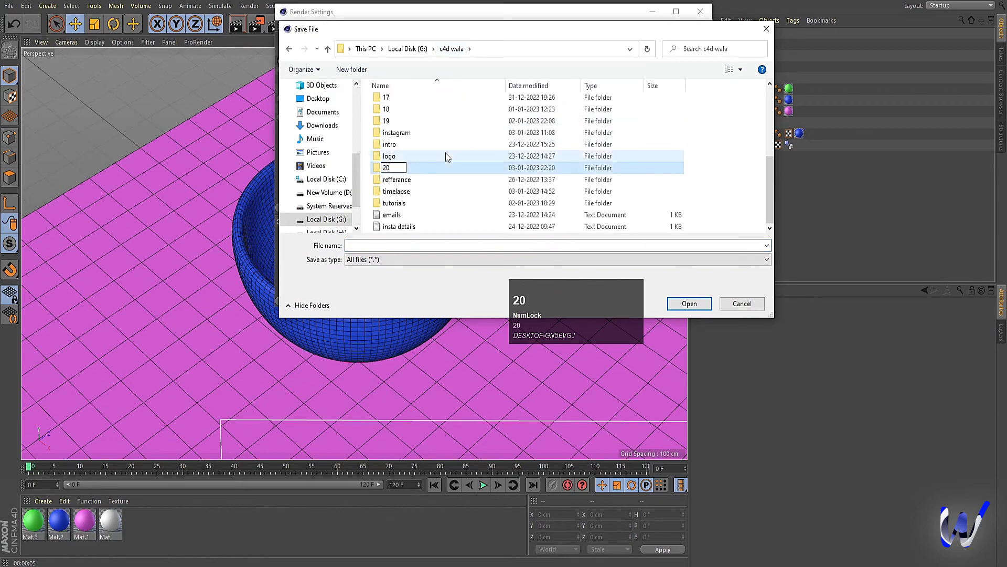
key("Return")
key("Return")
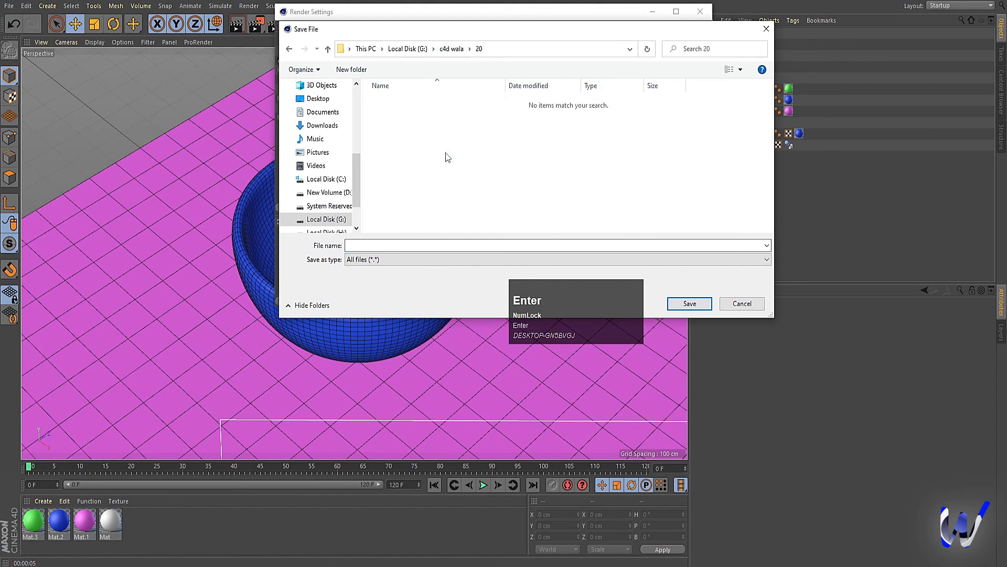
Create a subfolder named render, set the output file name to dynamic inside it and close the render settings.
key("ctrl+shift+n")
type("render")
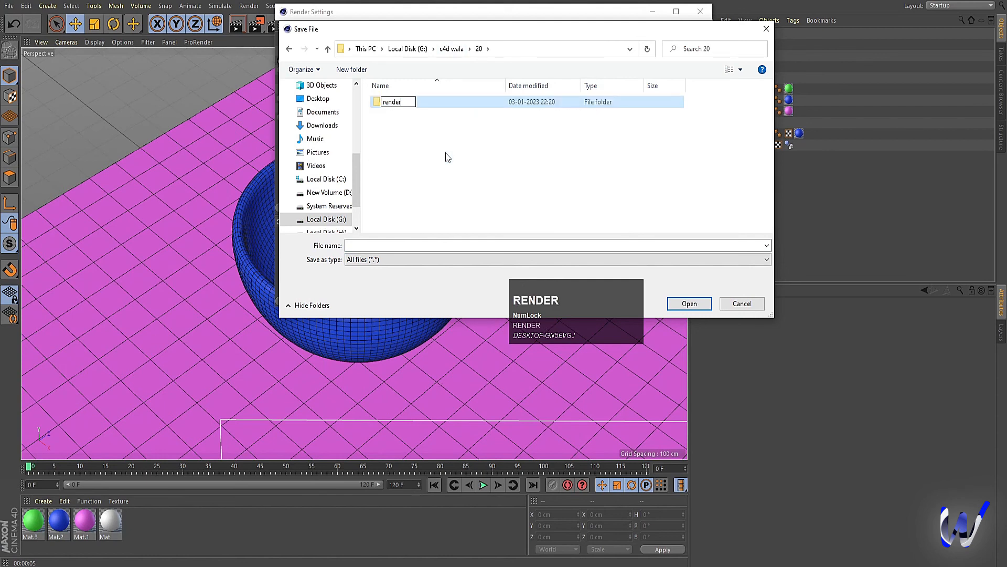
key("Return")
key("Return")
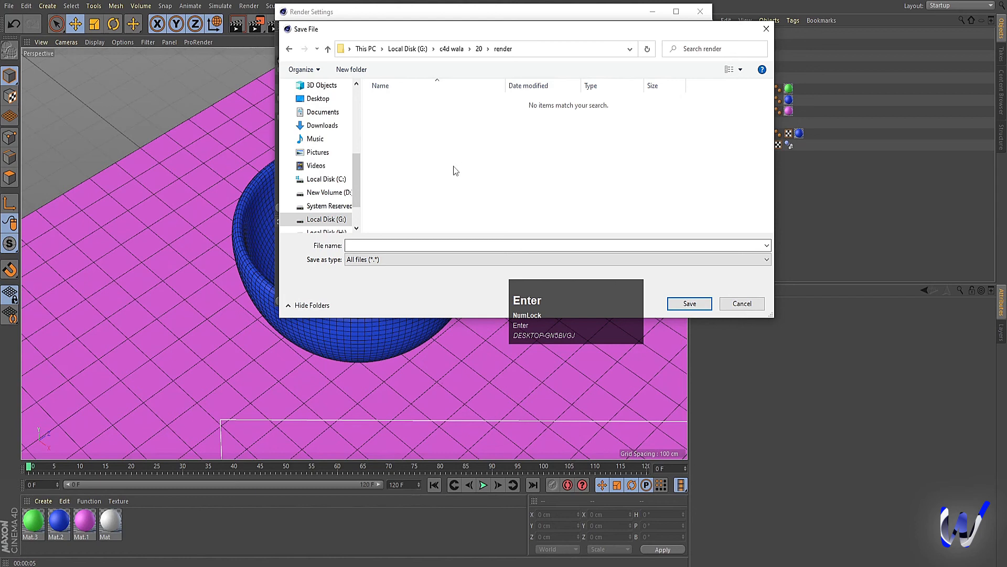
left_click(400, 246)
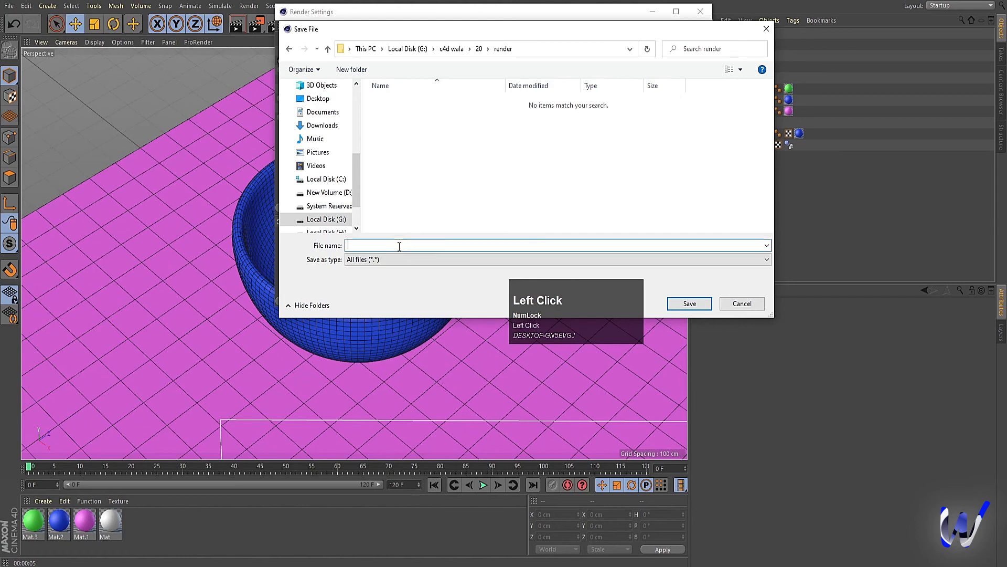
type("dynamic")
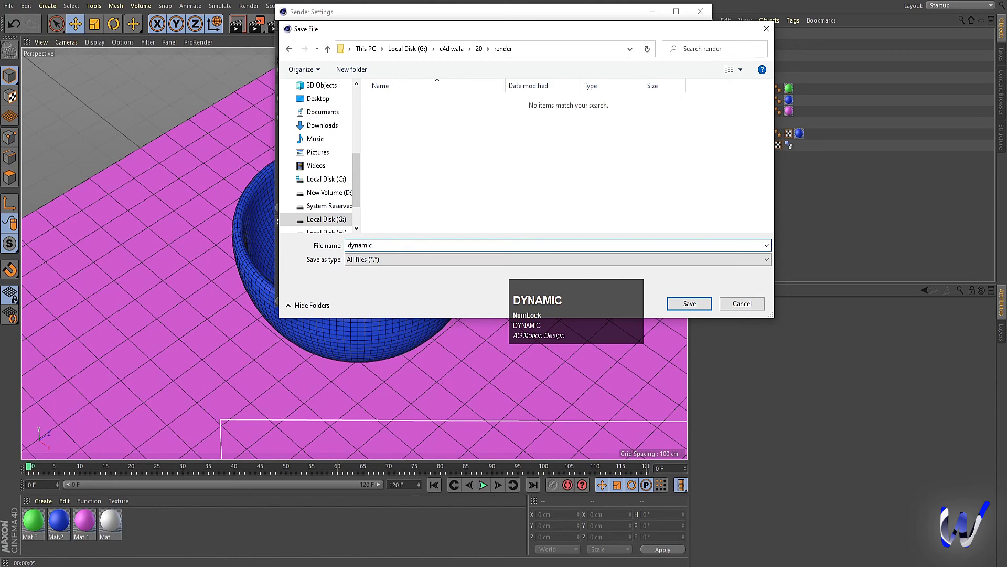
key("Return")
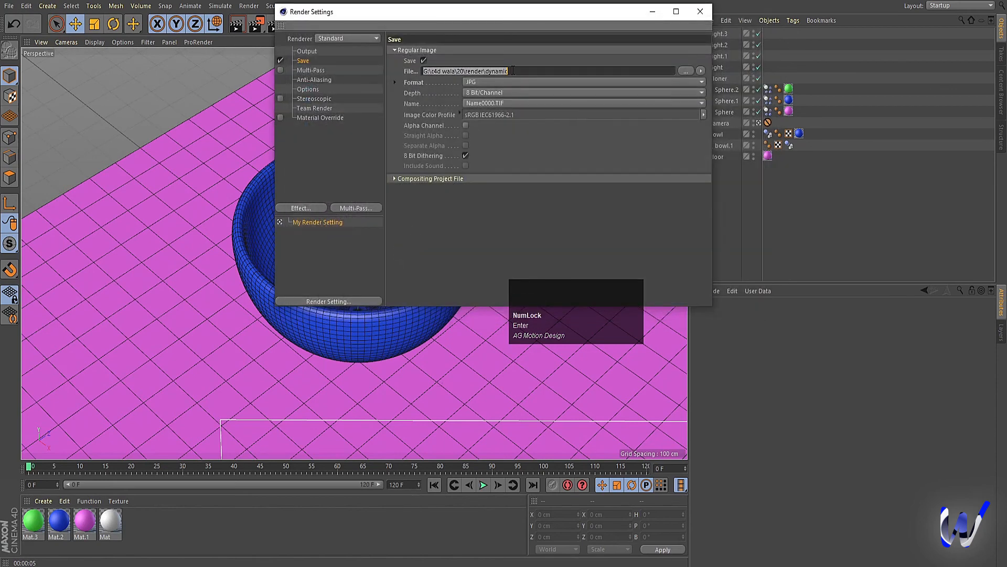
left_click(527, 70)
left_click(309, 52)
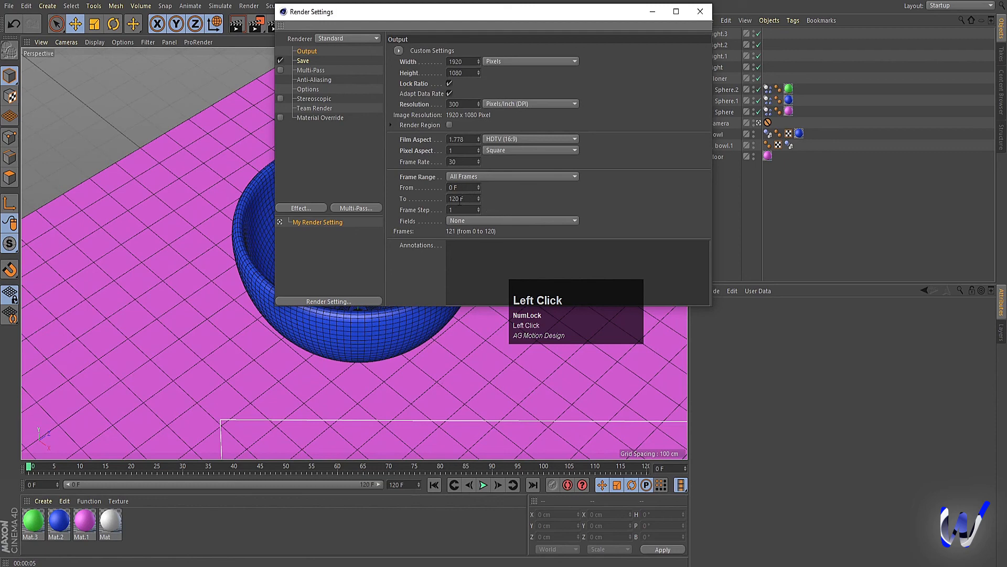
left_click(700, 12)
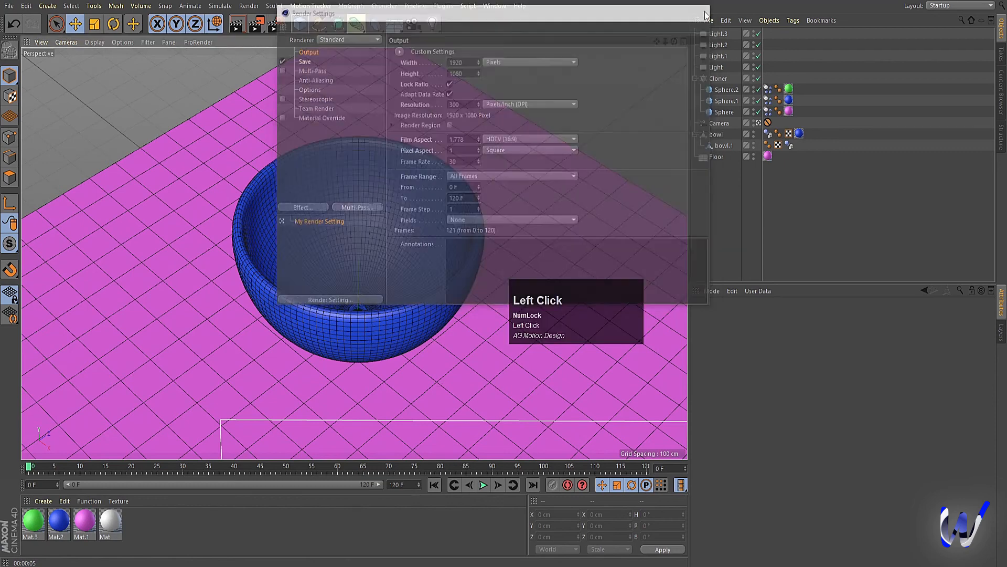
Save the project as "Untitled 1" in folder 20 inside "c4d wala".
key("ctrl+s")
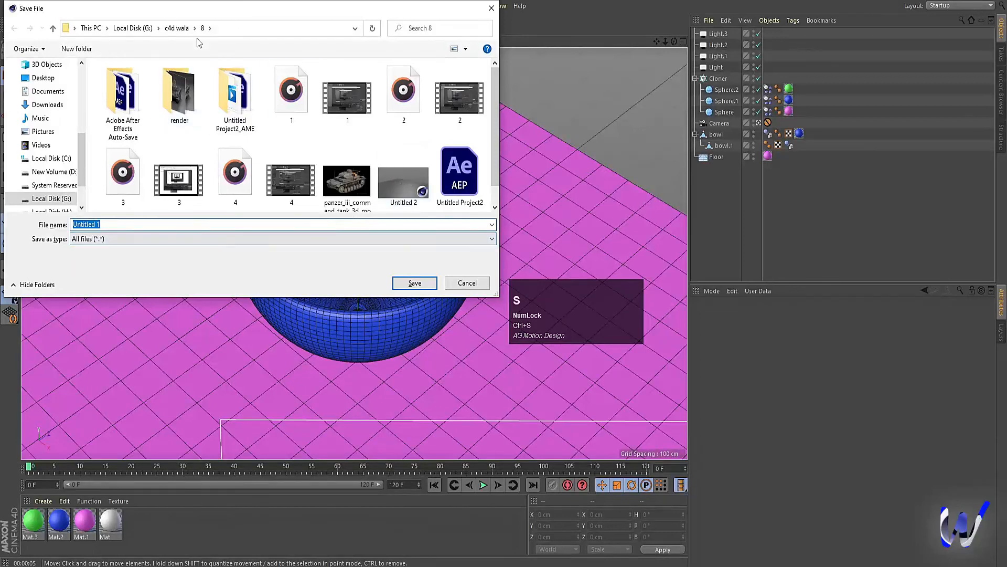
left_click(184, 31)
scroll(130, 166, "down", 3)
double_click(192, 125)
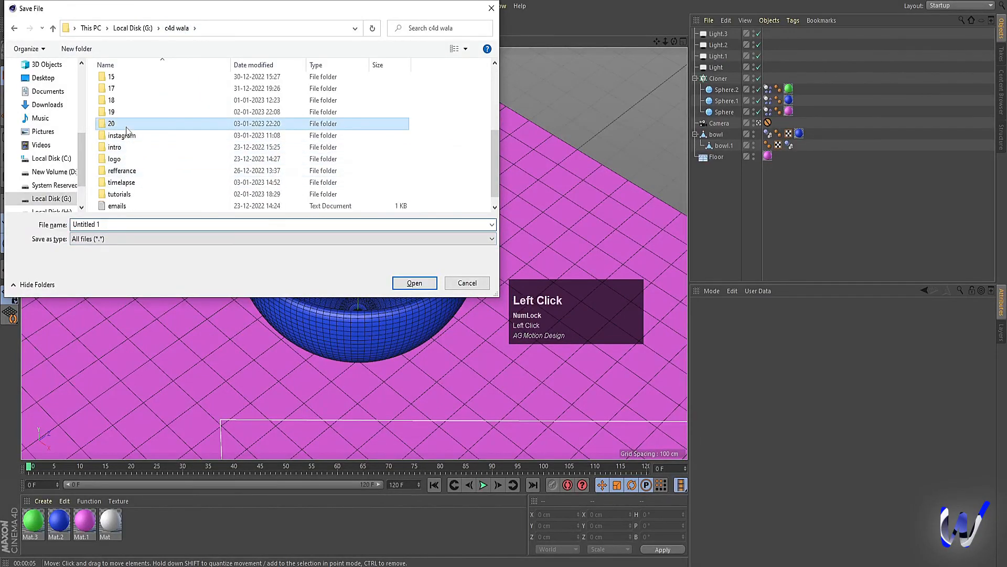
left_click(394, 284)
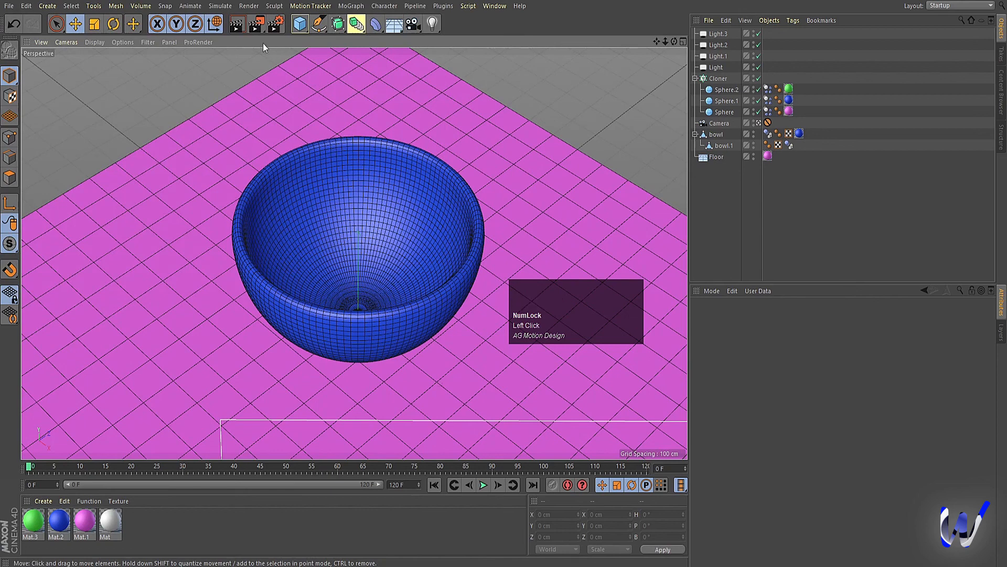
Render the animation to the Picture Viewer, fit the image in its window and check rendered frame 0.
key("shift+r")
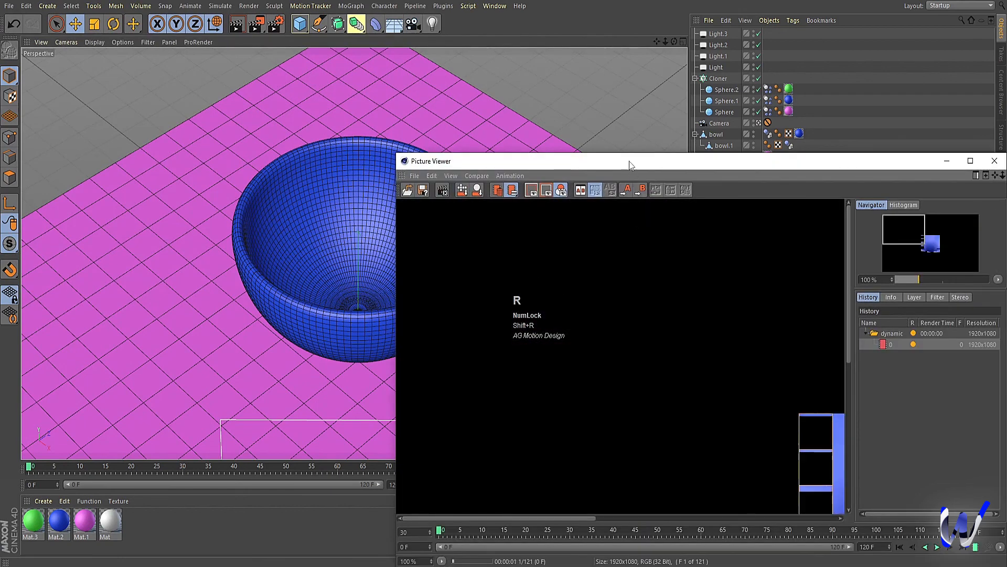
left_click_drag(627, 161, 374, 53)
scroll(429, 223, "down", 4)
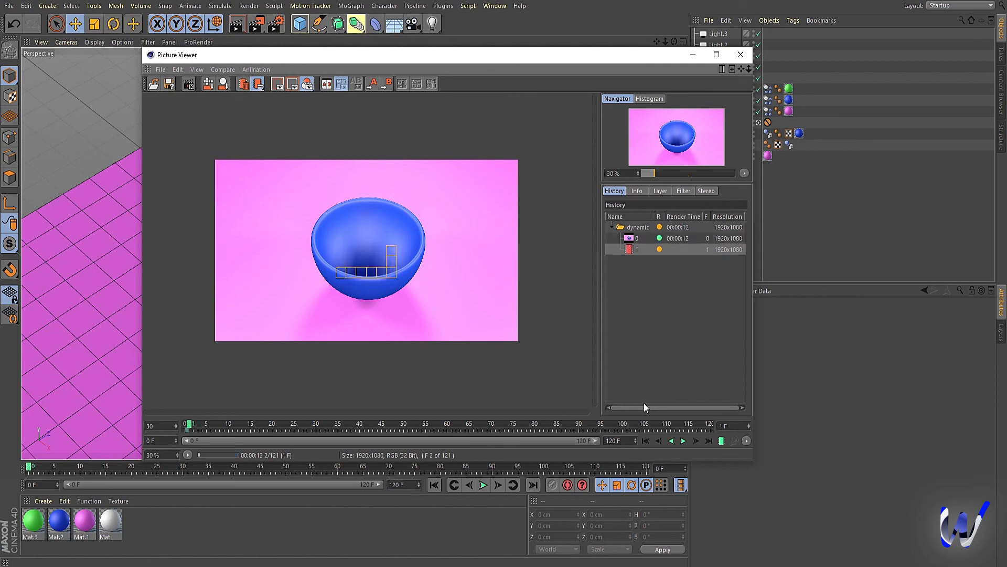
left_click(688, 237)
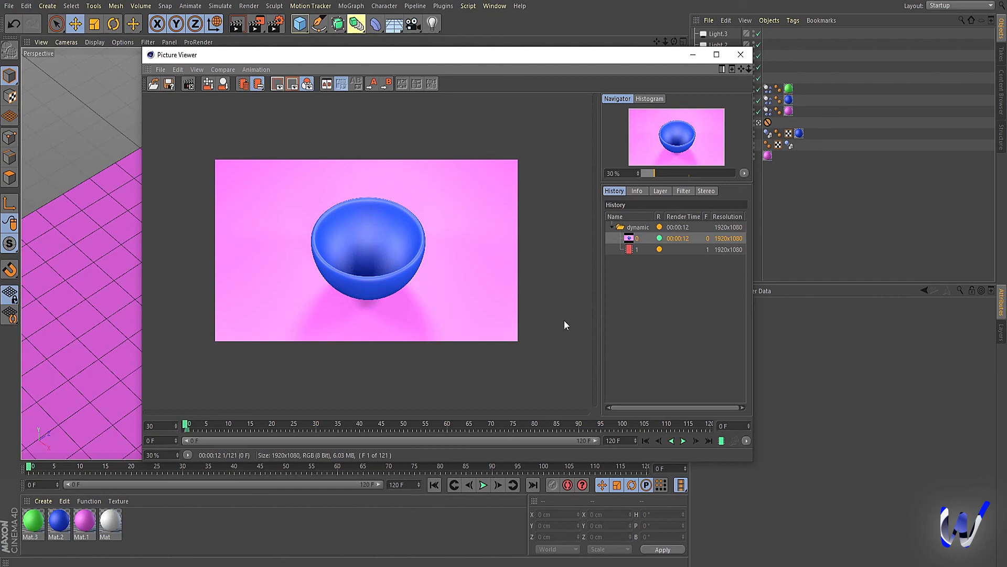
left_click(190, 429)
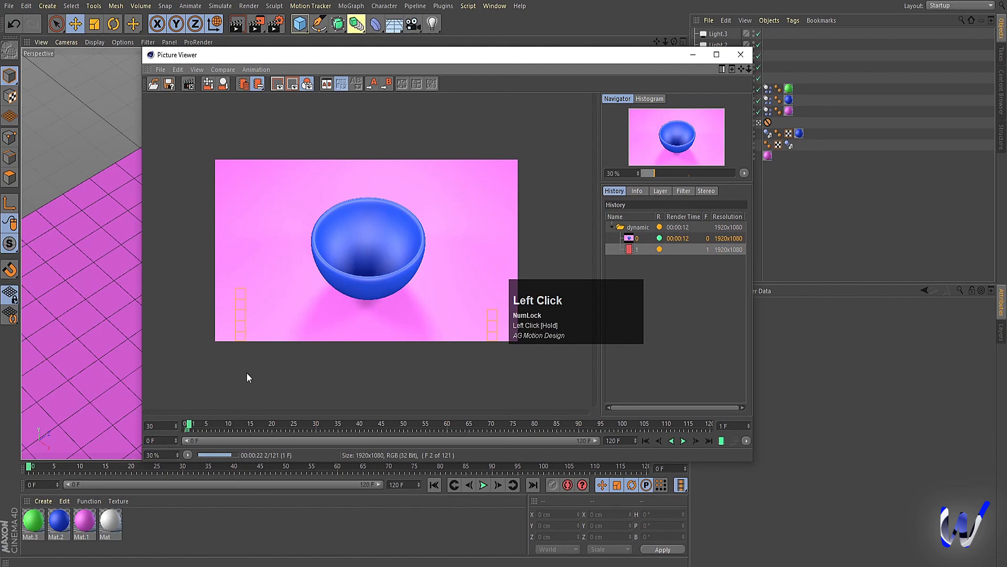